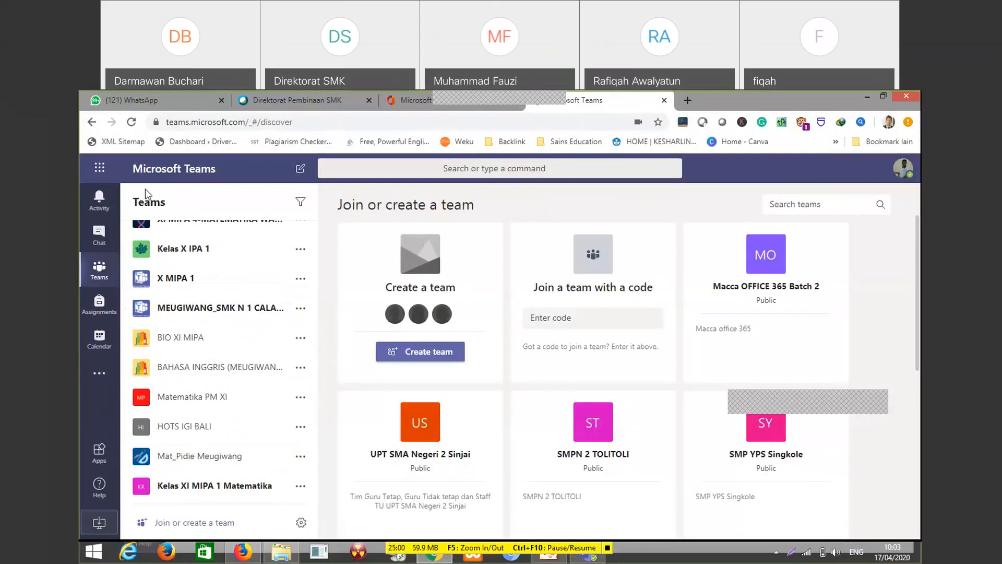
Start creating a new team and choose Class as the team type
scroll(173, 209, "up", 4)
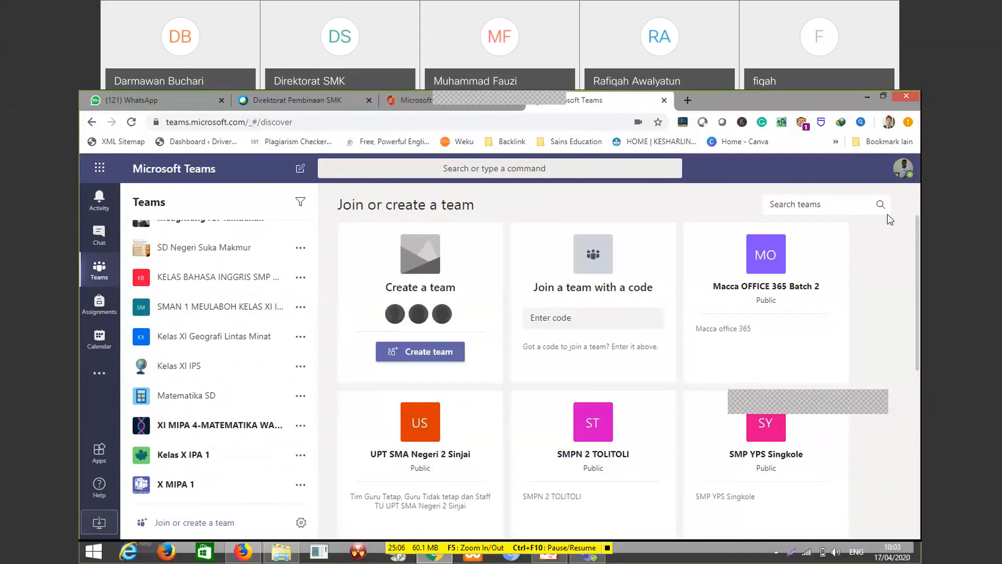
scroll(224, 413, "down", 4)
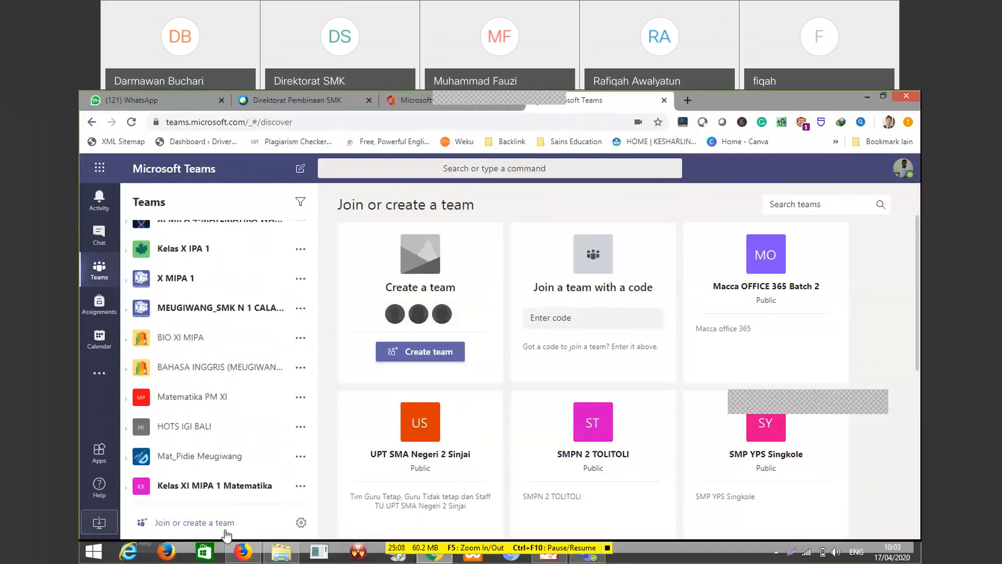
left_click_drag(314, 441, 311, 499)
left_click(195, 526)
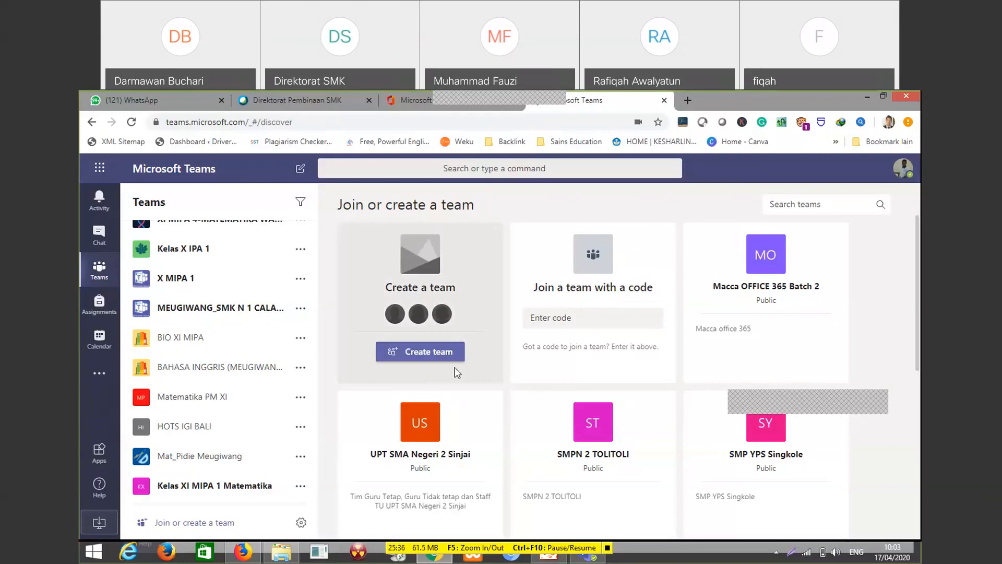
left_click(452, 358)
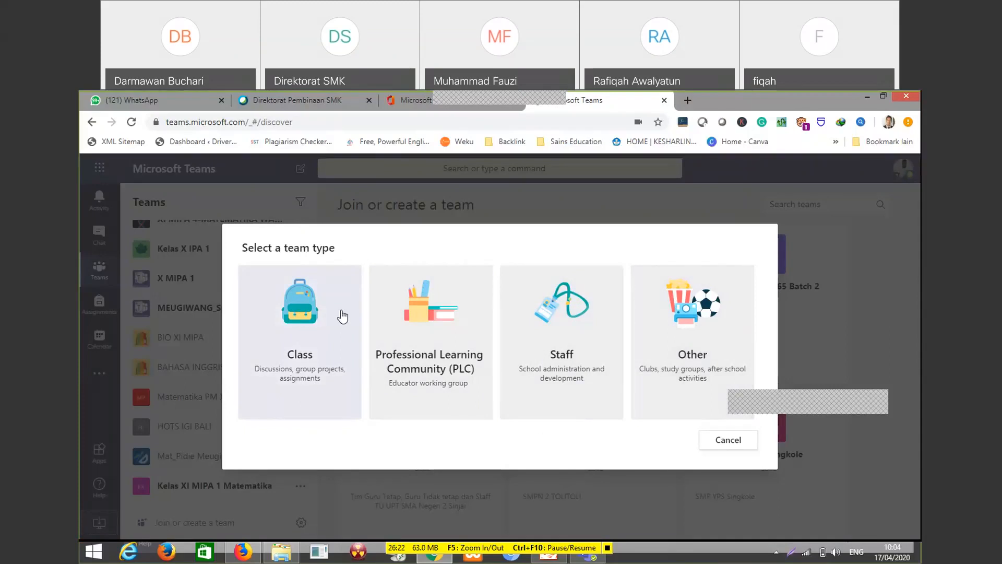
left_click(295, 340)
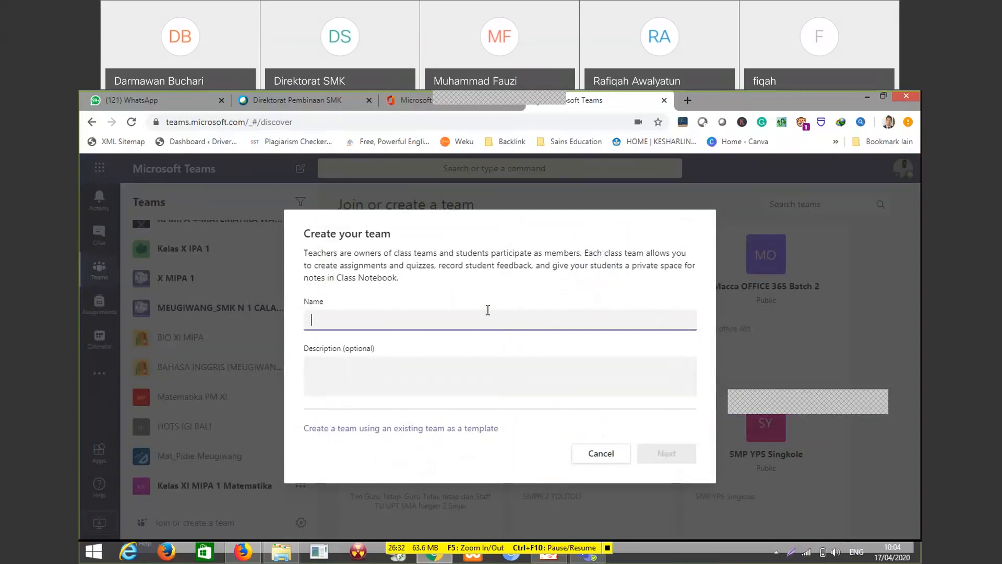
Name the new class team "Meugiwang Batch 2"
type("Meugiwang ")
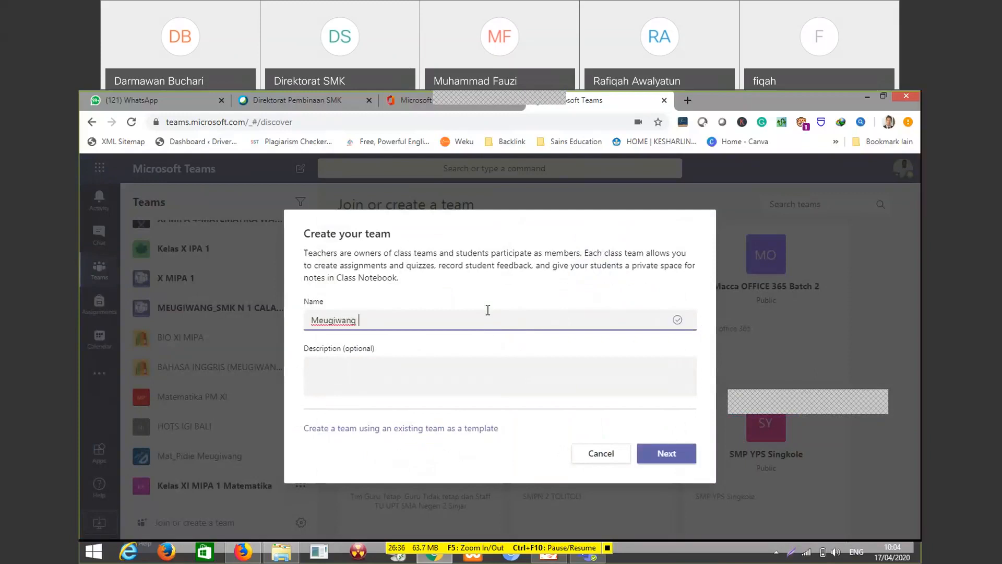
type("Batcg")
key("BackSpace")
type("h 2")
Enter the description "Meurunoe dan Meubagi Wawasan Lam Jaringan" and create the team
left_click(376, 383)
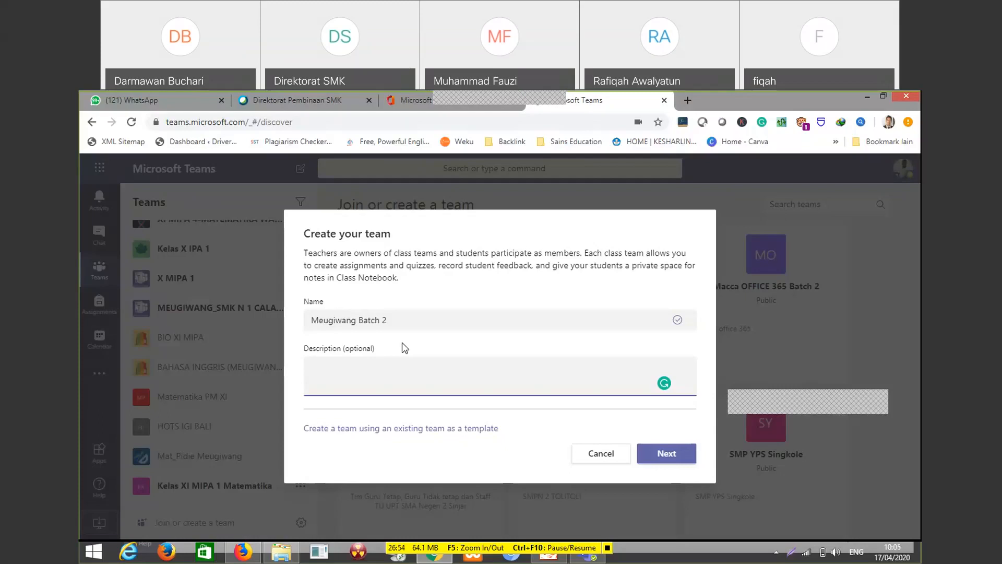
type("Meurunoe dan Meubagi Wawasan Lam Jaringan")
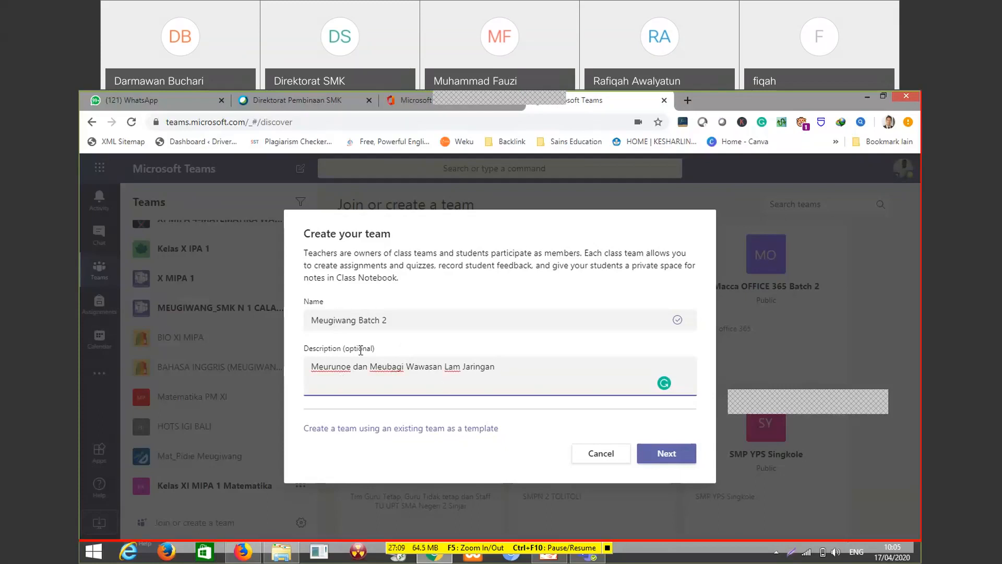
left_click(665, 460)
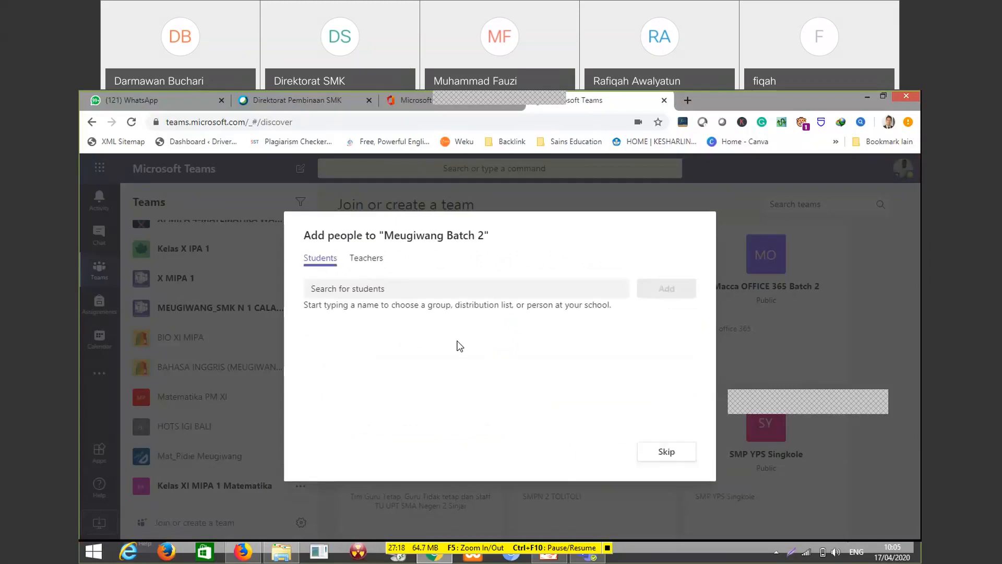
Skip adding people during the creation of the new team
left_click(676, 460)
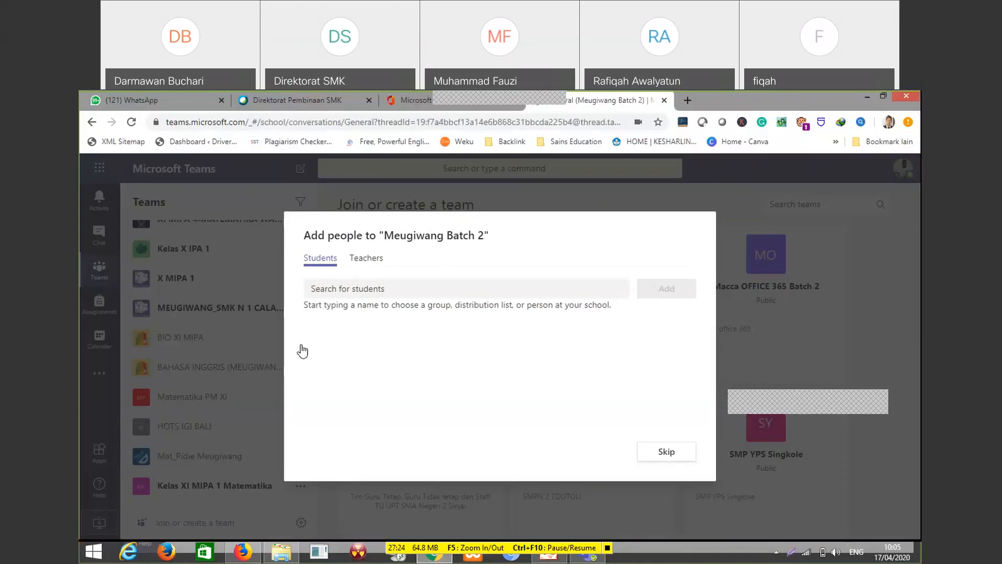
left_click(667, 452)
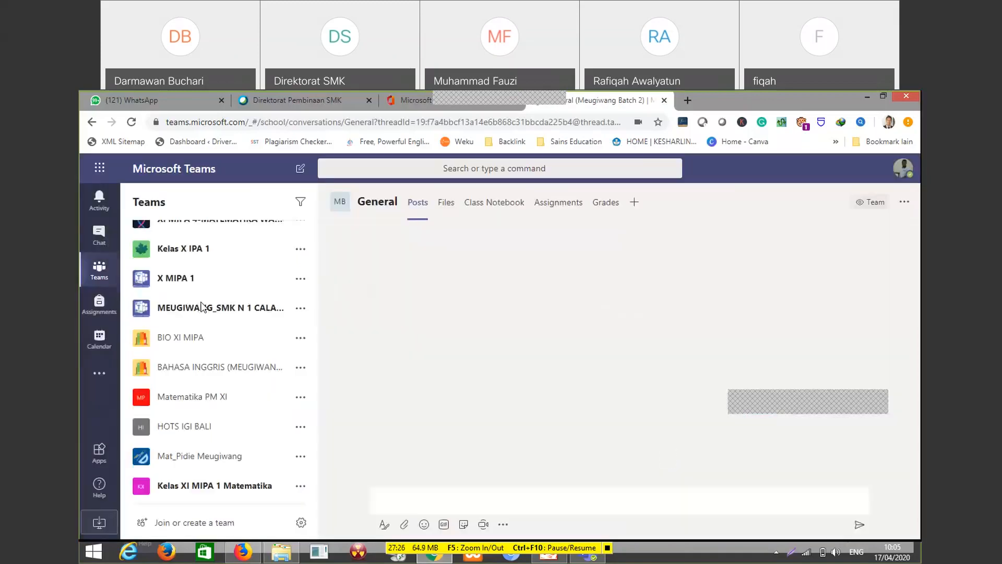
scroll(246, 459, "up", 7)
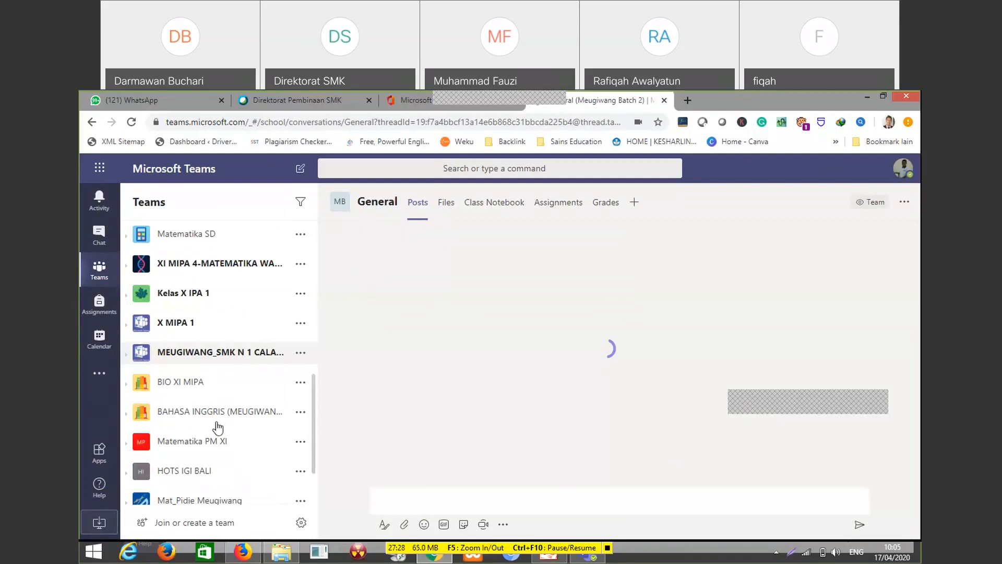
scroll(263, 337, "up", 2)
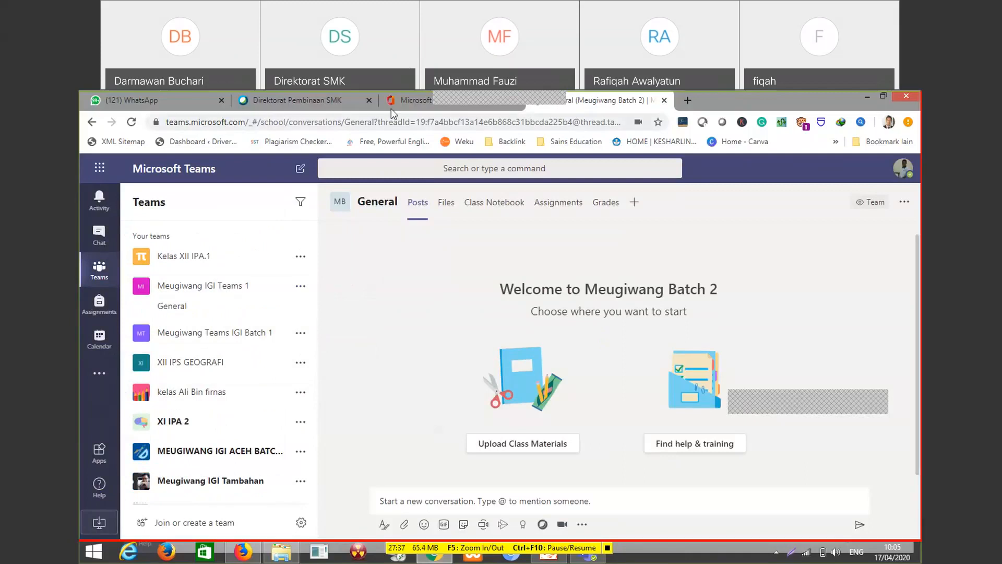
Find Meugiwang Batch 2 in the team list and open its team management page
mouse_move(455, 119)
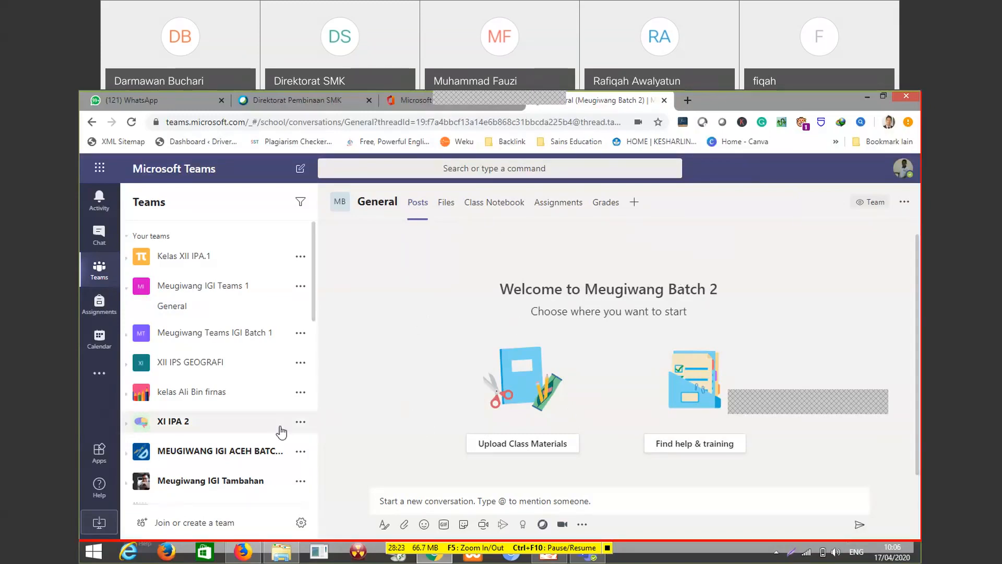
left_click(905, 205)
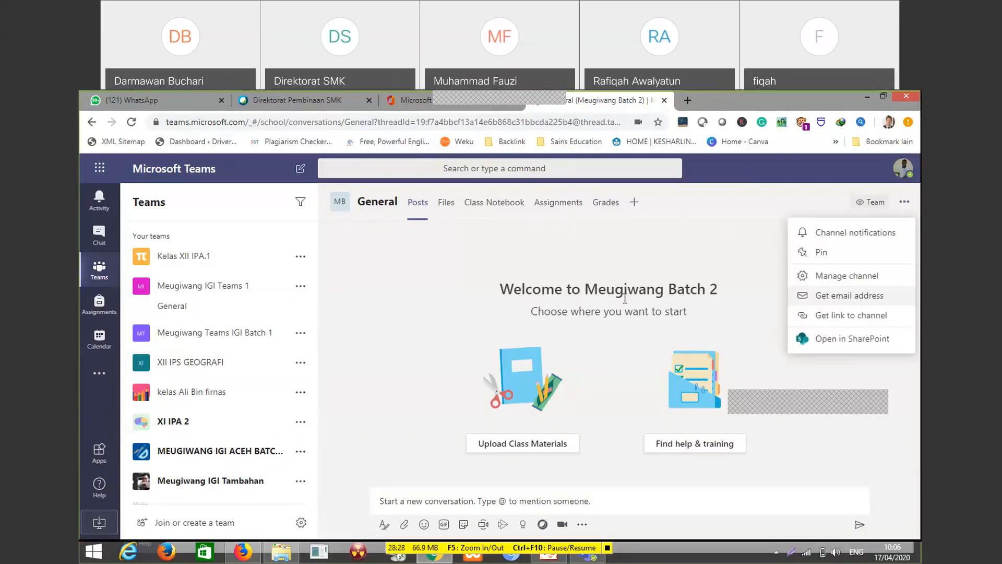
left_click(470, 236)
scroll(311, 280, "down", 5)
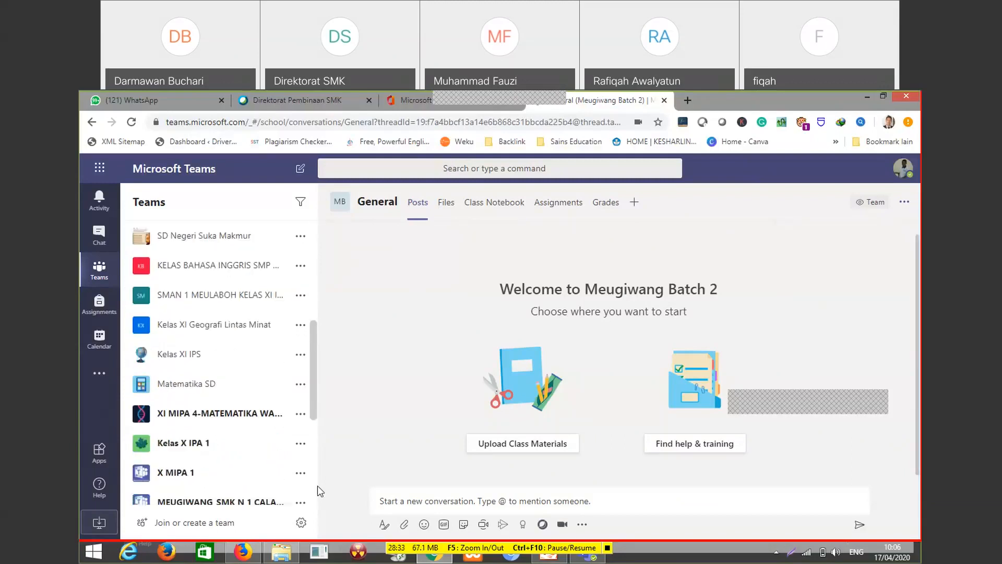
scroll(209, 481, "down", 5)
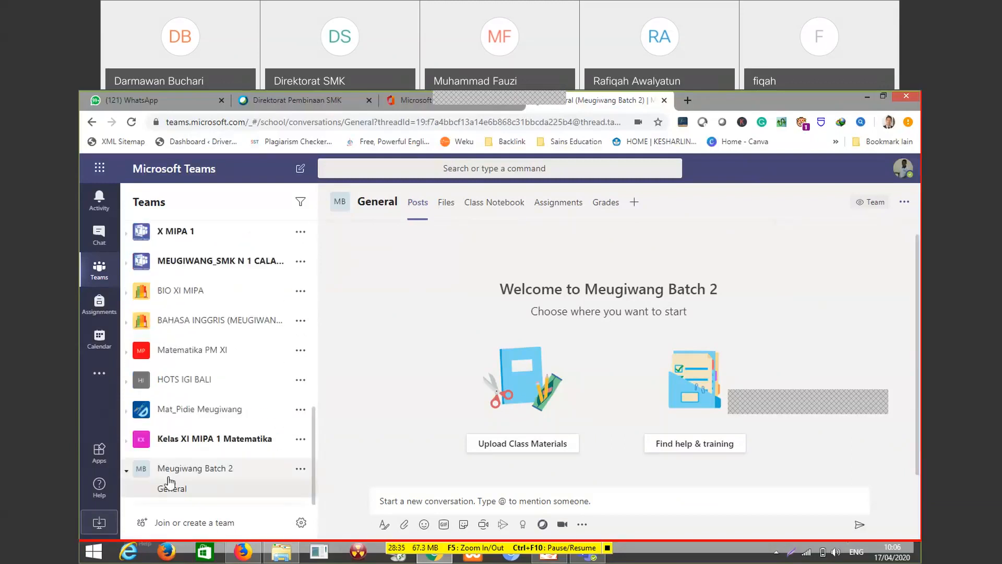
left_click(301, 469)
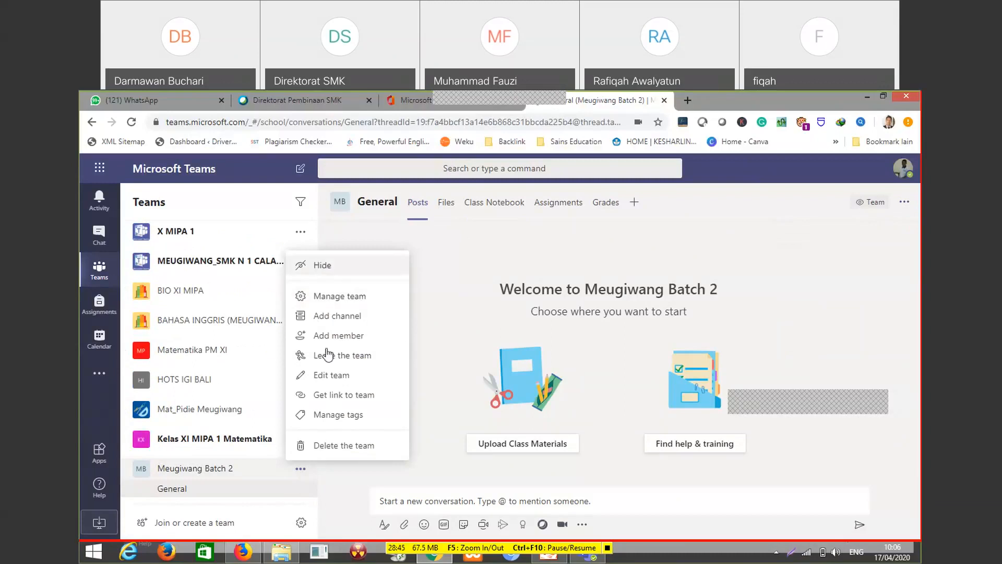
left_click(340, 296)
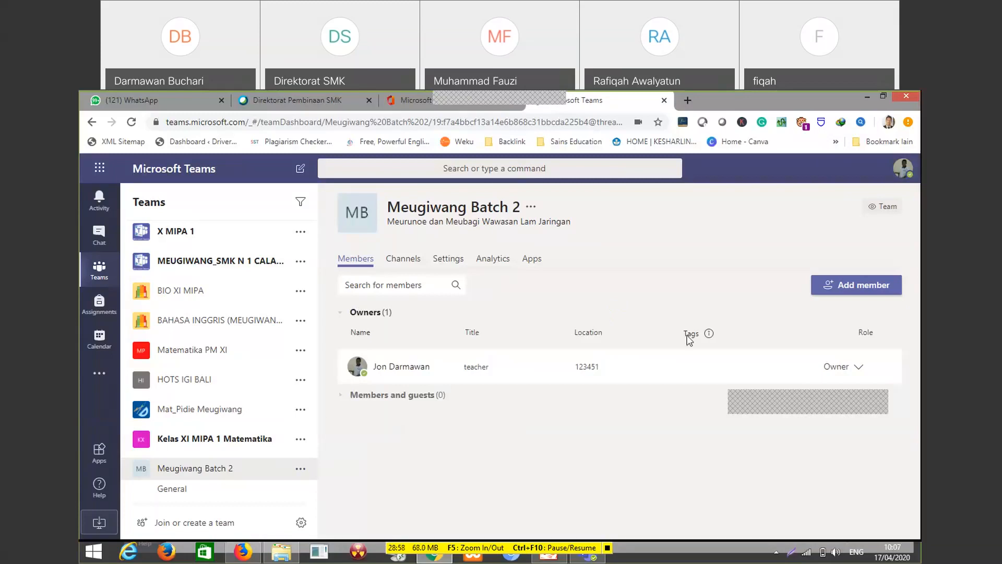
Start adding members to Meugiwang Batch 2 as teachers and select the first teacher by name
left_click(861, 287)
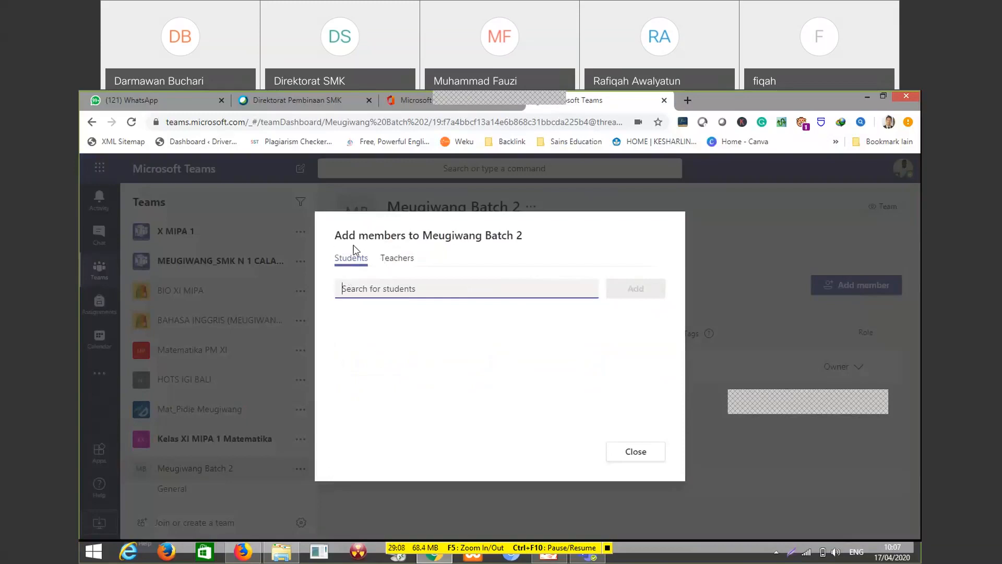
left_click(397, 259)
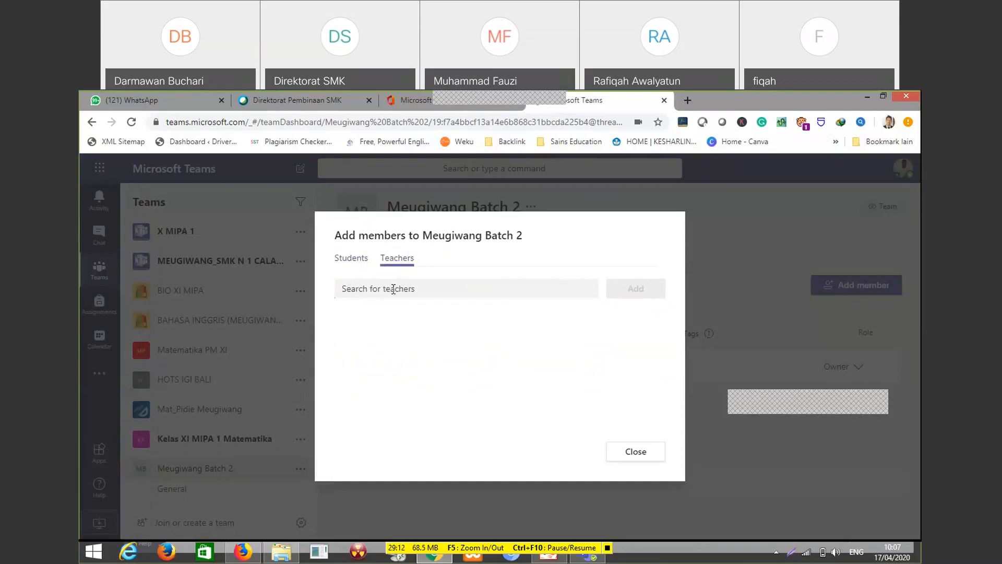
left_click(393, 289)
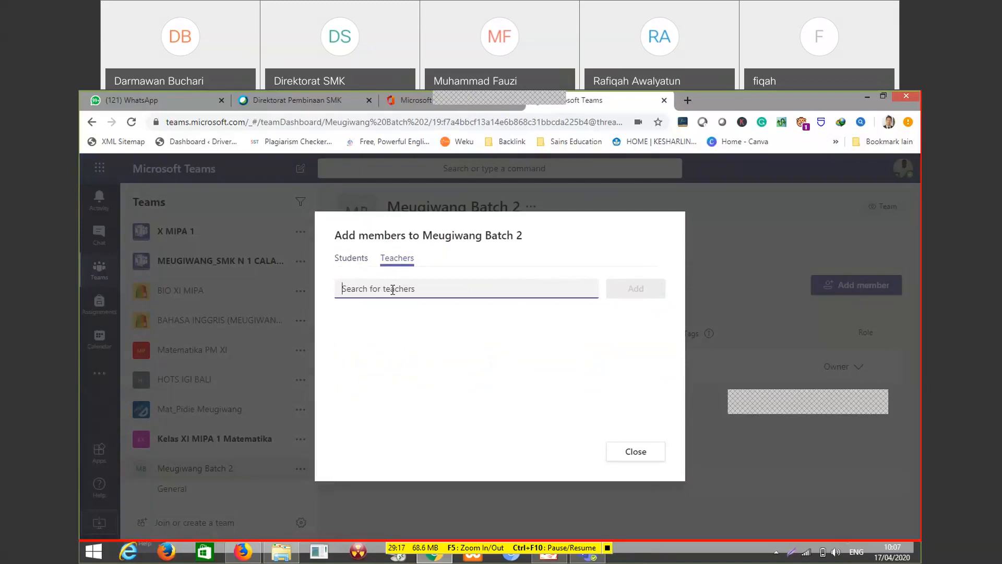
type("Raf")
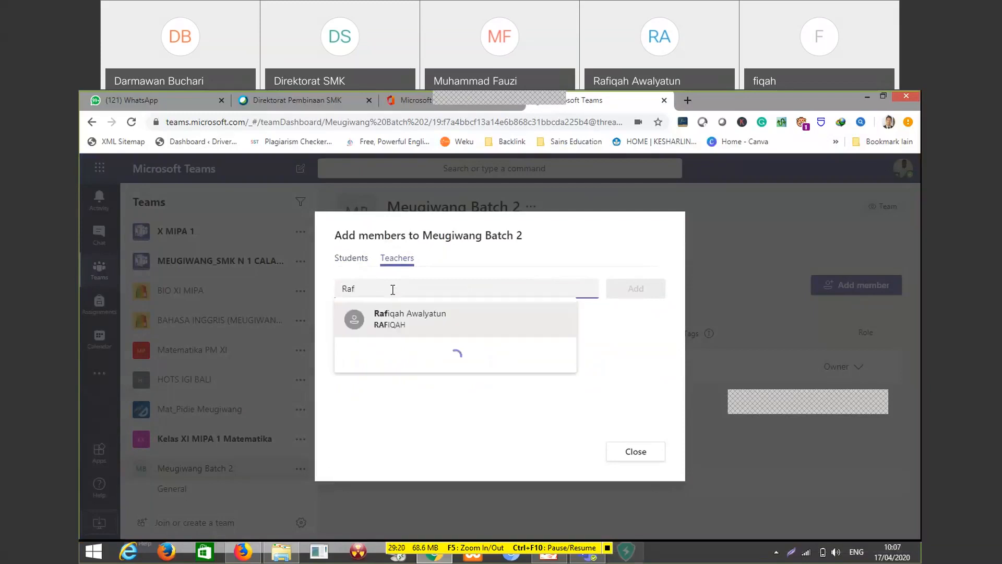
type("iqa")
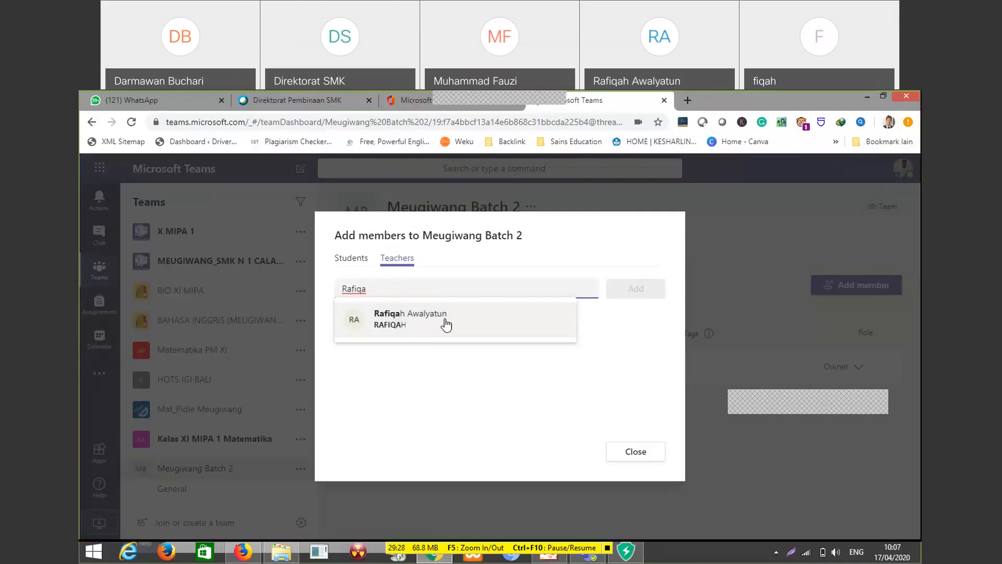
left_click(447, 324)
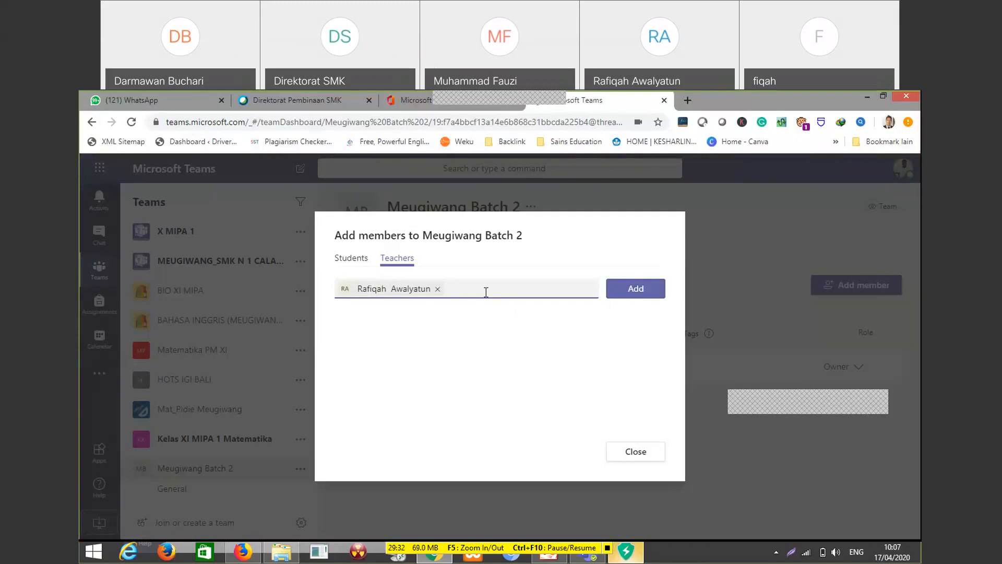
Select two more teachers by name and add all three teachers to the team
type("Kha")
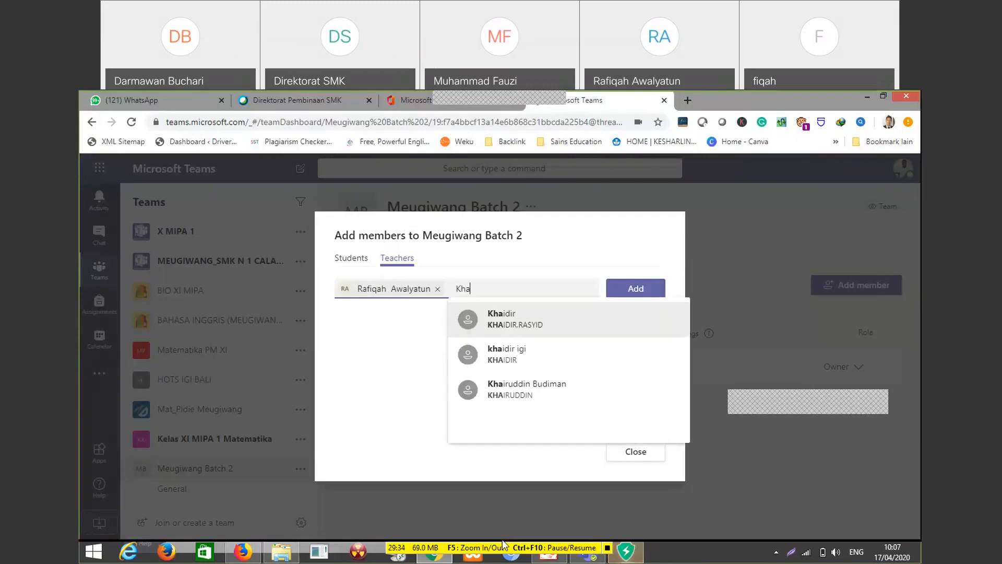
type("ir")
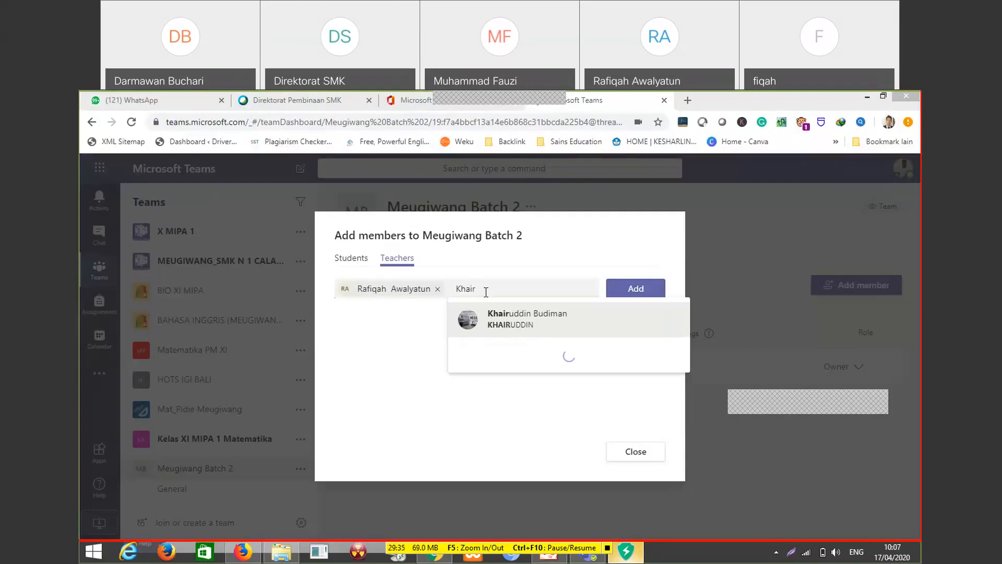
left_click(529, 319)
type("Fauzi")
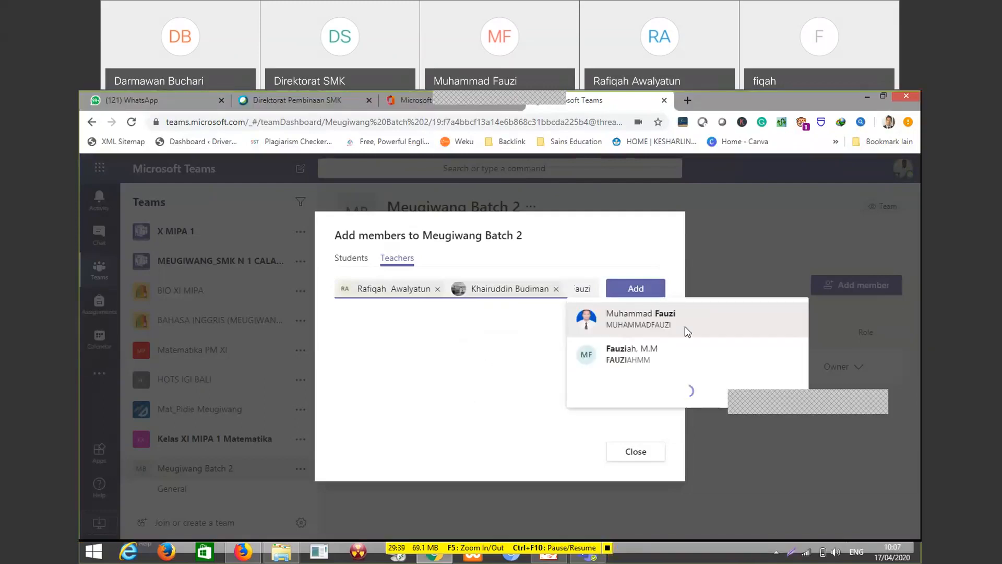
left_click(685, 327)
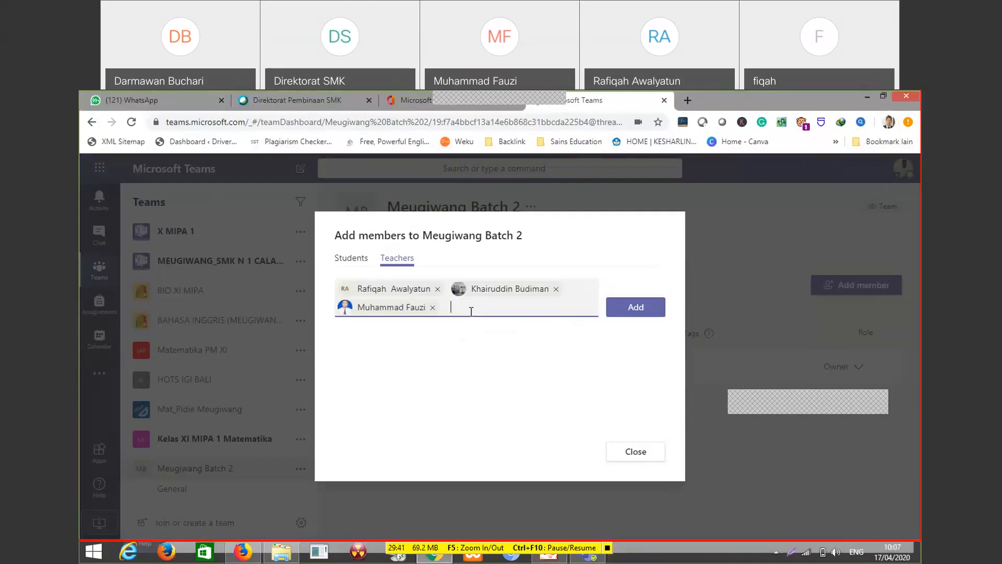
left_click(636, 309)
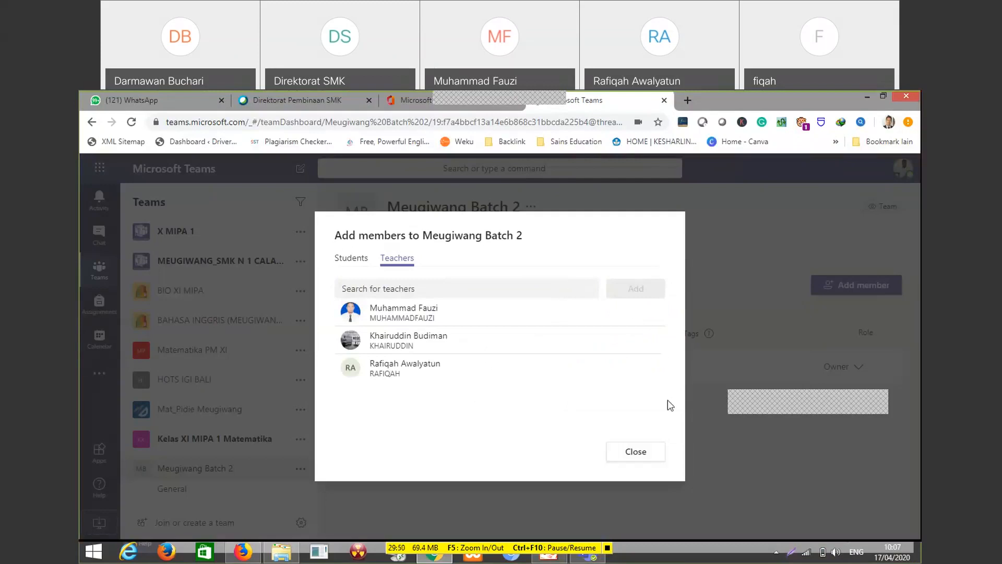
Switch to adding students to Meugiwang Batch 2 and search for a student by first name, then by full name
left_click(346, 264)
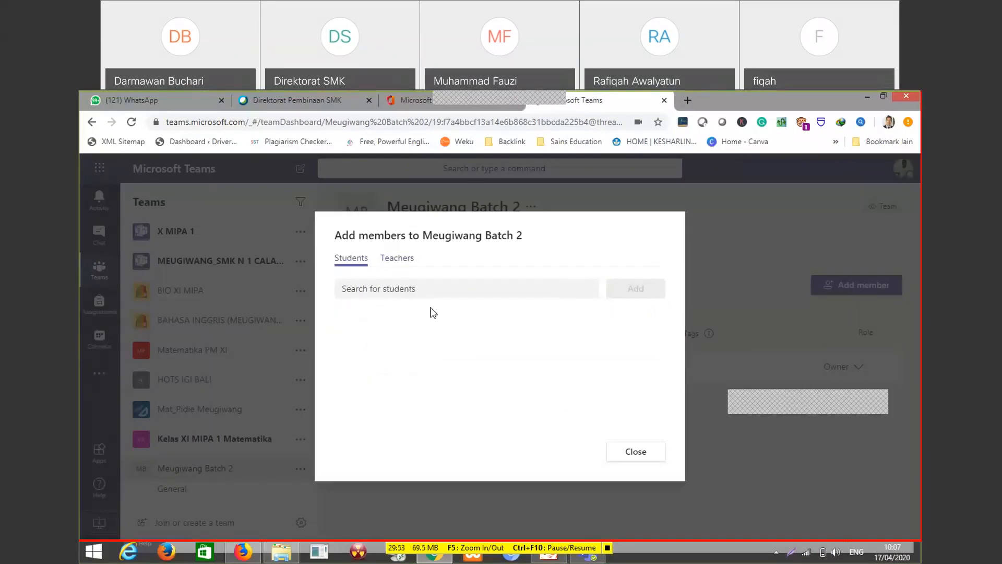
left_click(435, 291)
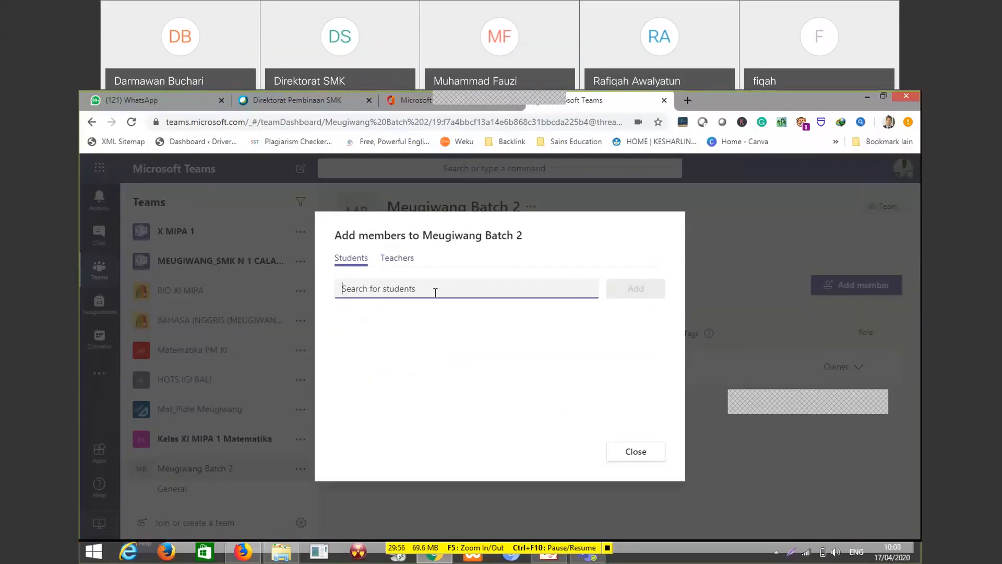
type("iqbal")
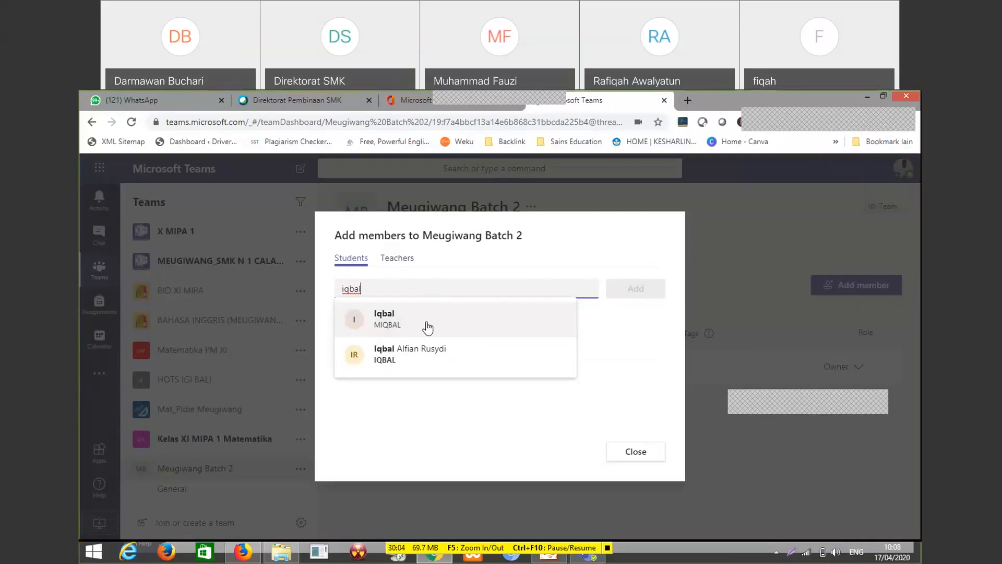
left_click_drag(367, 290, 321, 290)
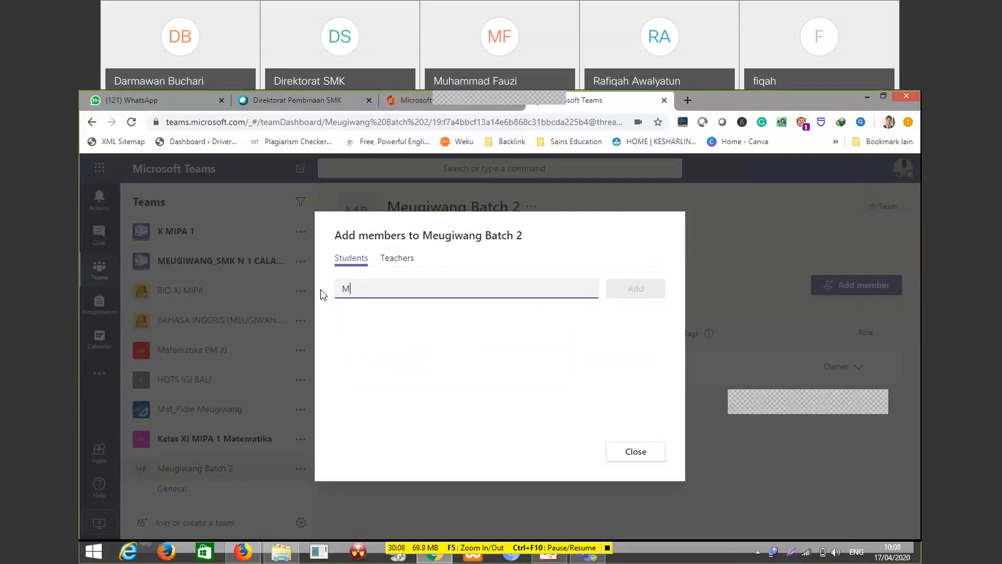
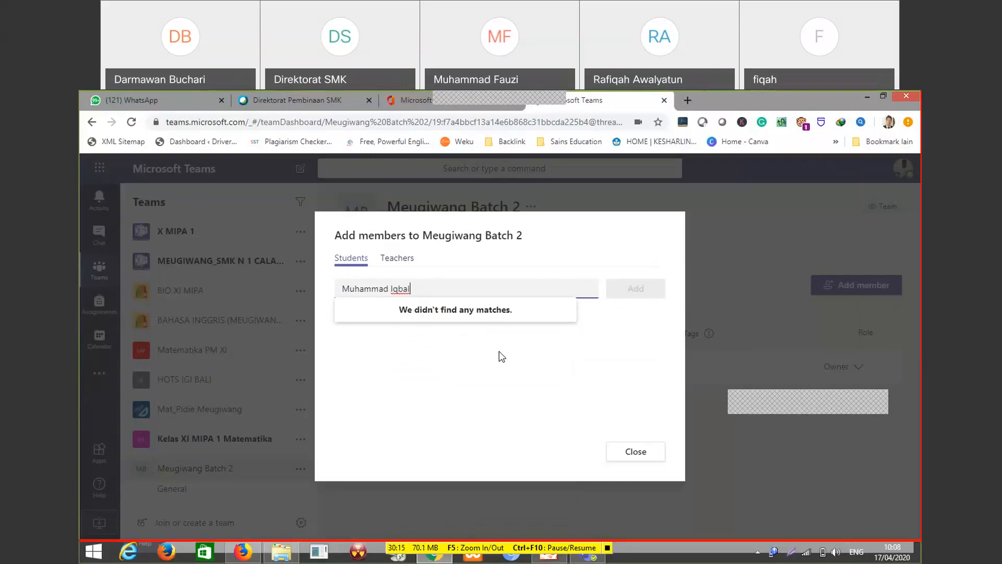
Replace the search with another student's name, add that student to Meugiwang Batch 2 and close the member dialog
left_click_drag(425, 287, 334, 290)
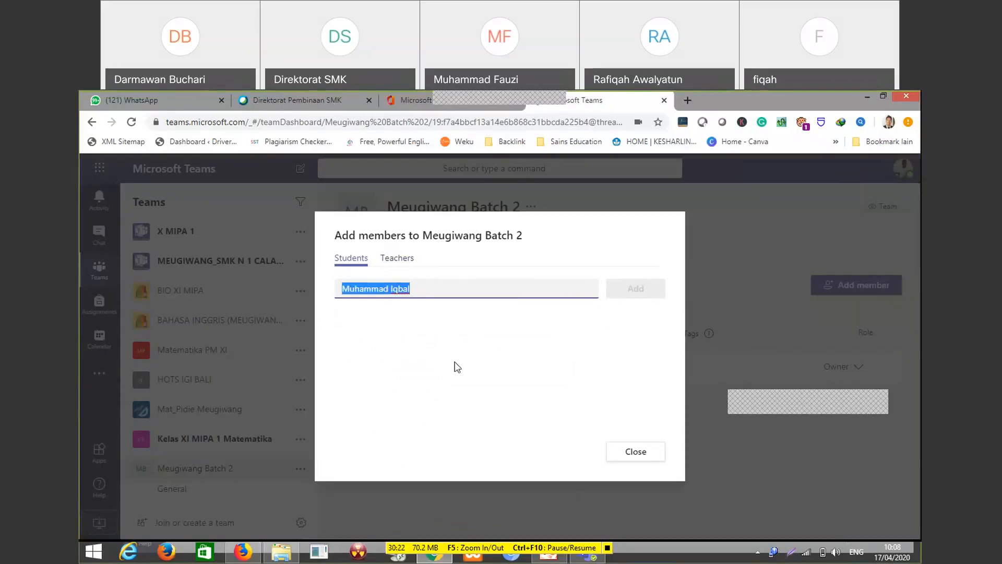
type("Meuti")
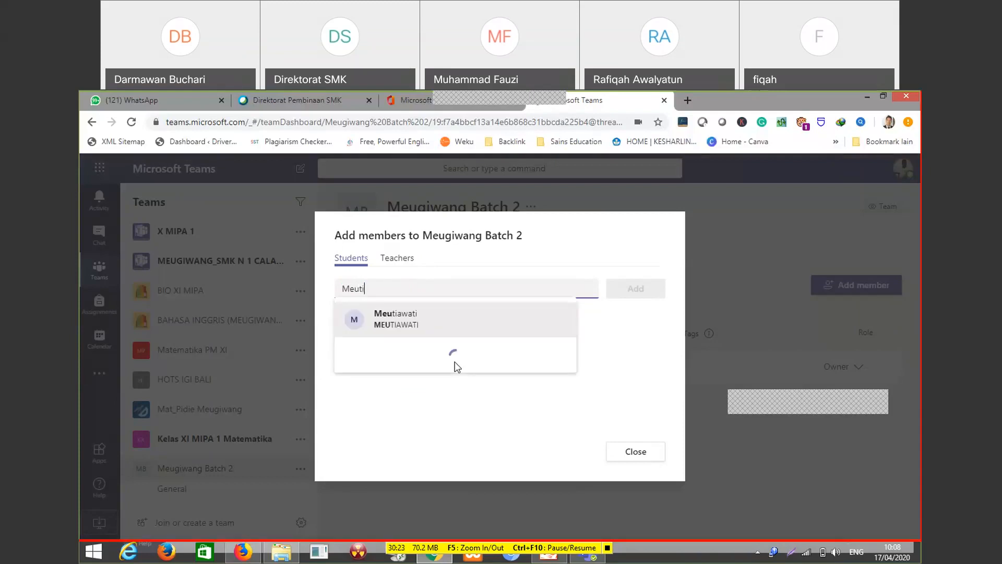
type("wa")
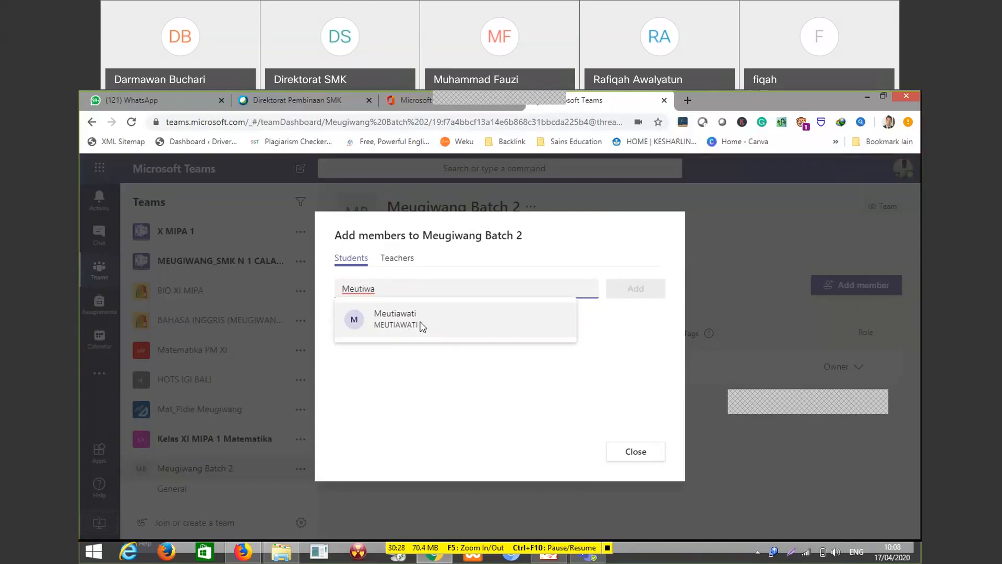
left_click(421, 327)
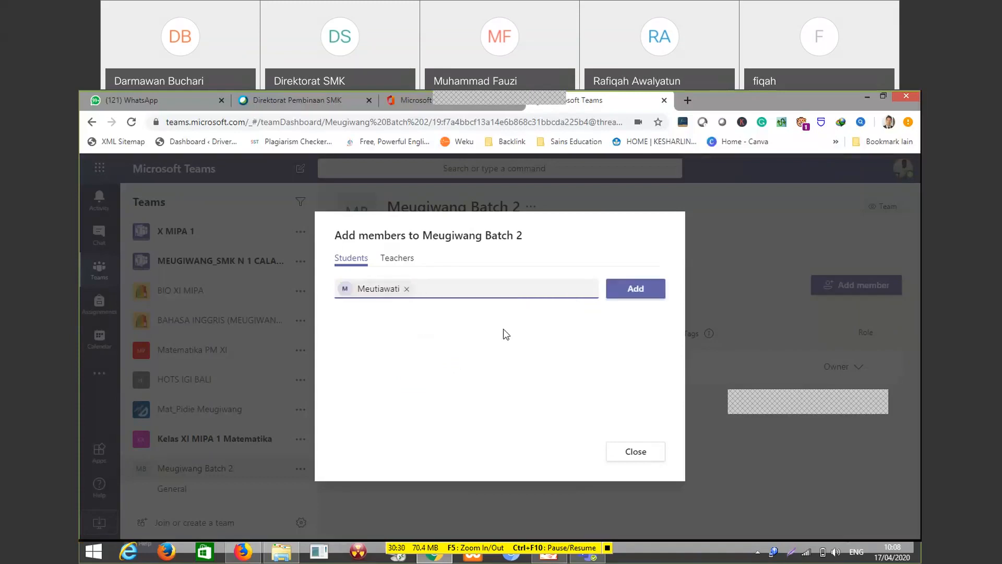
left_click(635, 297)
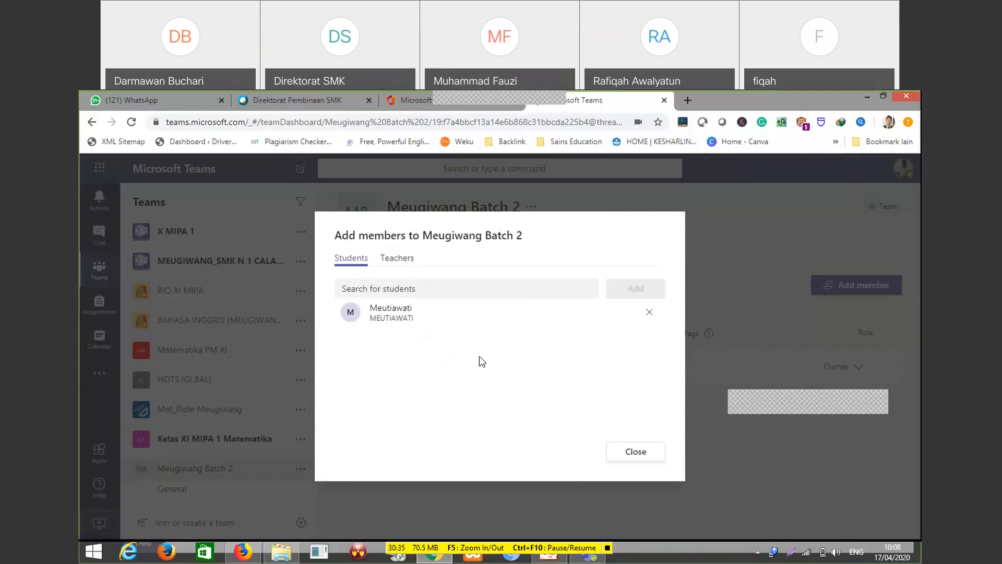
left_click(636, 454)
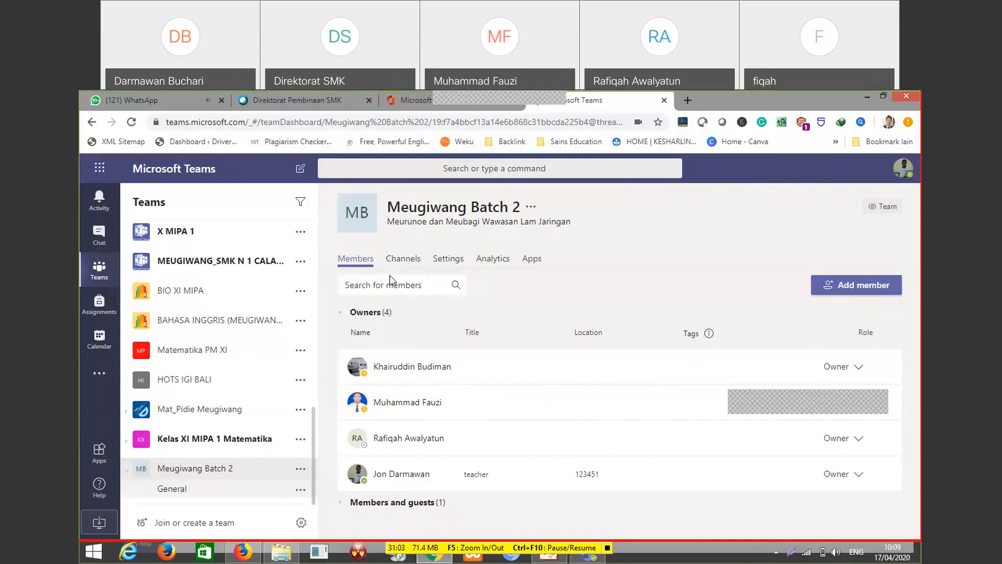
Generate a team code in the settings of Meugiwang Batch 2 and copy it
left_click(452, 262)
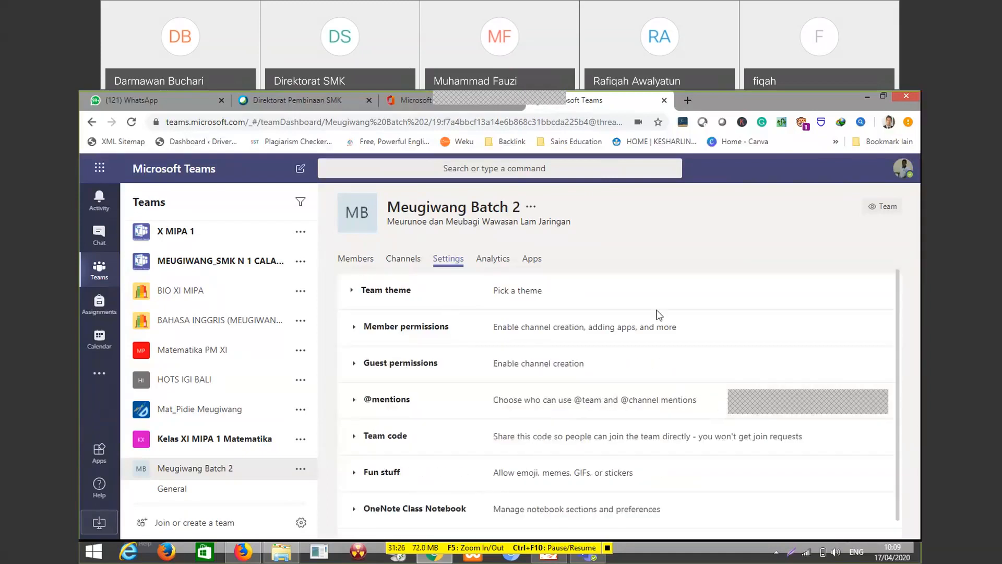
scroll(426, 355, "down", 1)
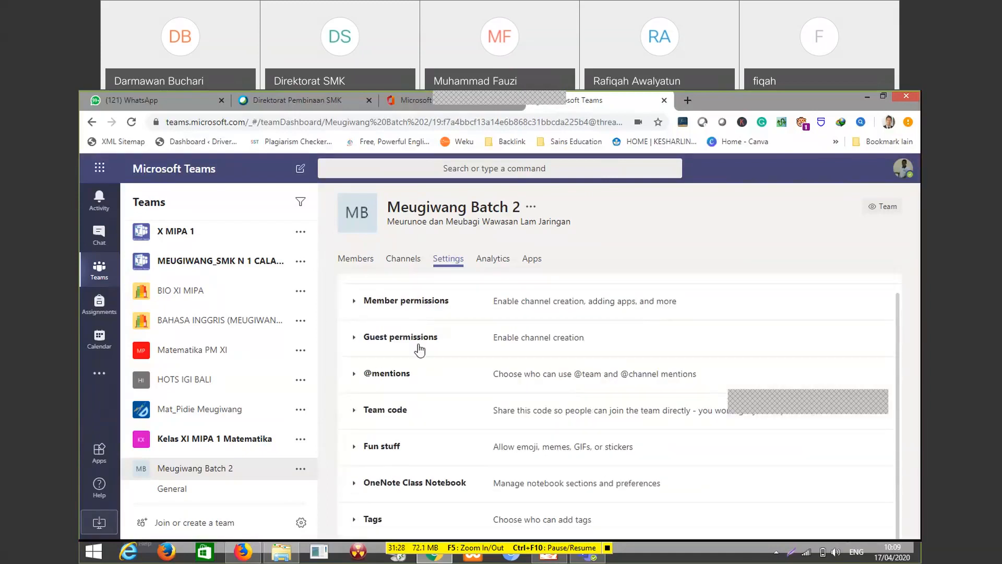
scroll(419, 346, "up", 1)
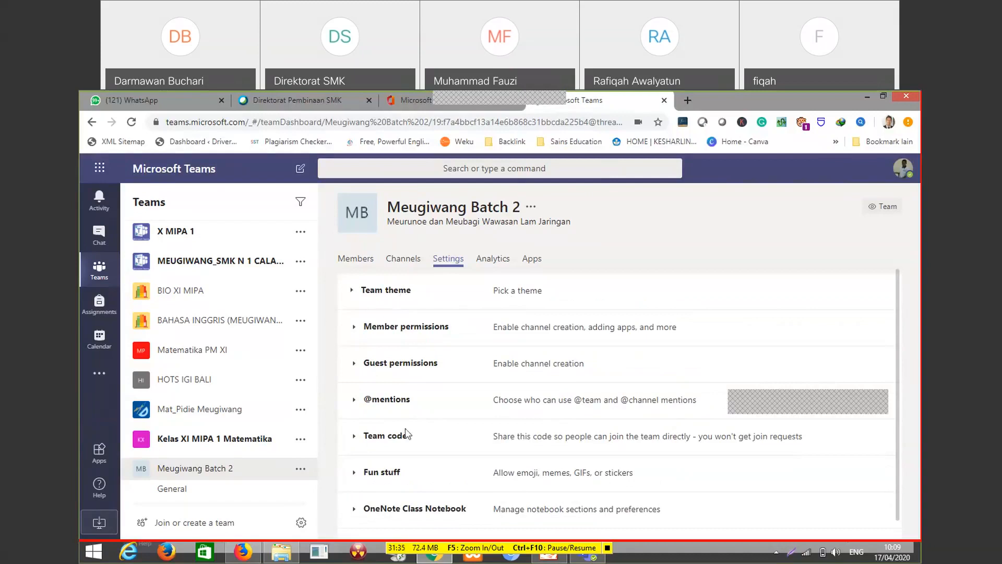
scroll(408, 435, "down", 1)
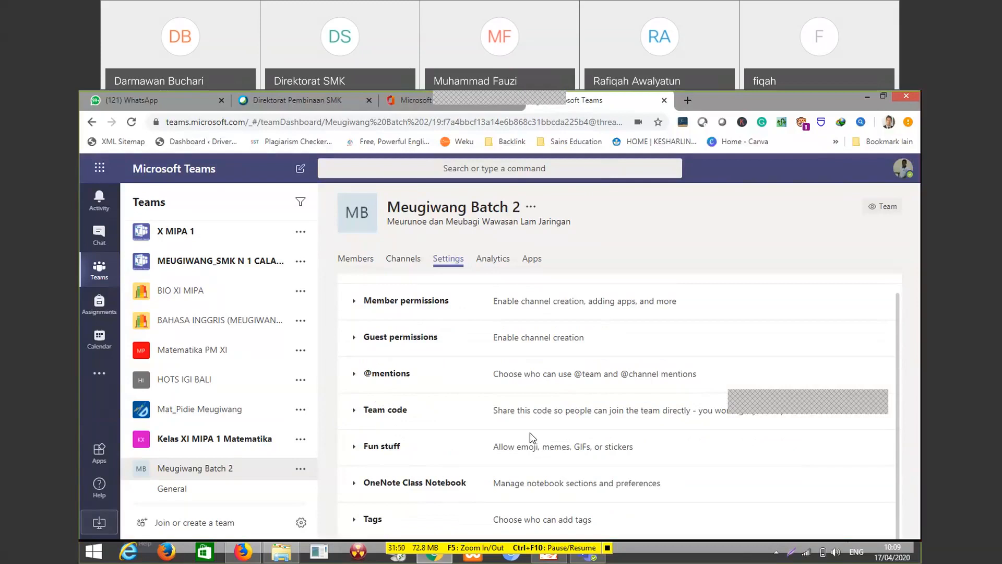
left_click(384, 412)
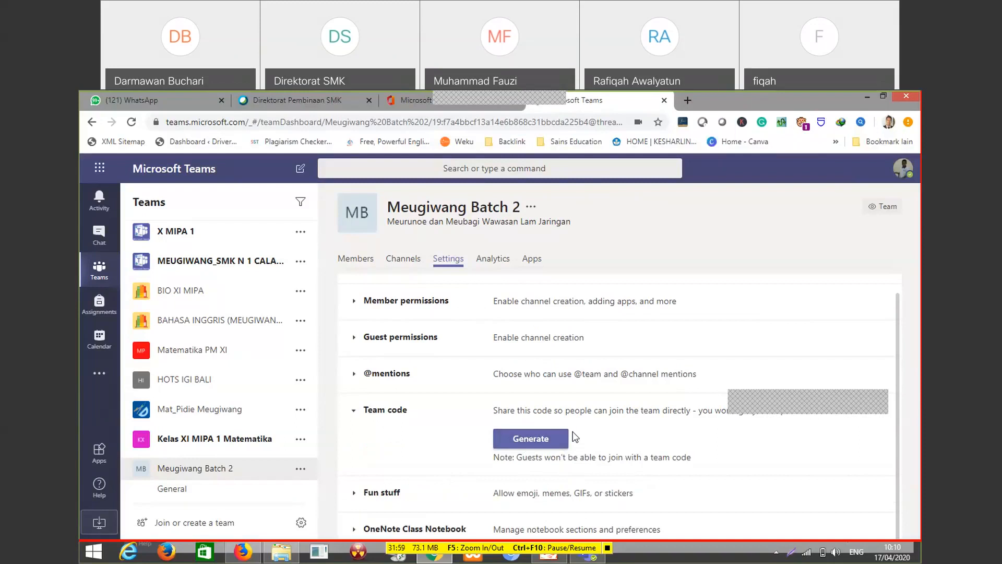
left_click(531, 442)
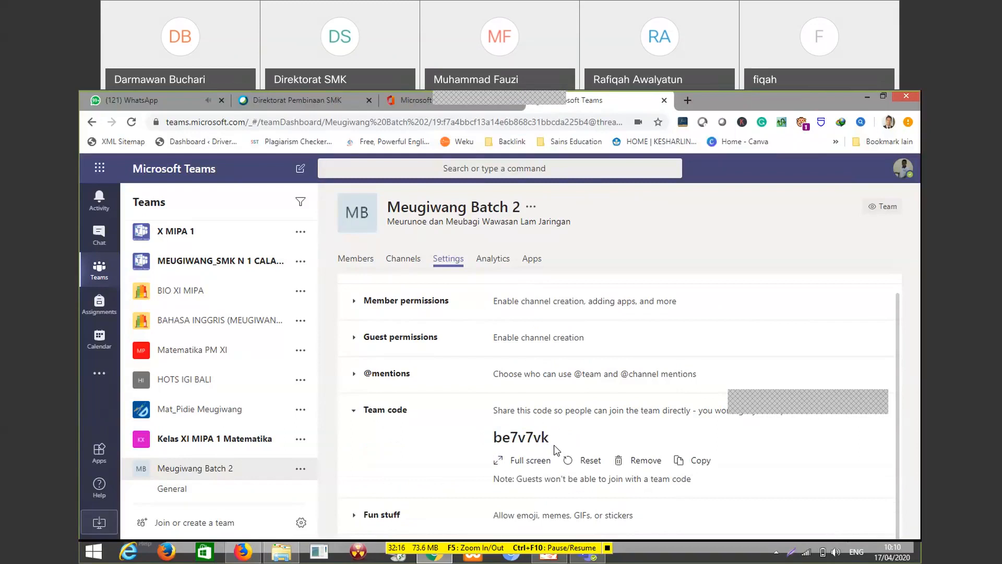
left_click(683, 462)
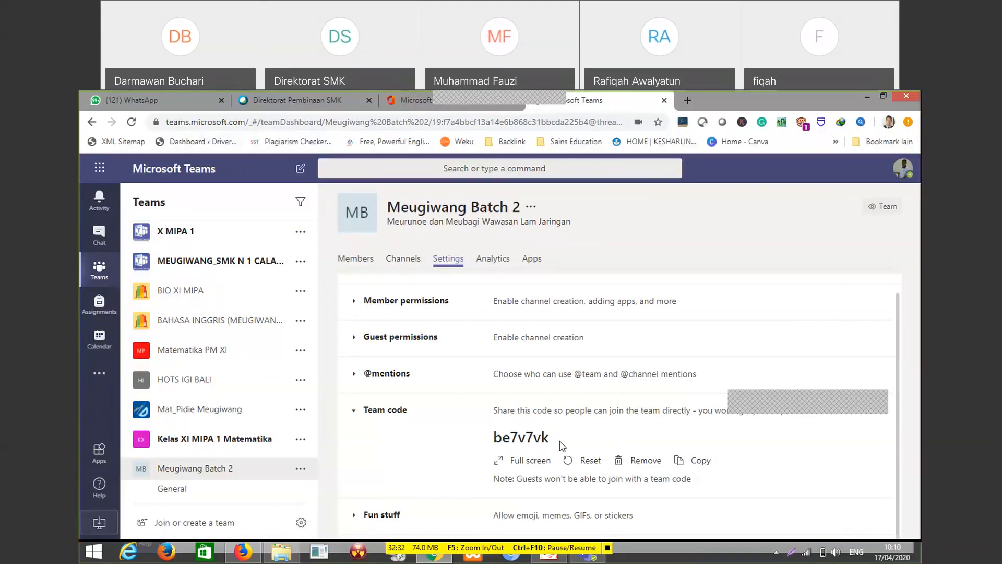
Switch to WhatsApp and send the copied team code to the Meugiwang IGI Aceh 02 group
left_click(149, 97)
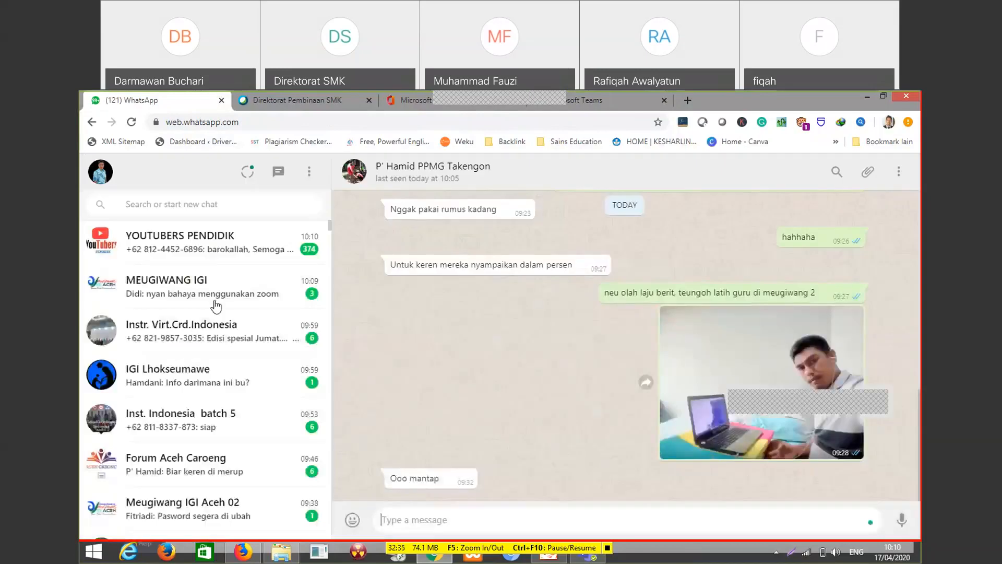
scroll(217, 307, "down", 3)
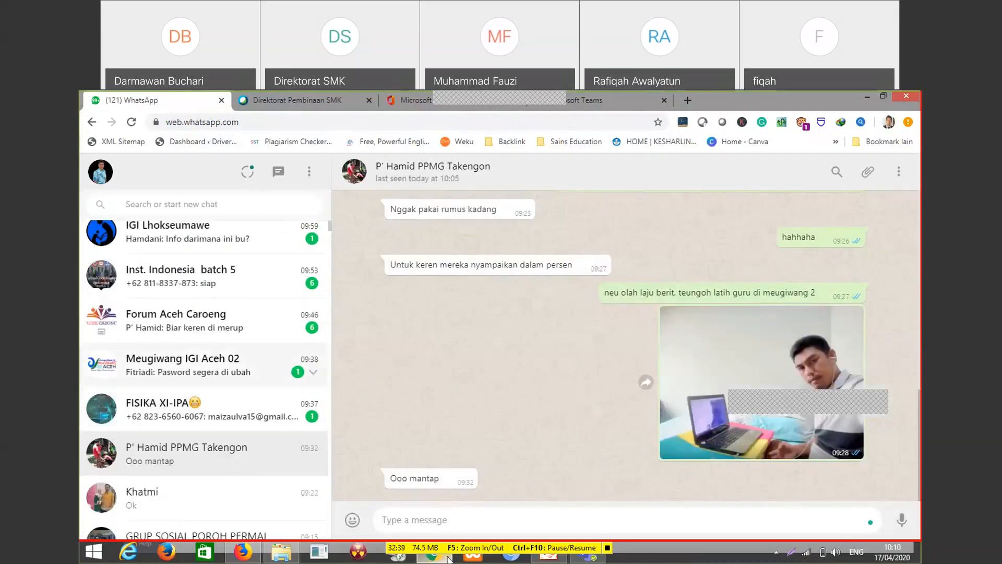
left_click(251, 366)
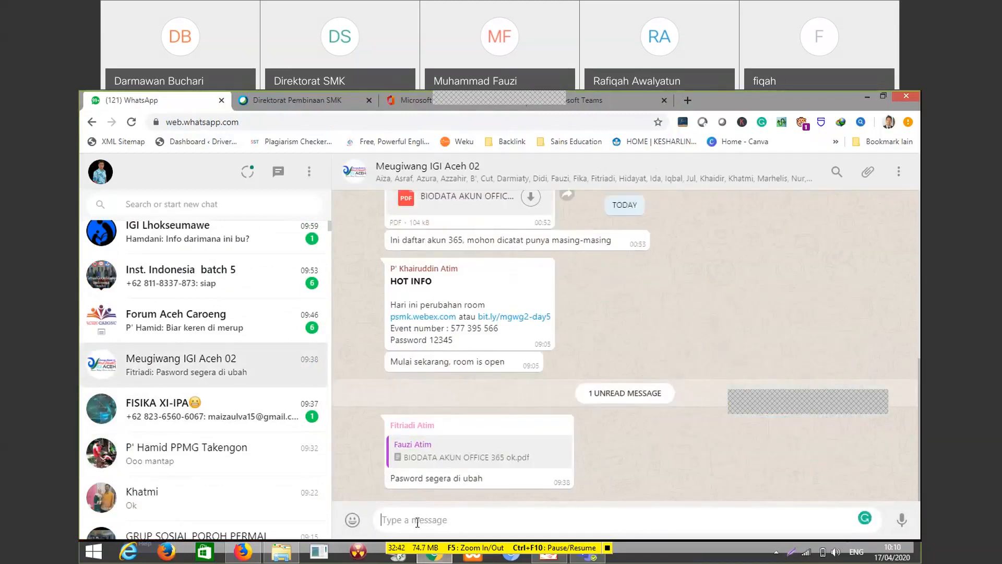
key("ctrl+v")
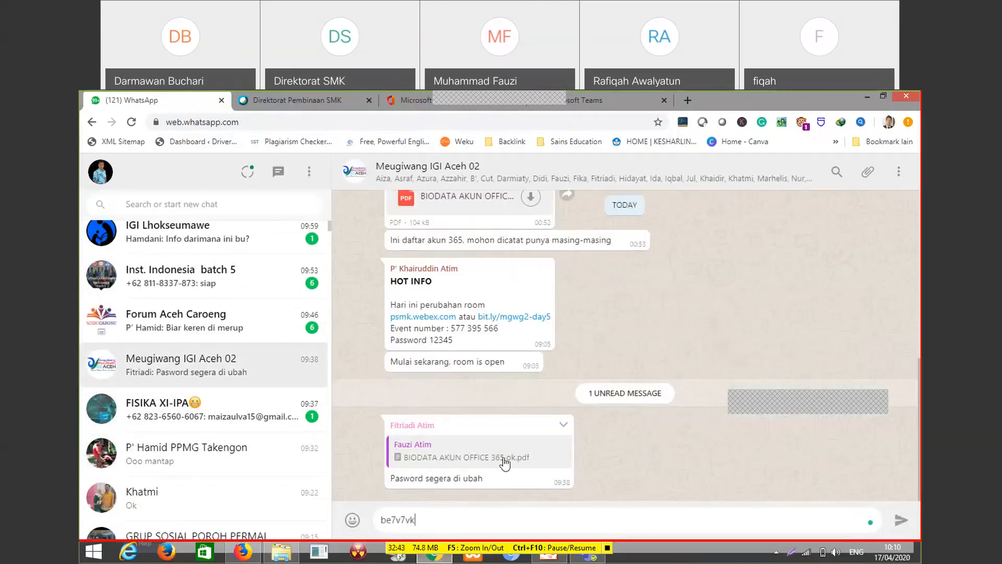
key("Return")
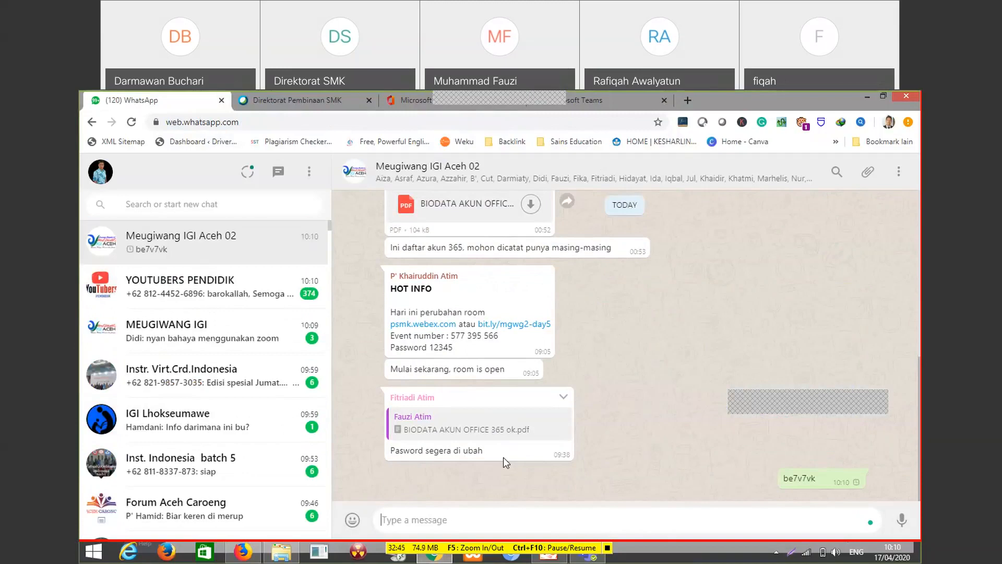
Send the message "Silahkan bergabung" to the Meugiwang IGI Aceh 02 group
type("Silahkan bergab")
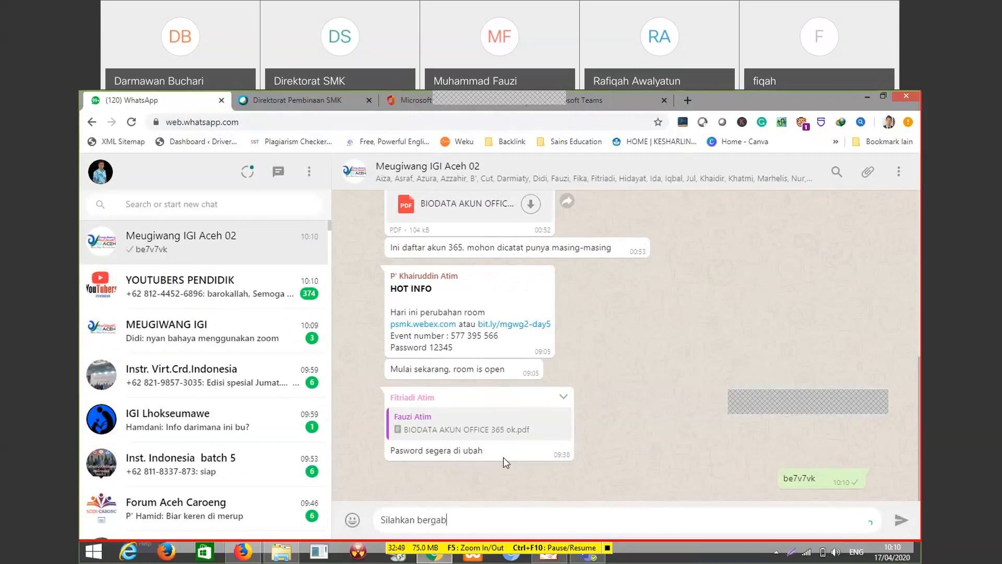
type("ung")
key("Return")
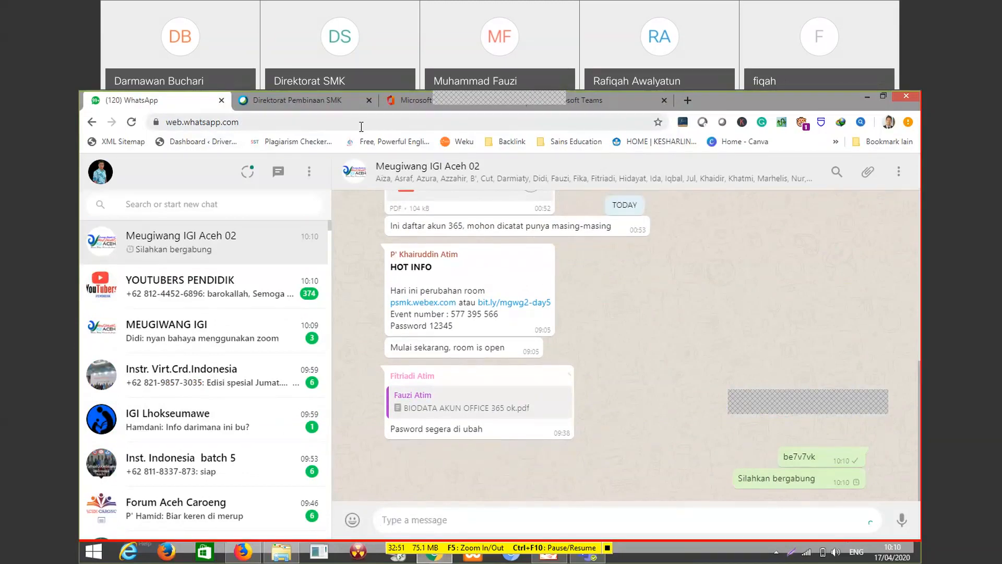
Switch back to Microsoft Teams and look over the settings and team code section of Meugiwang Batch 2
left_click(607, 96)
scroll(431, 312, "up", 1)
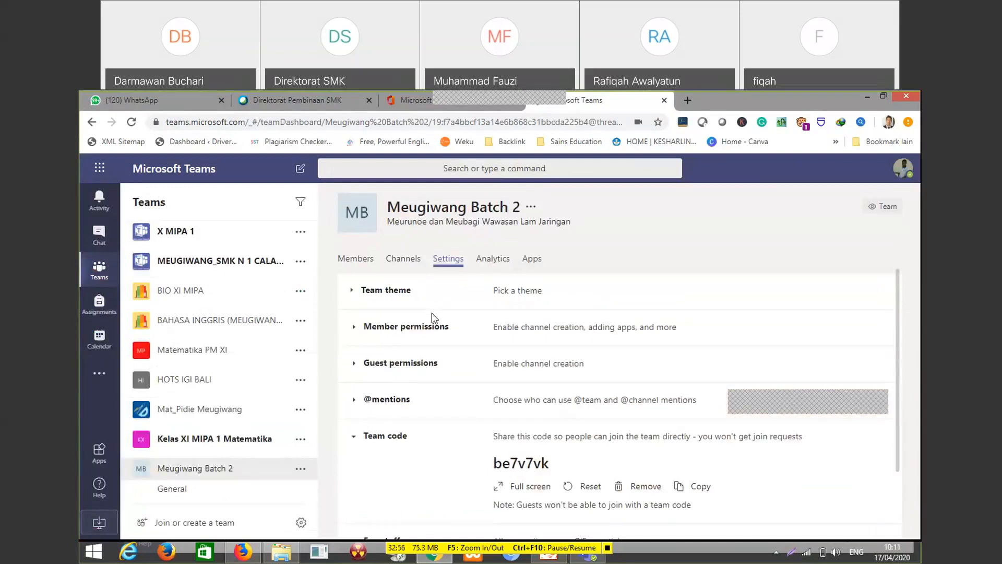
scroll(600, 359, "down", 2)
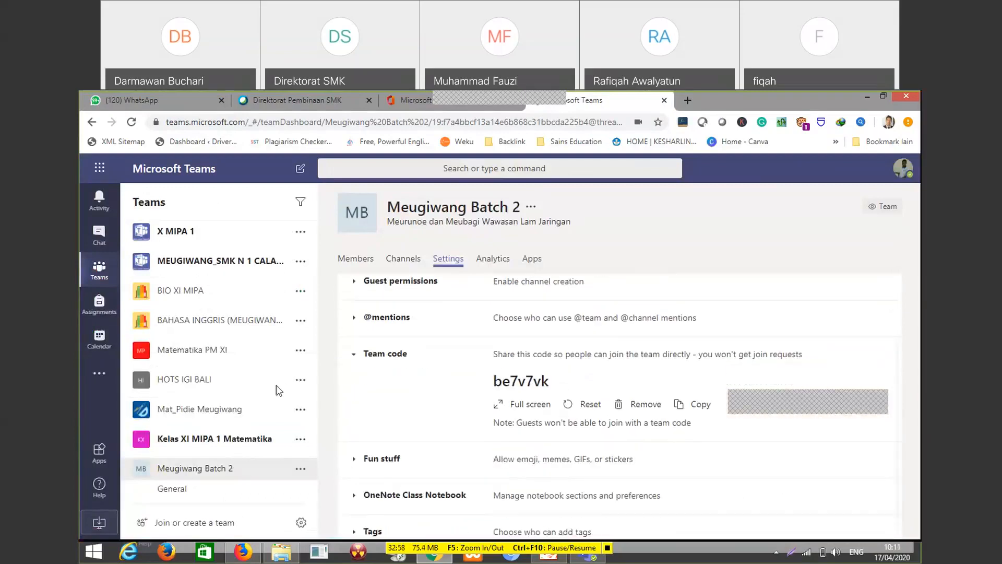
scroll(474, 323, "up", 2)
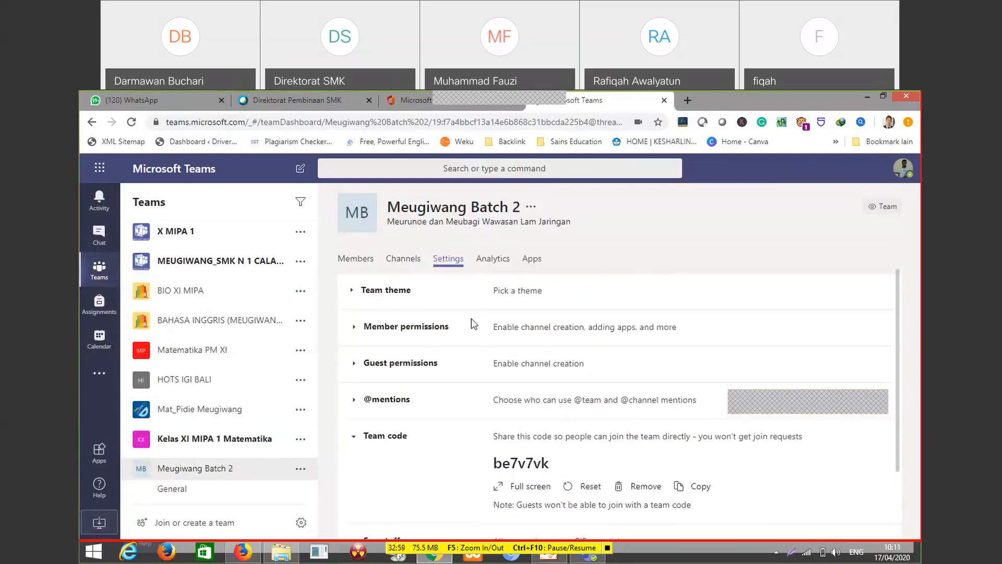
scroll(529, 368, "down", 2)
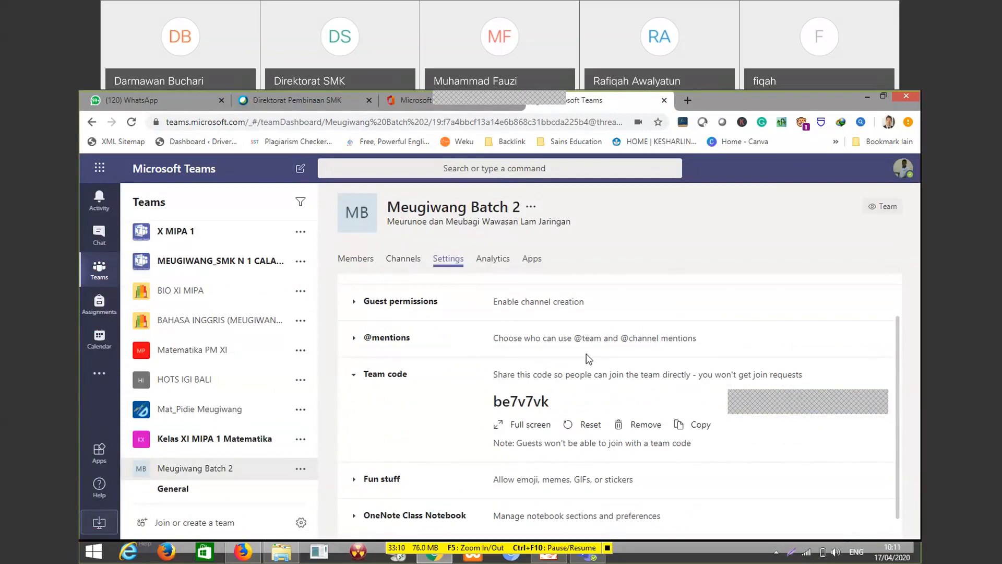
scroll(526, 372, "up", 1)
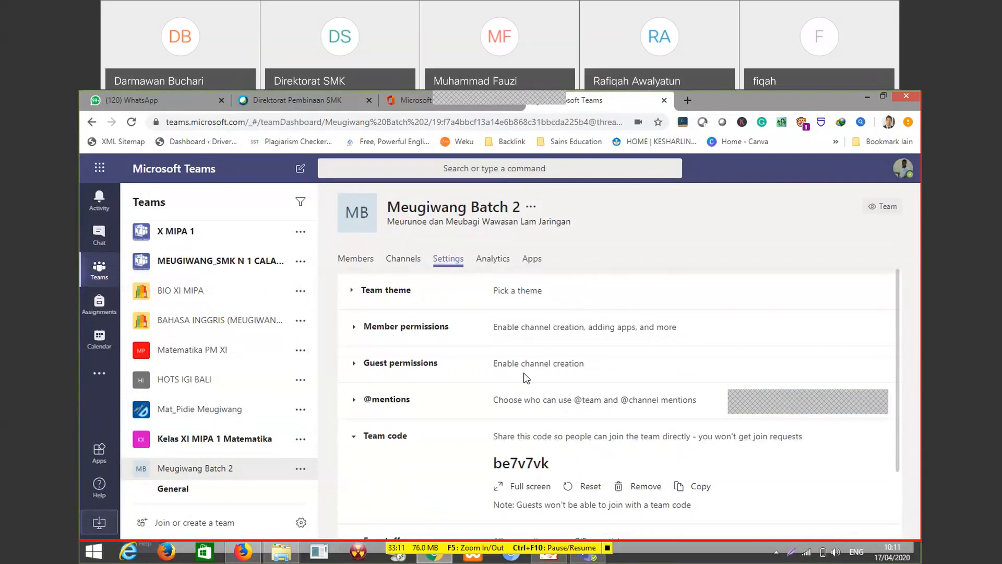
Open the General channel of Meugiwang Batch 2 and read the members' posts and replies
left_click(208, 493)
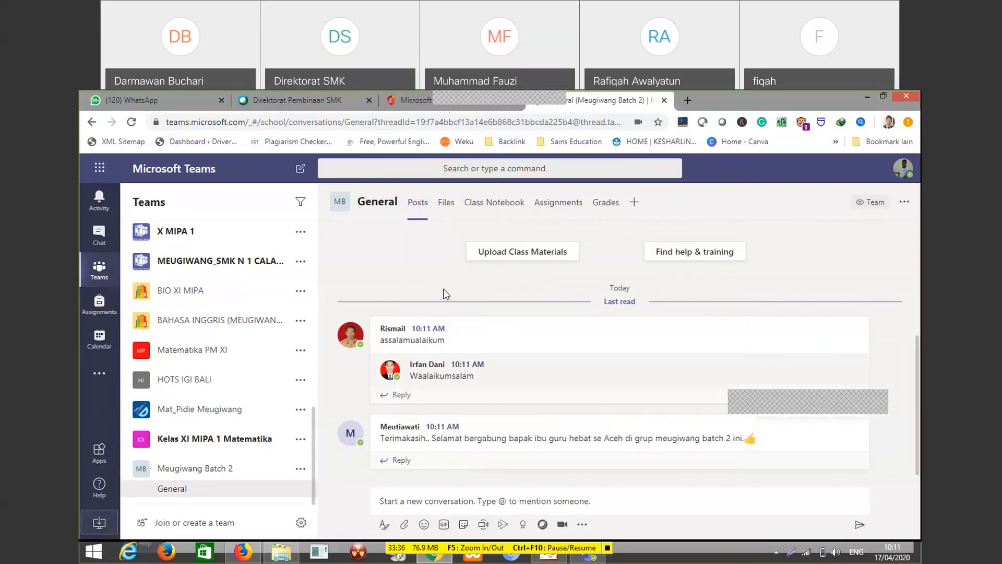
scroll(425, 261, "up", 2)
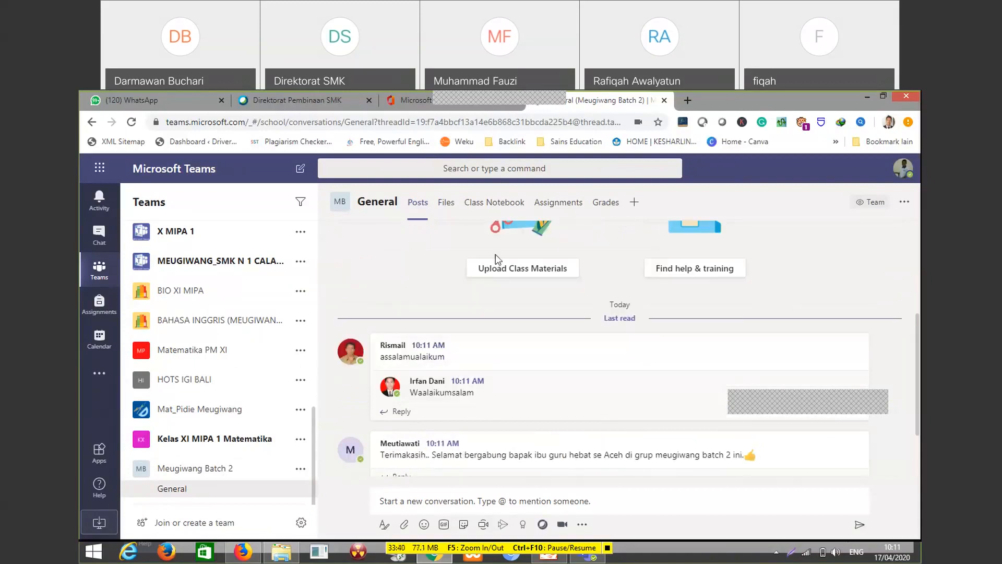
scroll(516, 317, "down", 2)
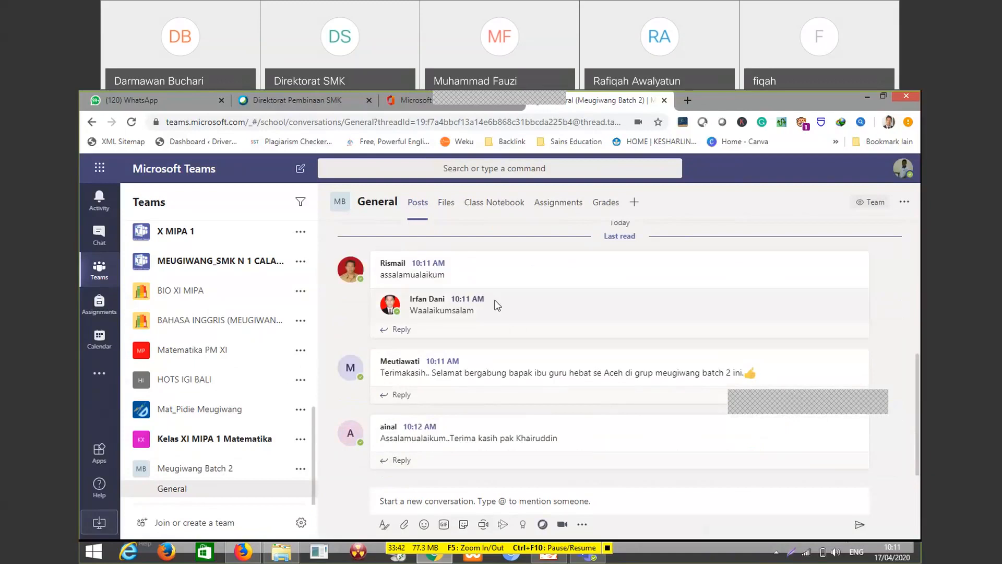
scroll(526, 272, "up", 3)
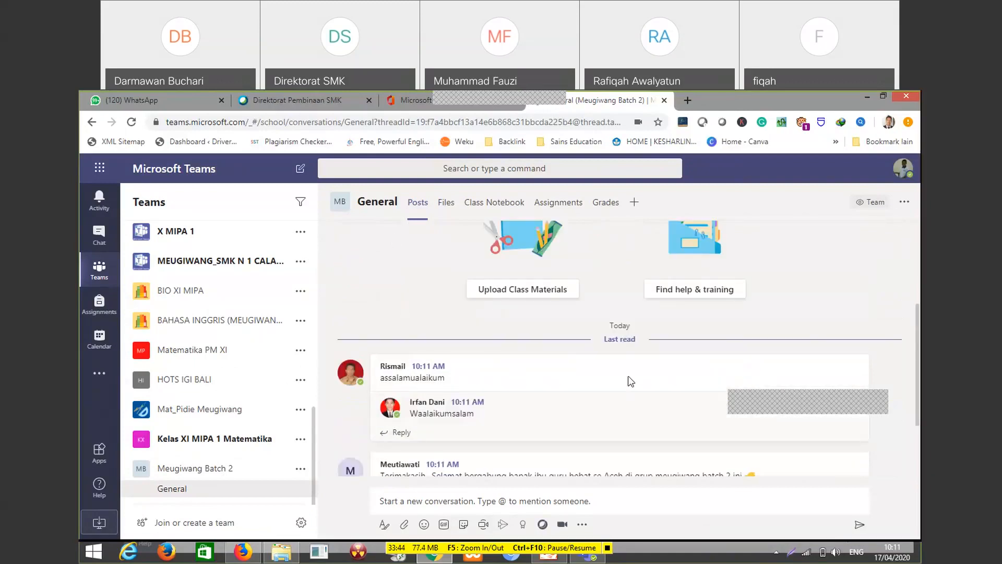
scroll(631, 381, "down", 2)
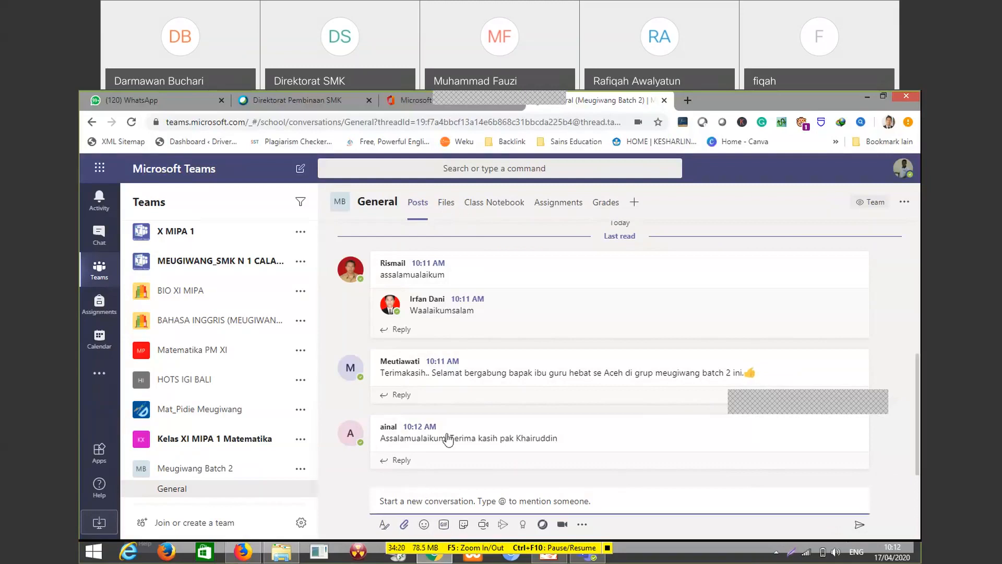
Browse the recent files available to attach to a General channel post and open Cahaya.ppt
left_click(404, 525)
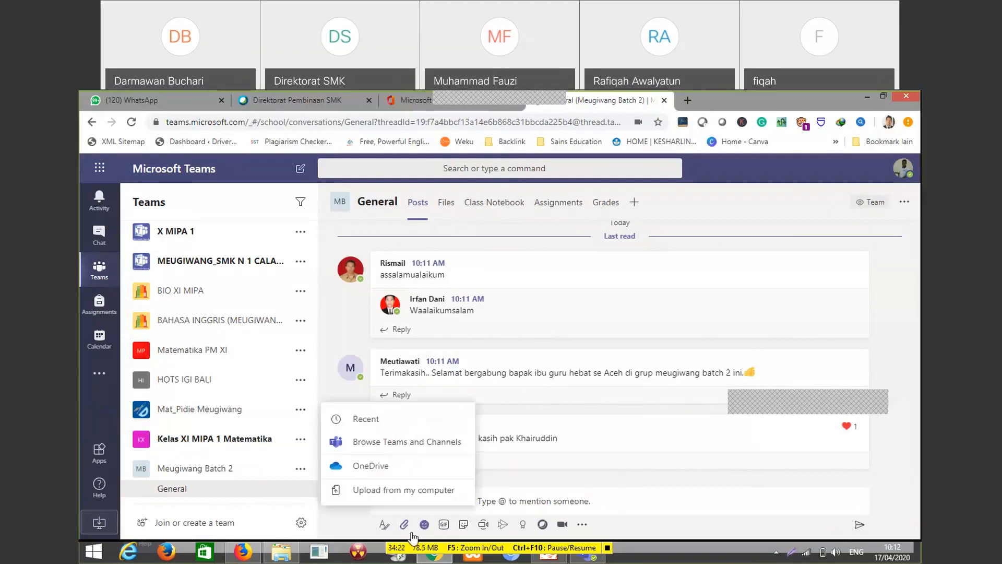
left_click(385, 441)
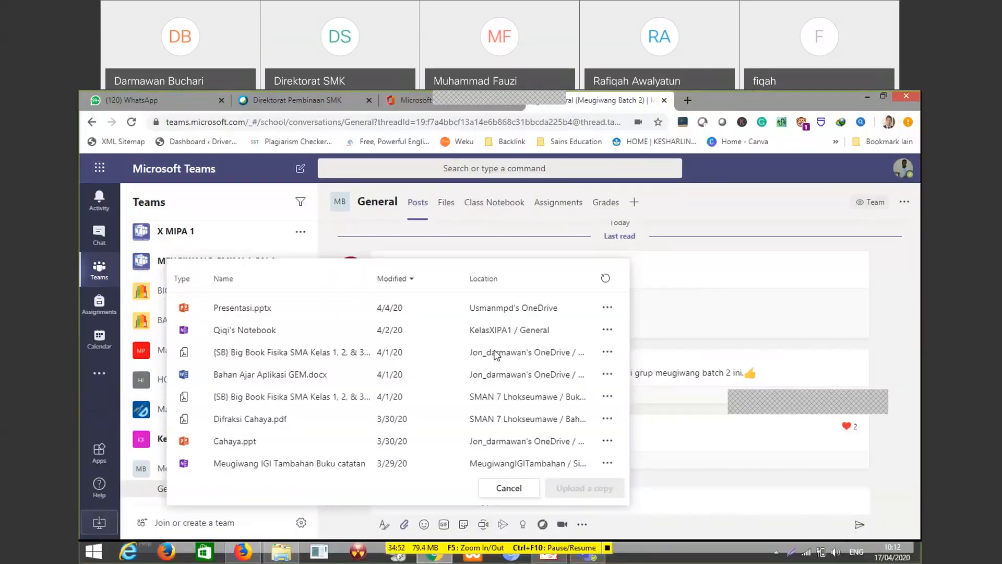
left_click(540, 446)
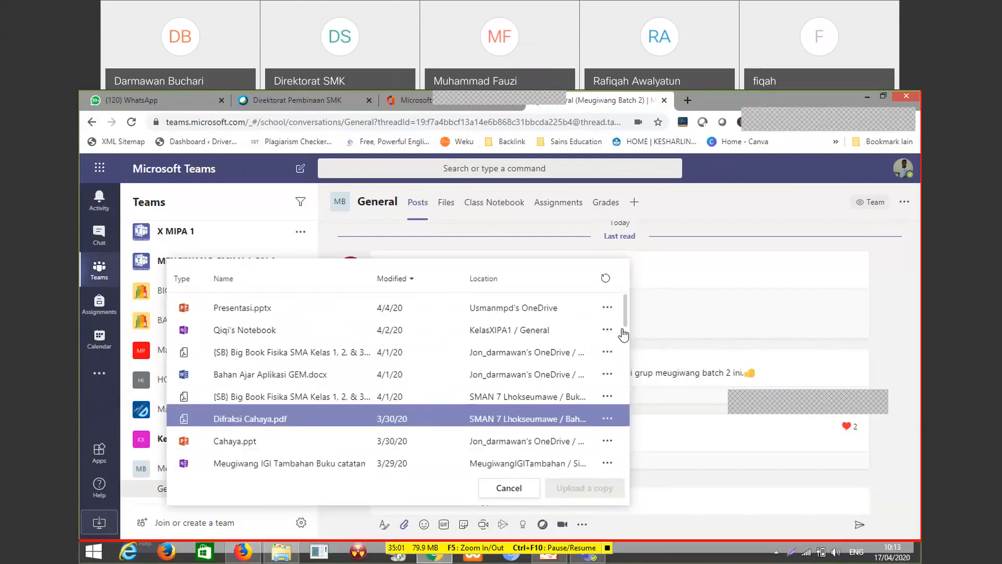
left_click(240, 441)
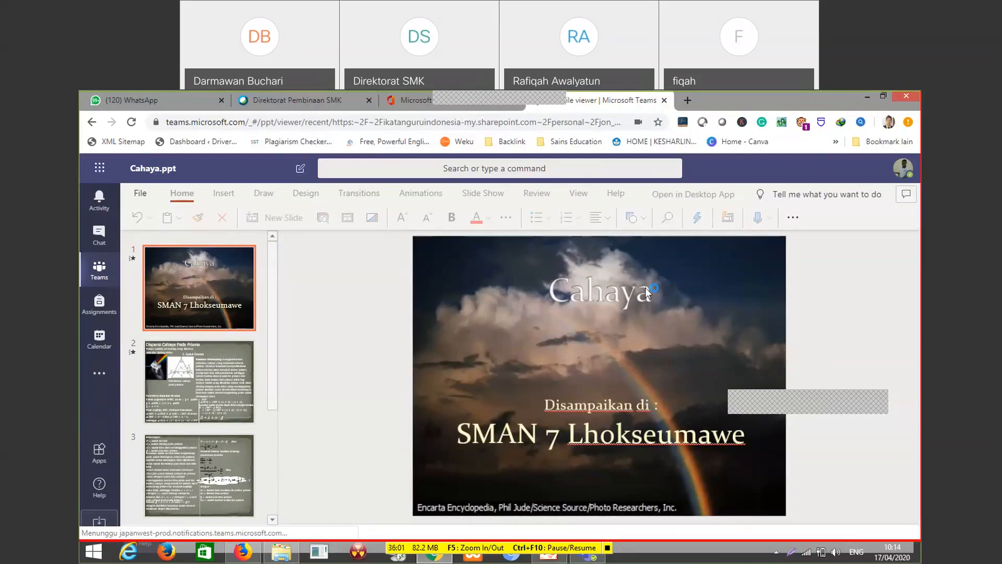
Dismiss the read-only notice and look through the slides of Cahaya.ppt, including "Dispersi Cahaya Pada Prisma"
left_click(482, 406)
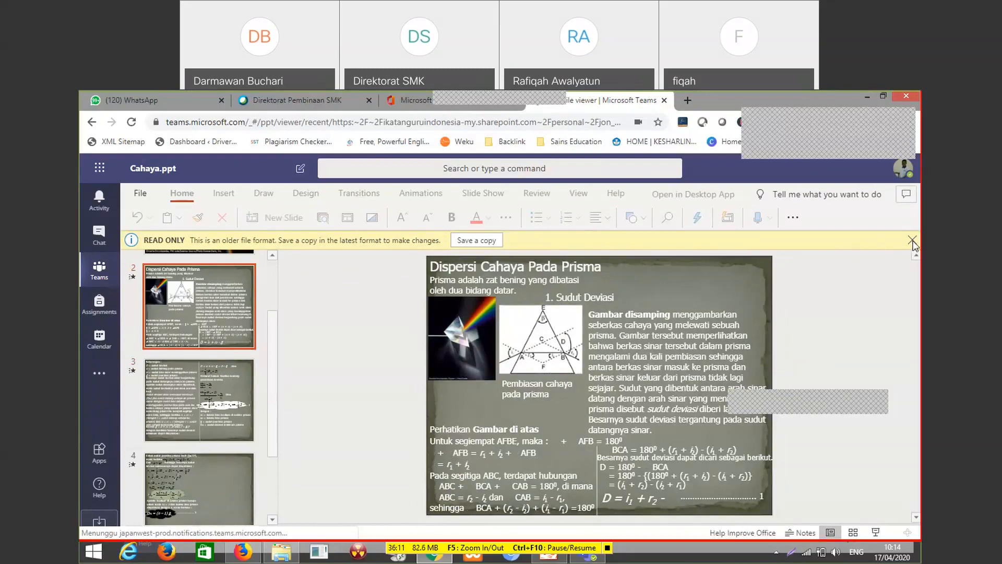
left_click(913, 241)
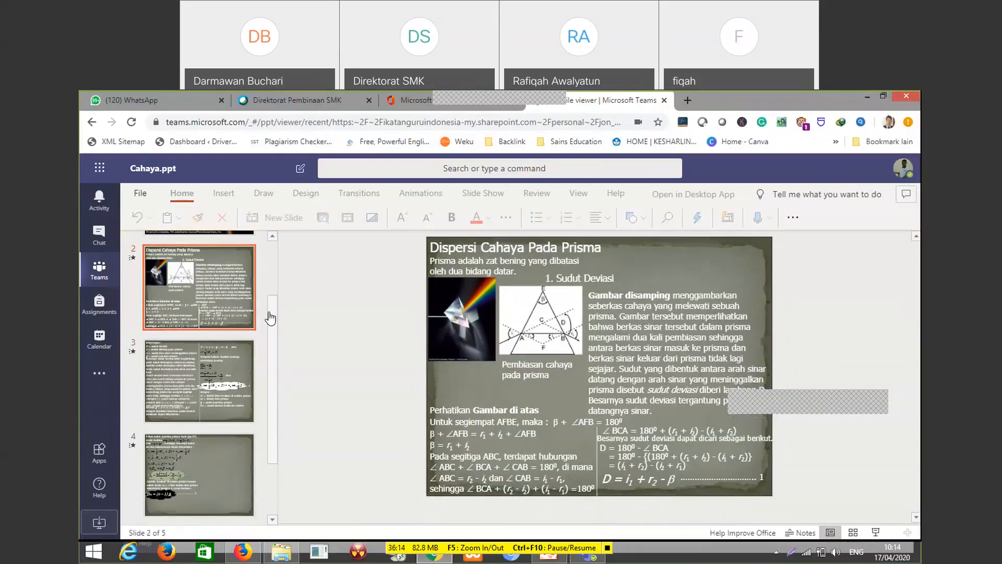
scroll(174, 327, "down", 2)
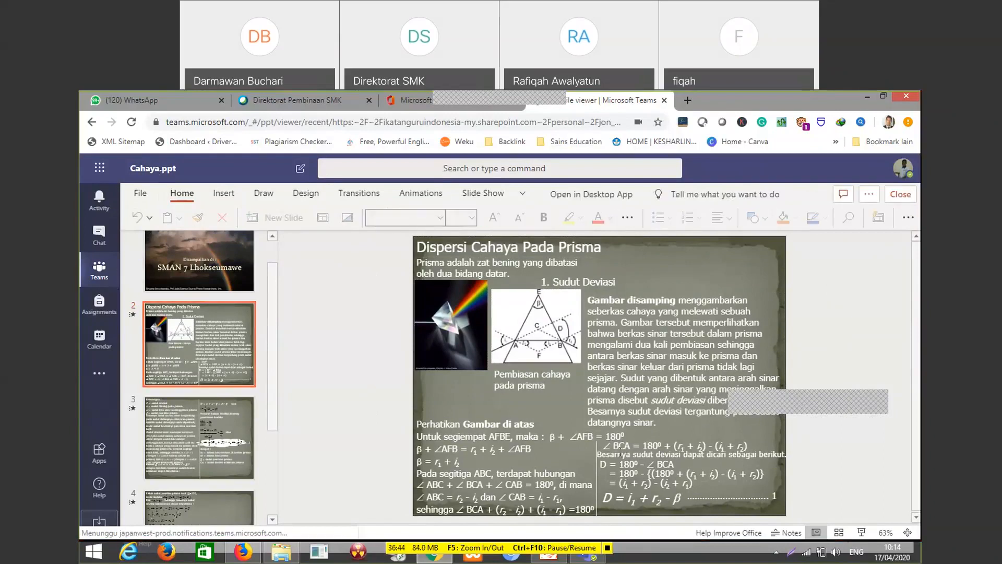
Close Cahaya.ppt and return to the General channel of Meugiwang Batch 2
left_click(103, 268)
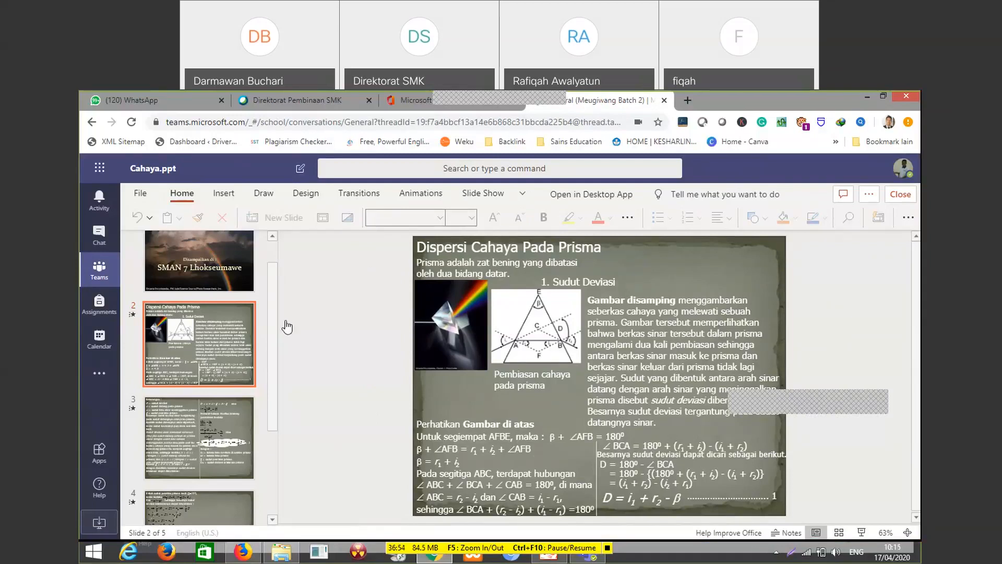
left_click(900, 194)
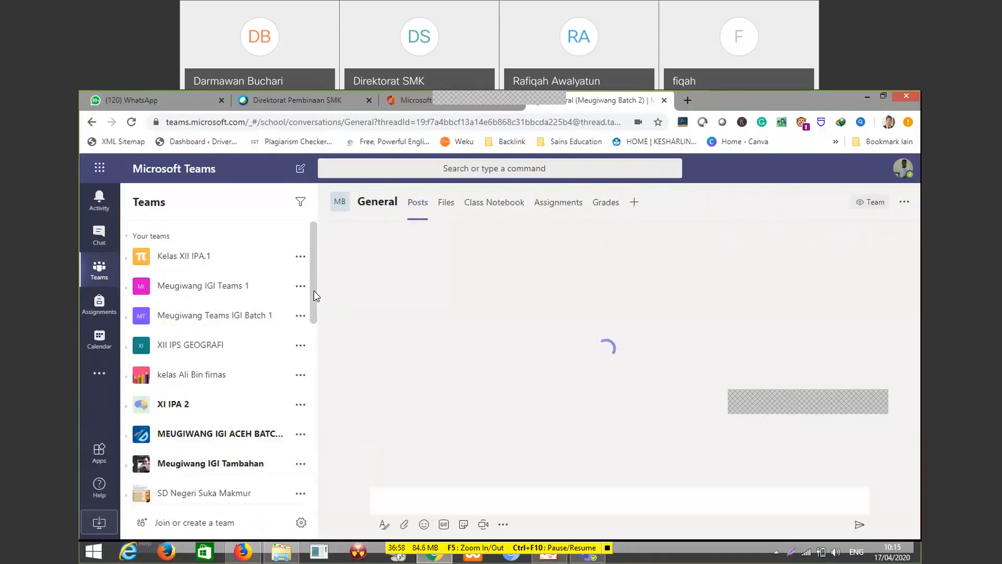
scroll(301, 324, "down", 5)
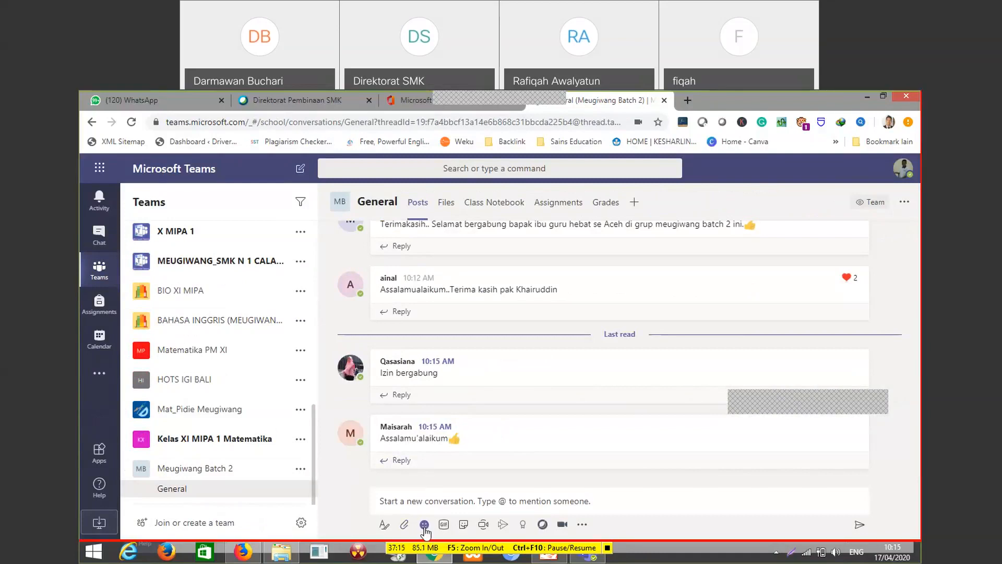
Look over the emojis available for a new post in the General channel
left_click(447, 503)
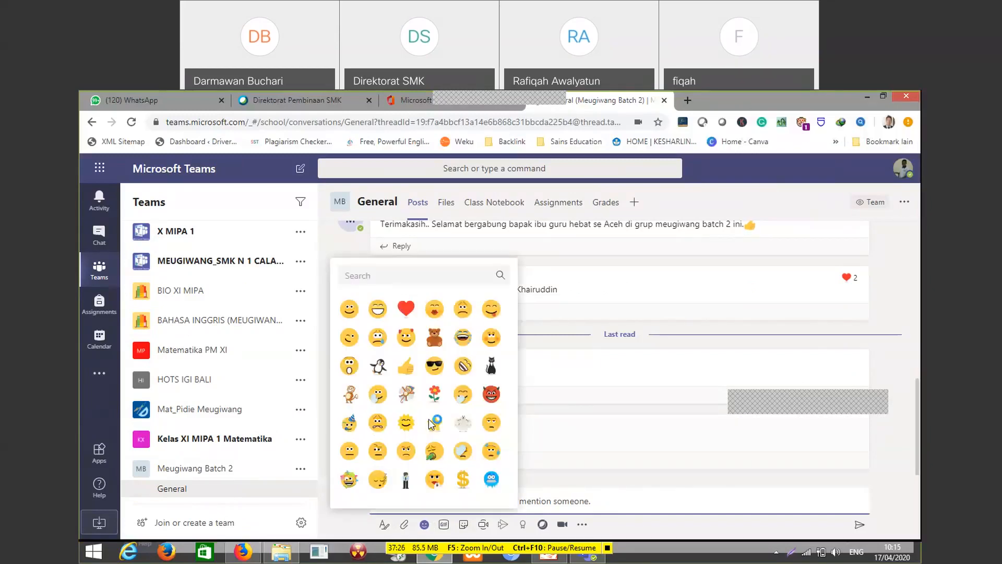
left_click(406, 367)
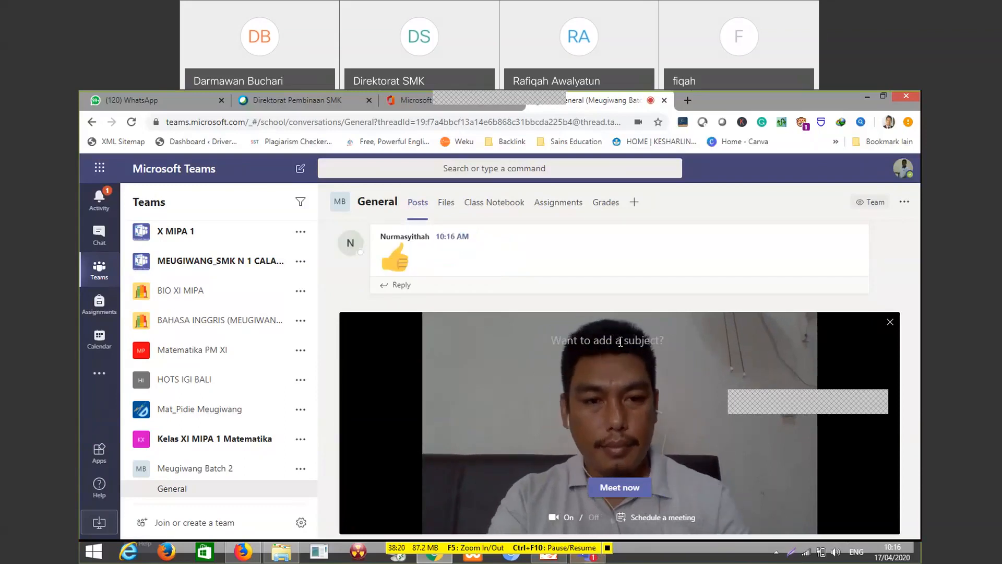
Start an instant video meeting in the General channel with the subject "Meugiwang Teams Batch 2"
type("M")
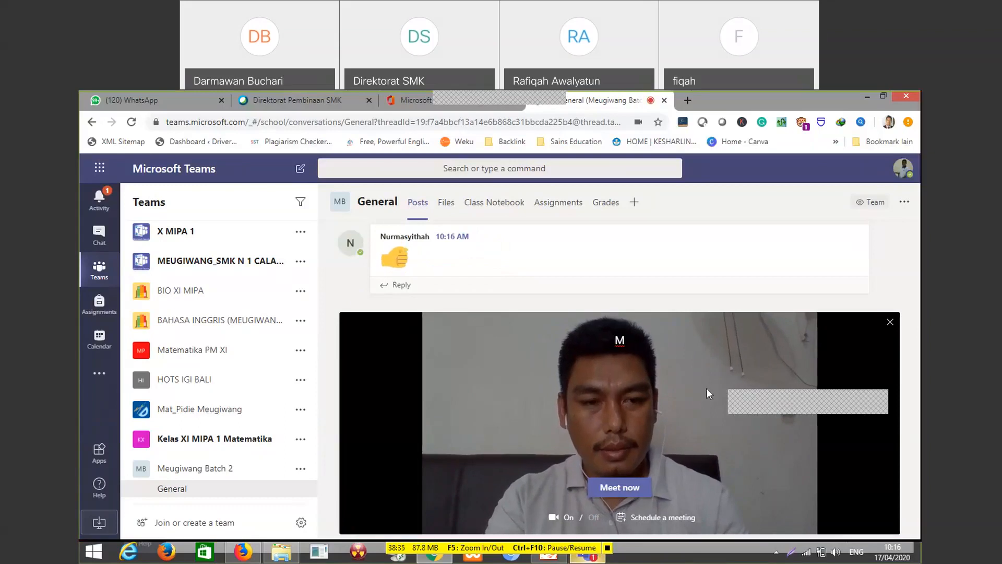
type("eugiwang Teams")
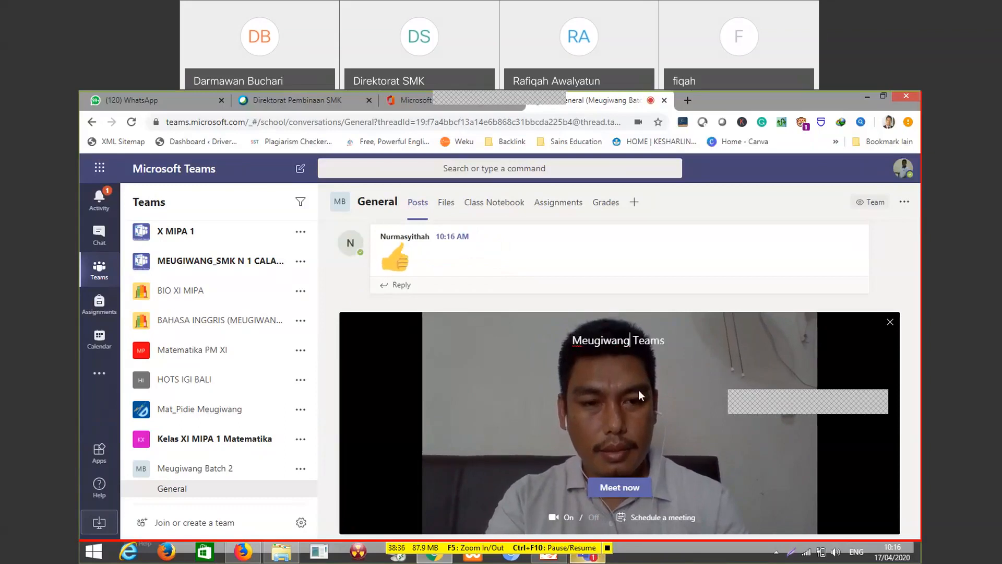
left_click(664, 340)
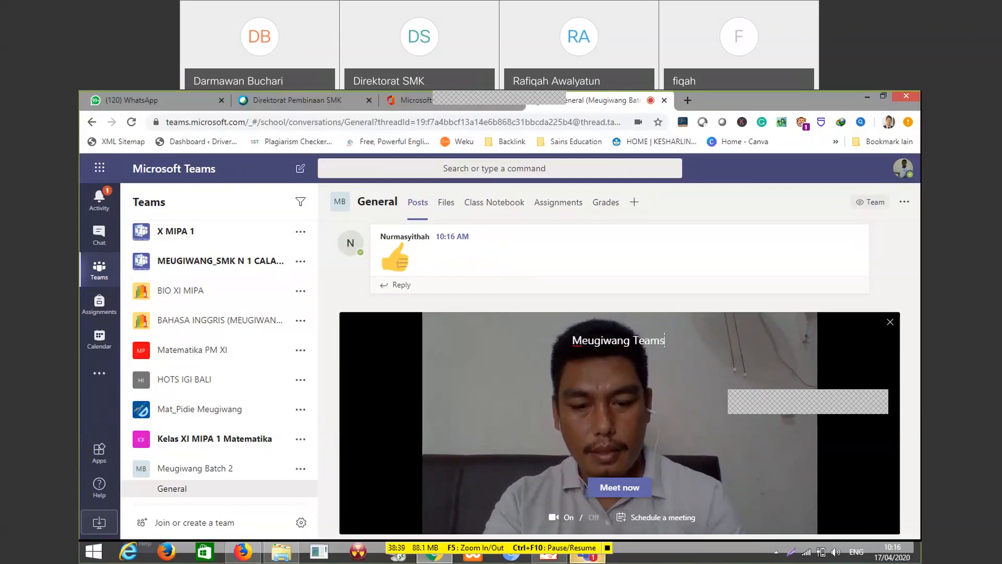
type("Ba")
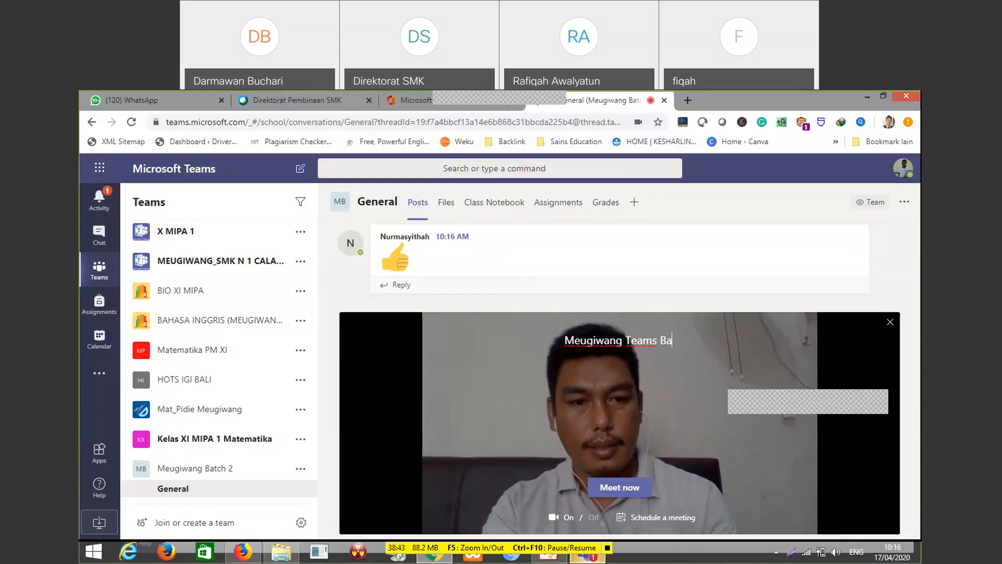
type("tch 2")
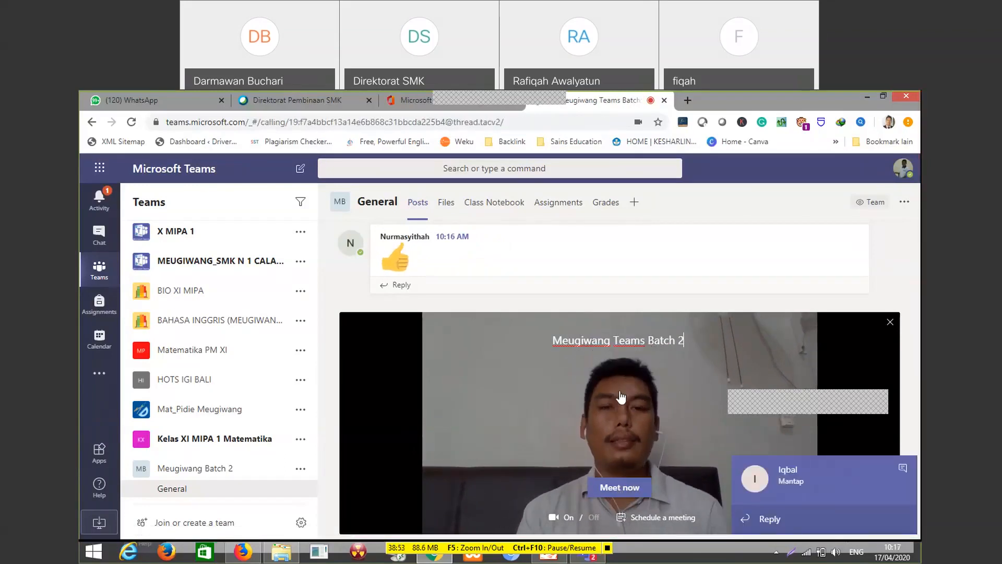
left_click(633, 497)
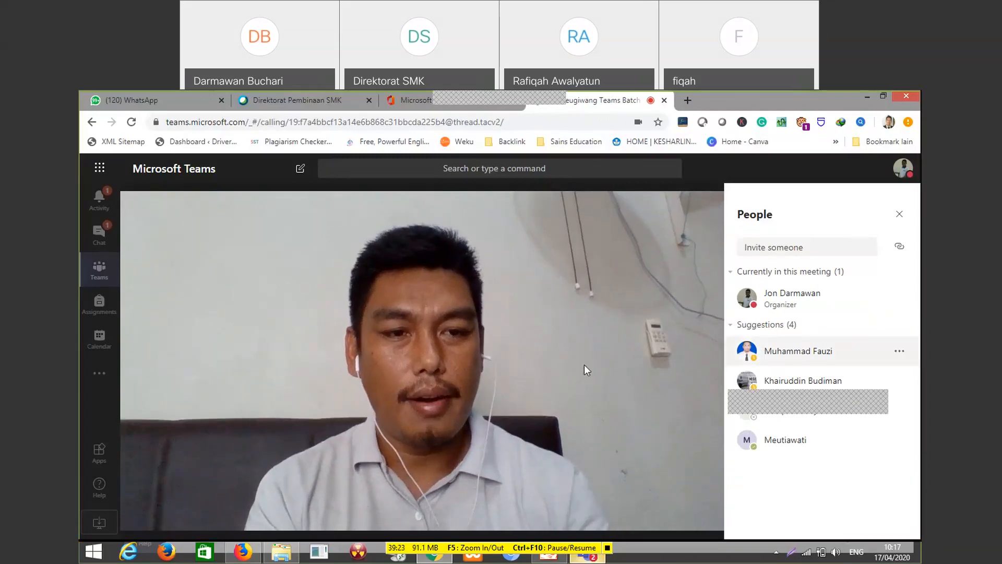
Look through the list of people currently in the meeting
mouse_move(606, 466)
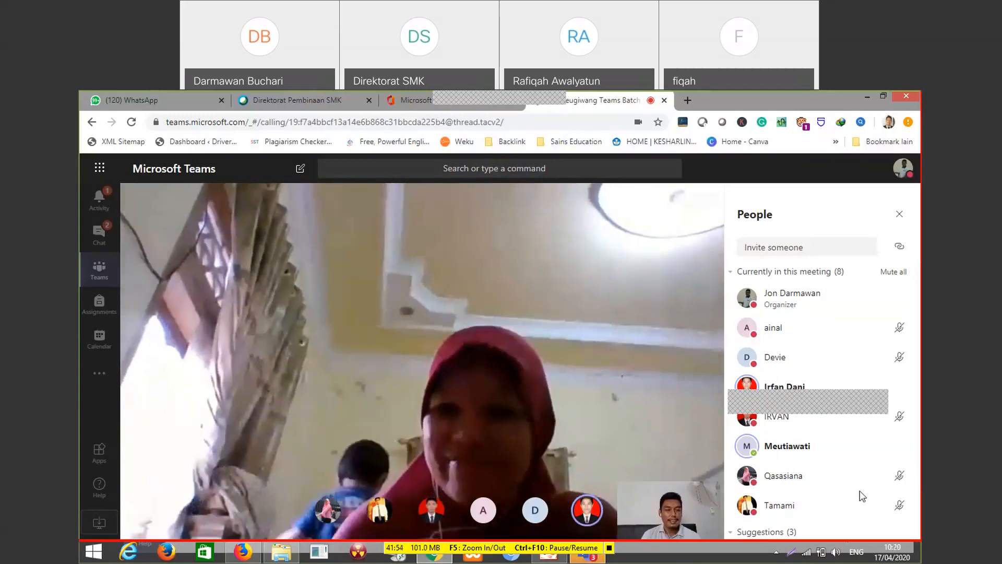
scroll(862, 496, "down", 1)
scroll(862, 502, "down", 1)
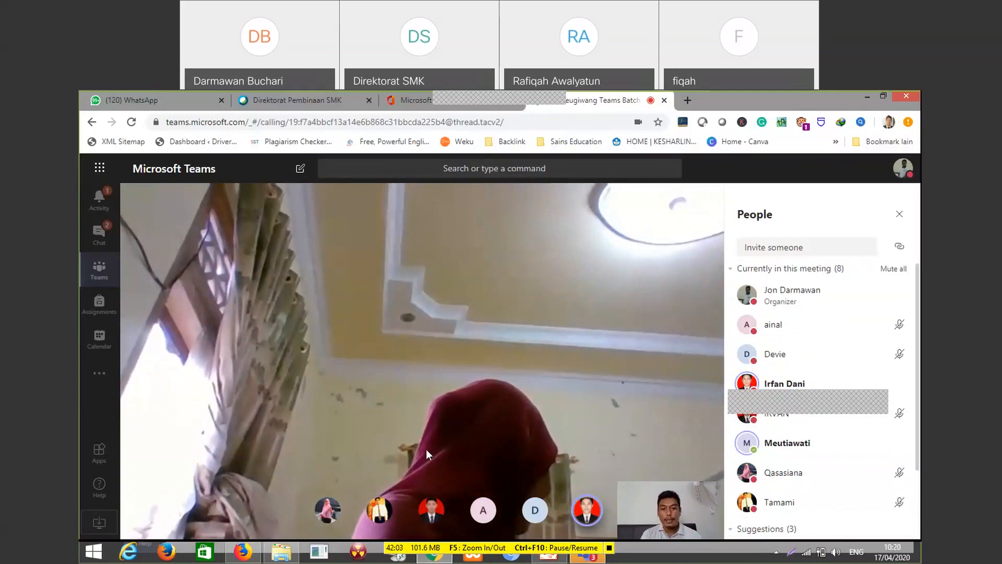
Try to share a Microsoft Whiteboard with the meeting participants
mouse_move(506, 451)
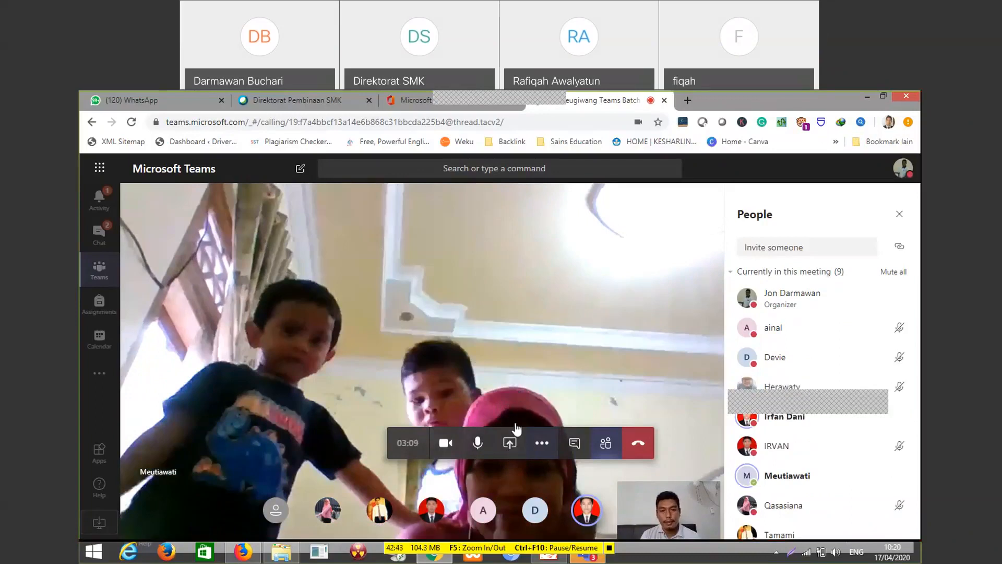
left_click(509, 442)
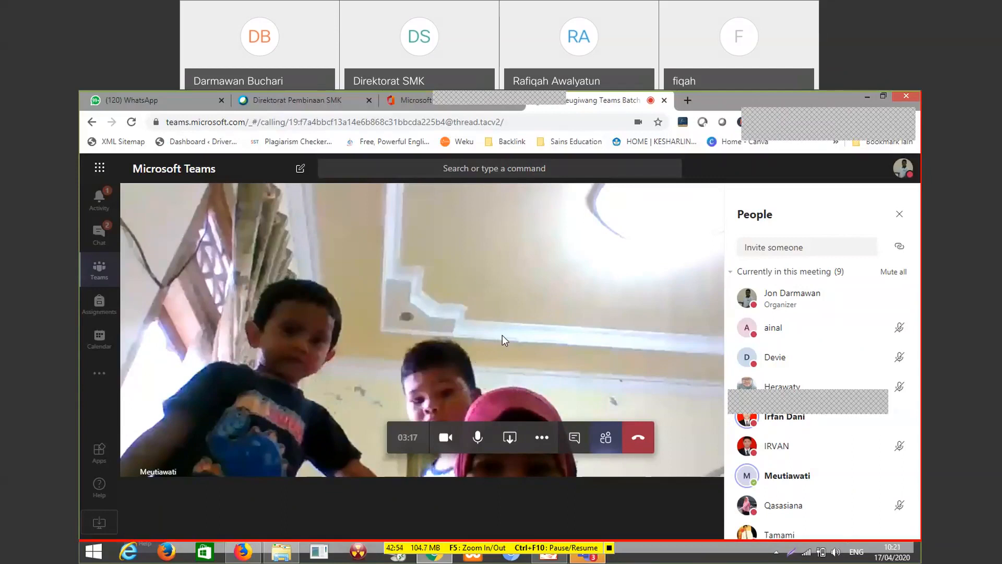
left_click(510, 437)
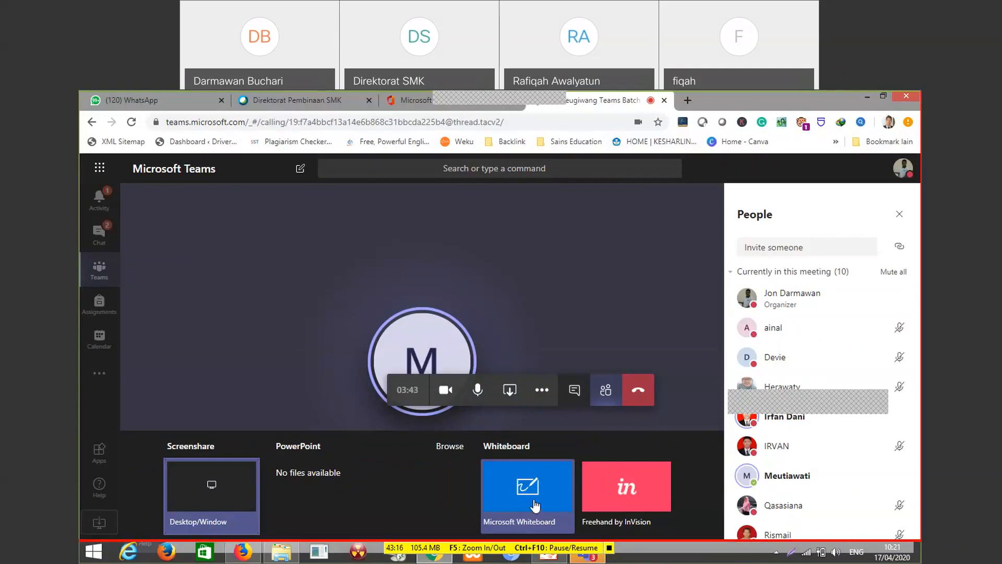
left_click(534, 501)
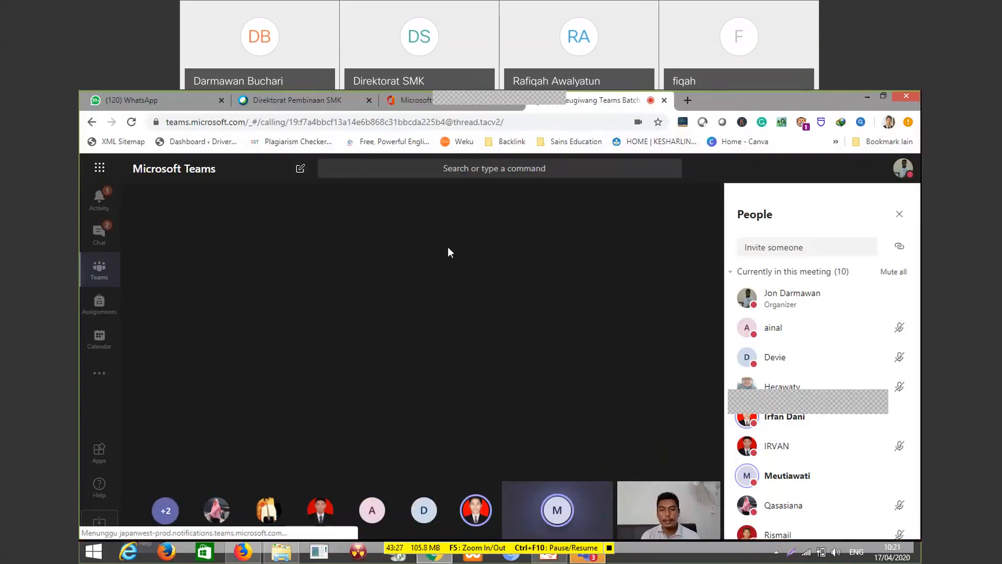
Close the meeting's participant list so the shared content area fills the meeting view
mouse_move(370, 300)
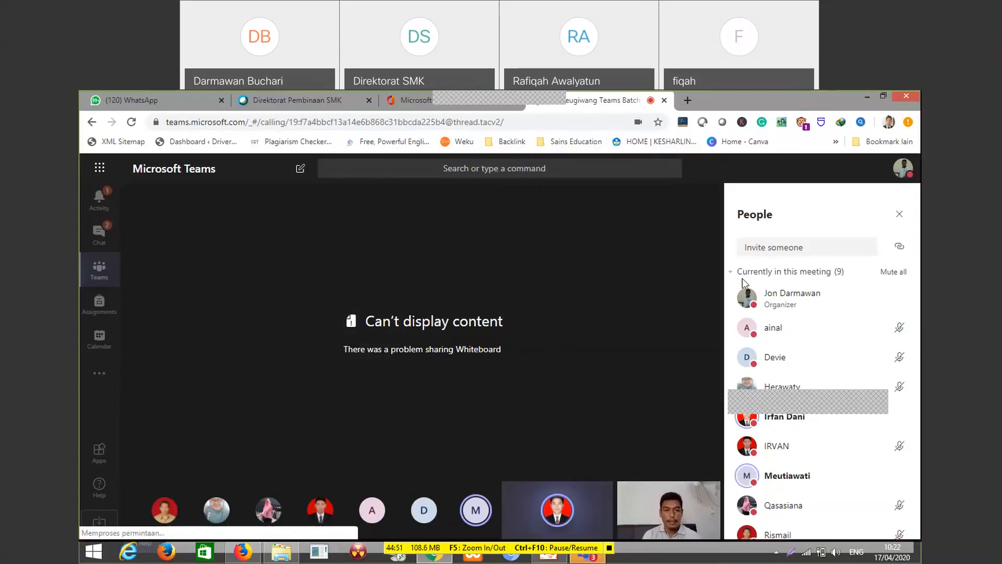
left_click(900, 215)
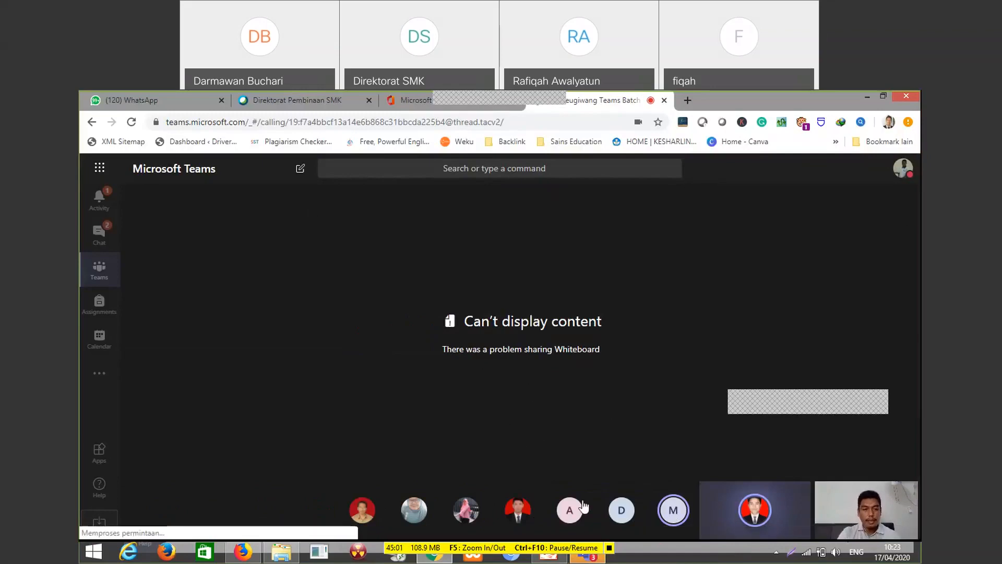
right_click(453, 321)
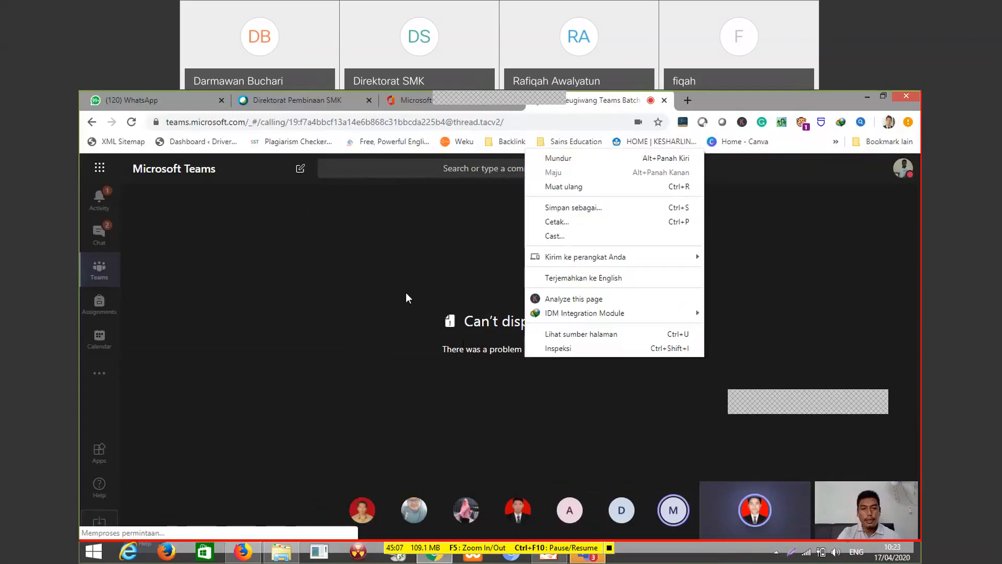
left_click(323, 287)
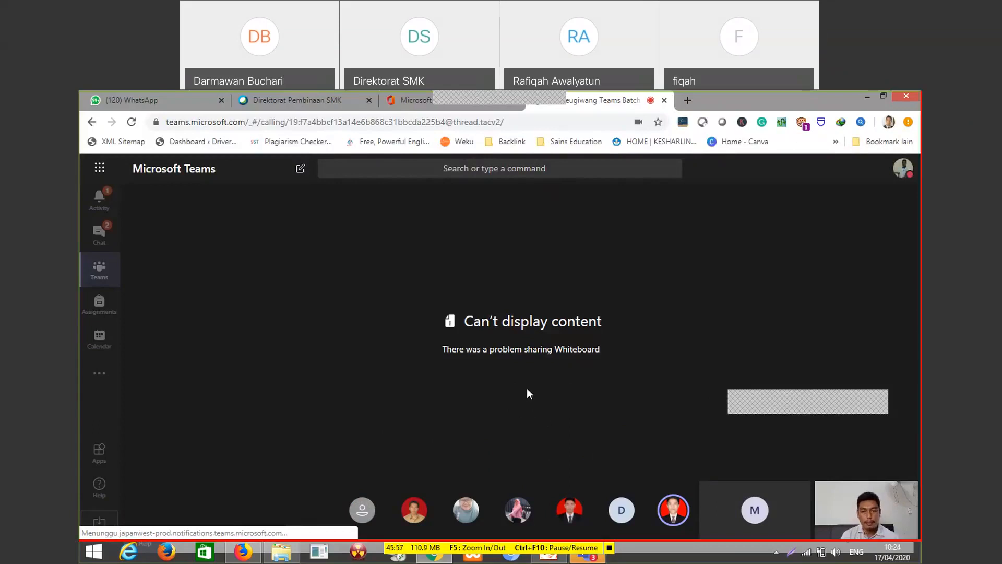
Return to the General channel during the meeting and check the computer's Wi-Fi connection details
left_click(99, 277)
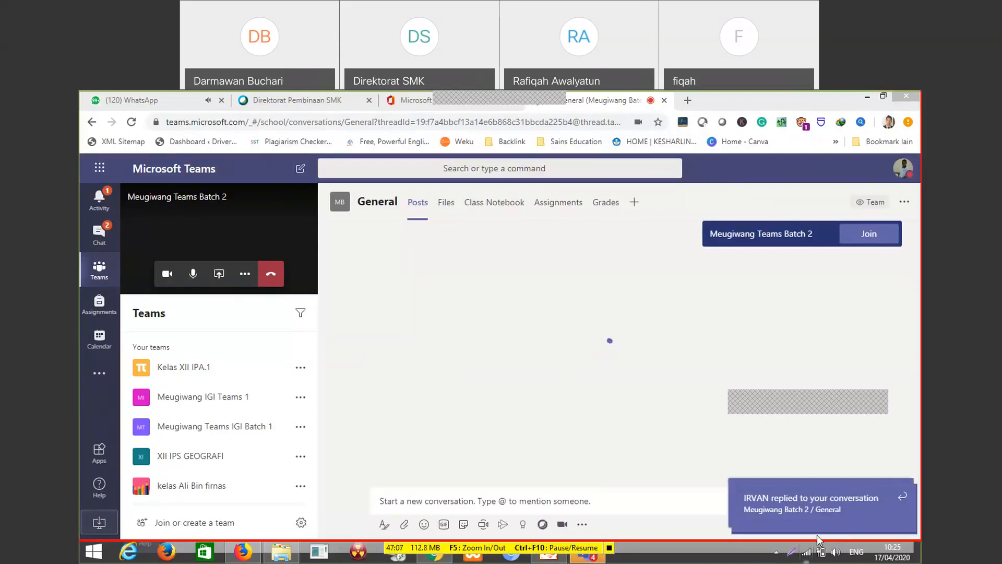
left_click(807, 550)
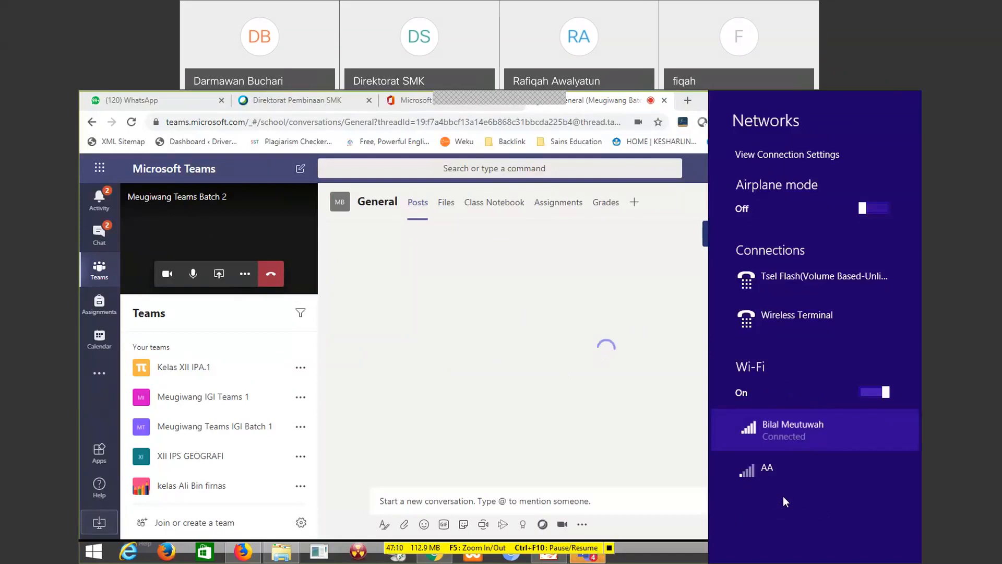
left_click(760, 430)
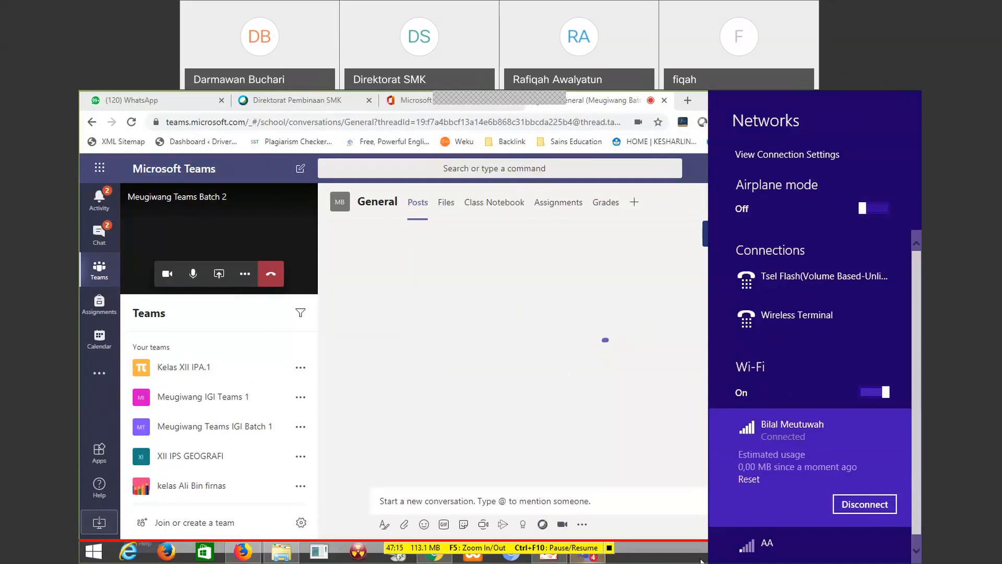
left_click(667, 367)
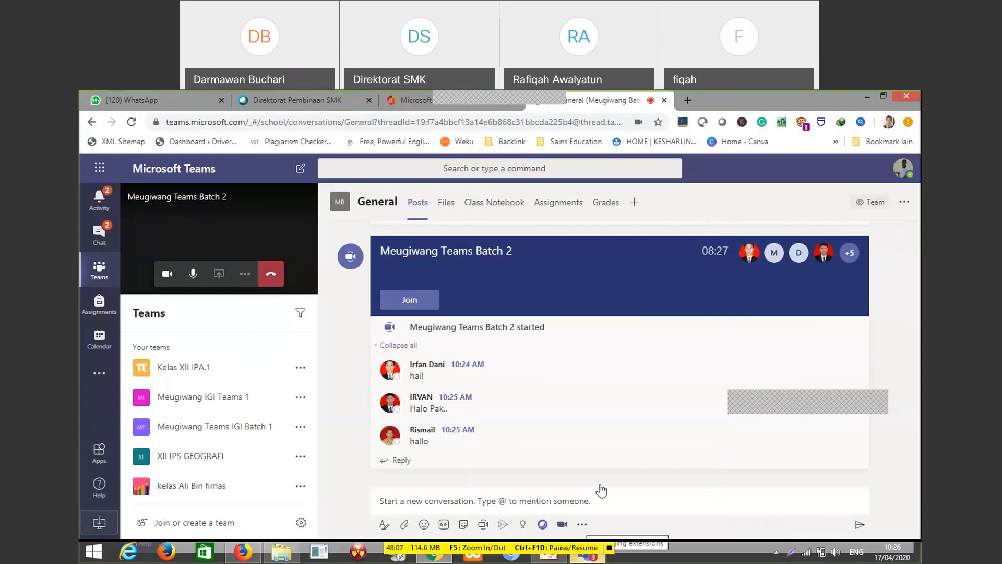
Search the messaging extensions of the General channel for the app "zoom"
left_click(582, 524)
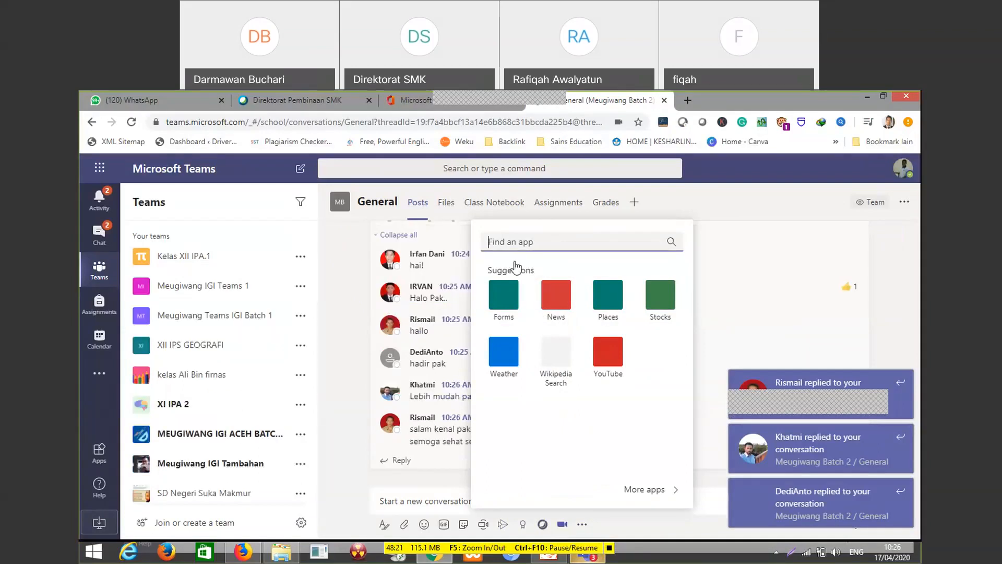
left_click(514, 243)
type("zoom")
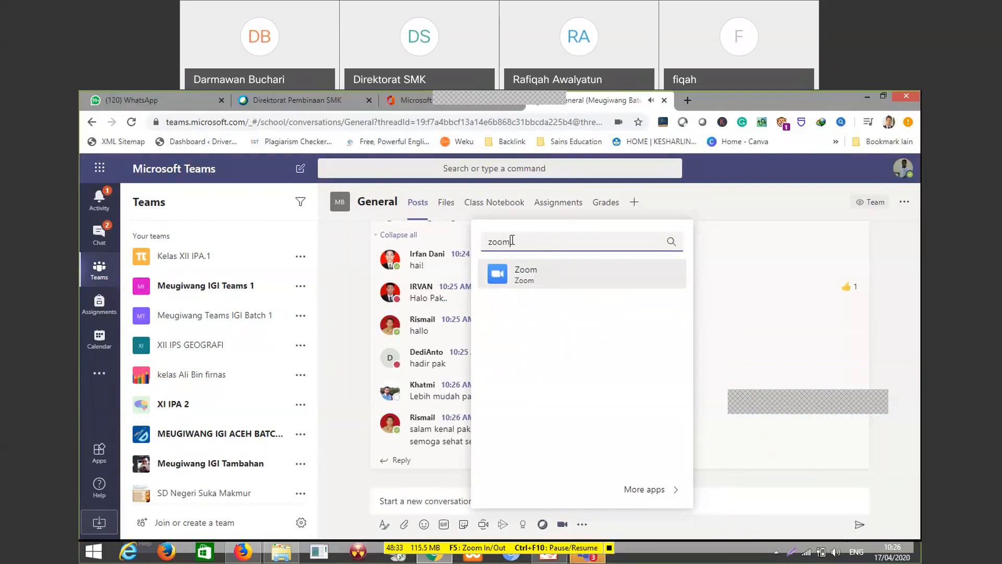
left_click_drag(511, 241, 483, 247)
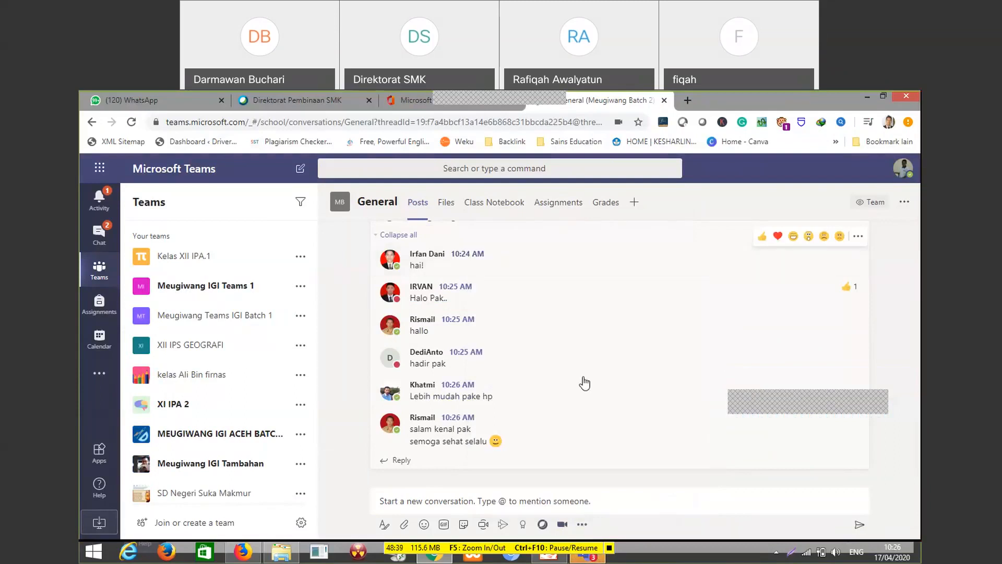
Search the messaging extensions of the General channel for the app "webex" and close the app list
left_click(583, 525)
left_click(538, 243)
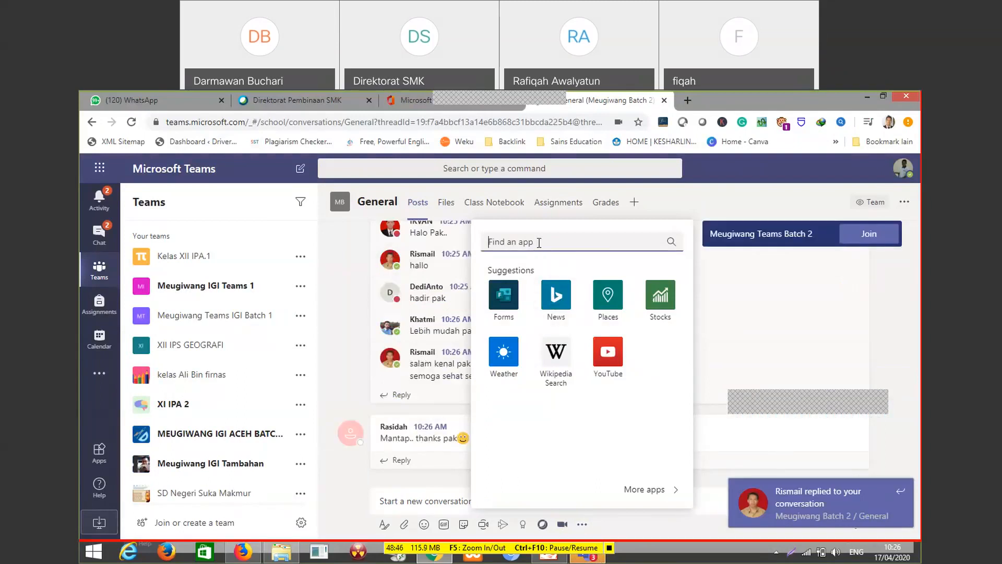
type("webex")
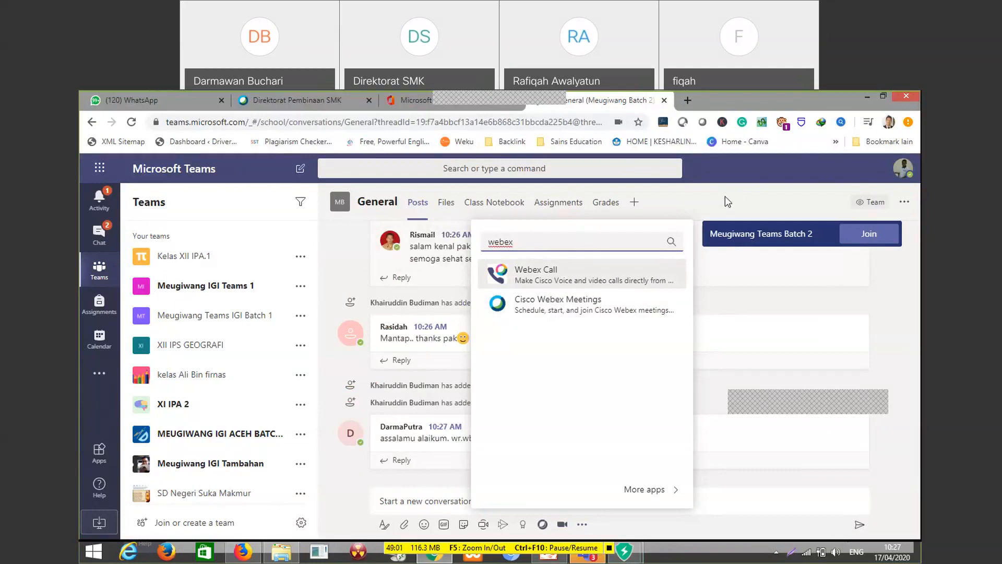
left_click(683, 507)
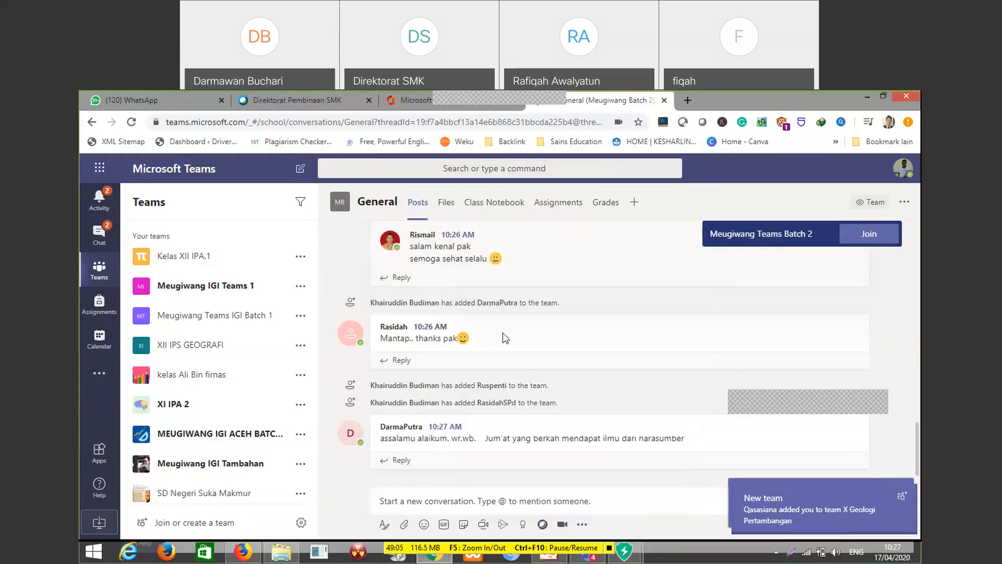
Post the new conversation message "Selamat bergabung di kelas saya. Semoga betah." in the General channel
scroll(502, 333, "up", 6)
scroll(605, 365, "down", 3)
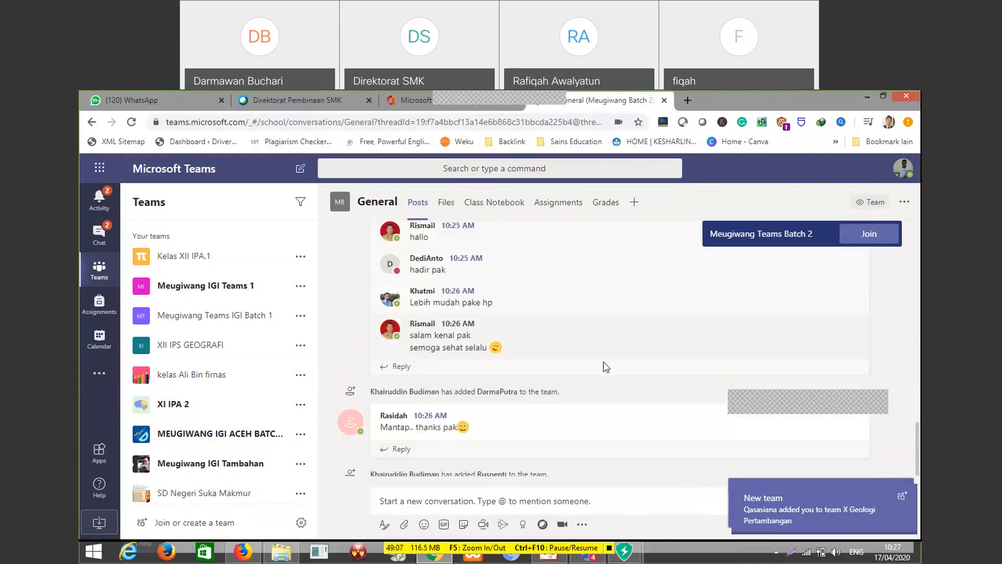
scroll(604, 365, "down", 2)
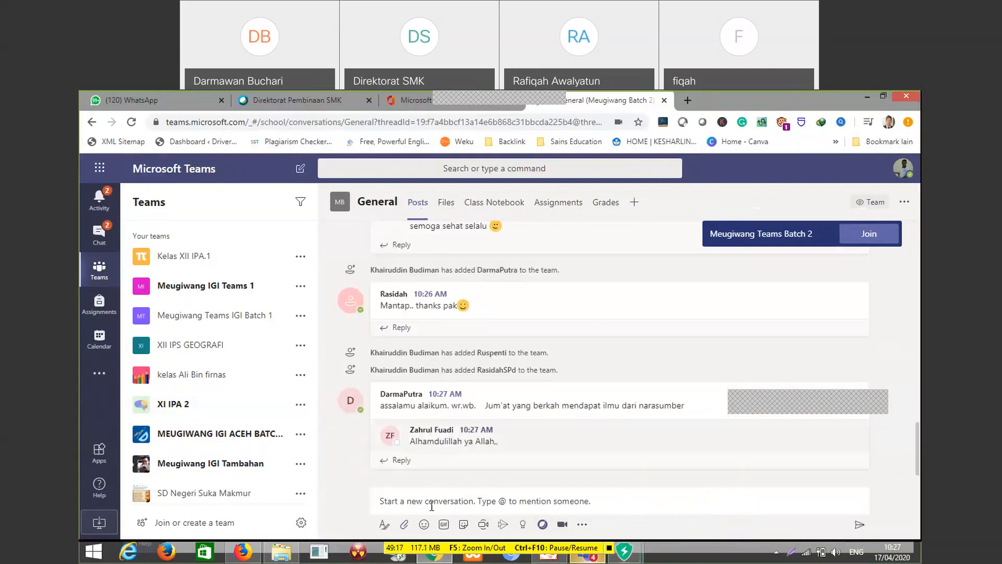
left_click(402, 504)
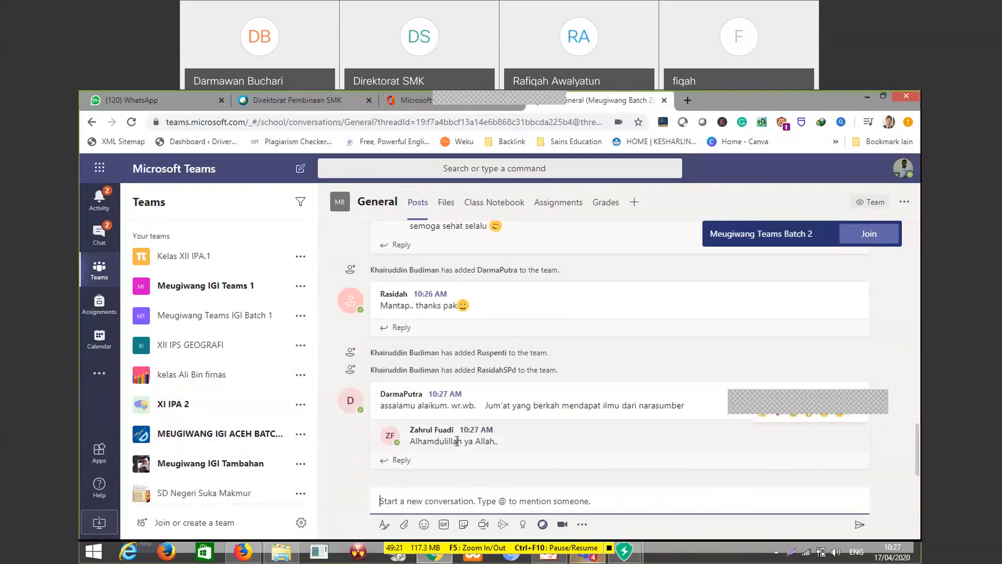
type("Selamat bergabung di")
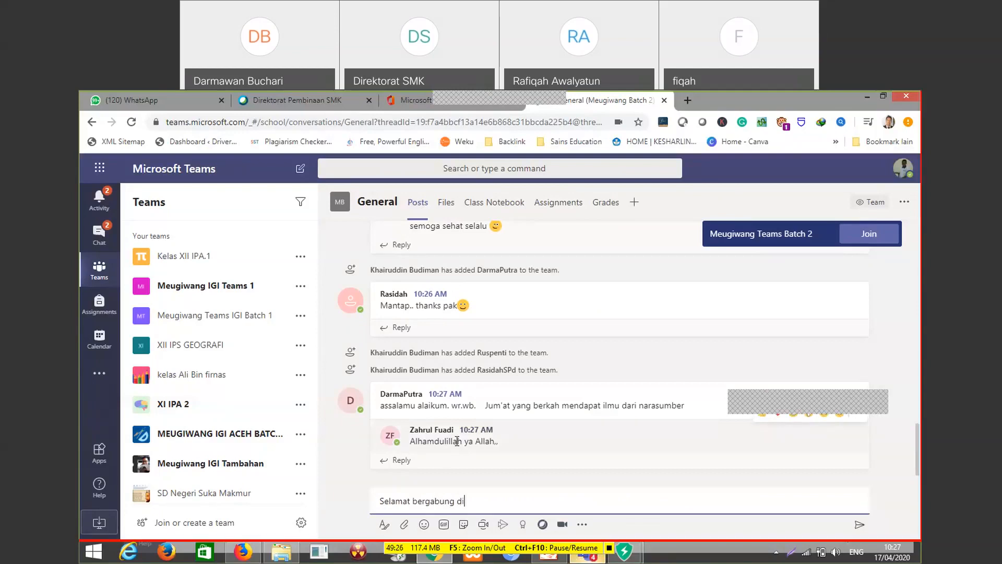
type(" kelas saya. ")
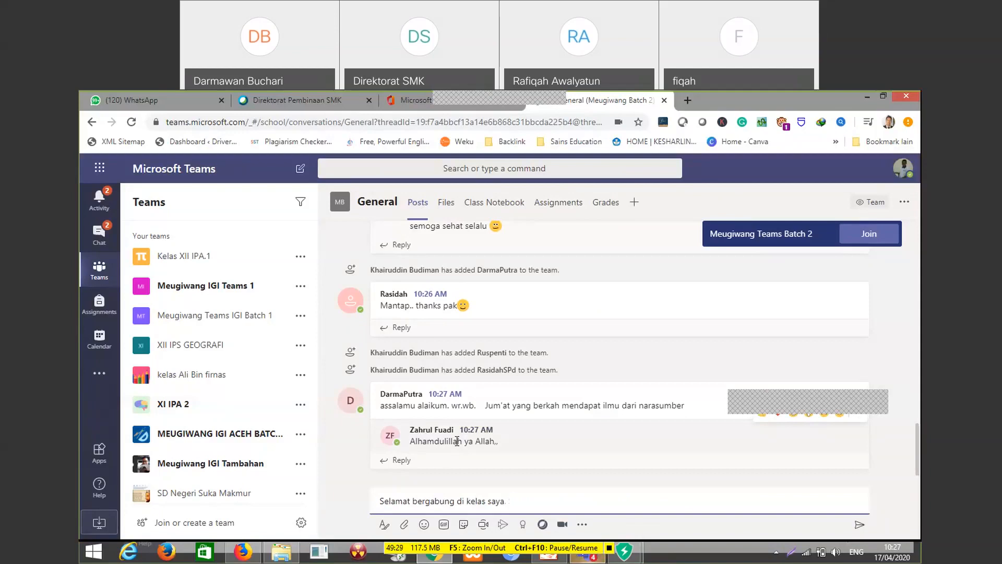
type("Semoga betah.")
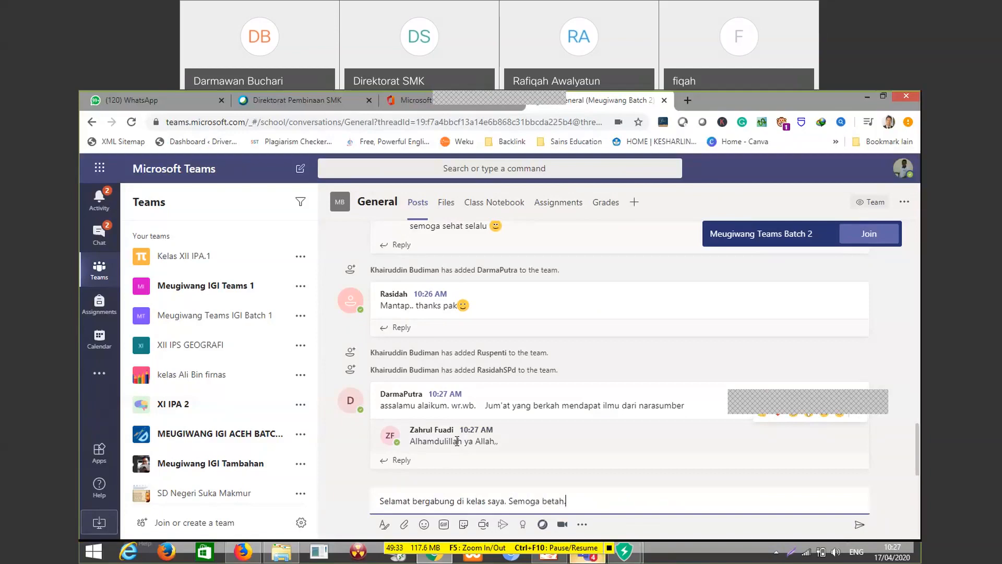
key("Return")
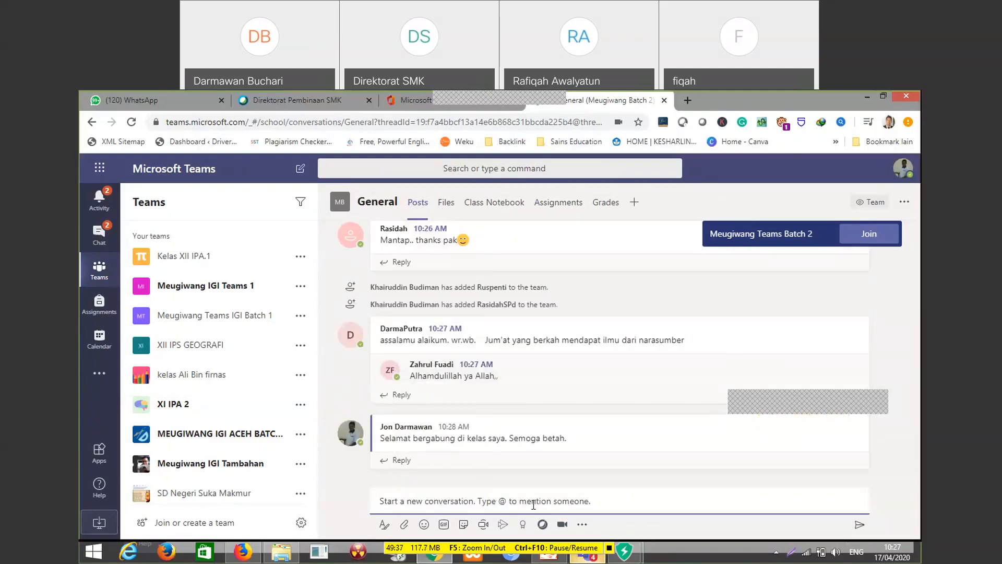
type("Selamat bergabung")
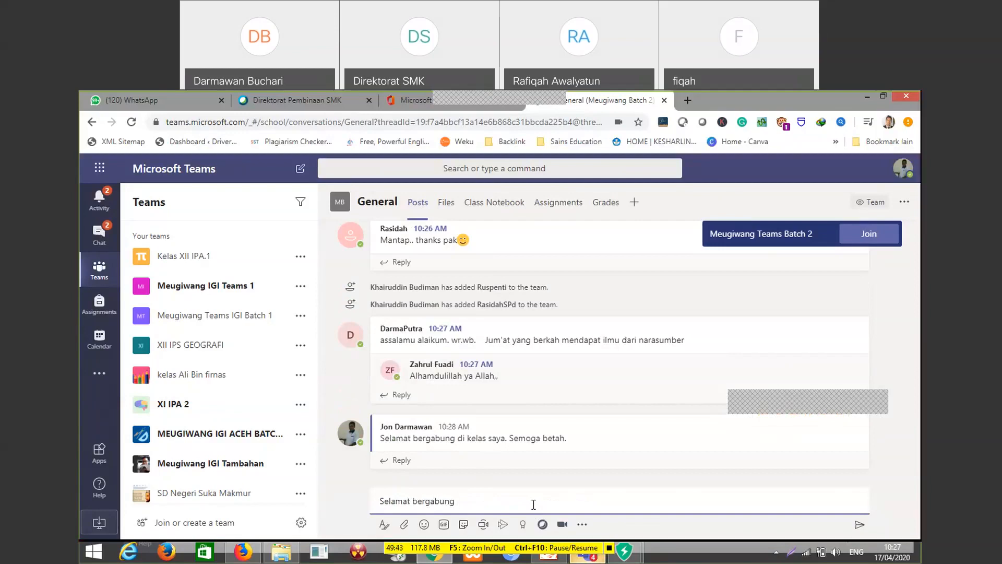
type(" @dar")
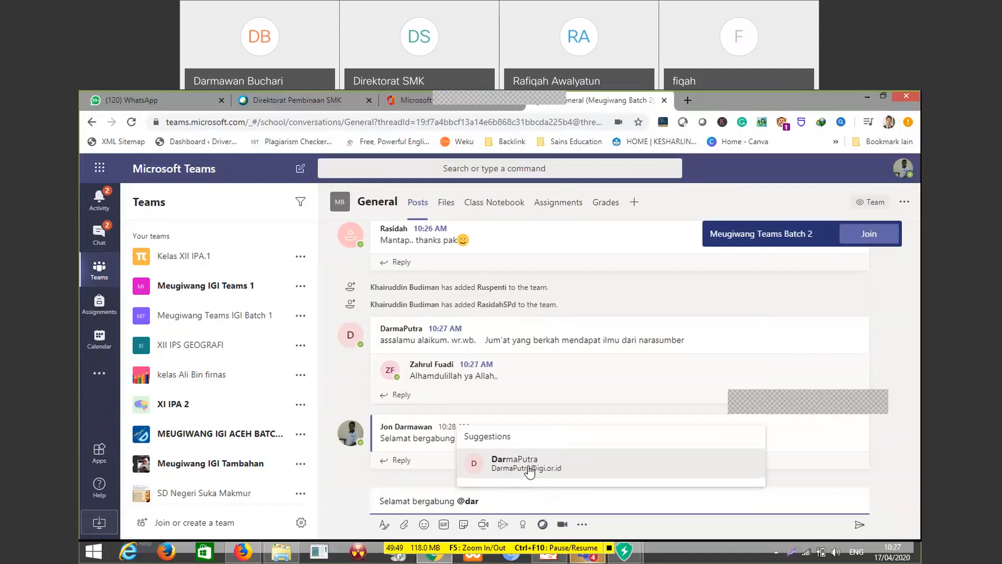
left_click(530, 469)
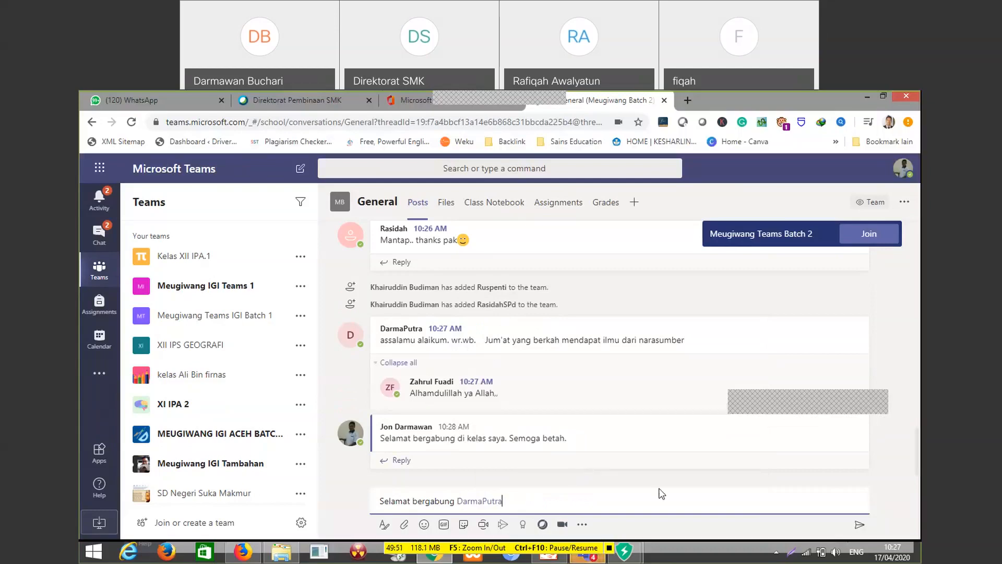
left_click(860, 524)
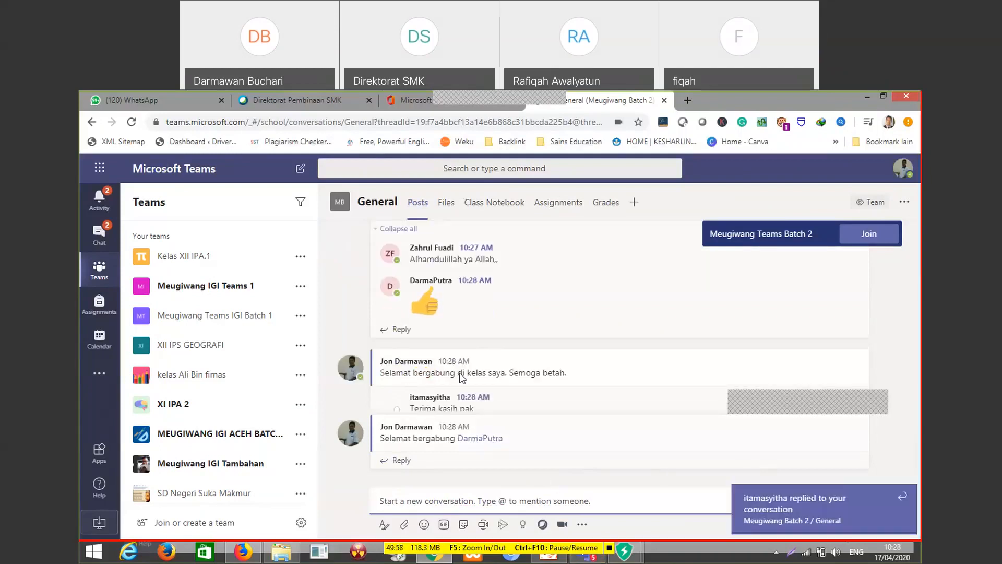
scroll(491, 376, "up", 3)
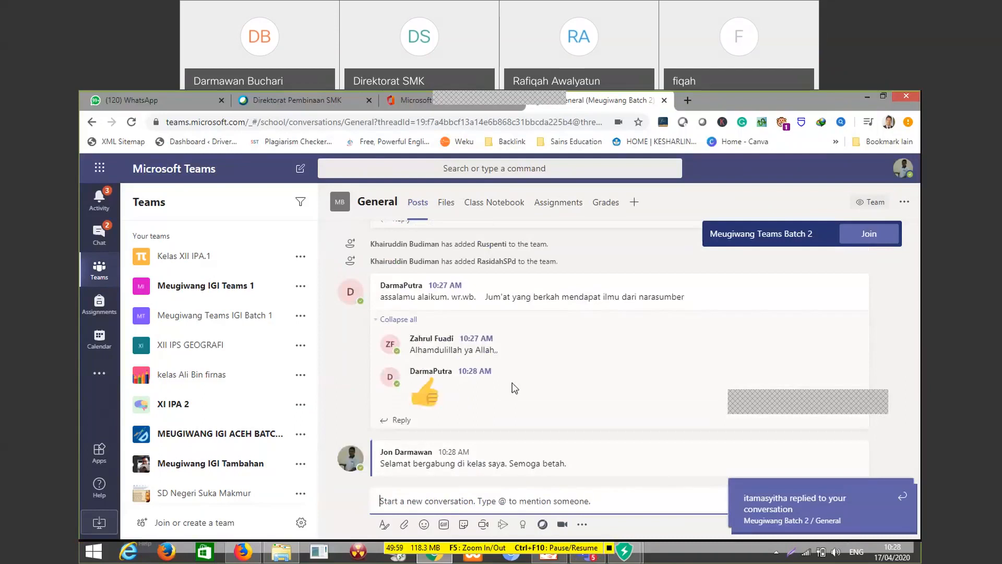
Open the General channel's files, dismiss the ByteFence Anti-Malware restart dialog and review the kinds of new items that can be created
left_click(447, 204)
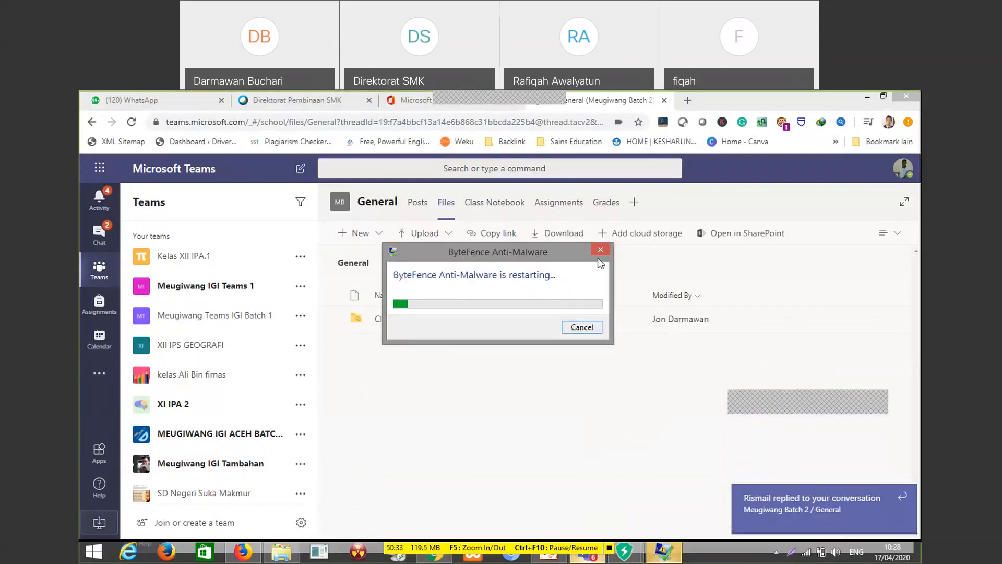
left_click(585, 330)
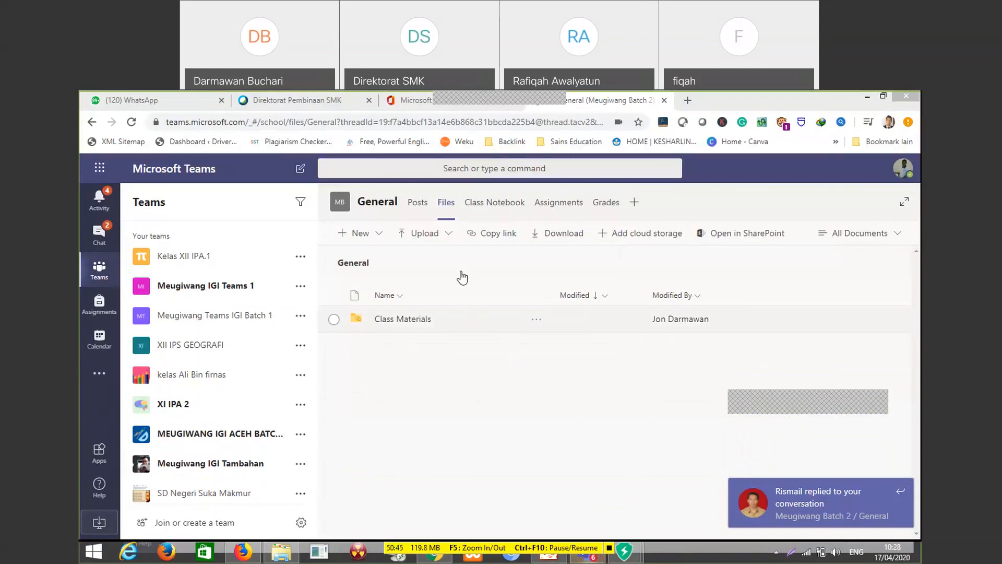
left_click(380, 239)
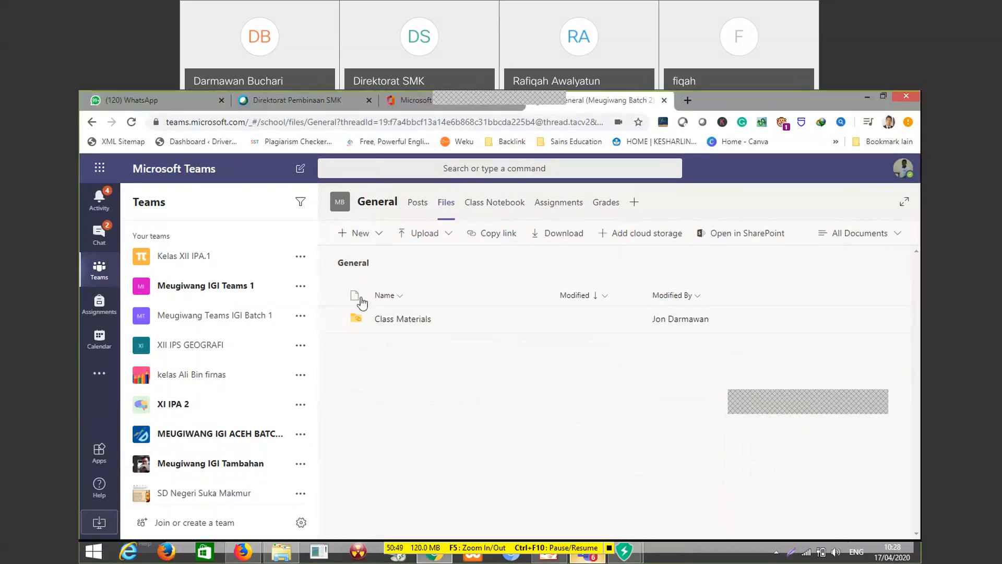
left_click(623, 449)
left_click(376, 236)
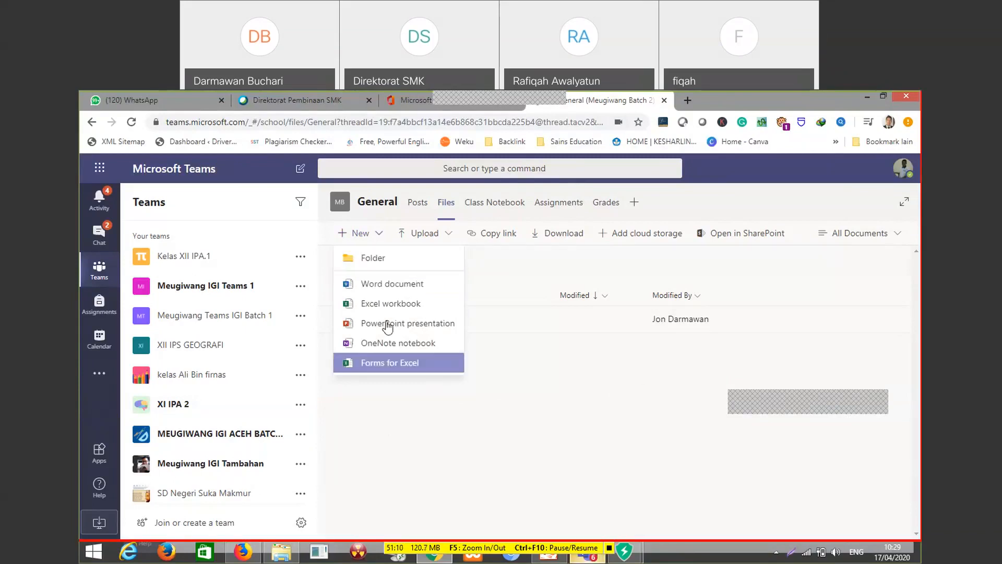
left_click(547, 435)
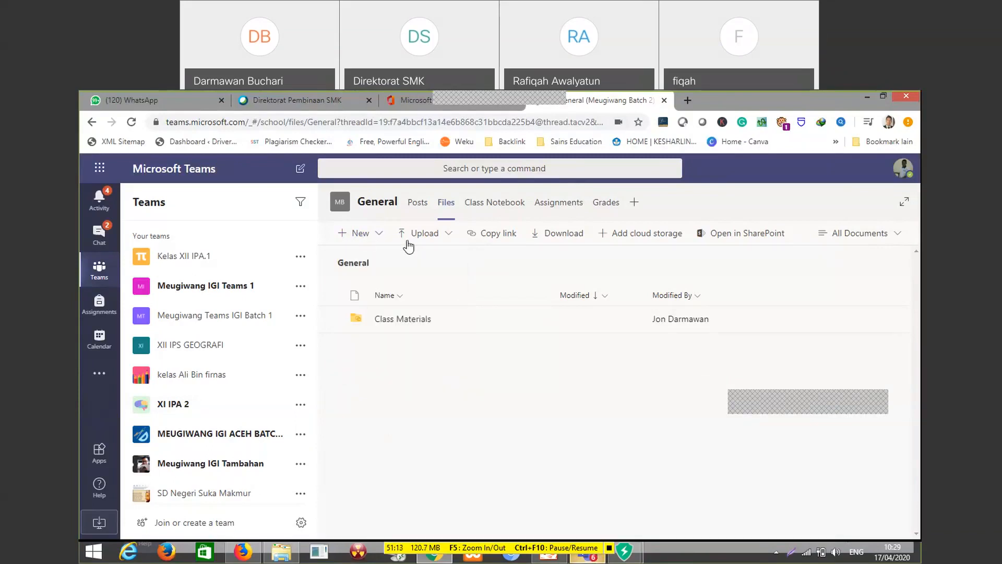
Upload the file Unit 10.ppsx from Local Disk (D:) > Power point KBM Fisika > PP Fisika XII 2006 > Unit 10 to the General channel's files
left_click(449, 237)
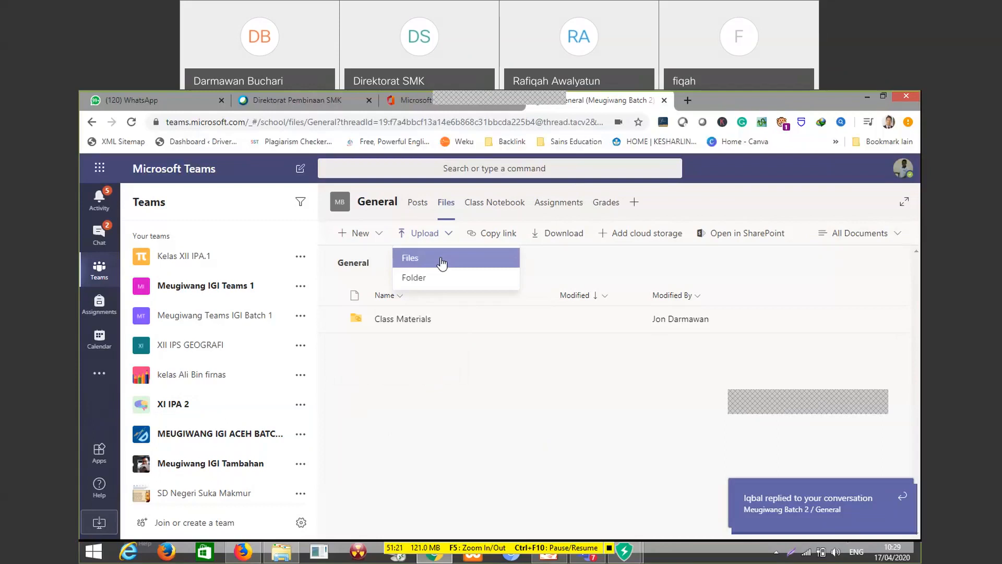
left_click(441, 259)
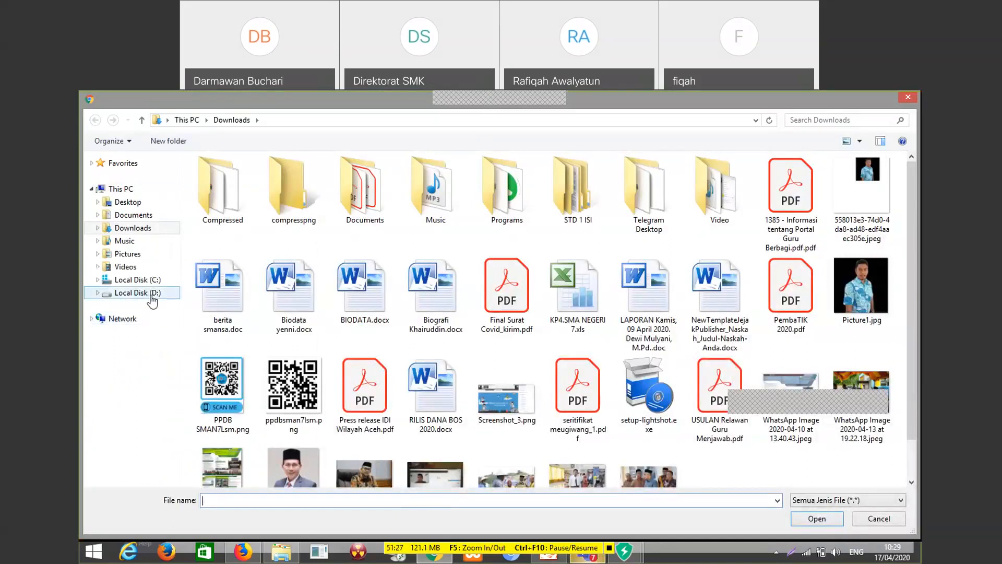
left_click(153, 293)
scroll(271, 367, "down", 4)
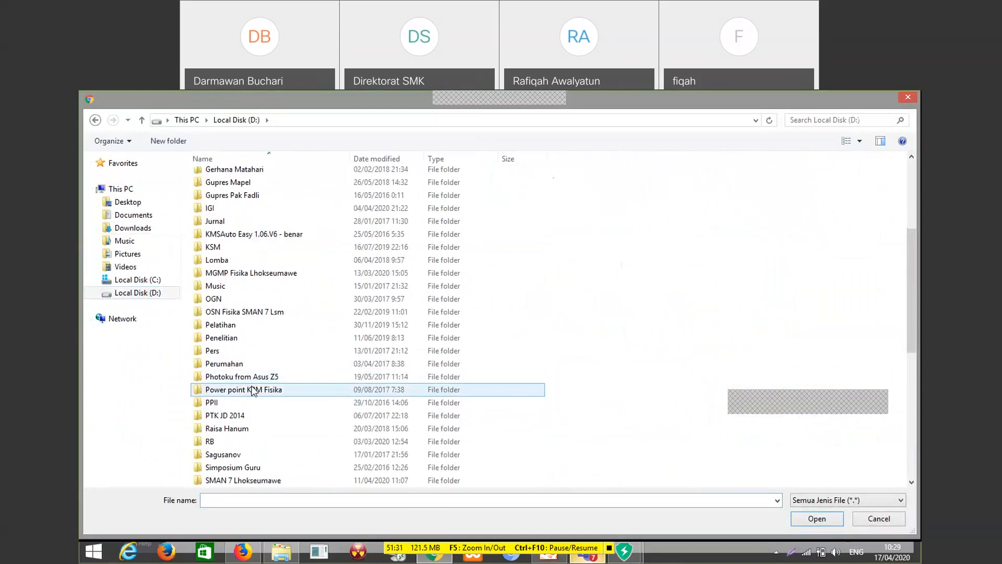
double_click(253, 391)
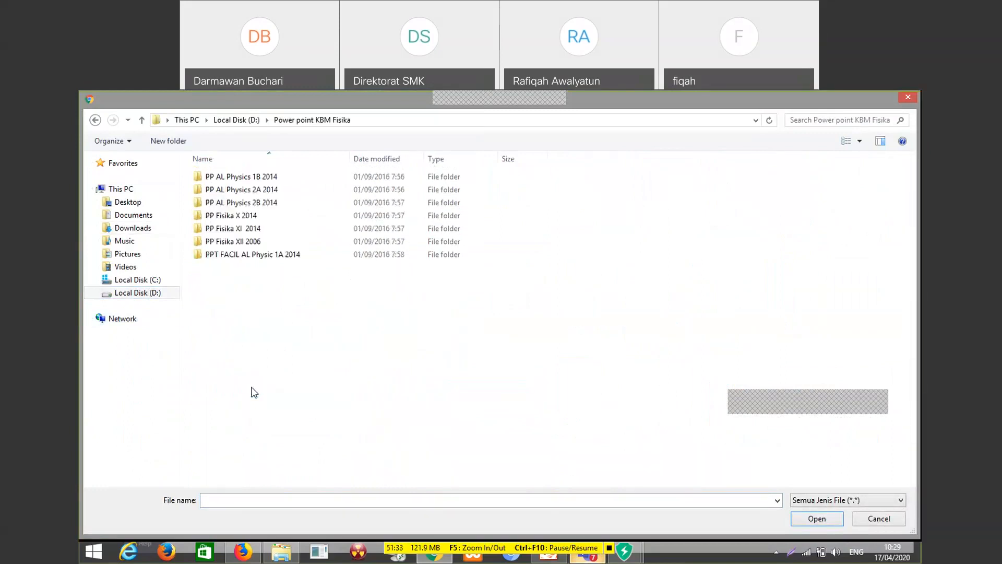
double_click(257, 245)
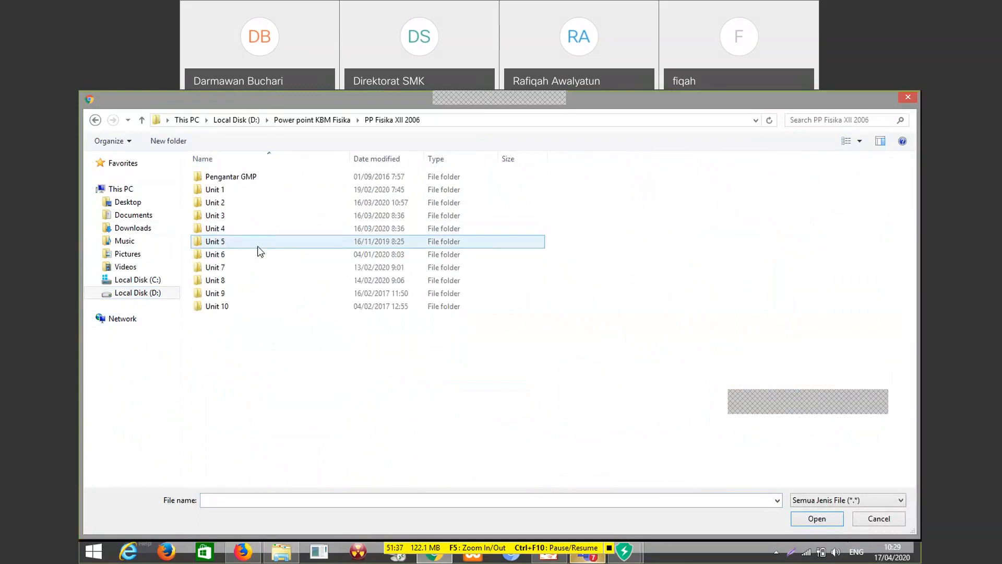
double_click(238, 306)
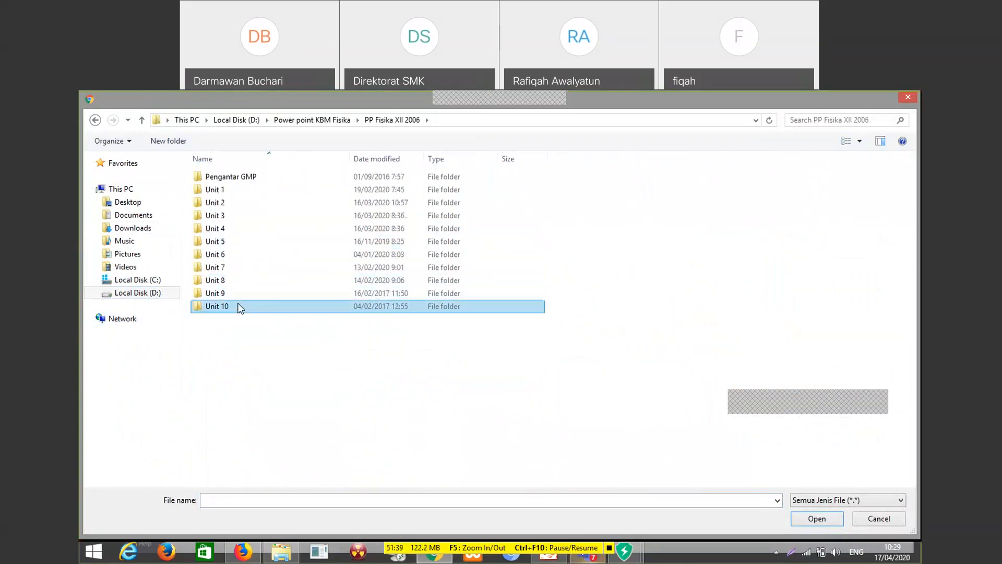
left_click(233, 243)
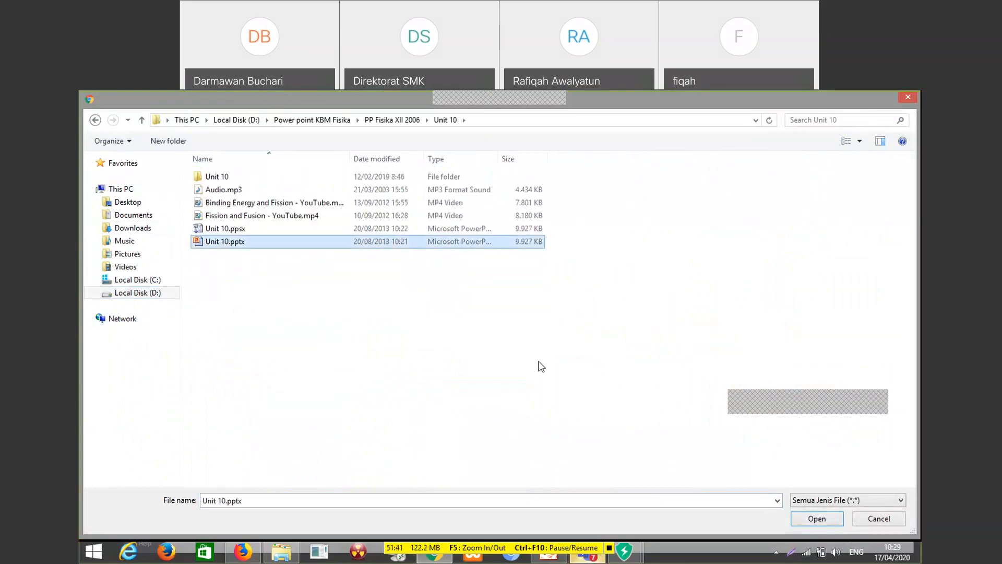
left_click(236, 230)
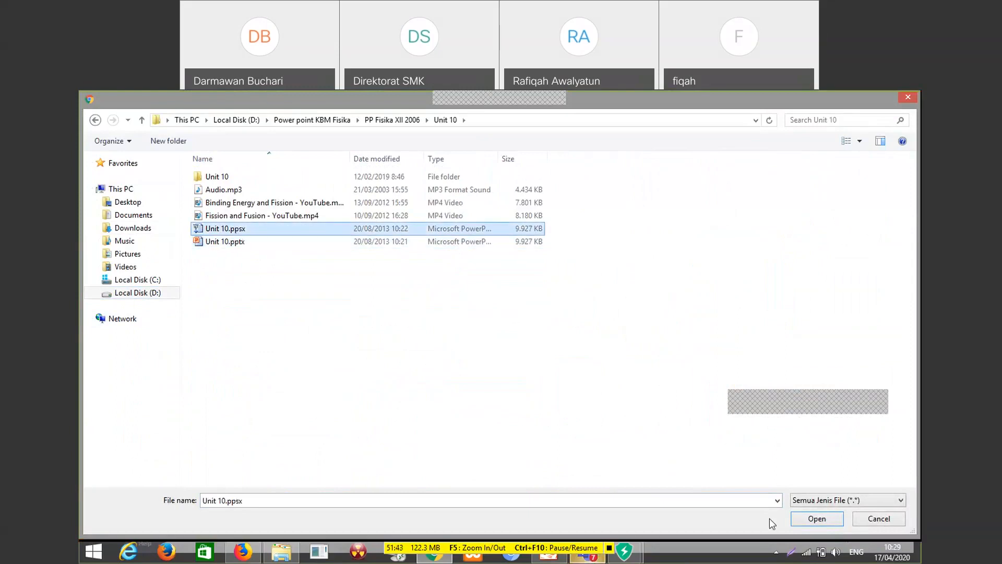
left_click(812, 520)
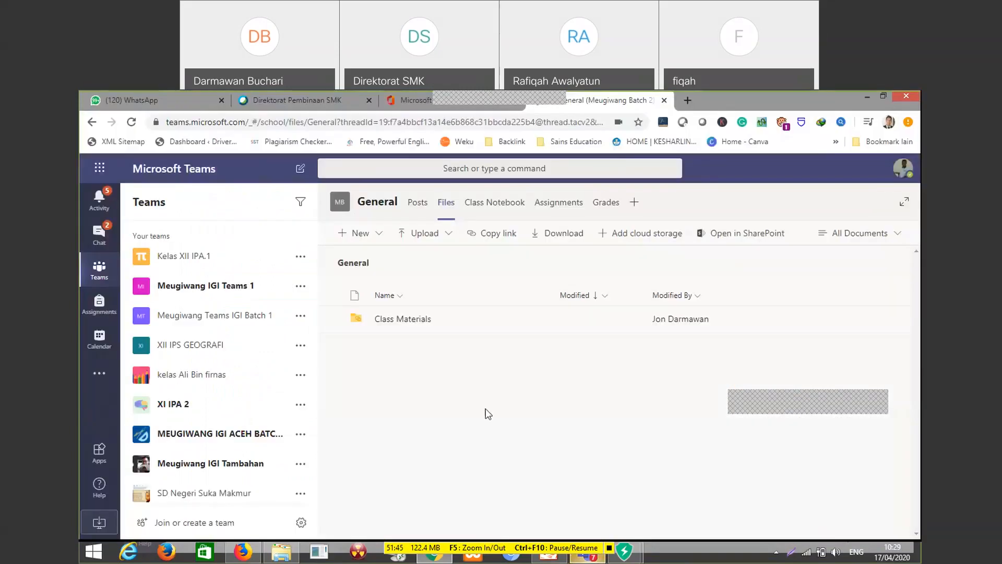
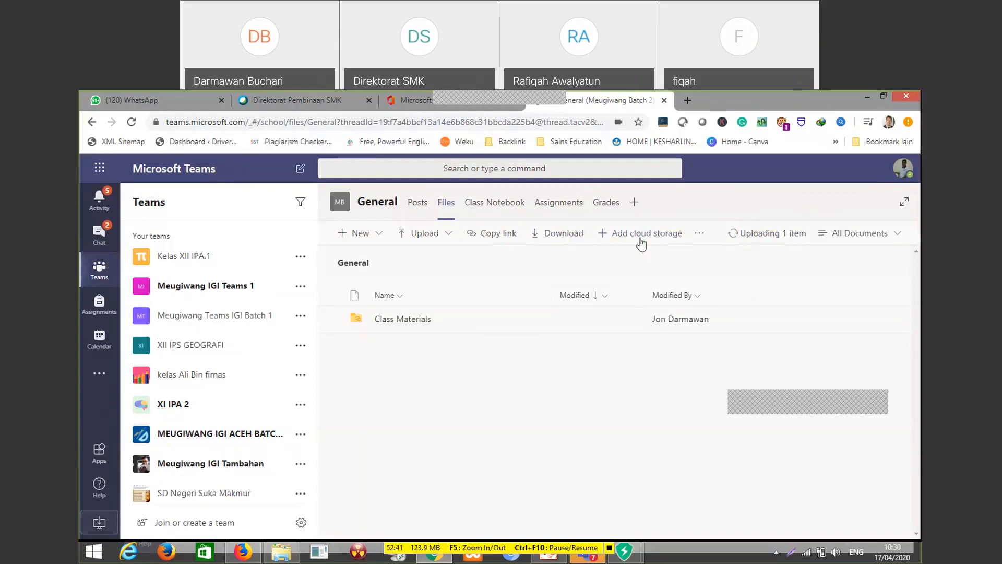
Try to add a Google Drive folder as cloud storage for the General channel's files, and dismiss the folder chooser
left_click(608, 236)
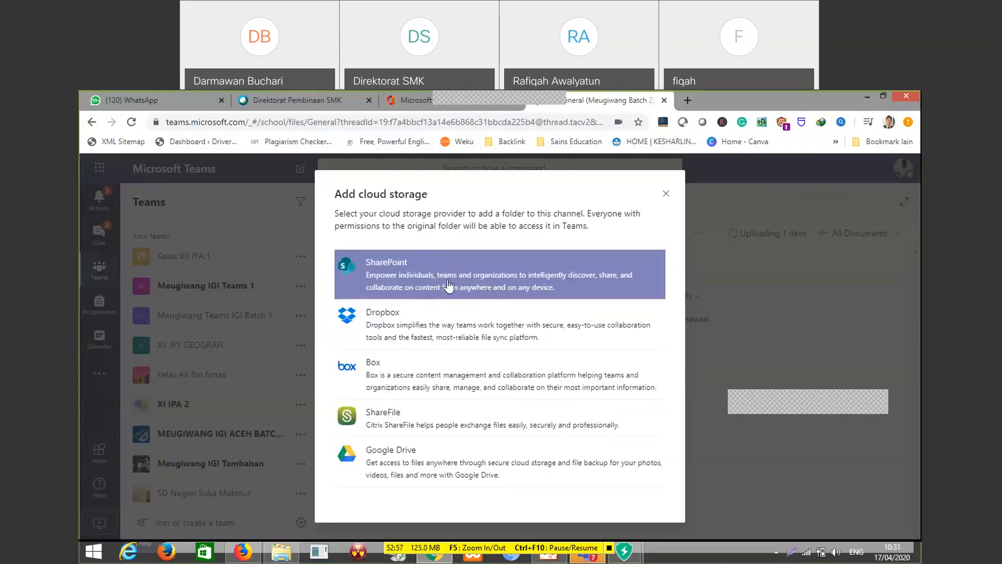
left_click(433, 464)
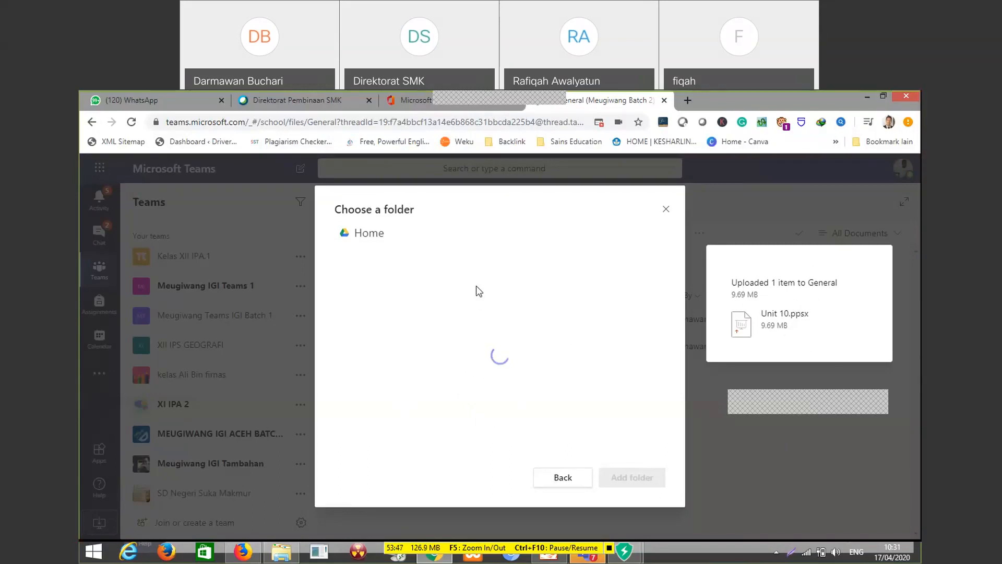
left_click(666, 210)
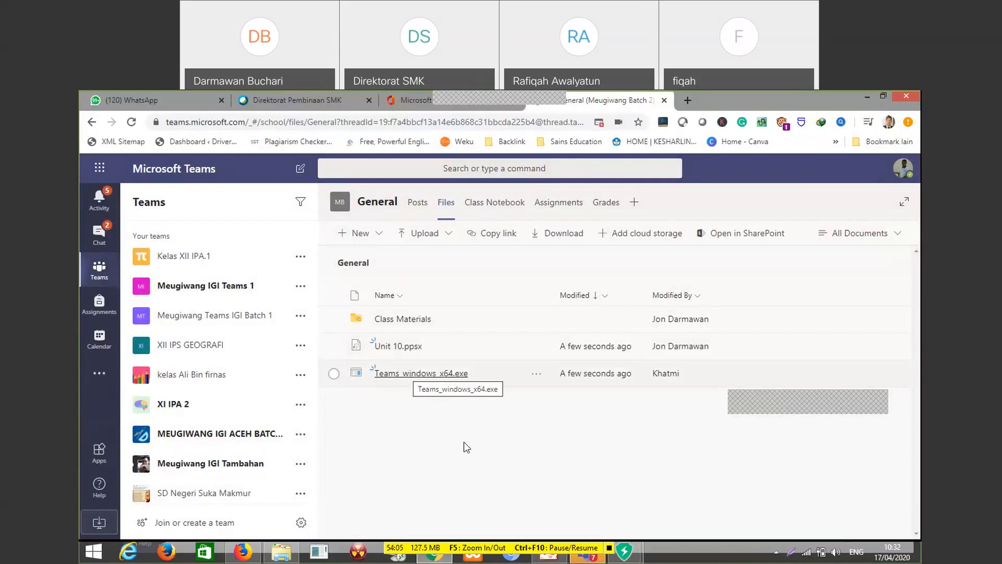
Preview the uploaded Unit 10.ppsx from the General channel's files through slide 3, and close the preview
left_click(402, 347)
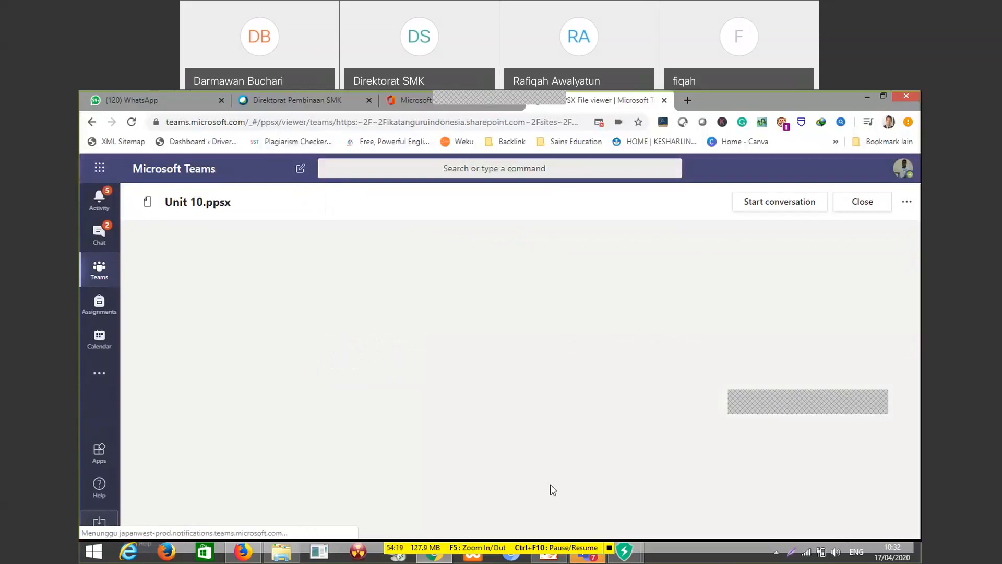
left_click(863, 204)
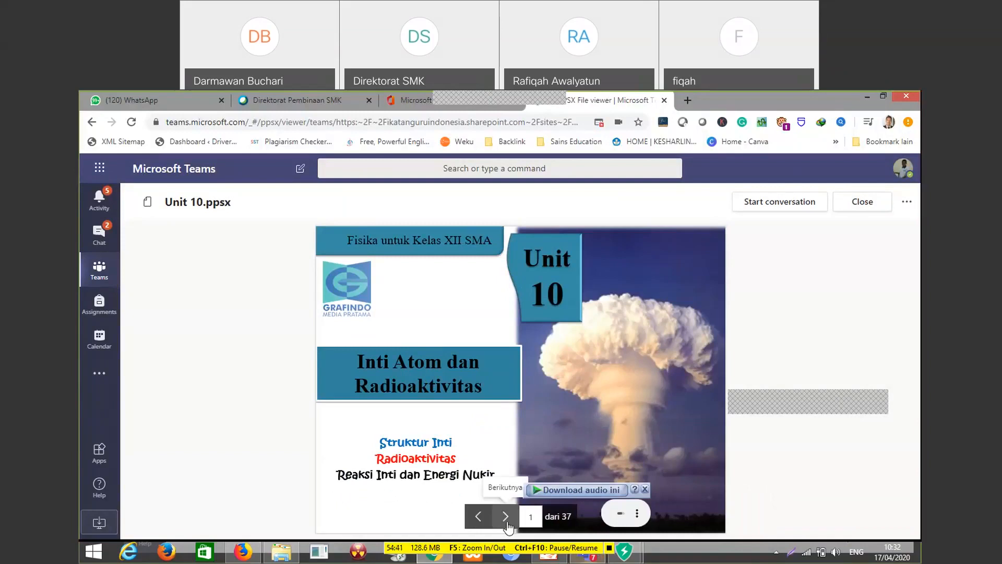
left_click(506, 518)
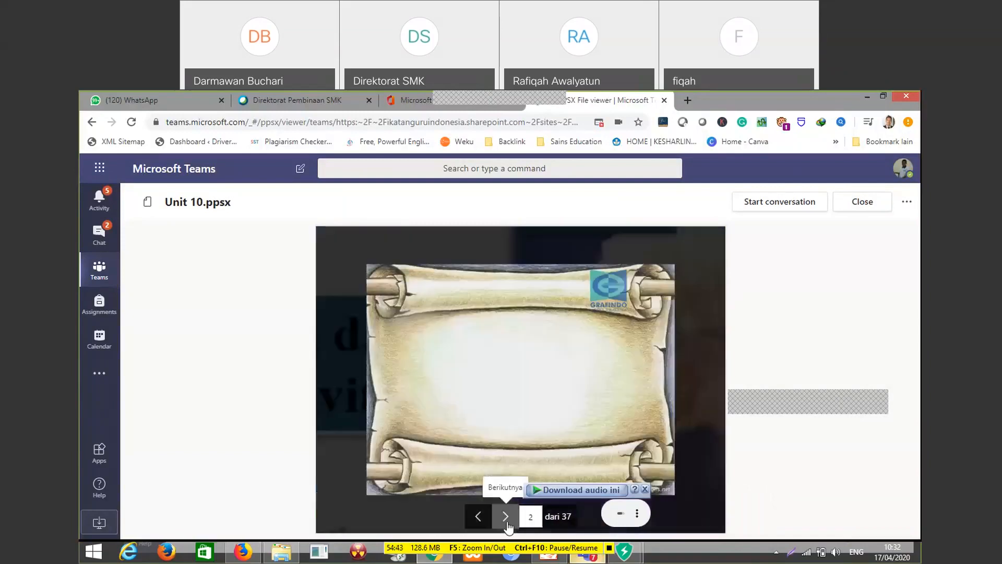
left_click(506, 517)
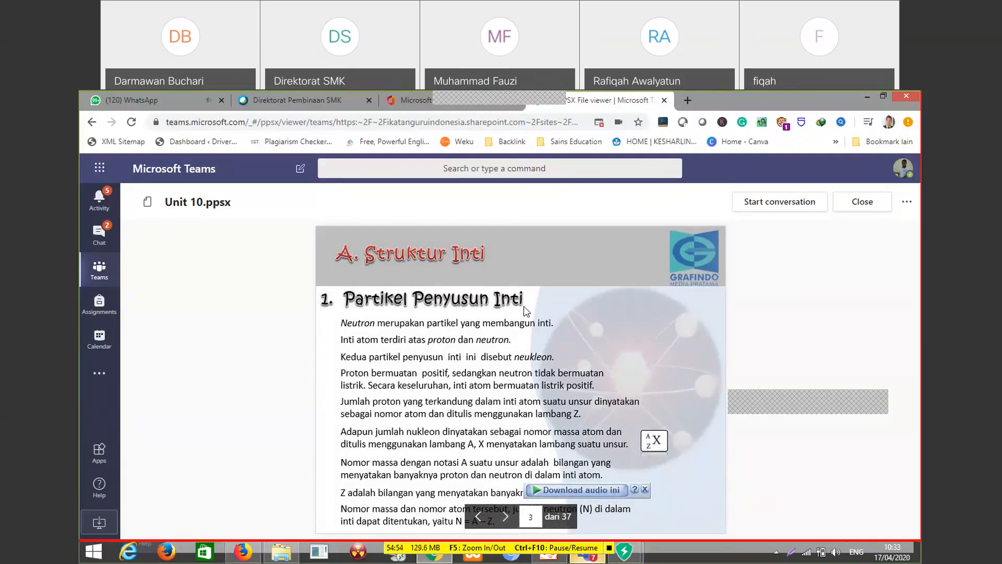
left_click(863, 207)
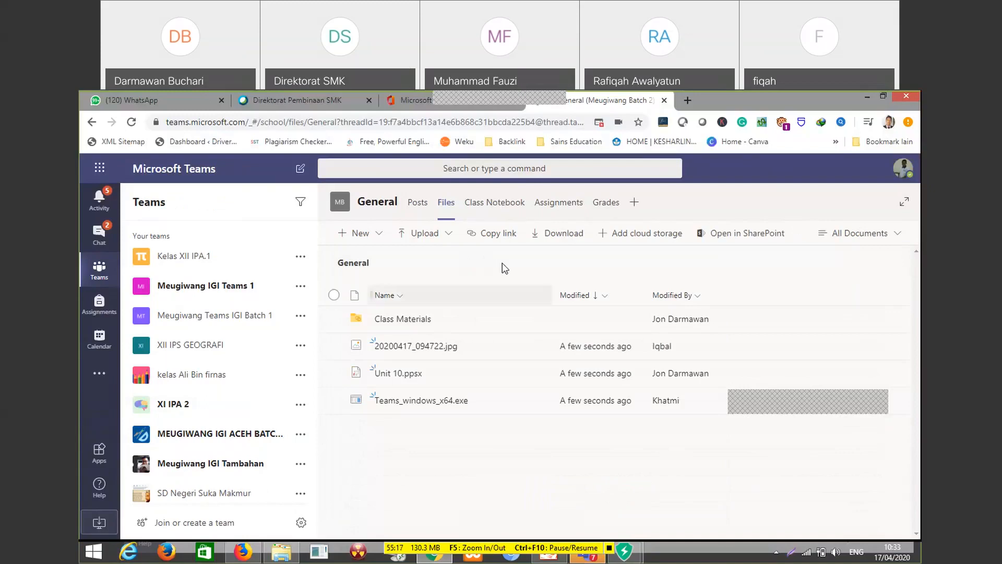
Create the team's OneNote Class Notebook from existing notebook content, adding no copied content and keeping the Handouts, Class Notes, Homework and Quizzes sections
left_click(499, 208)
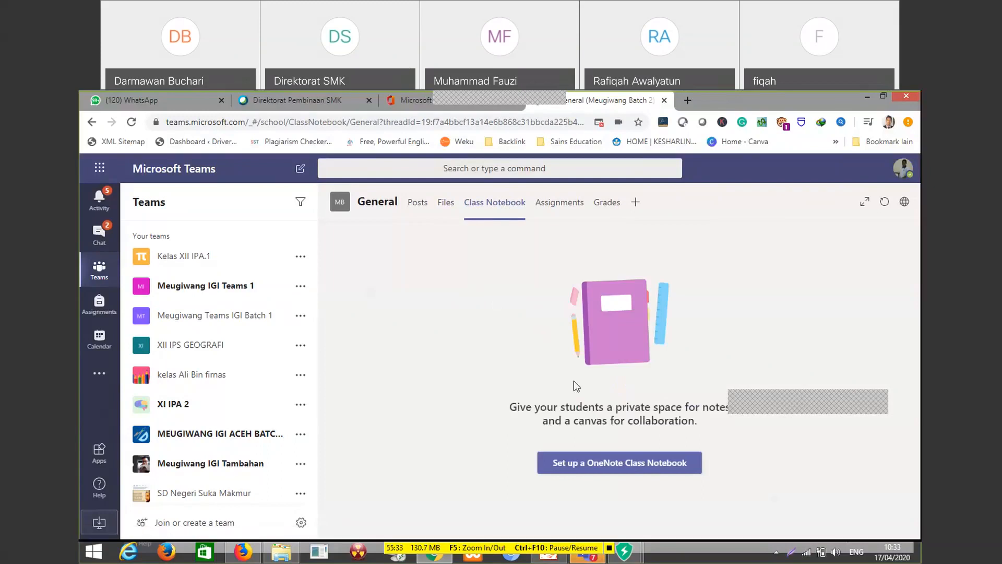
left_click(639, 466)
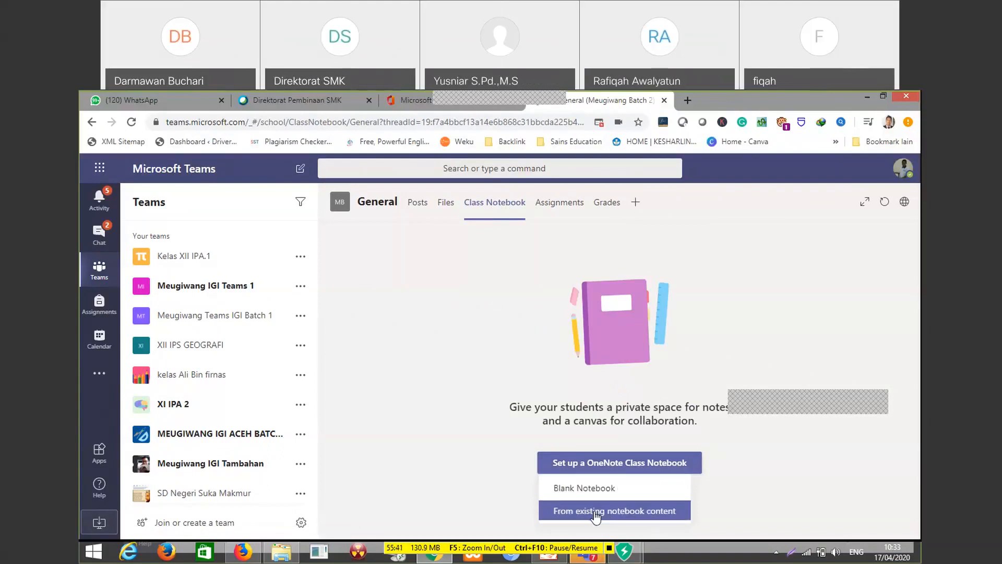
left_click(595, 511)
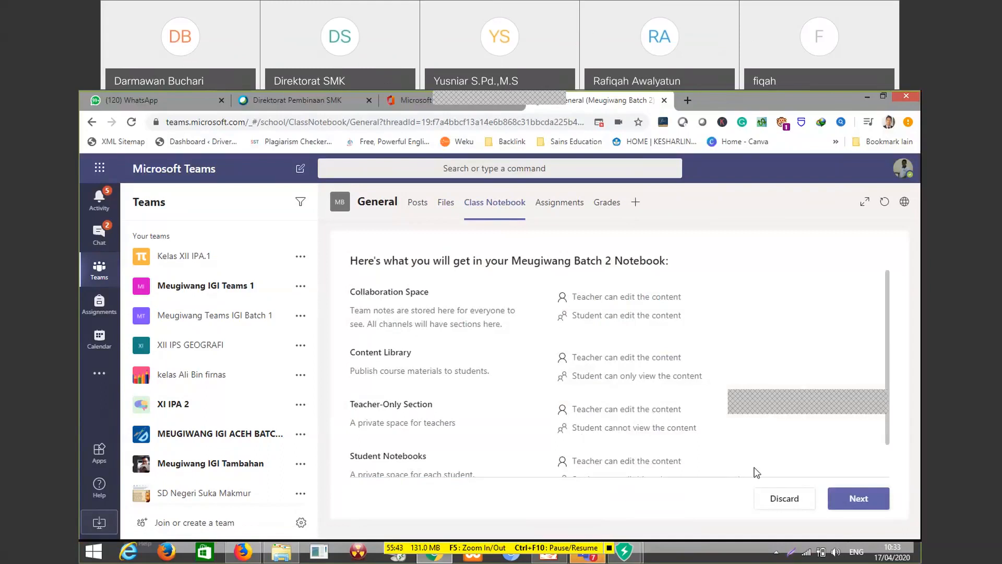
left_click(864, 500)
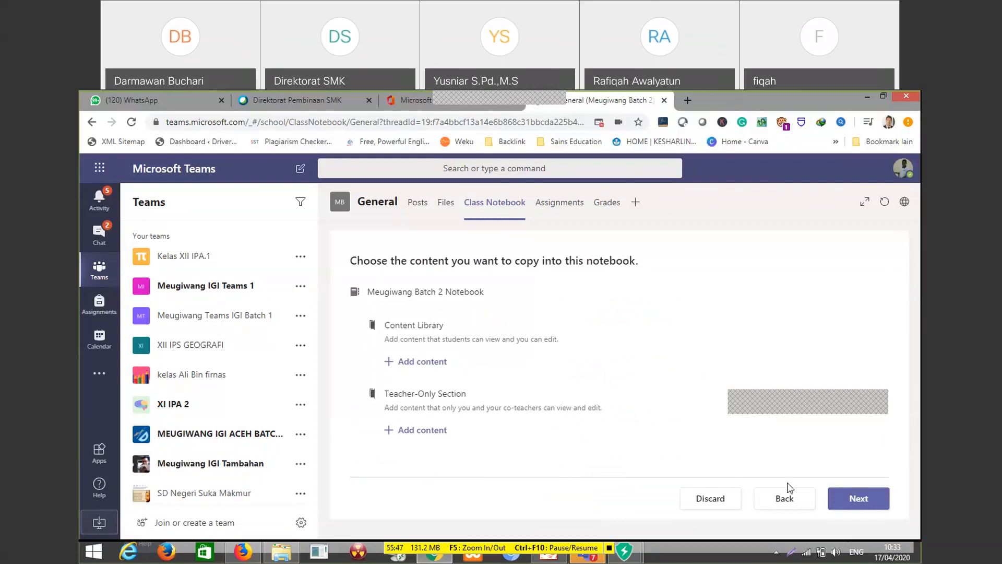
left_click(854, 504)
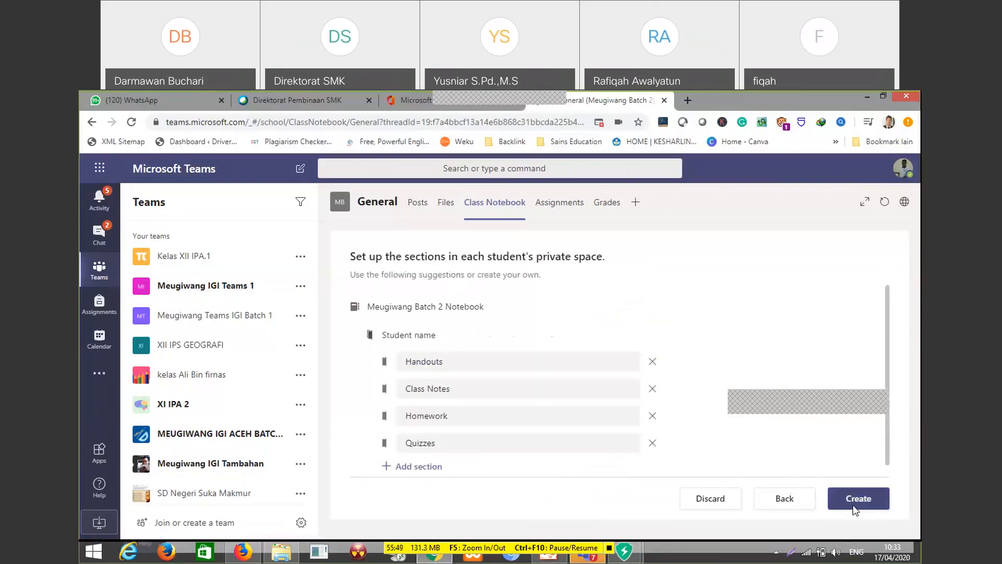
left_click(855, 497)
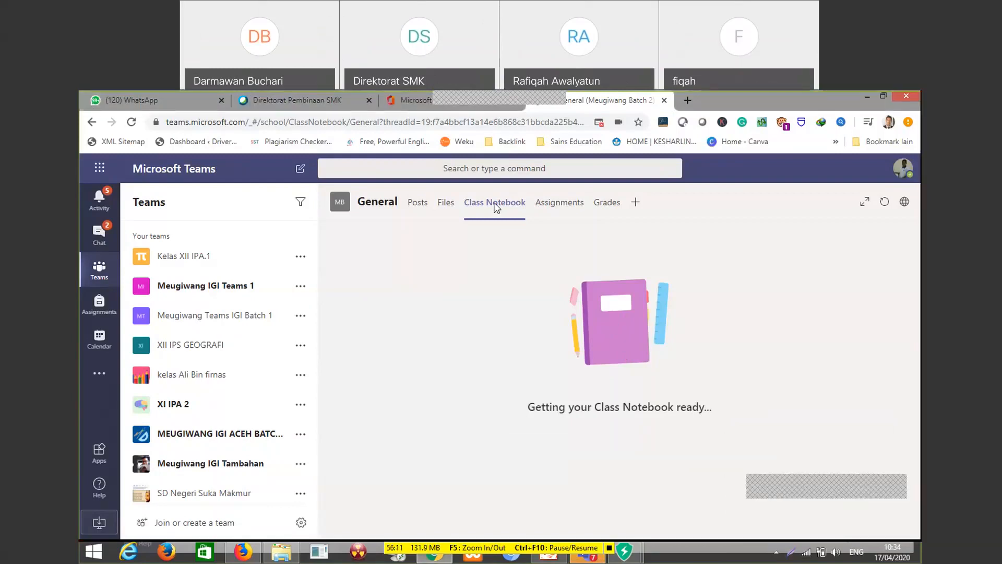
Revisit the channel's files, return to the Class Notebook and read through its Welcome to Class Notebook page
left_click(445, 209)
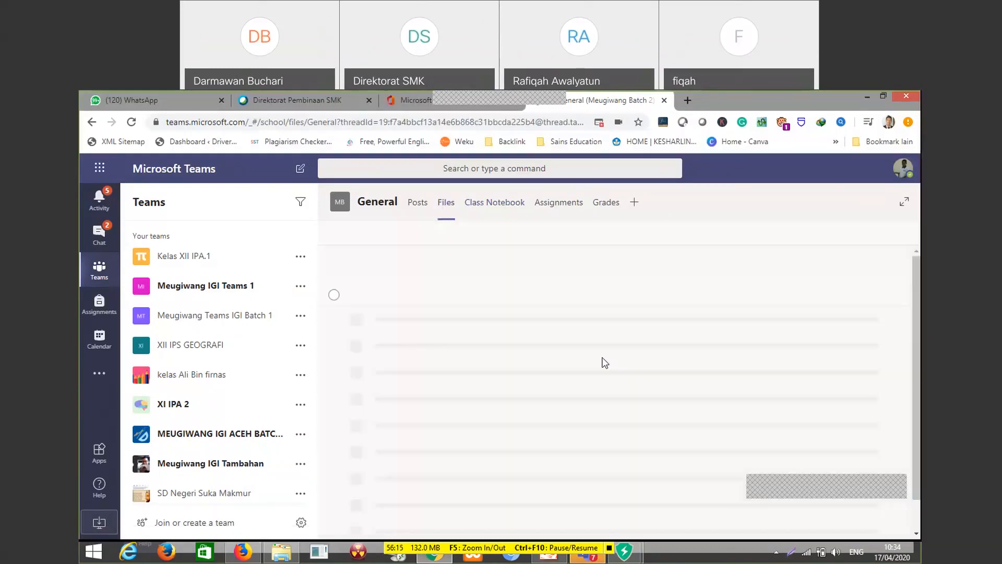
left_click(504, 211)
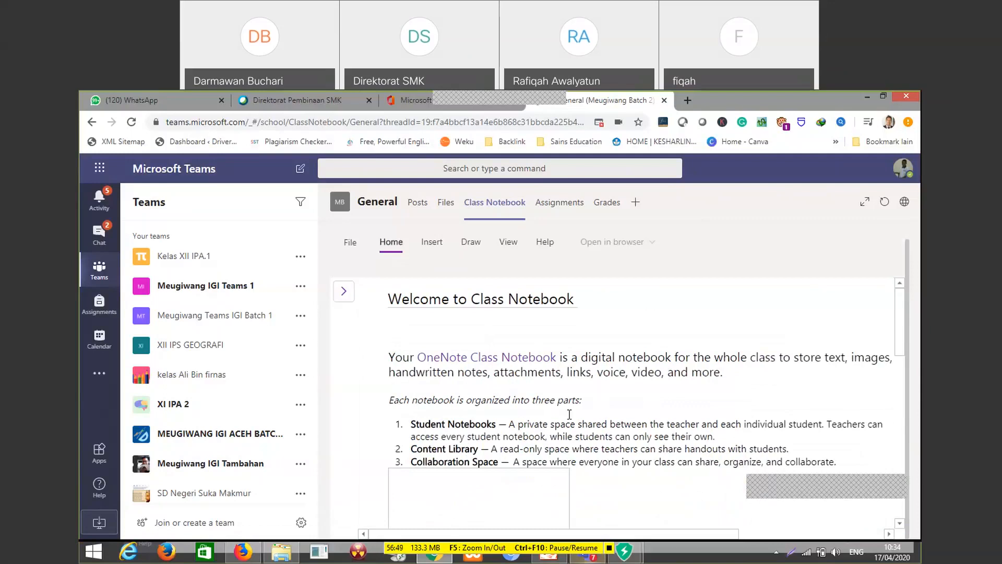
scroll(569, 414, "down", 2)
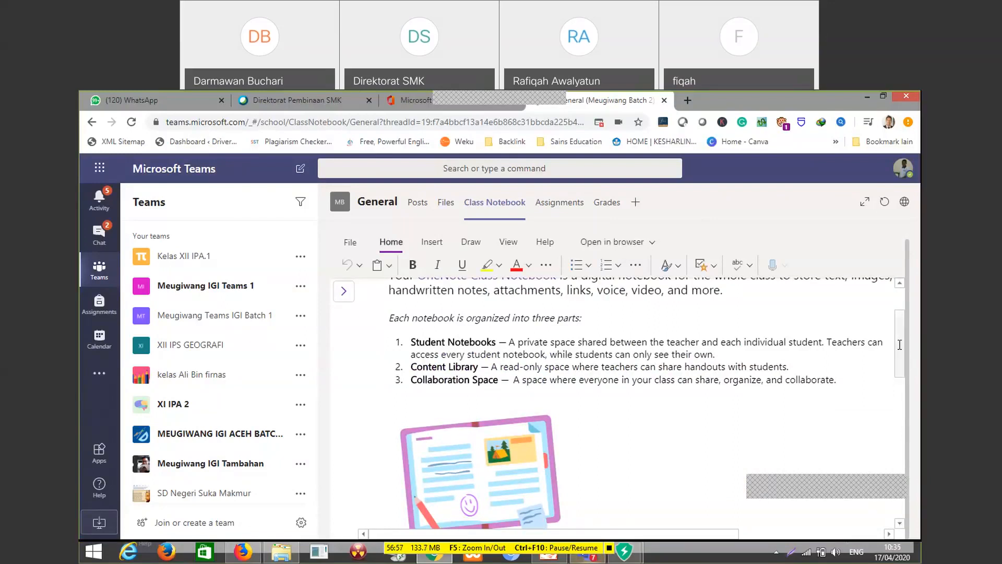
scroll(904, 364, "down", 1)
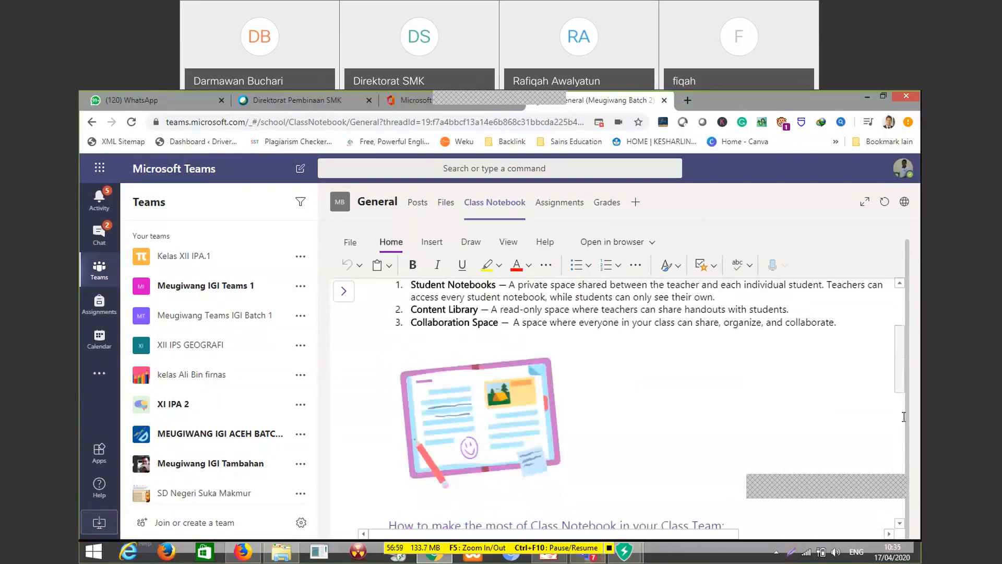
scroll(904, 416, "down", 4)
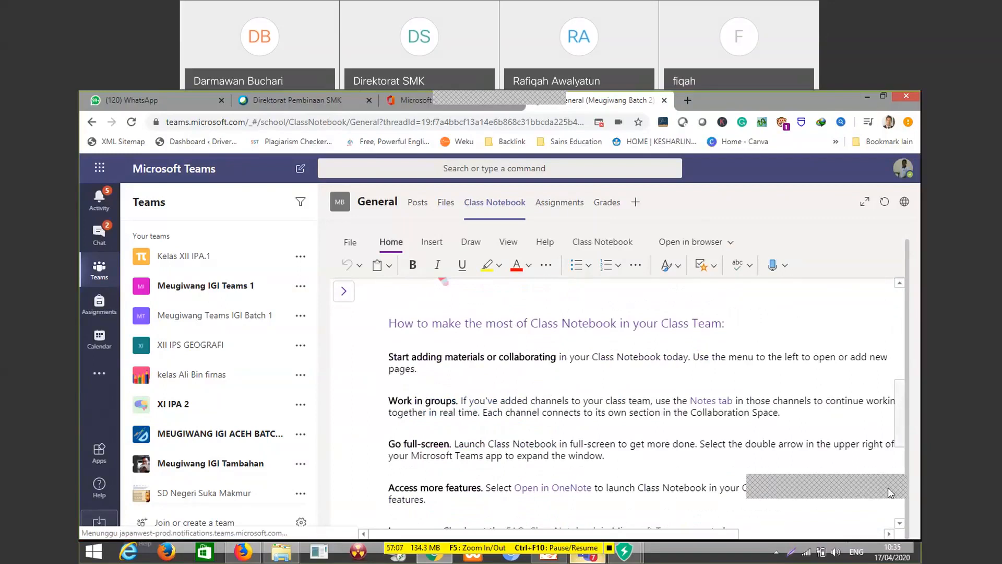
left_click_drag(902, 410, 922, 394)
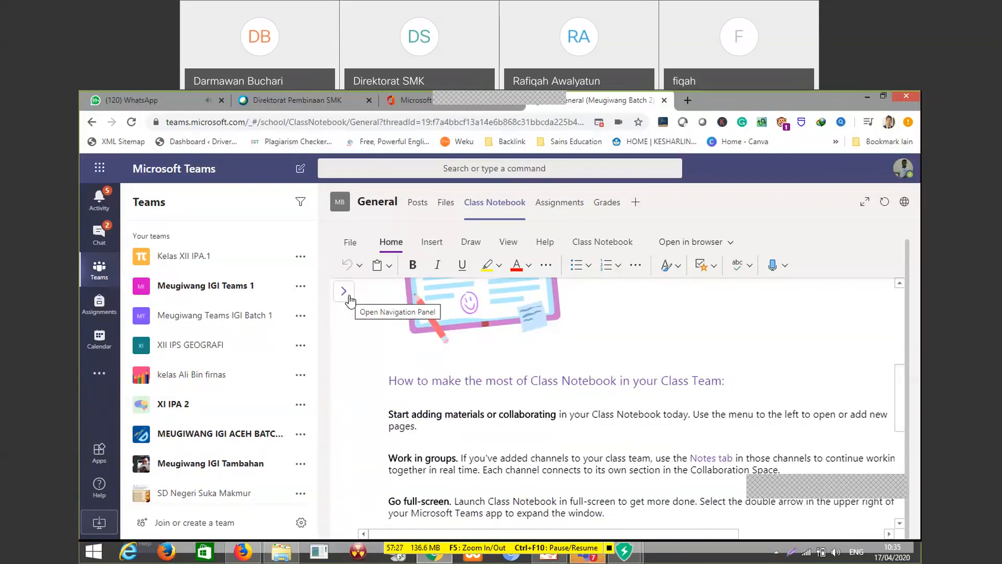
scroll(910, 422, "down", 5)
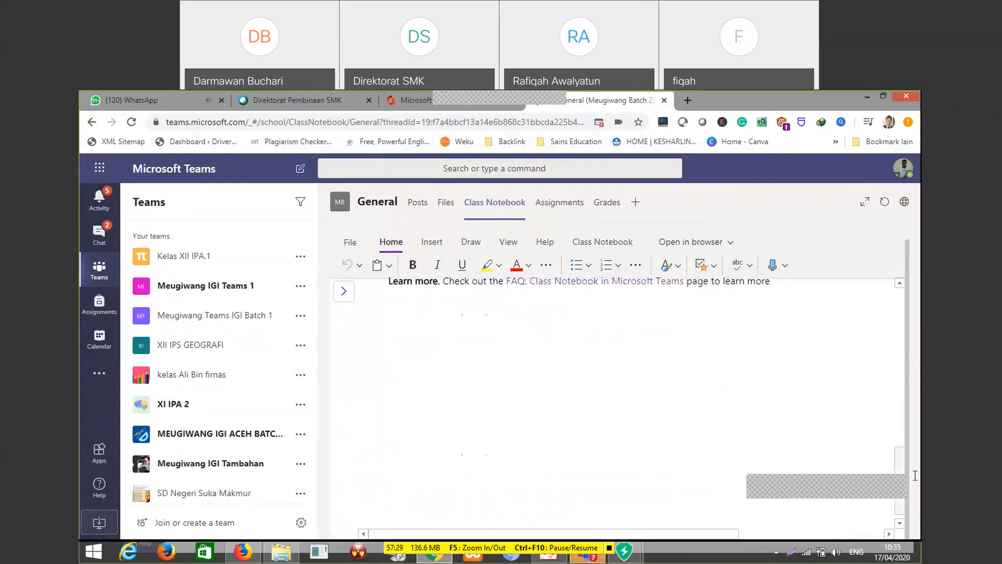
Insert an empty note container below the "Learn more" paragraph, align it with the paragraph's left edge and check the clipboard options
scroll(914, 475, "up", 1)
left_click(469, 383)
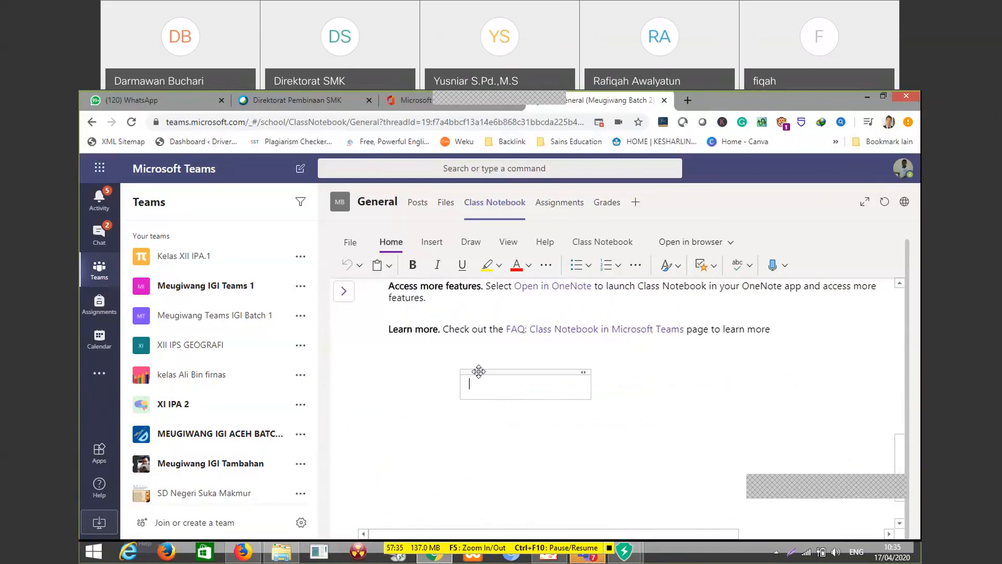
left_click_drag(459, 372, 386, 371)
left_click(397, 383)
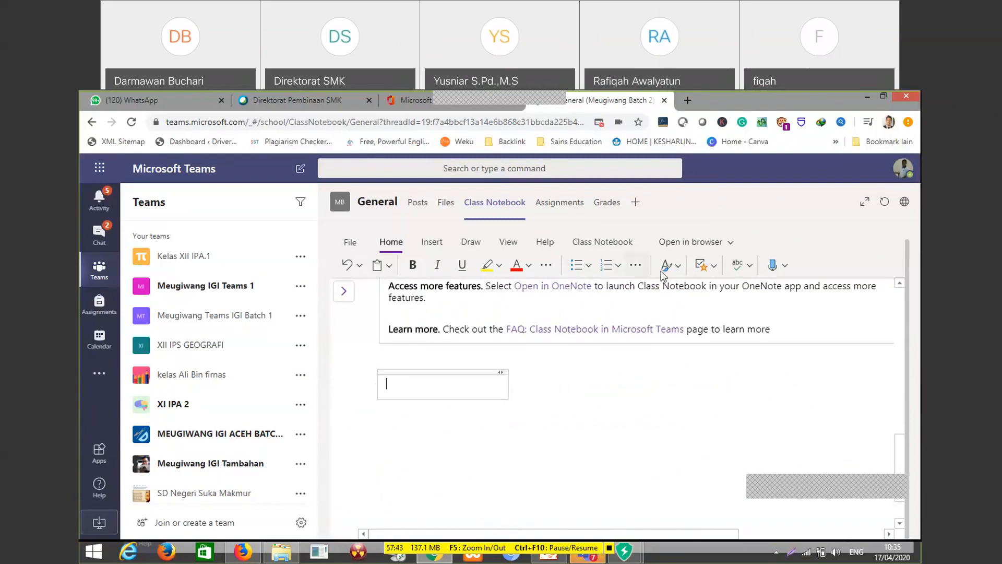
left_click(389, 270)
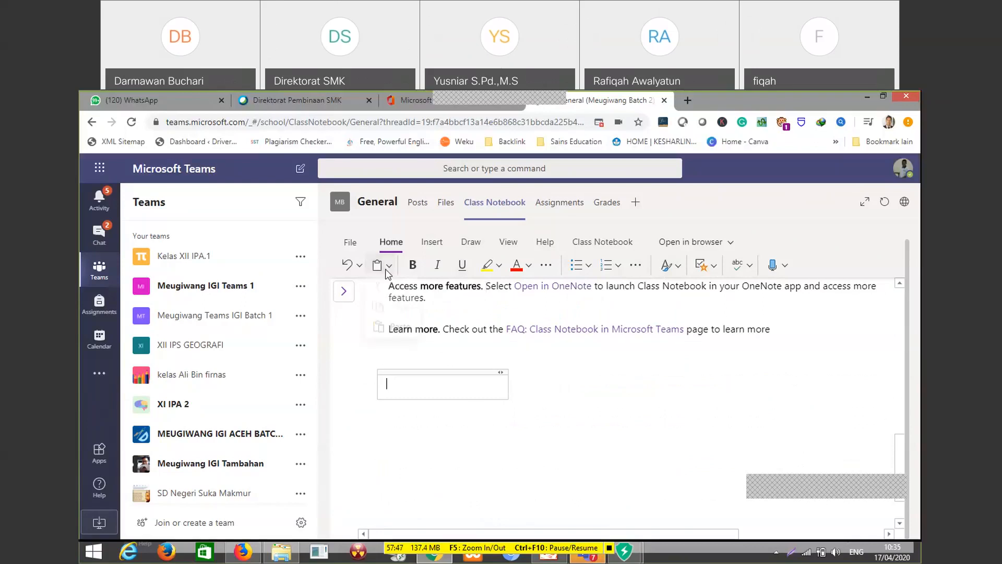
left_click(391, 271)
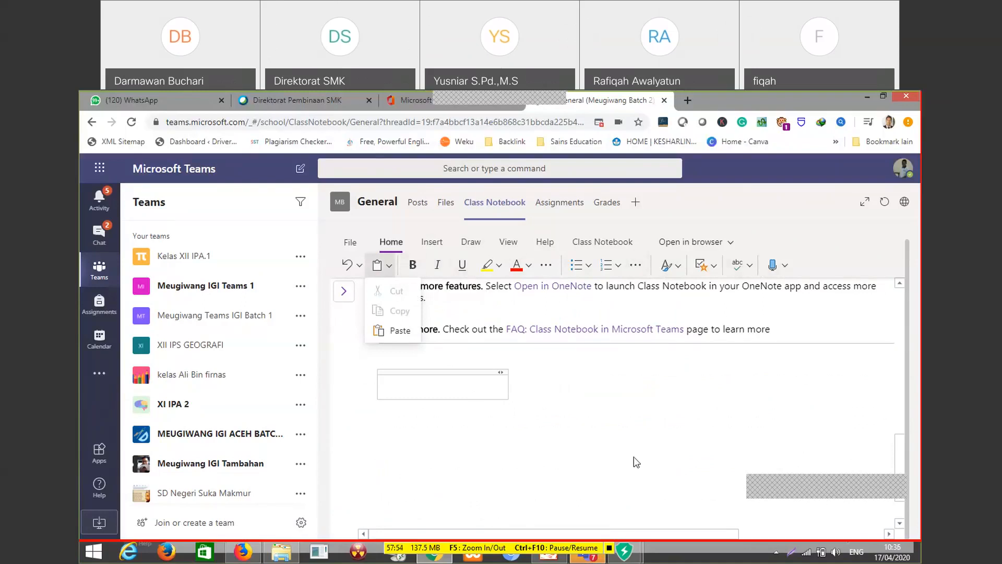
left_click(516, 389)
left_click(432, 387)
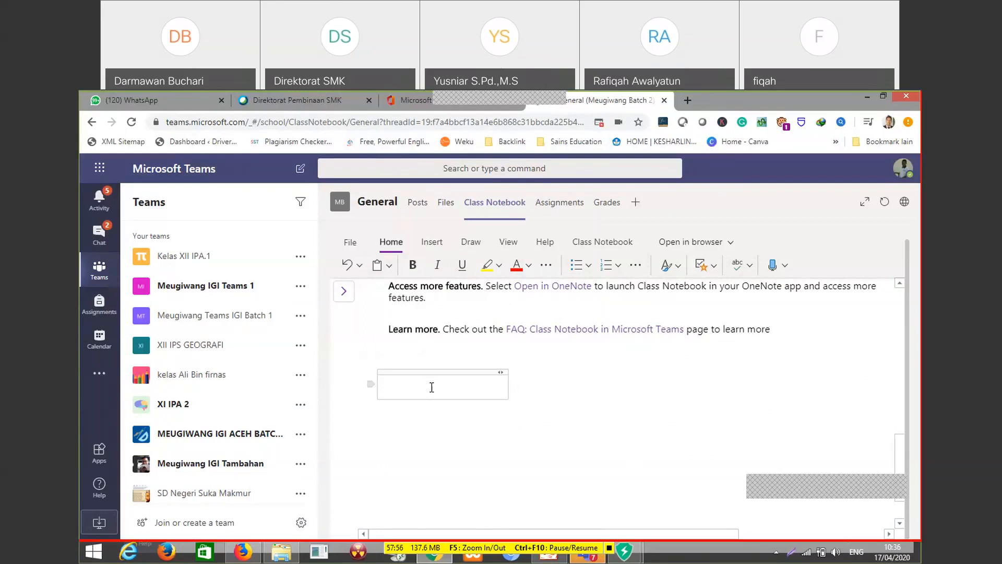
Enter "Batas Pelajaran 17 April 2020" as the first line of the note container below the "Learn more" paragraph
type("Baa")
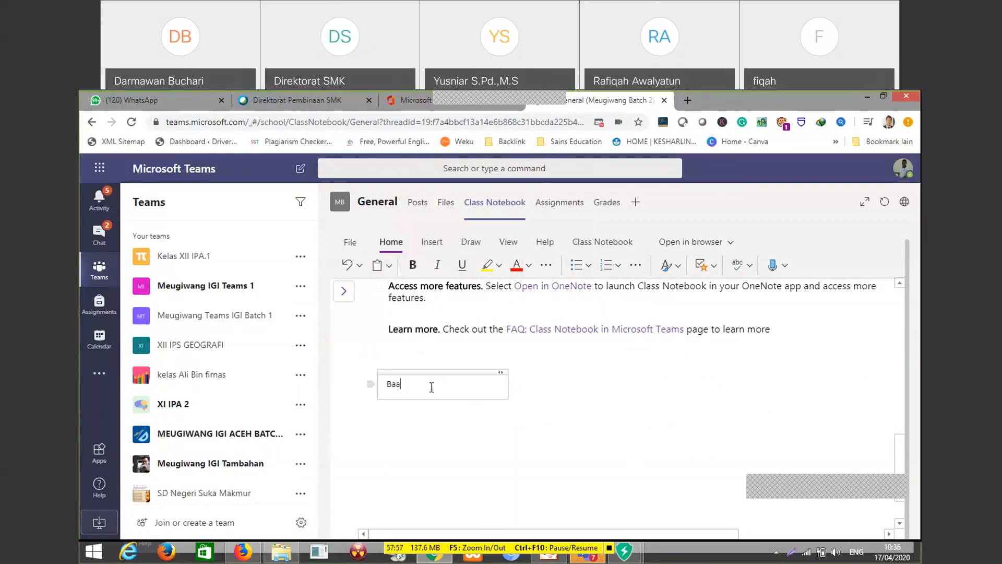
key("BackSpace")
type("tas Pelj")
key("BackSpace")
type("ajaran h")
key("BackSpace")
type("17 April 2020")
key("Return")
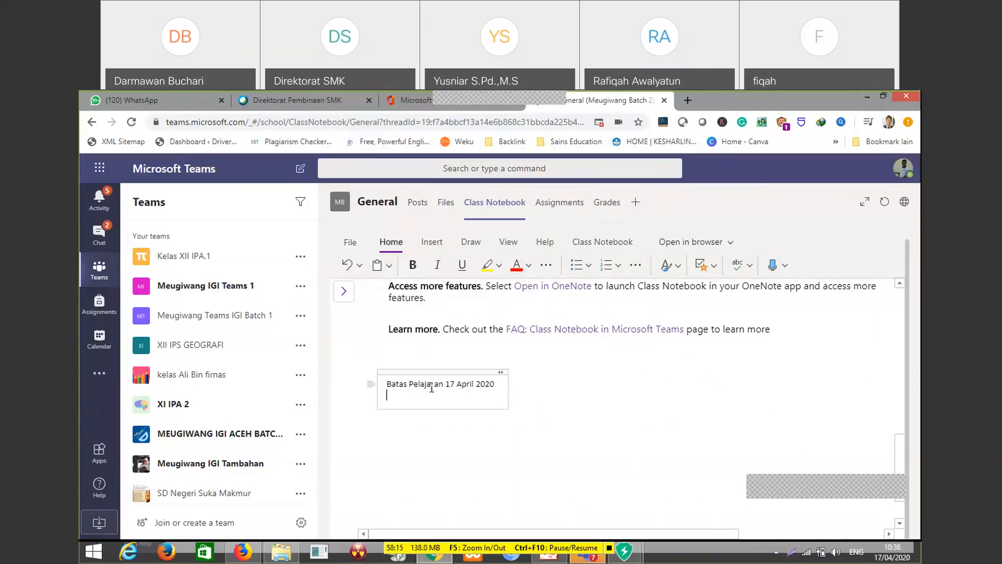
Add the second line "Inti Atom" to the note and leave the note container
type("T")
key("BackSpace")
type("Inti A")
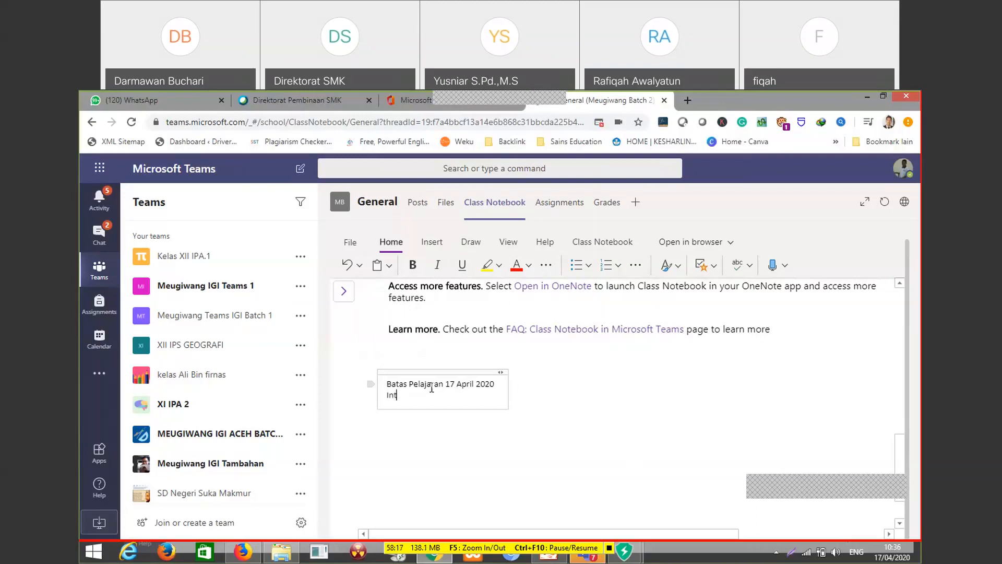
type("tom")
left_click(530, 400)
scroll(465, 447, "down", 1)
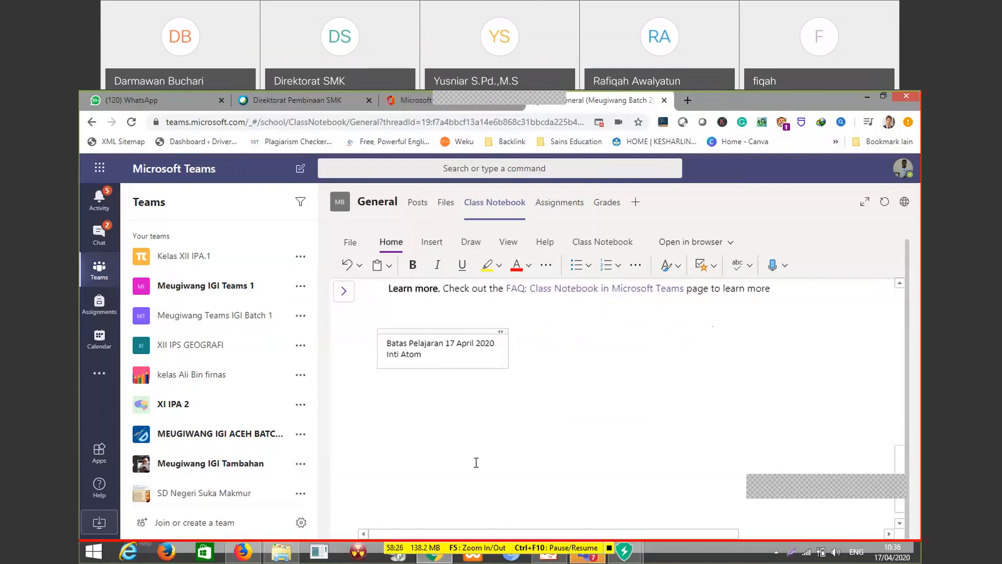
scroll(537, 395, "up", 3)
scroll(537, 395, "up", 2)
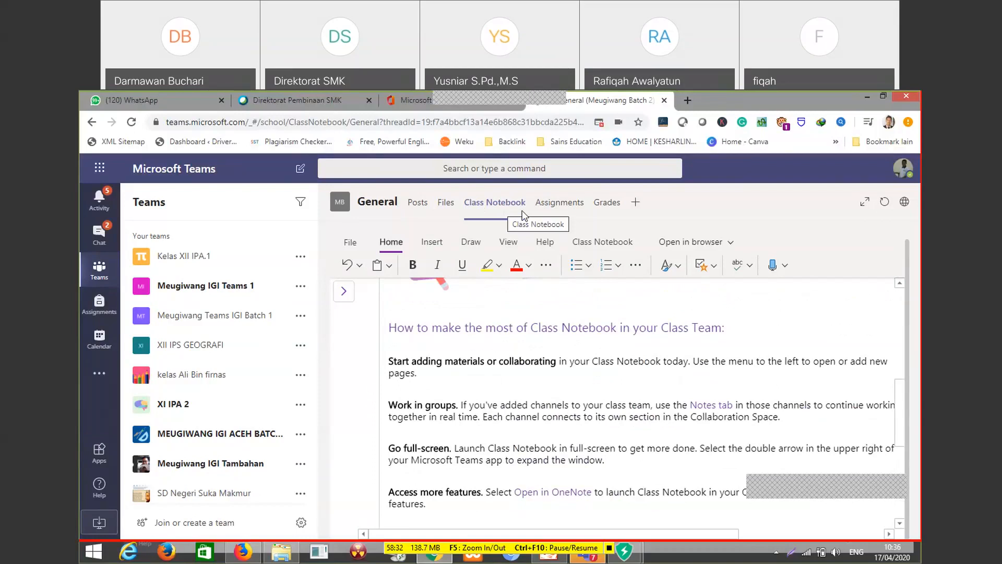
Go to the General channel's assignments, get started and begin creating an assignment from an existing one
left_click(555, 206)
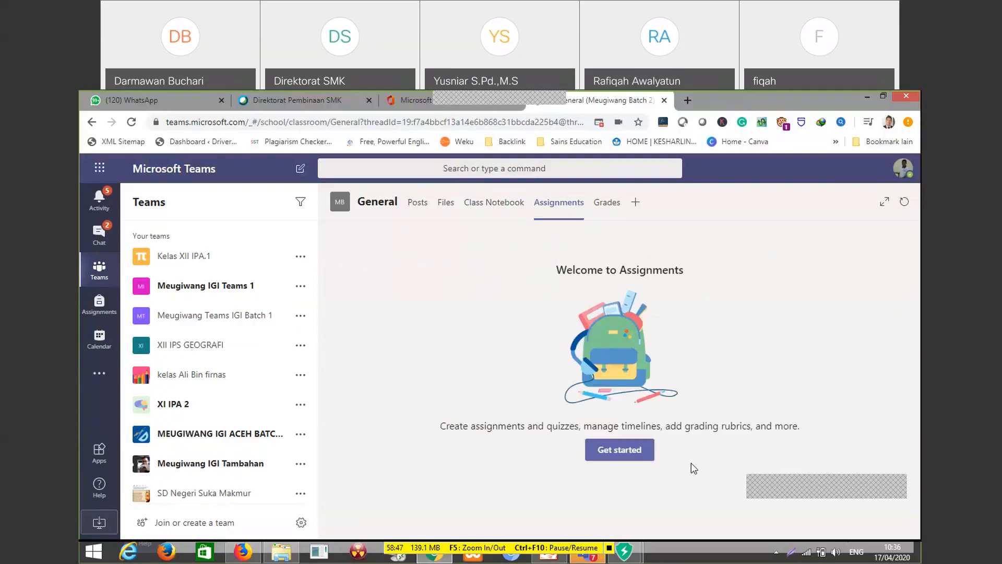
left_click(641, 459)
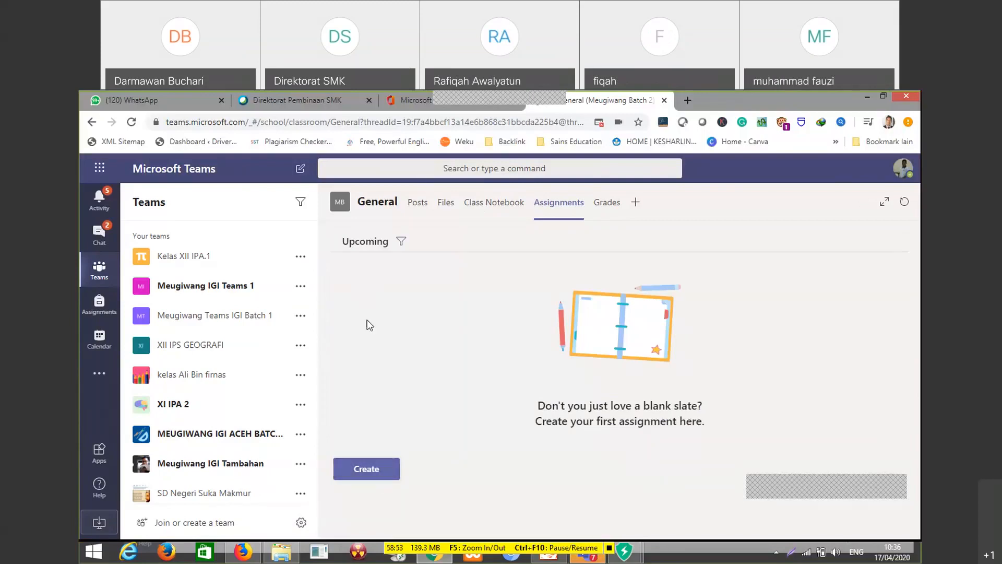
left_click(375, 470)
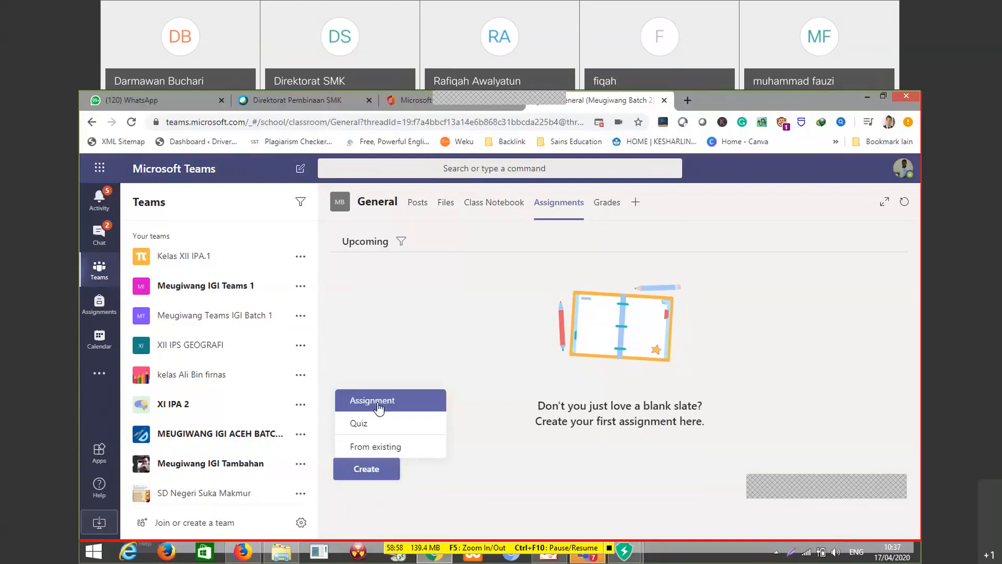
left_click(370, 450)
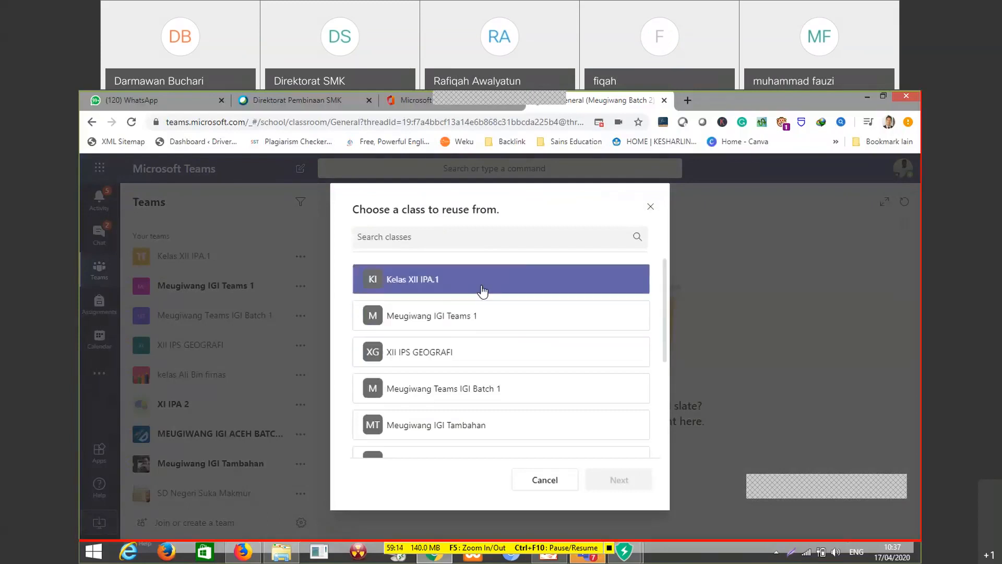
Choose the class Meugiwang Teams IGI Batch 1 and reuse its Literasi assignment
scroll(495, 397, "down", 1)
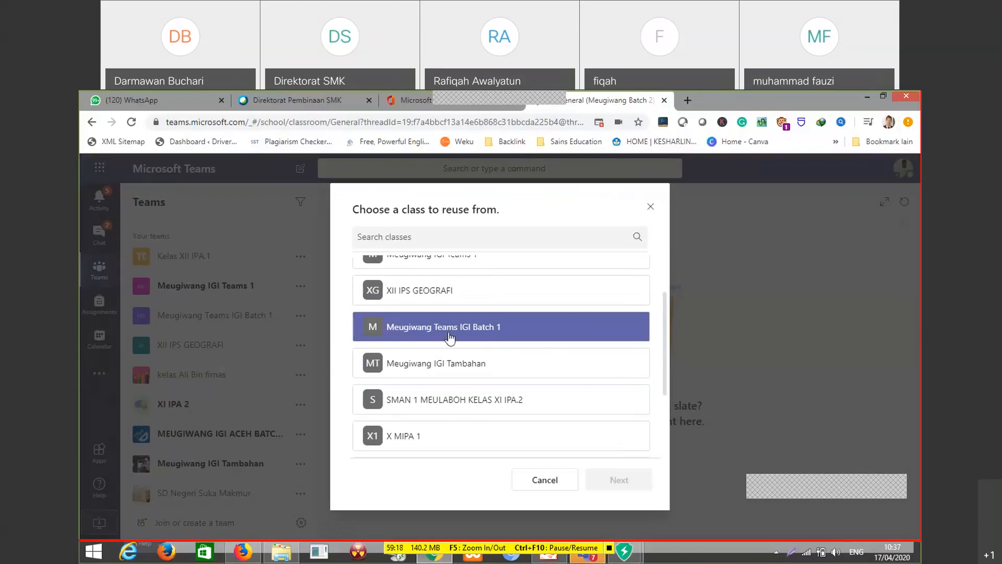
left_click(509, 334)
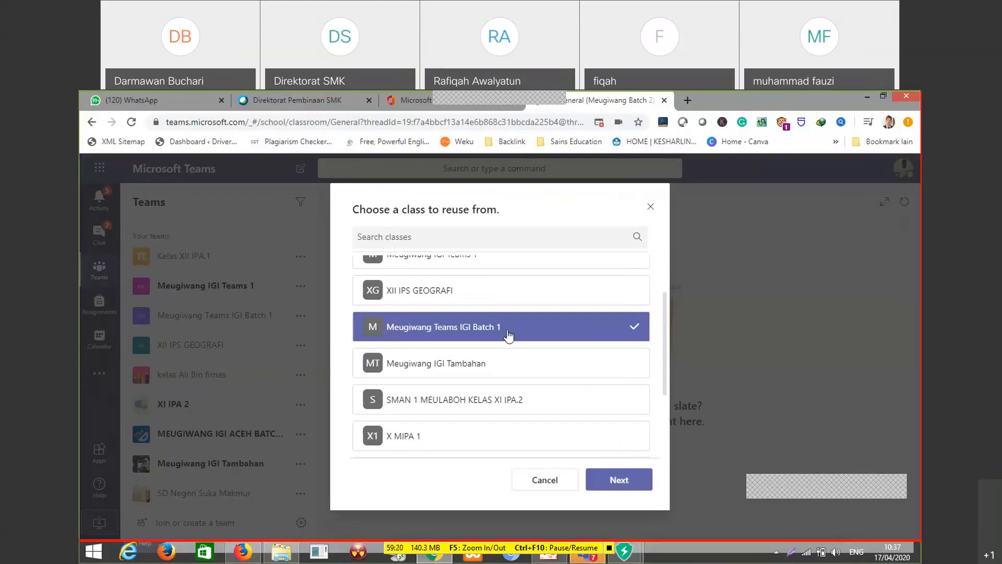
left_click(615, 481)
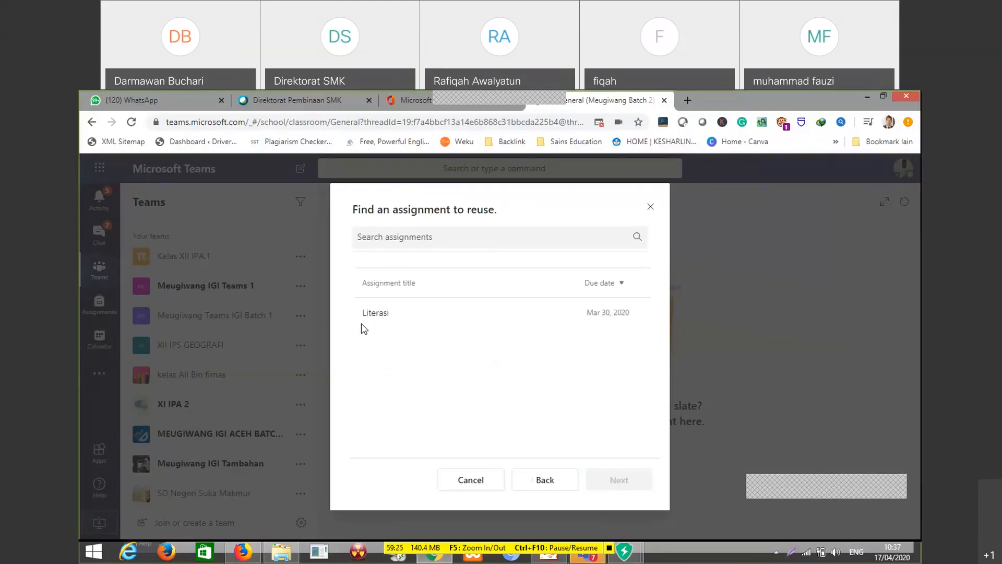
left_click(361, 323)
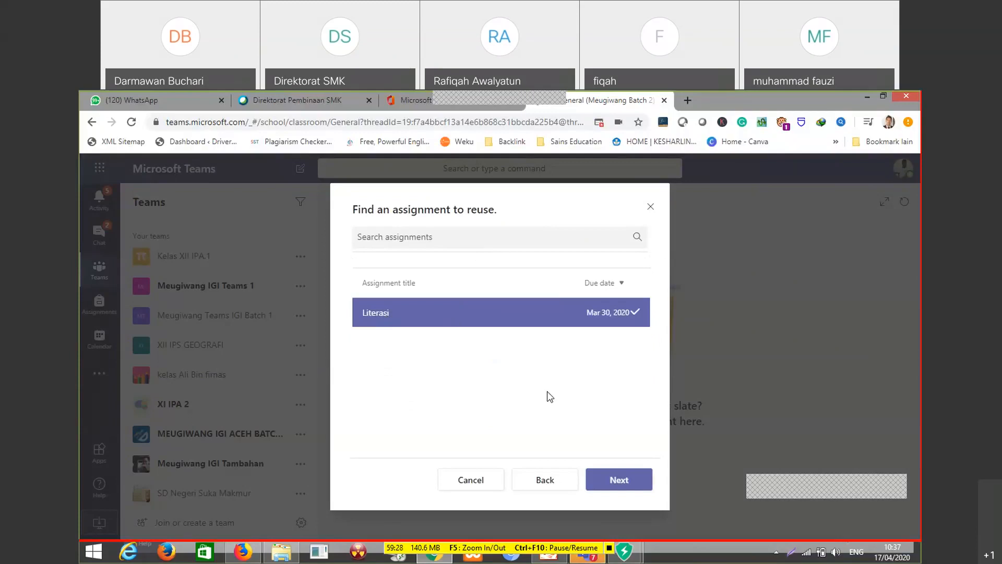
left_click(634, 478)
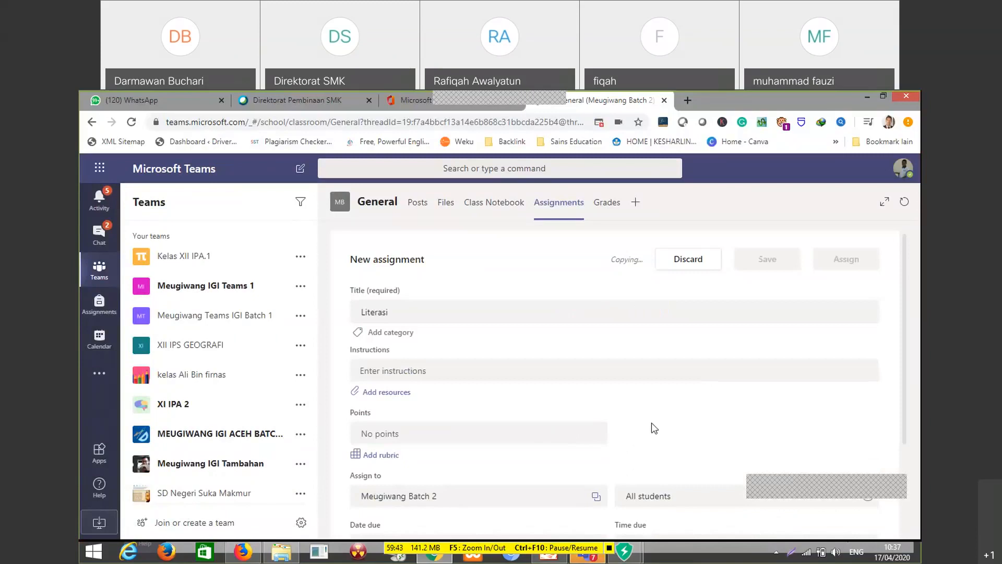
Set the Literasi assignment's due date to Fri, Apr 17, 2020, review the form and assign it to the class
scroll(711, 457, "down", 3)
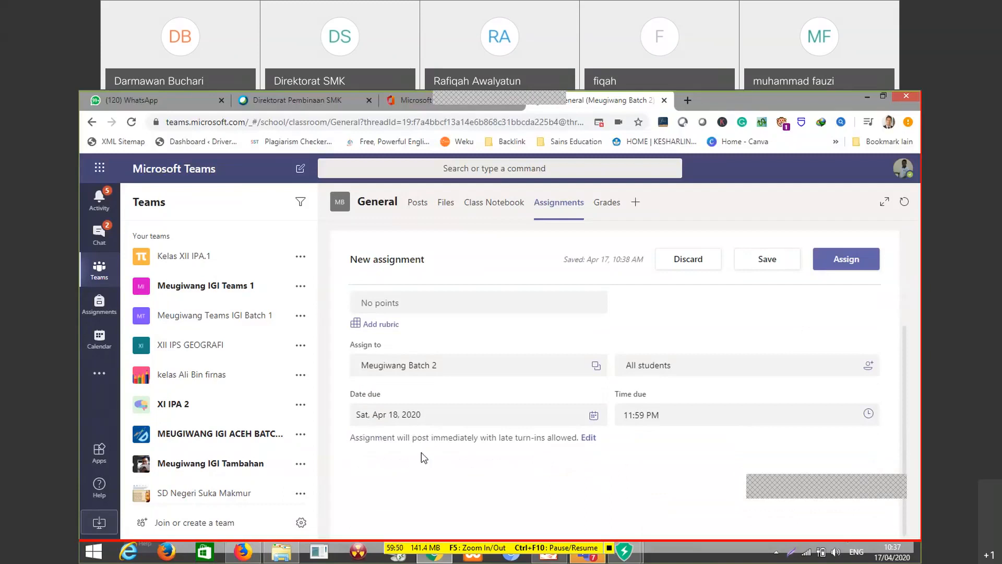
left_click(593, 416)
left_click(710, 455)
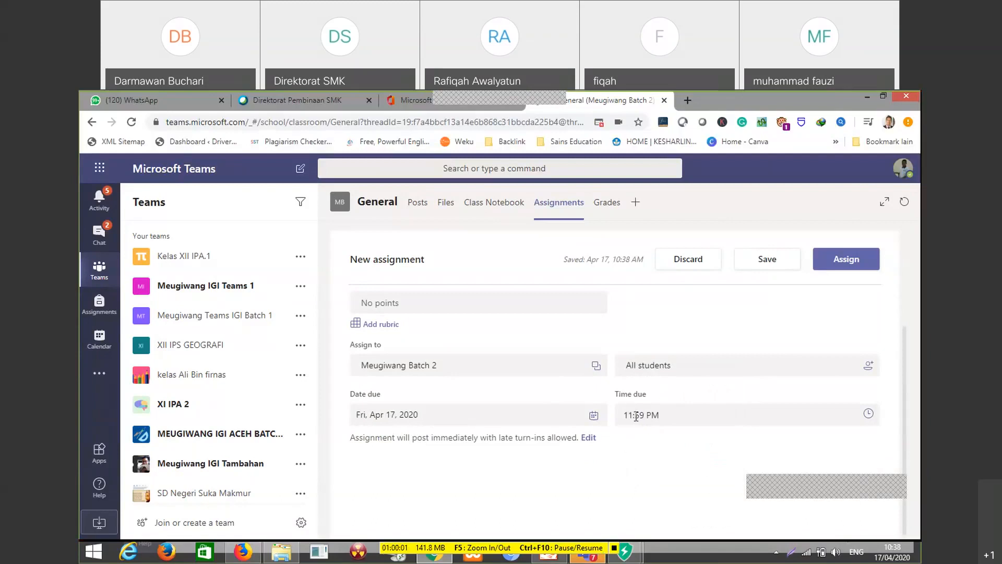
scroll(694, 417, "up", 3)
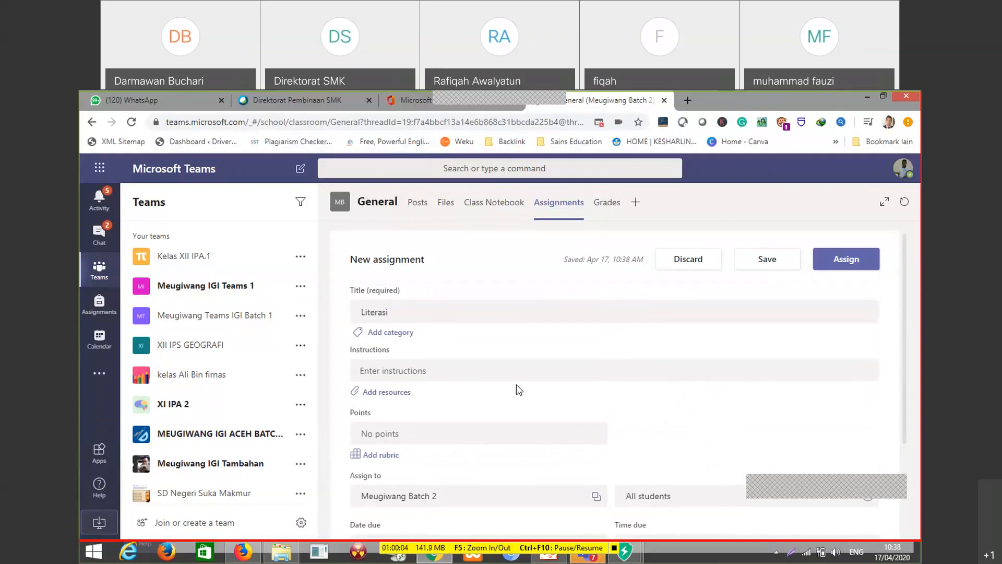
scroll(516, 384, "down", 3)
scroll(644, 411, "up", 3)
left_click(849, 264)
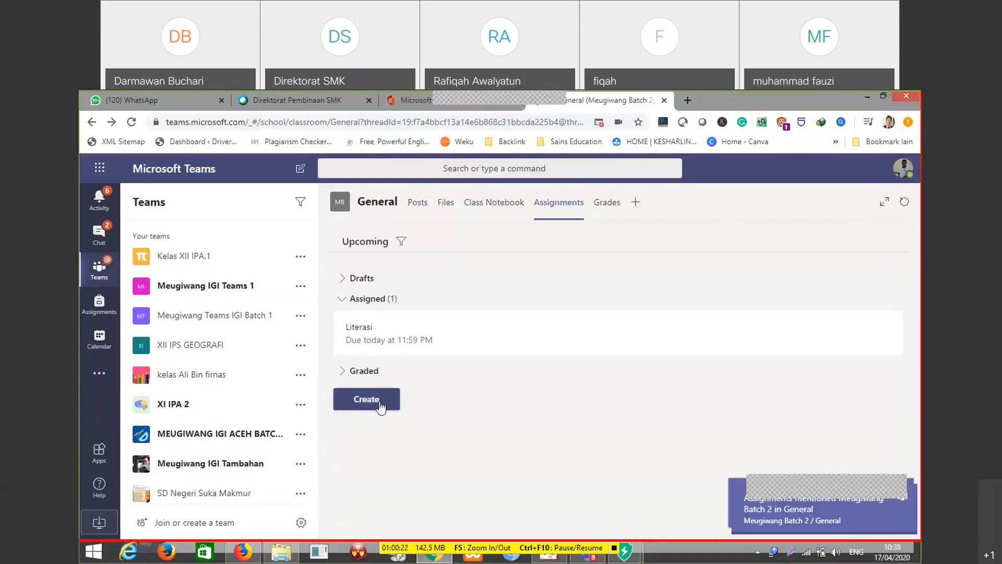
Start a quiz assignment with a new form, create a new quiz in Microsoft Forms and switch the page translation to Indonesian
left_click(376, 403)
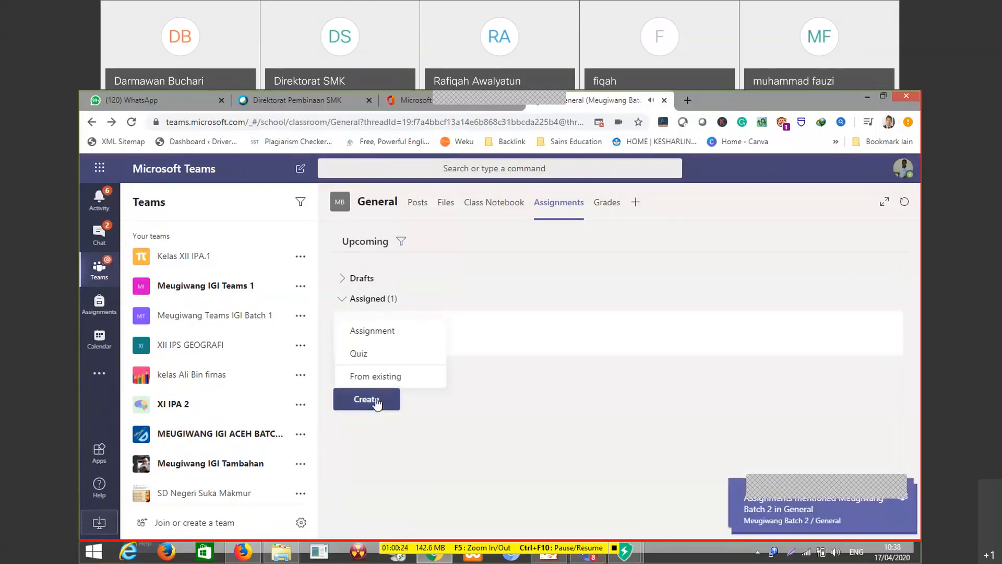
left_click(376, 355)
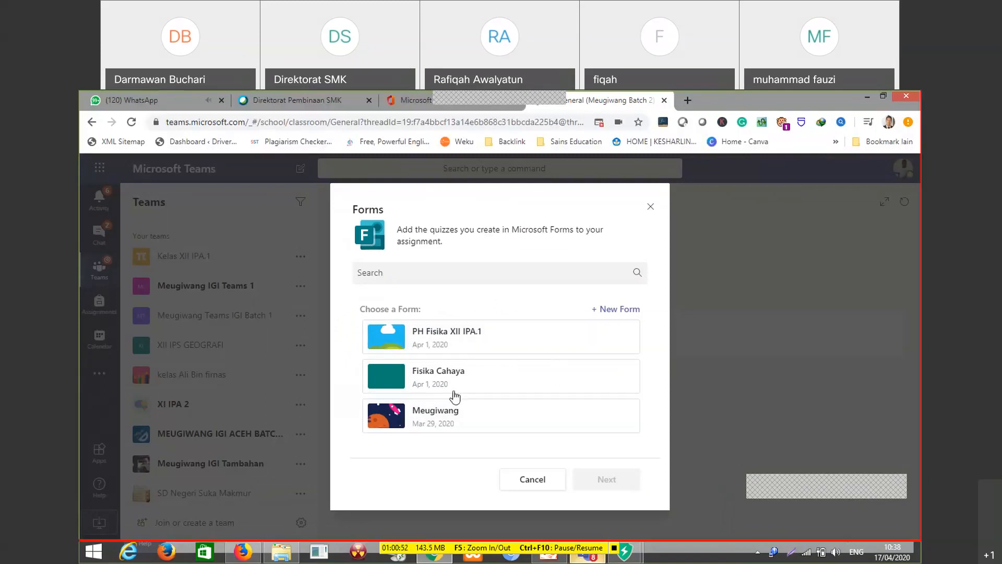
left_click(618, 311)
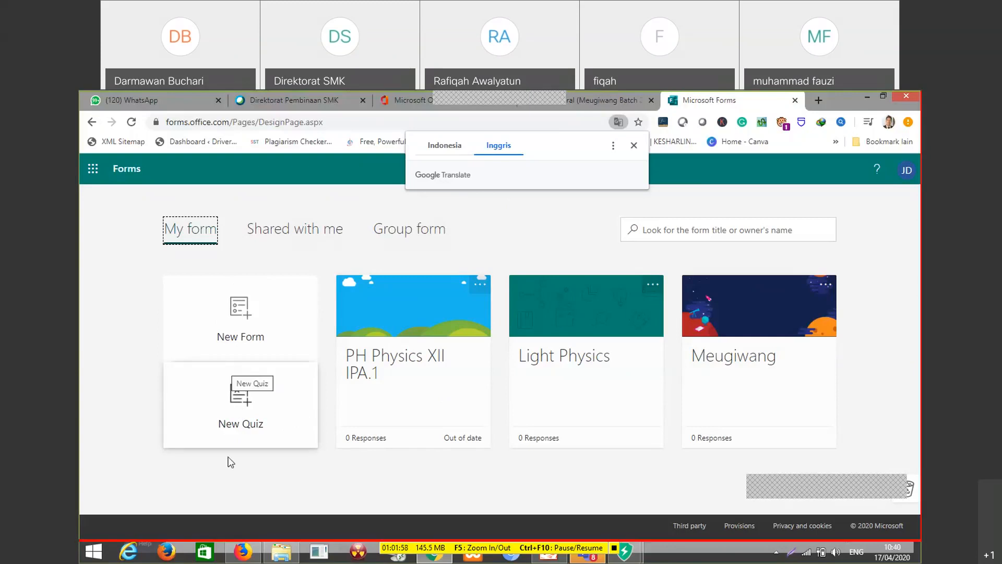
left_click(240, 399)
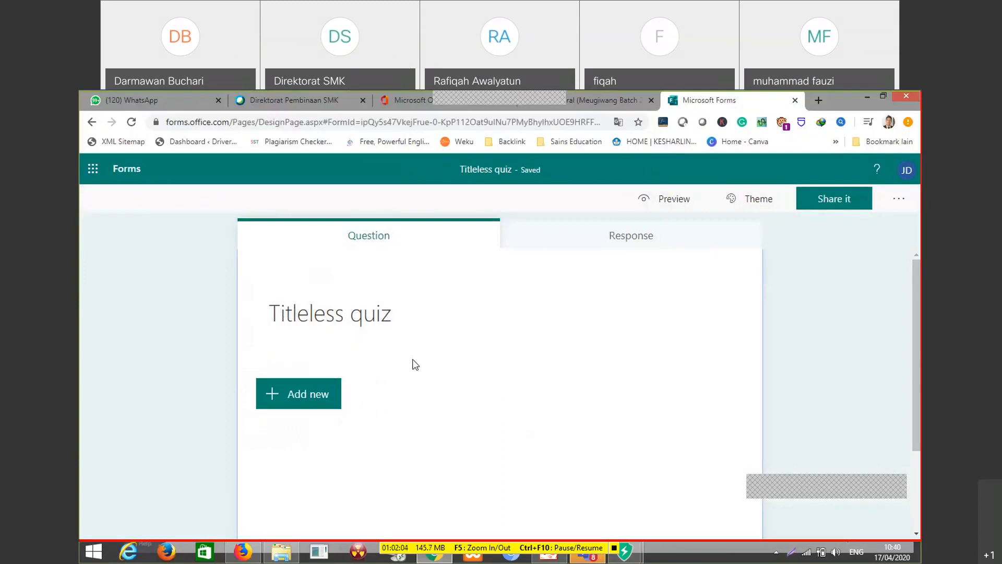
left_click(617, 122)
left_click(451, 151)
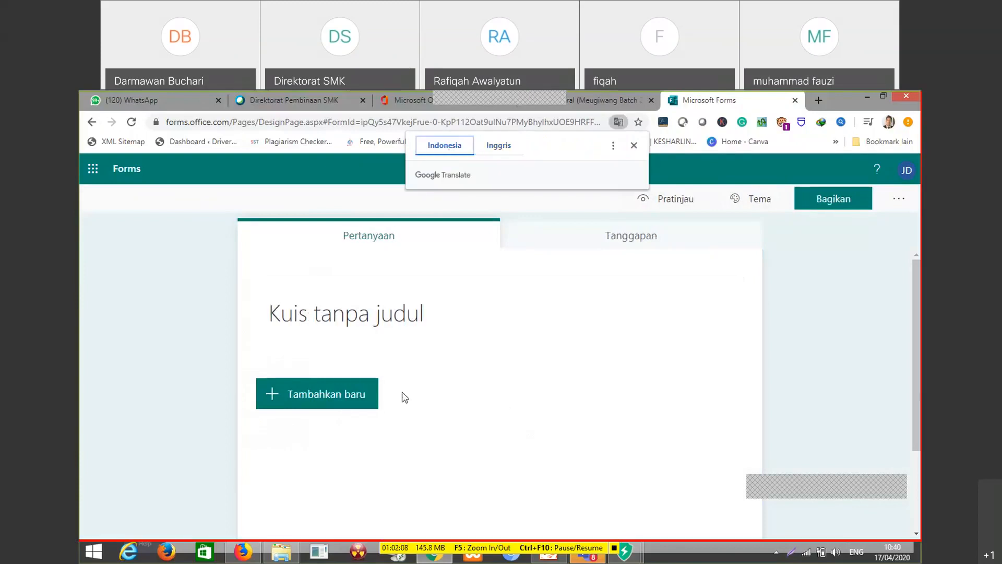
Title the quiz "Fisika Gelombang"
left_click(393, 329)
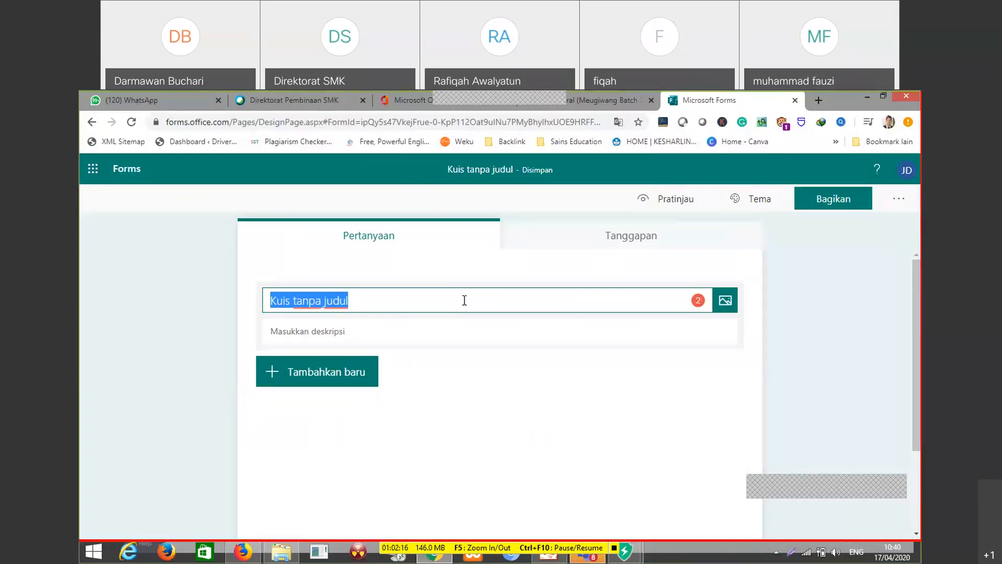
type("Fisika Gelombang")
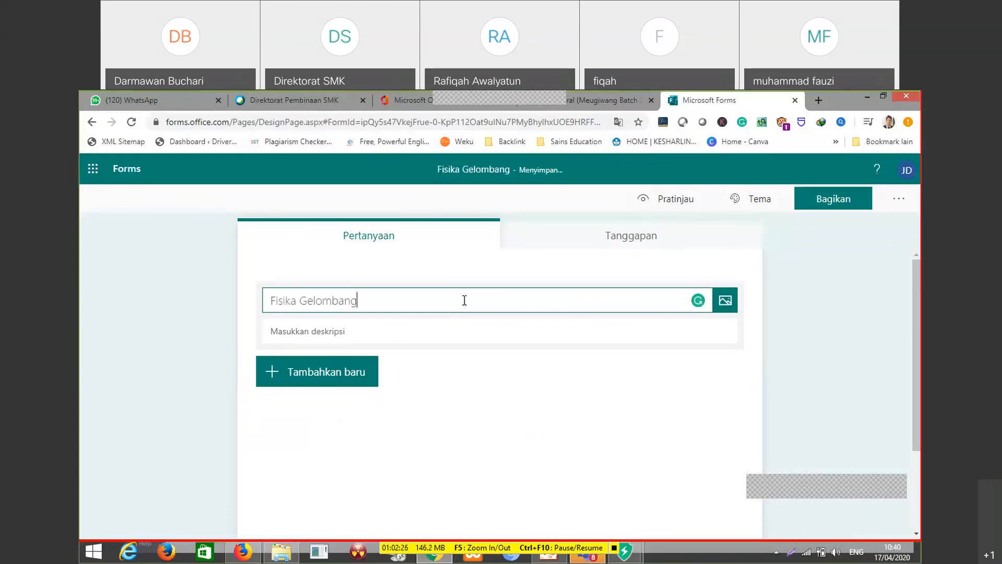
left_click(459, 330)
left_click(428, 293)
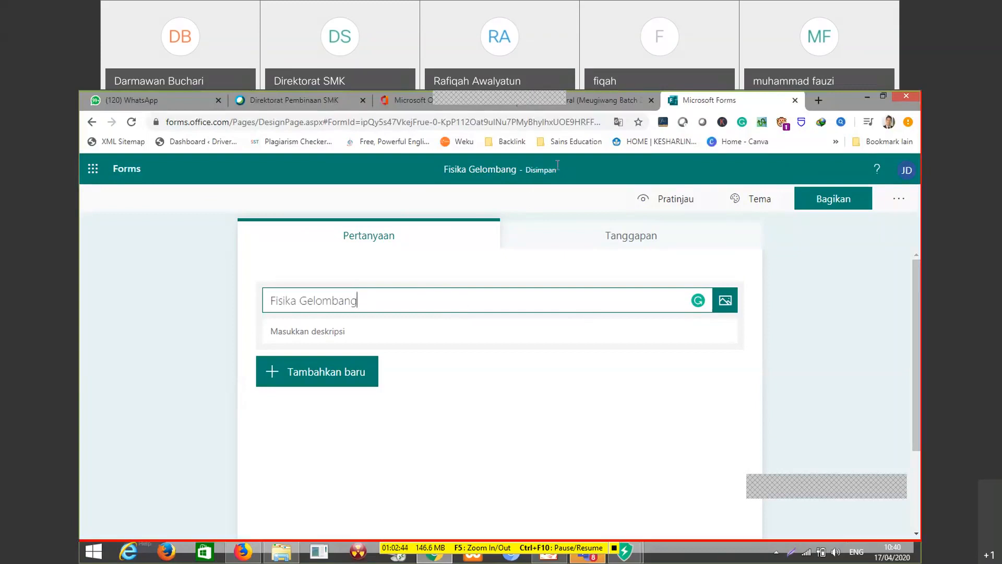
Enter "Kerjakan dengan jujur dan bertanggung jawab." as the quiz description
left_click(334, 331)
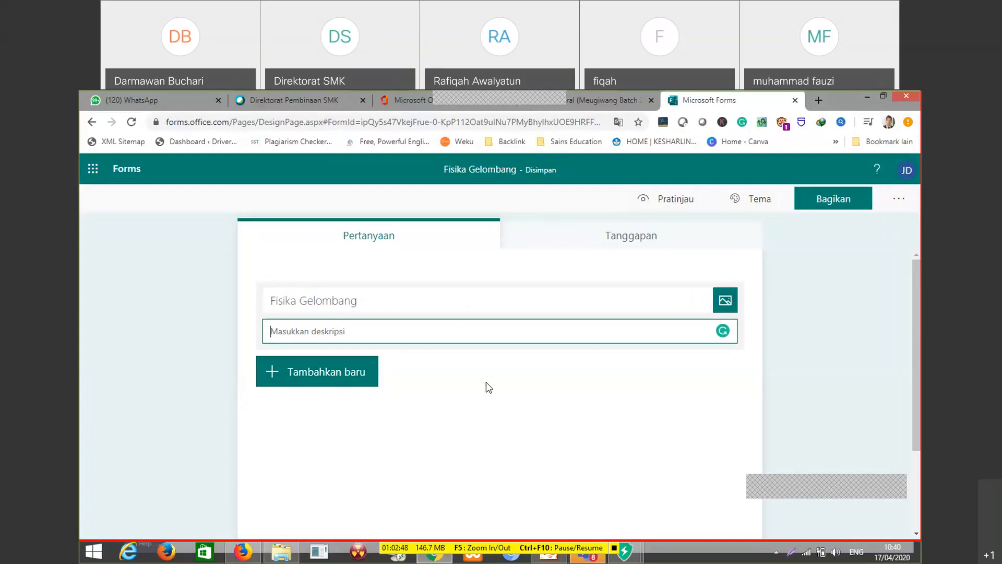
type("Kerjakan d")
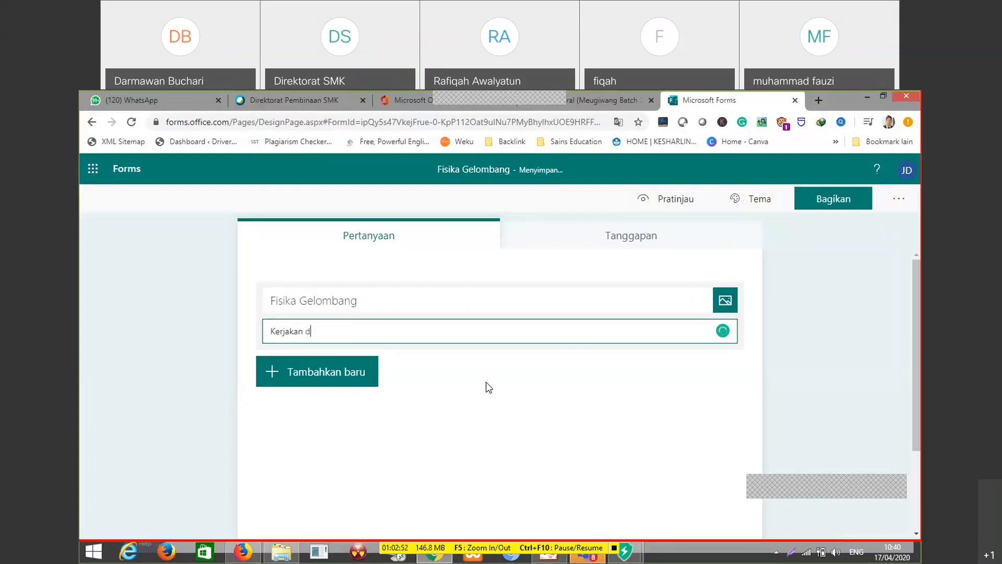
type("engan jujur dan bertnggu")
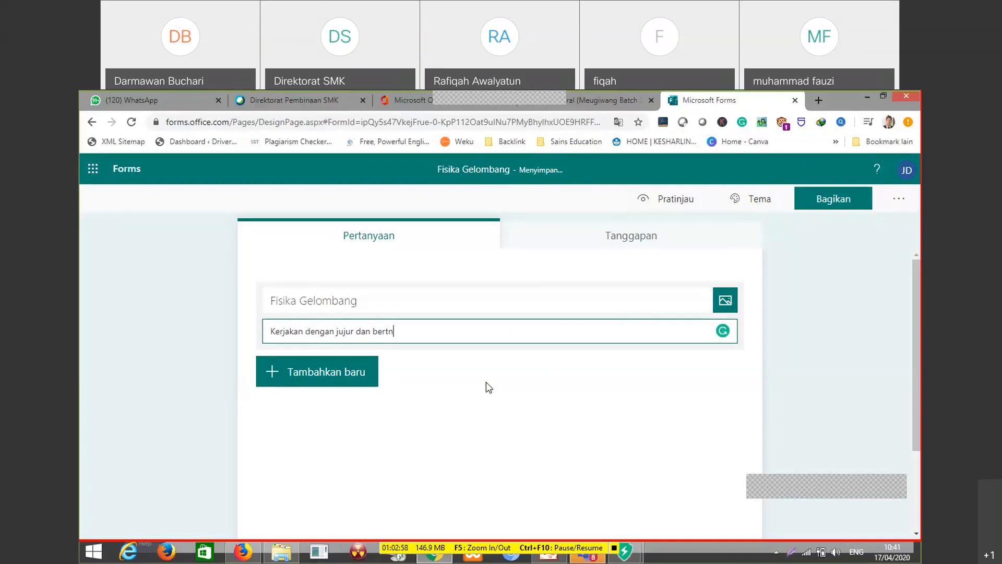
key("BackSpace")
key("BackSpace")
key("BackSpace")
key("BackSpace")
type("anggung jawab.")
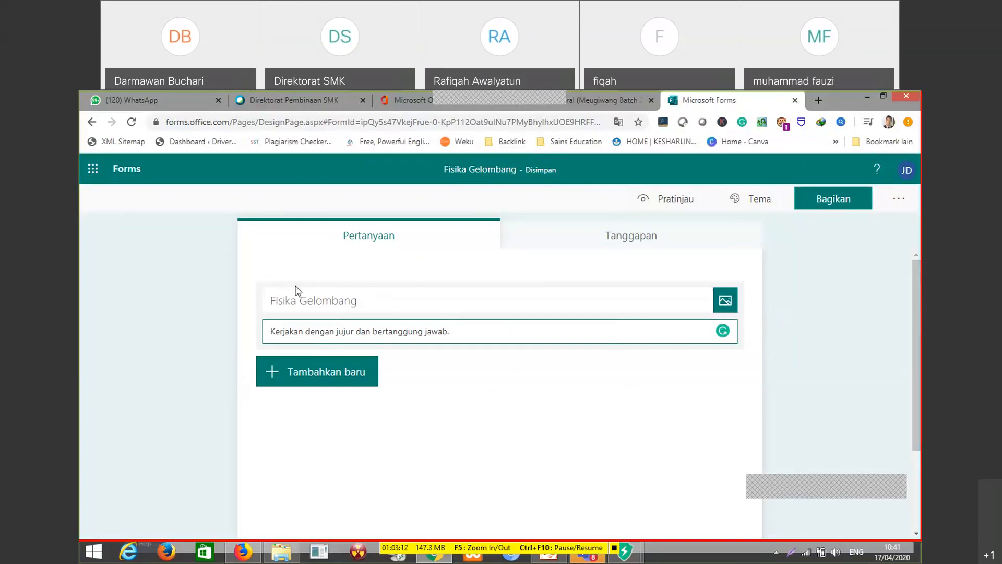
Upload Picture1.jpg from the Downloads folder as the image beside the quiz title
left_click(733, 301)
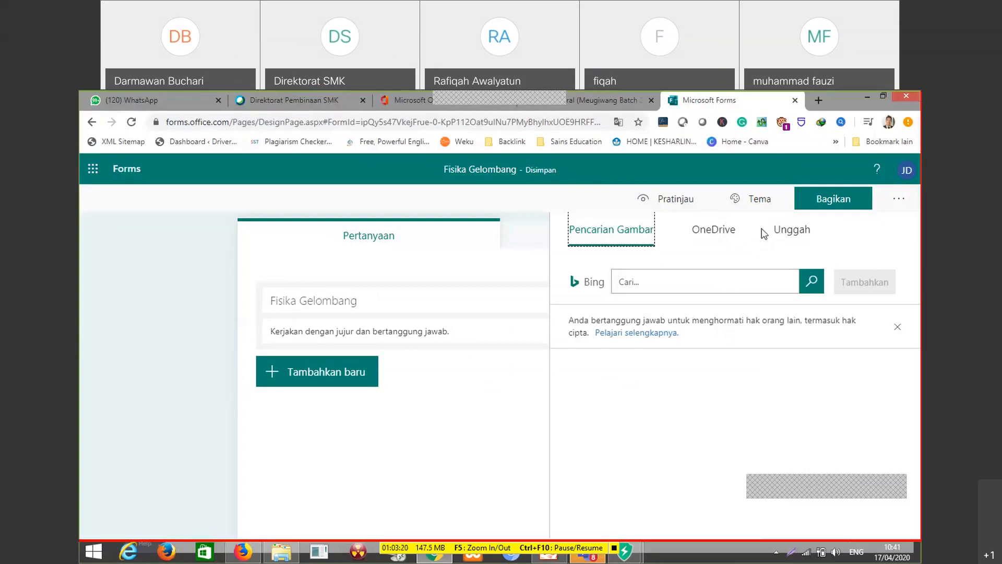
left_click(804, 232)
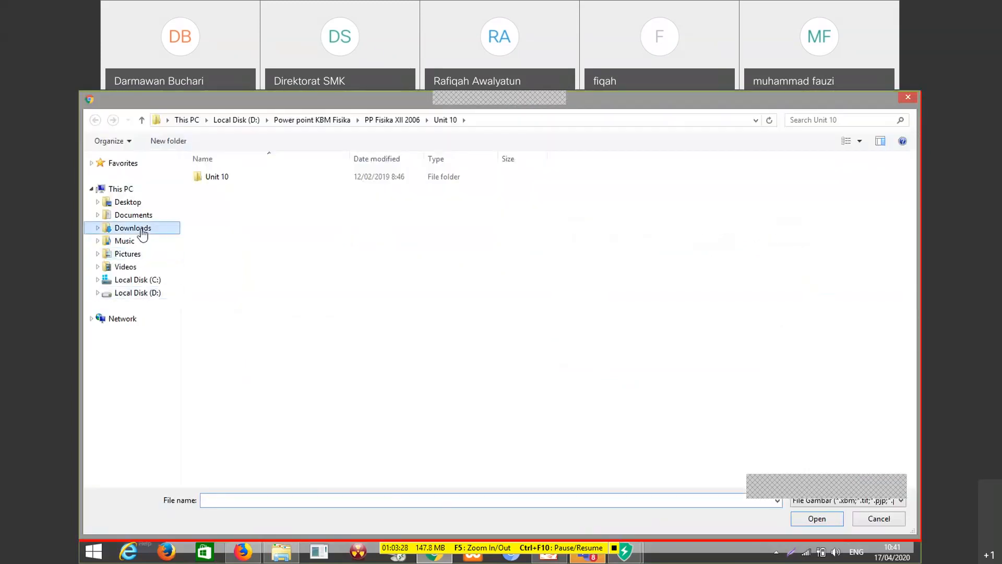
left_click(143, 234)
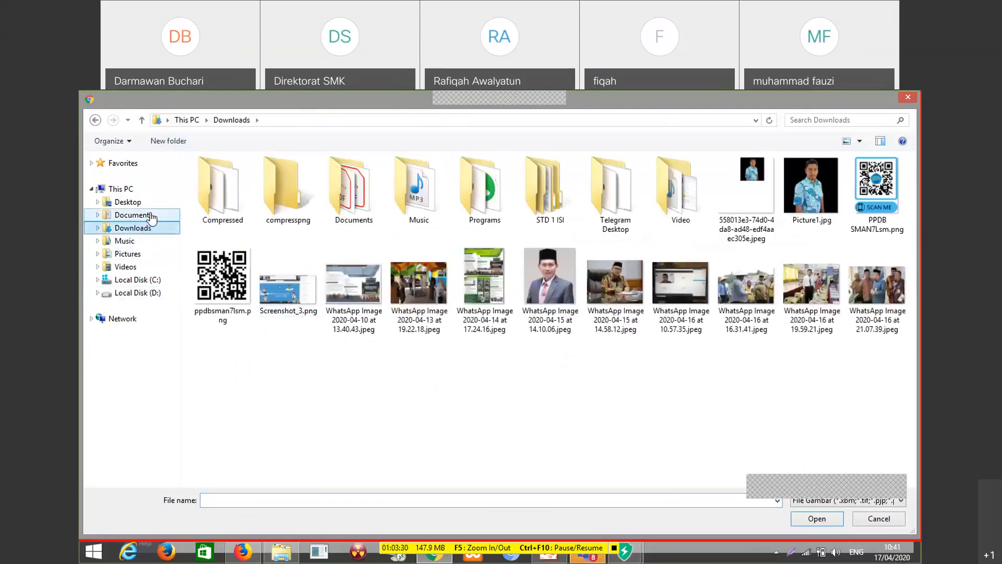
left_click(817, 196)
left_click(834, 517)
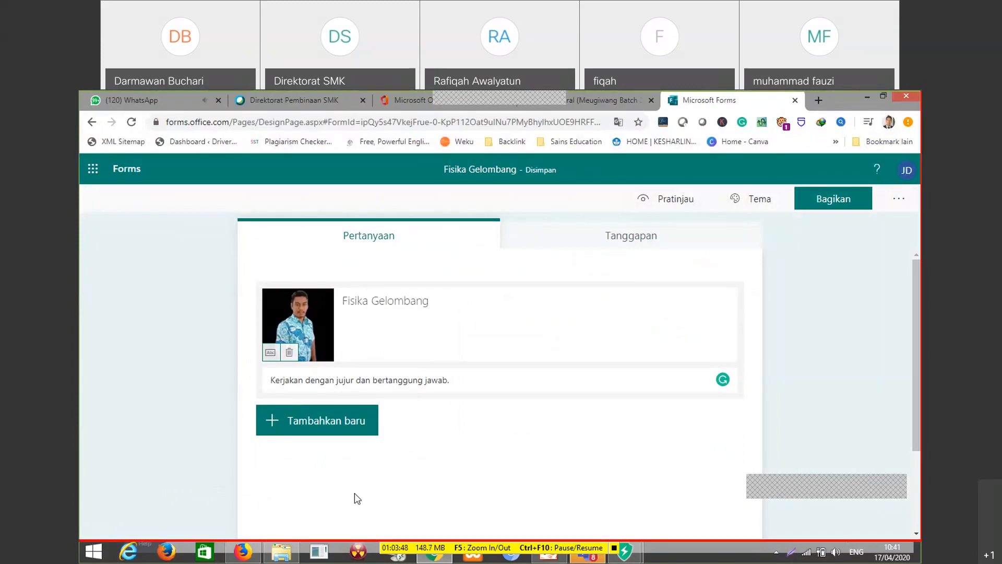
Add a multiple-choice question reading "Gelombang merupakan getaran yang ....." and open its first answer option for editing
scroll(551, 418, "down", 2)
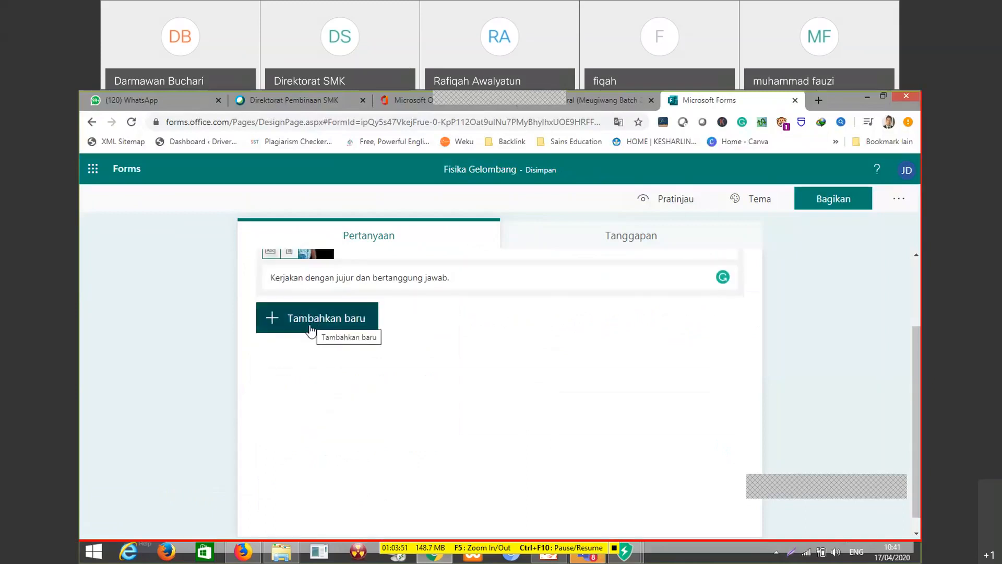
left_click(347, 330)
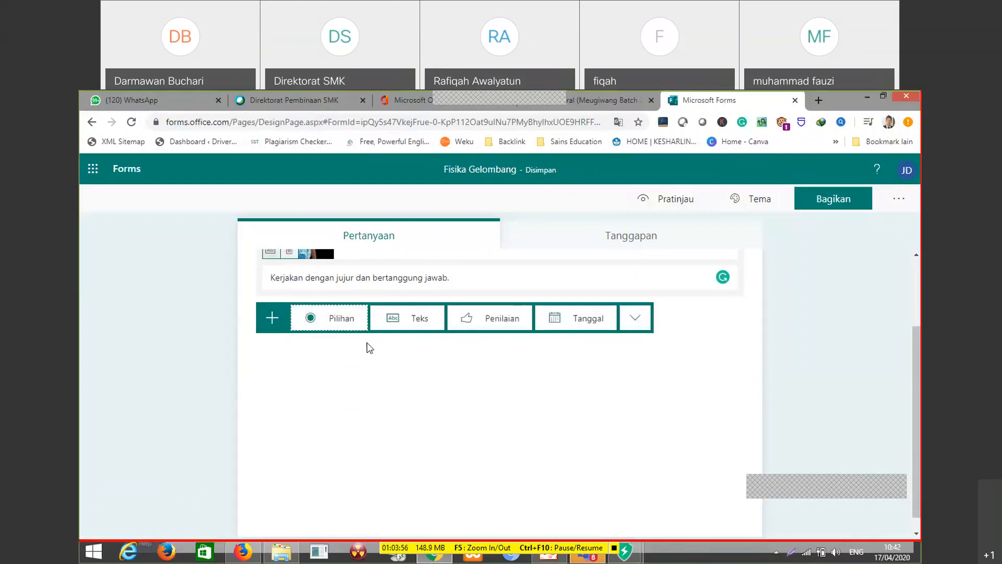
left_click(324, 319)
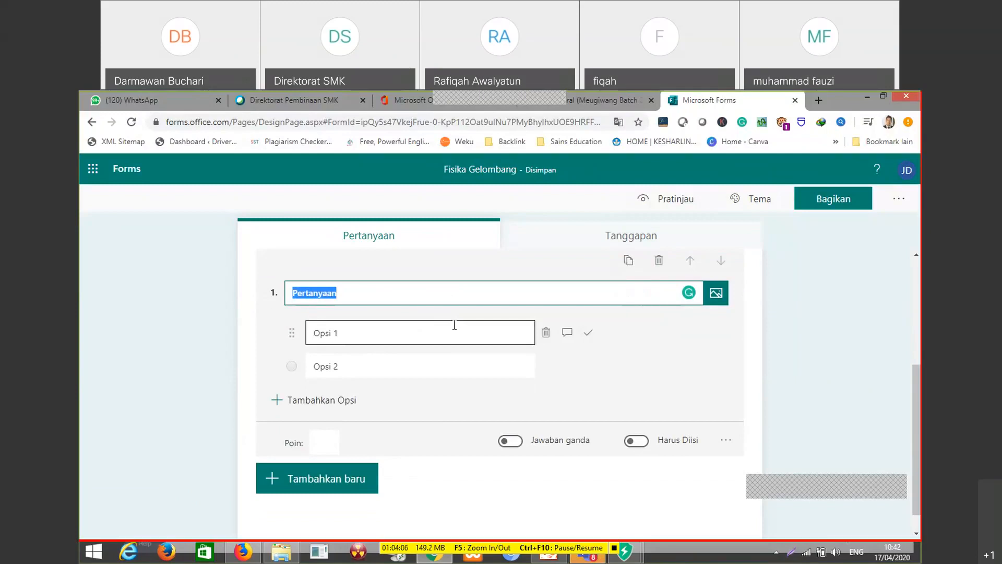
type("Gelo")
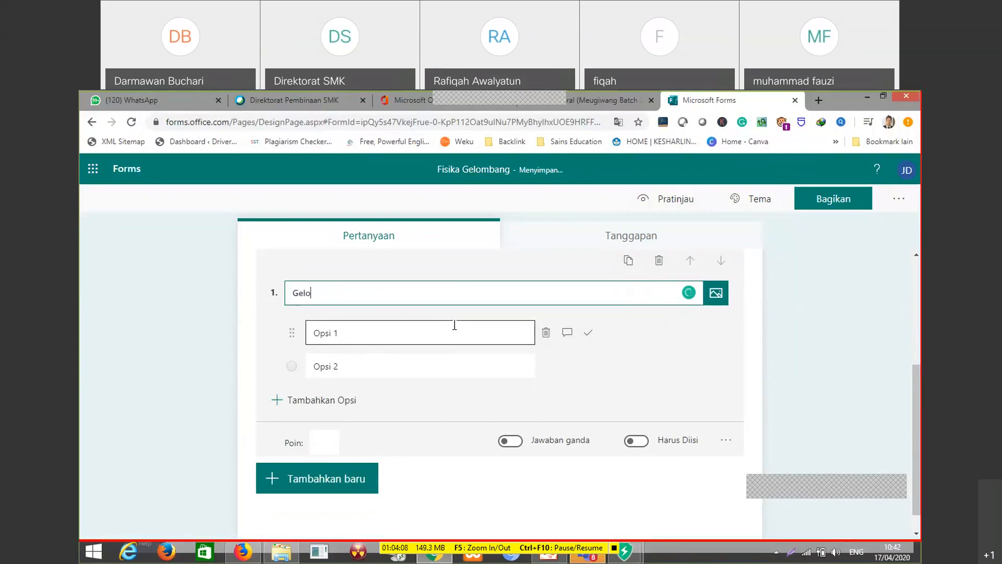
type("mbang merupakan getaran ")
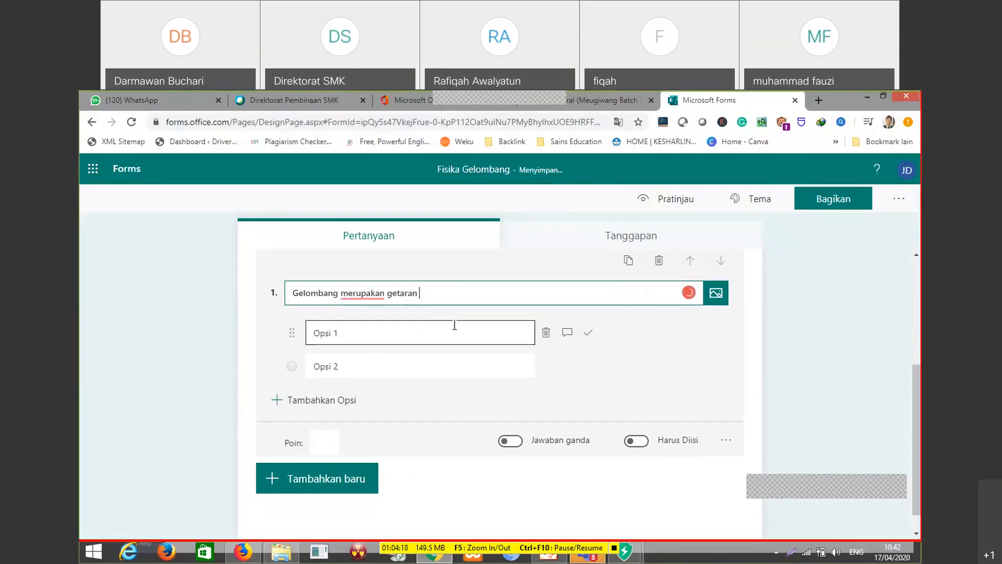
type("yang .....")
left_click(441, 334)
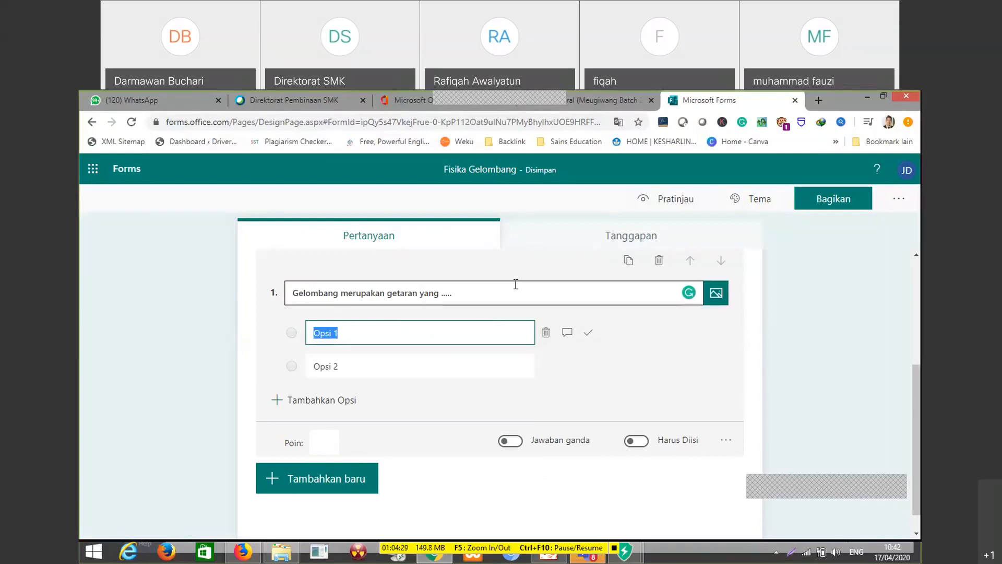
Fill the first two answer options of question 1 with "merambat" and "diam", marking "merambat" as the correct answer
type("merambat")
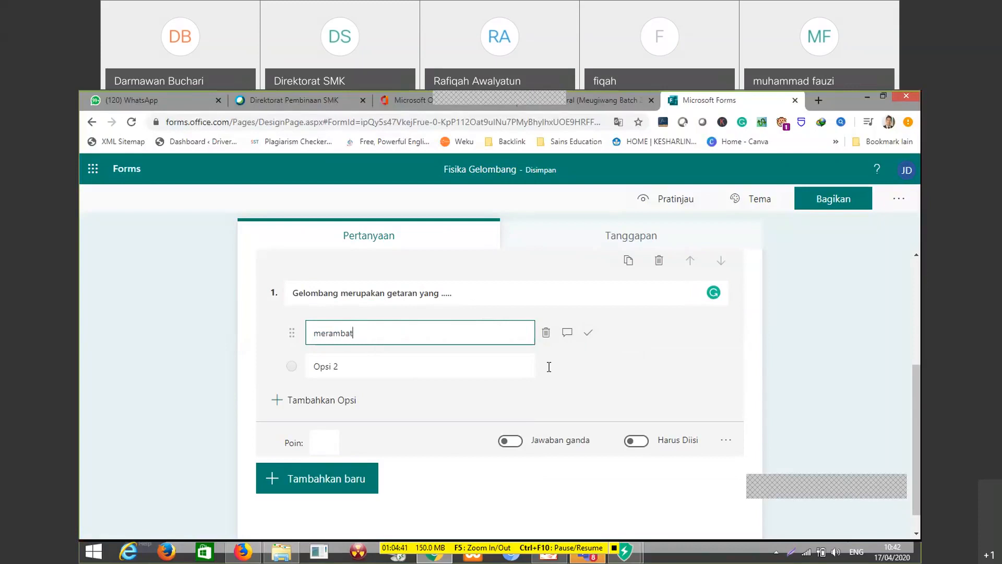
left_click(589, 334)
left_click(357, 369)
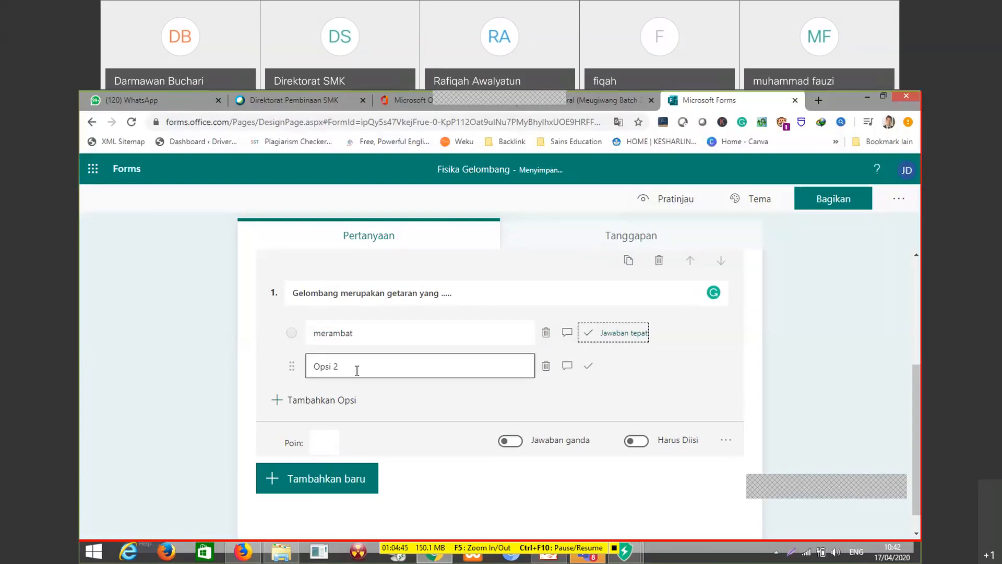
left_click(357, 370)
type("diam")
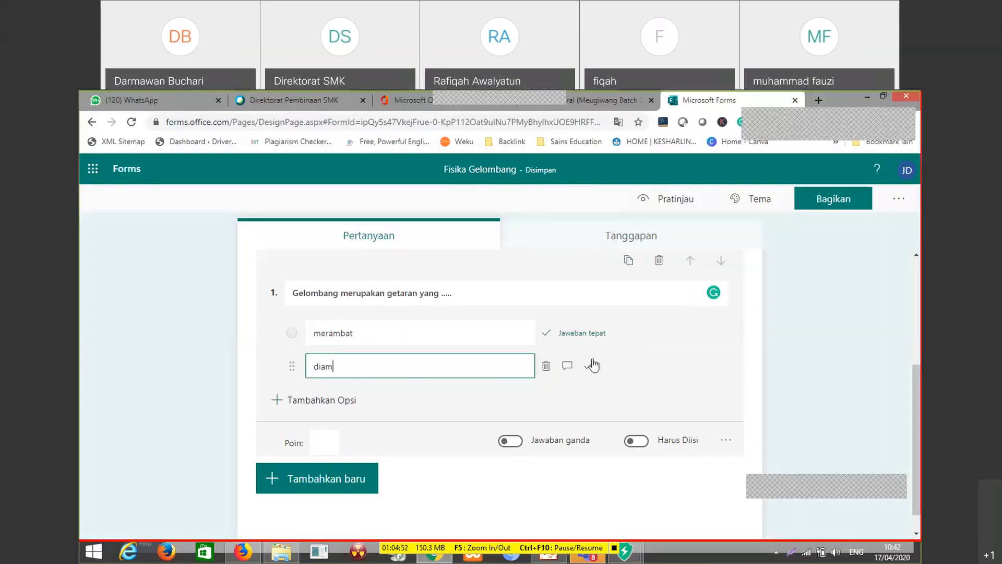
left_click(606, 333)
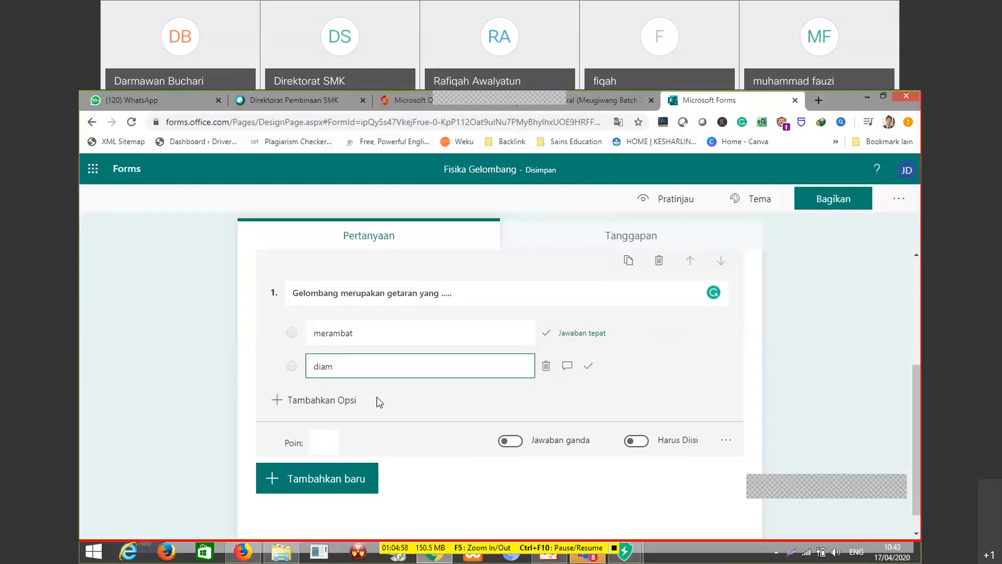
Add three more answer options to question 1, reading "nol", "jatuh" and "nihil", and close the question
scroll(383, 413, "down", 1)
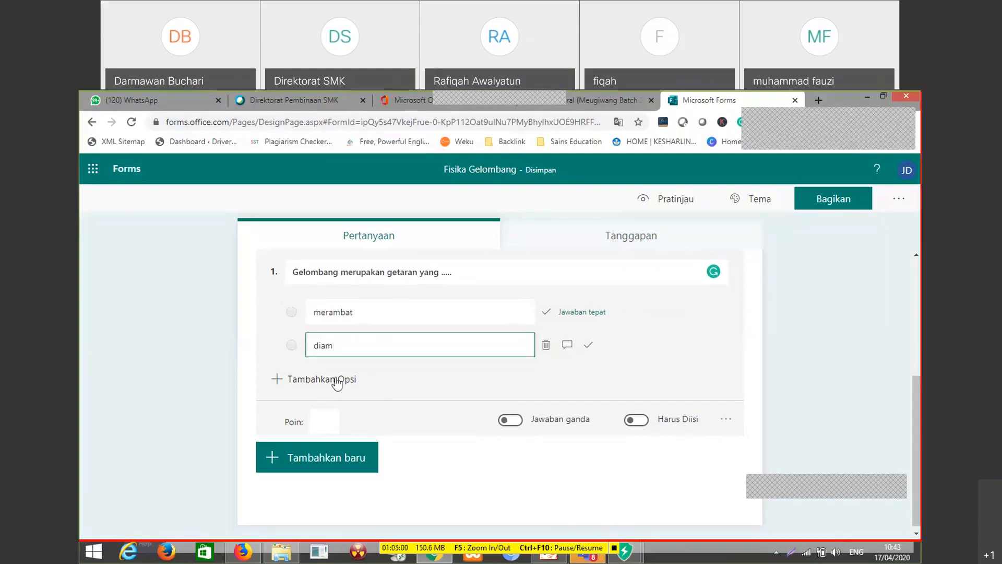
left_click(303, 380)
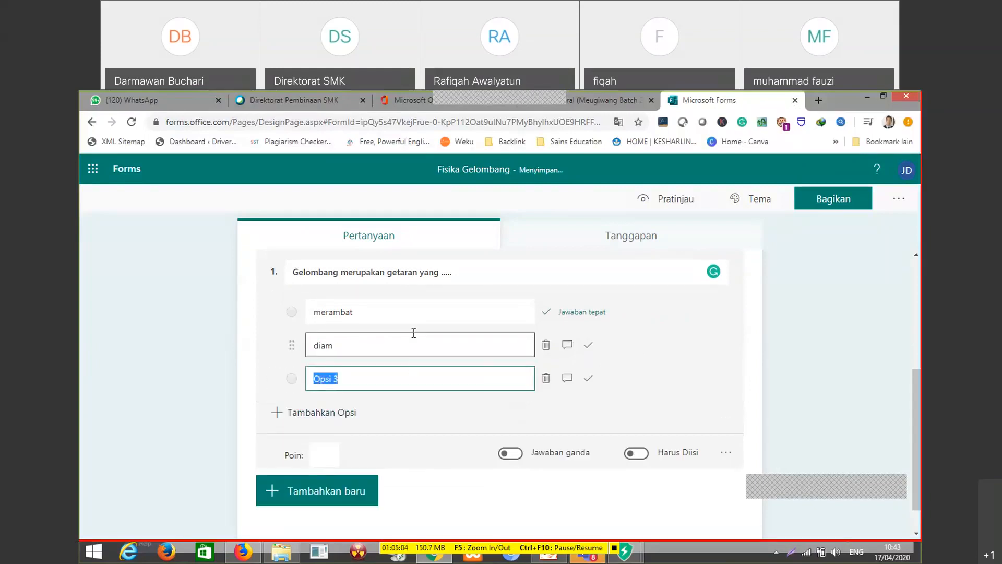
type("nol")
left_click(350, 416)
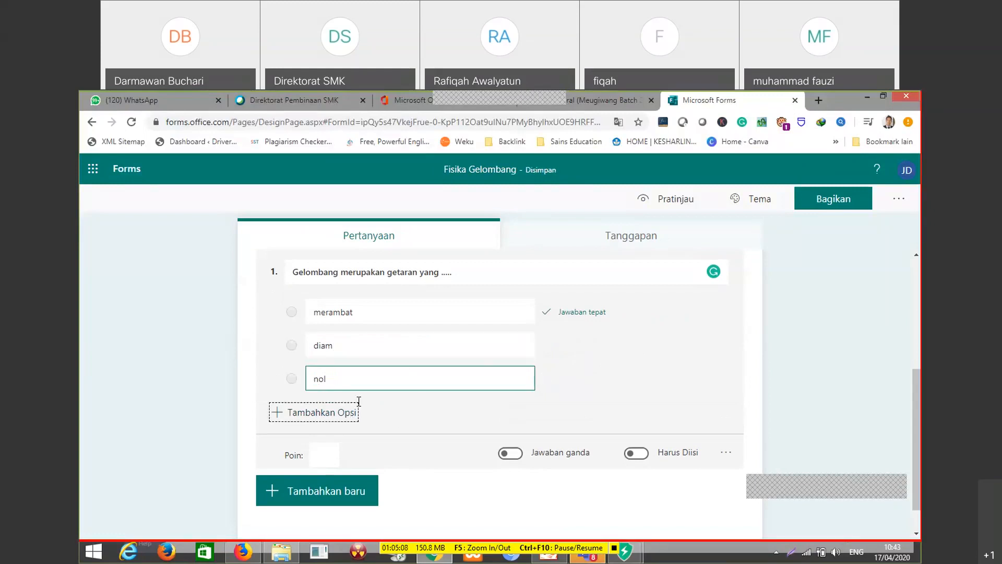
left_click(355, 405)
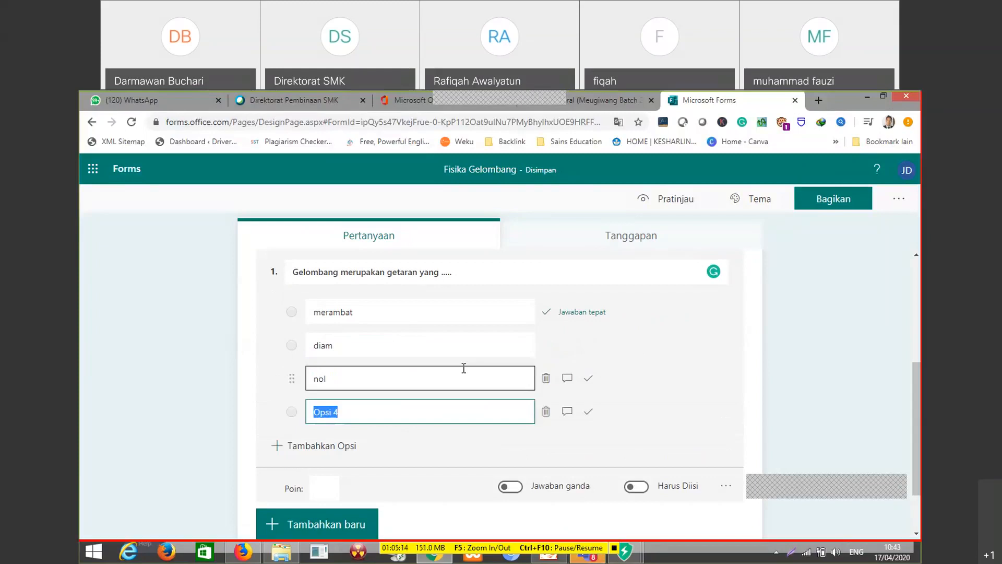
type("jatuh")
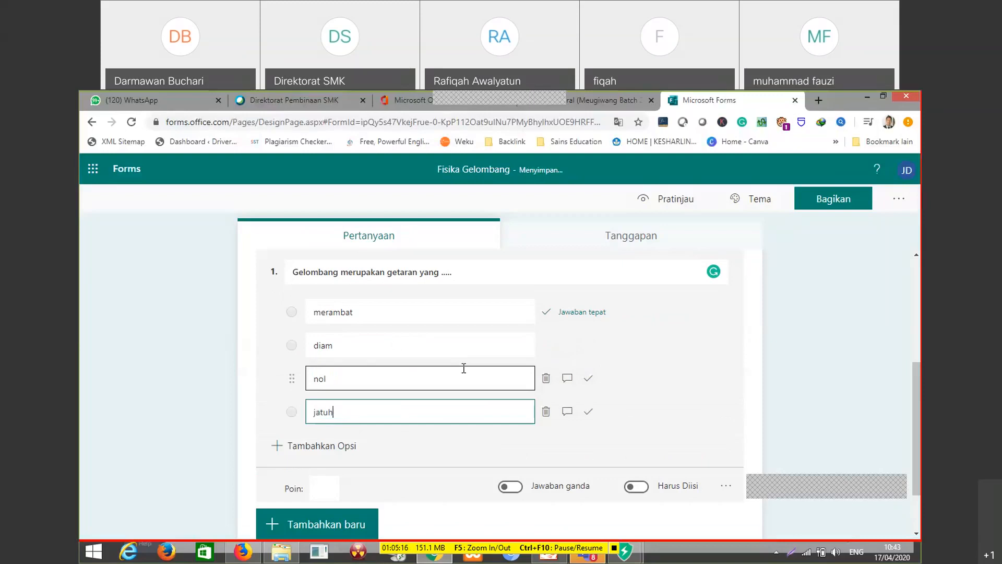
left_click(343, 447)
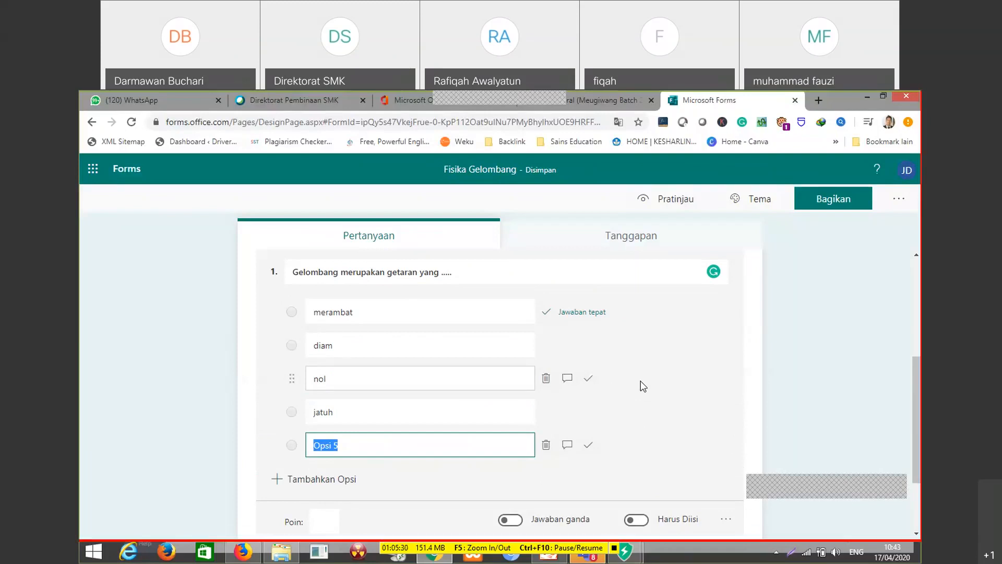
type("nihil")
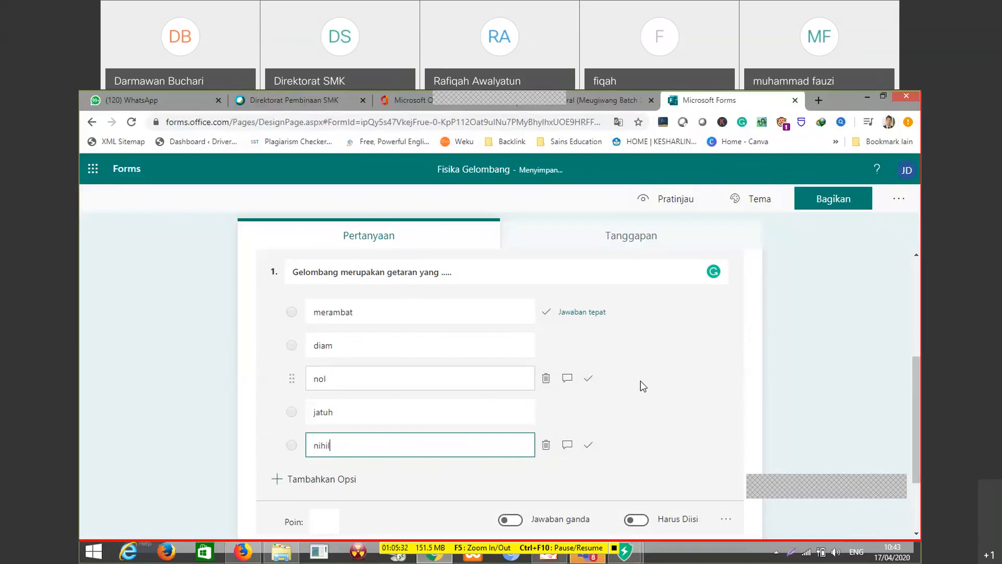
left_click(800, 403)
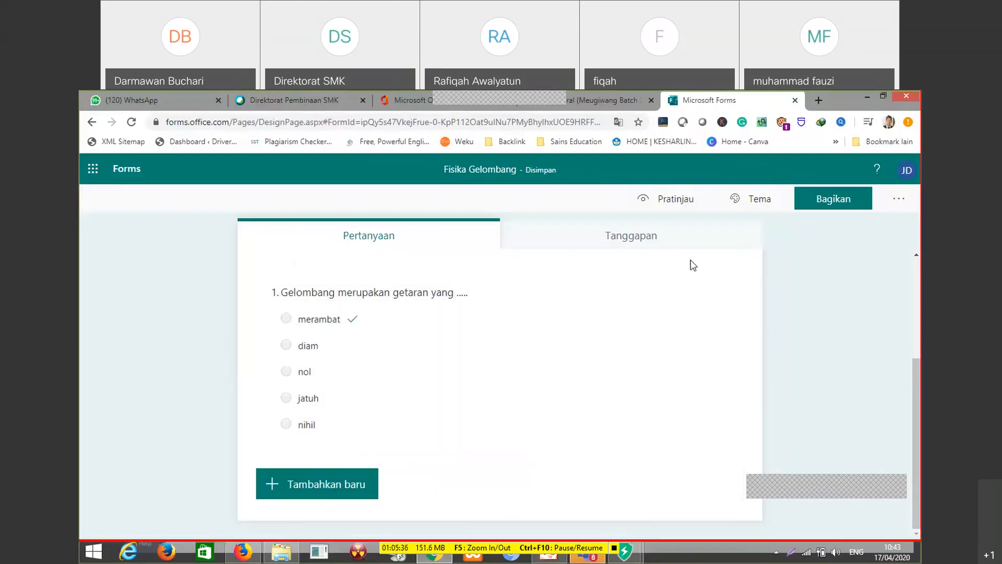
Preview the quiz in computer view, examine its header, question and answer options, and return to the editor
left_click(679, 213)
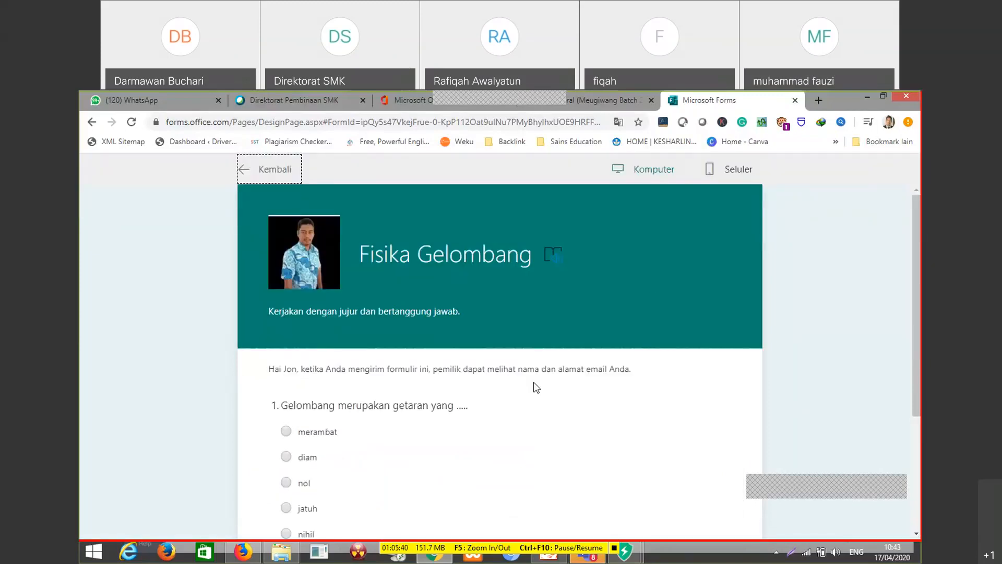
scroll(416, 496, "down", 1)
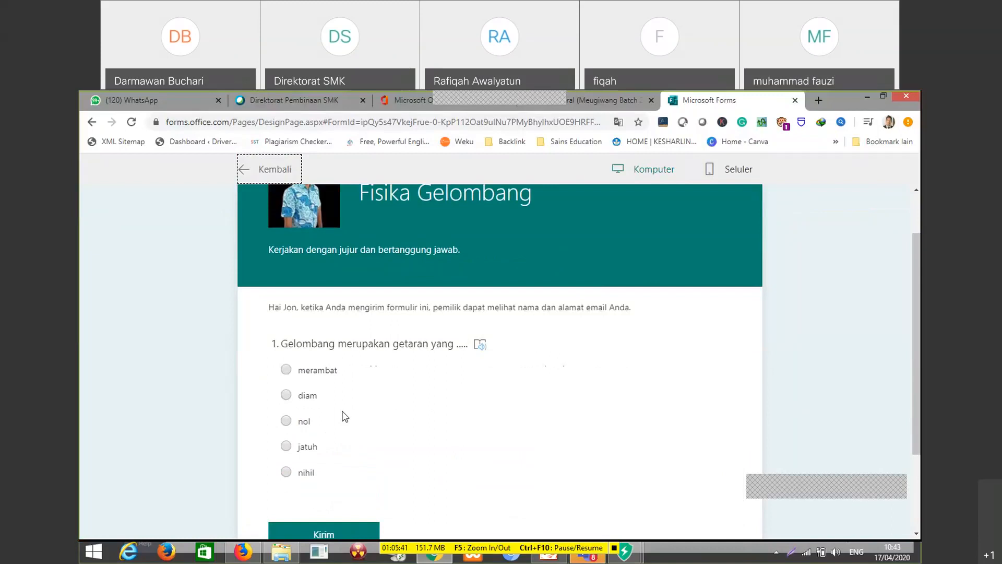
scroll(336, 245, "up", 1)
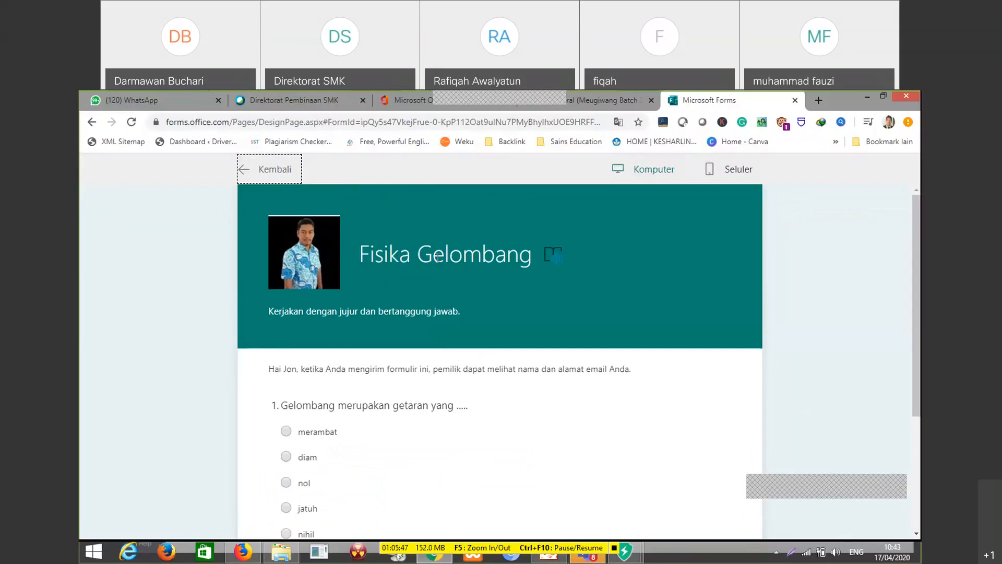
scroll(522, 298, "down", 2)
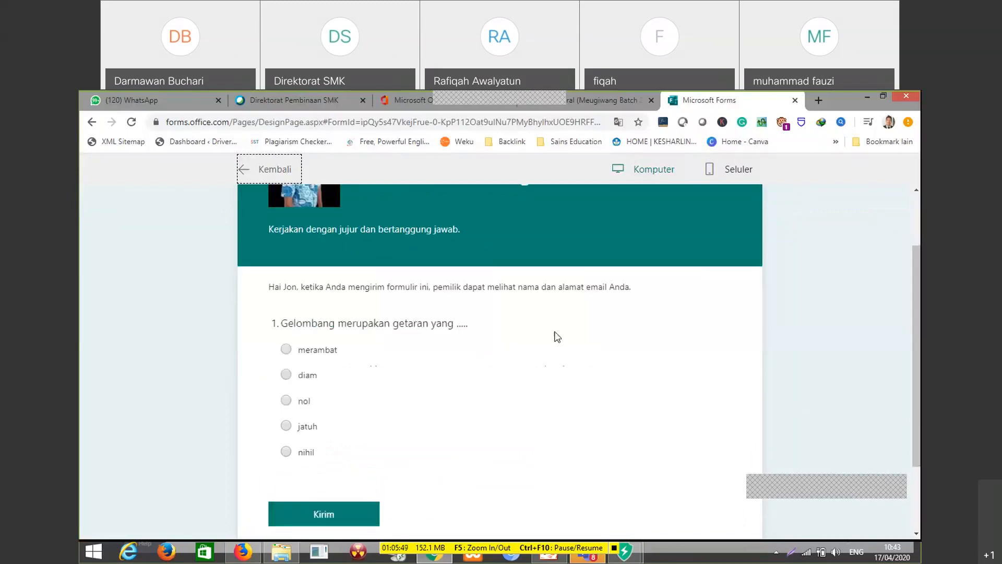
scroll(337, 388, "down", 1)
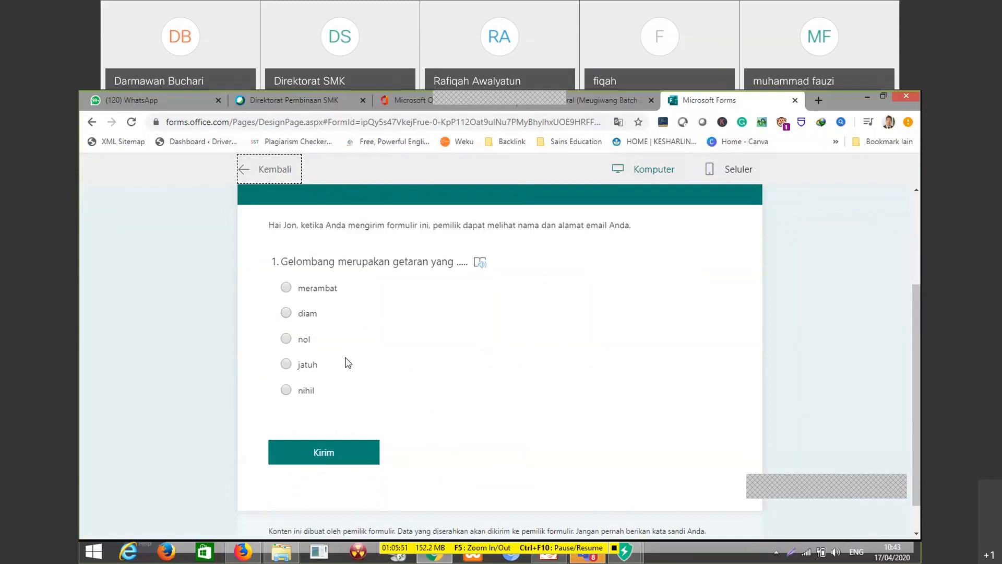
scroll(344, 362, "up", 1)
scroll(383, 368, "up", 1)
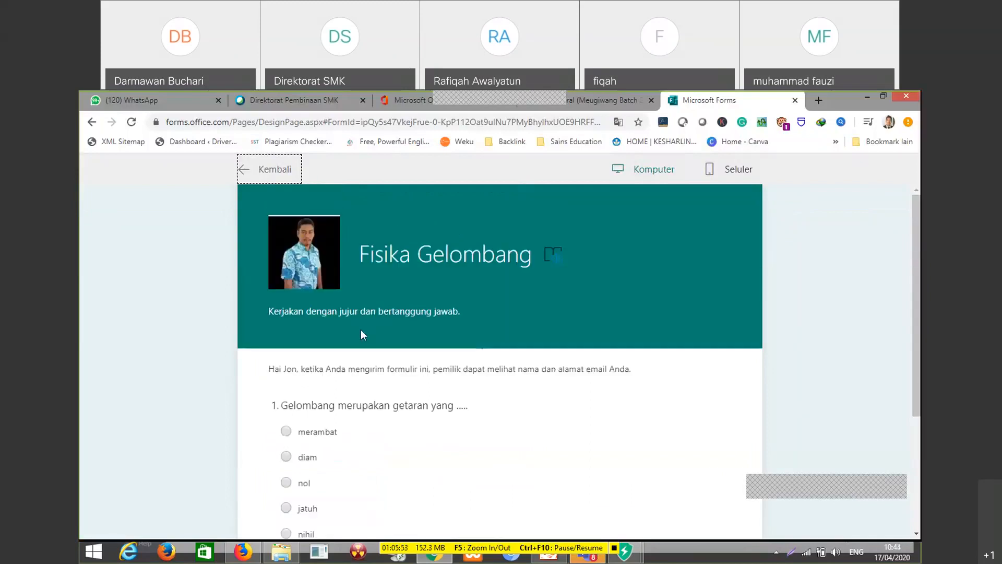
scroll(351, 389, "down", 1)
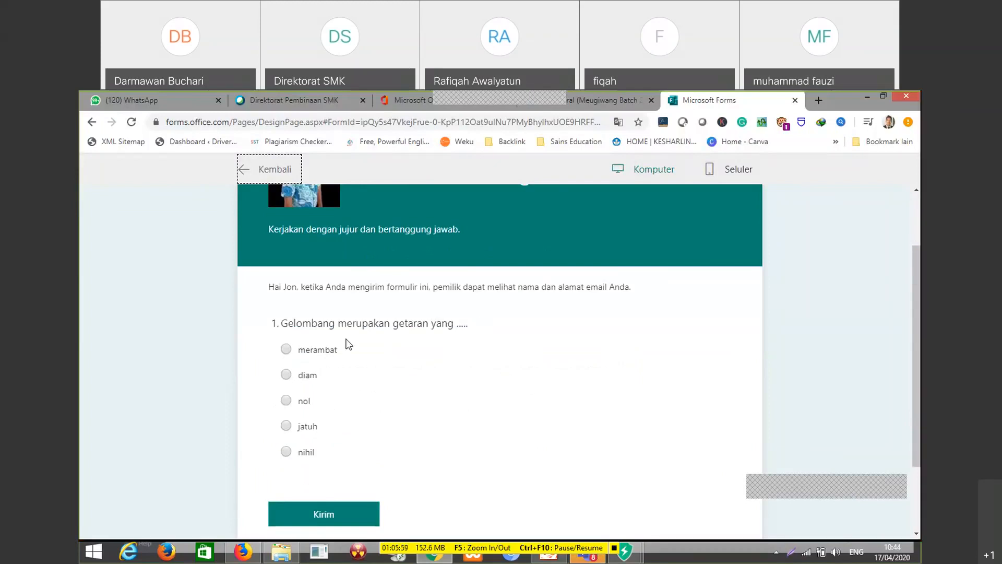
scroll(291, 365, "up", 1)
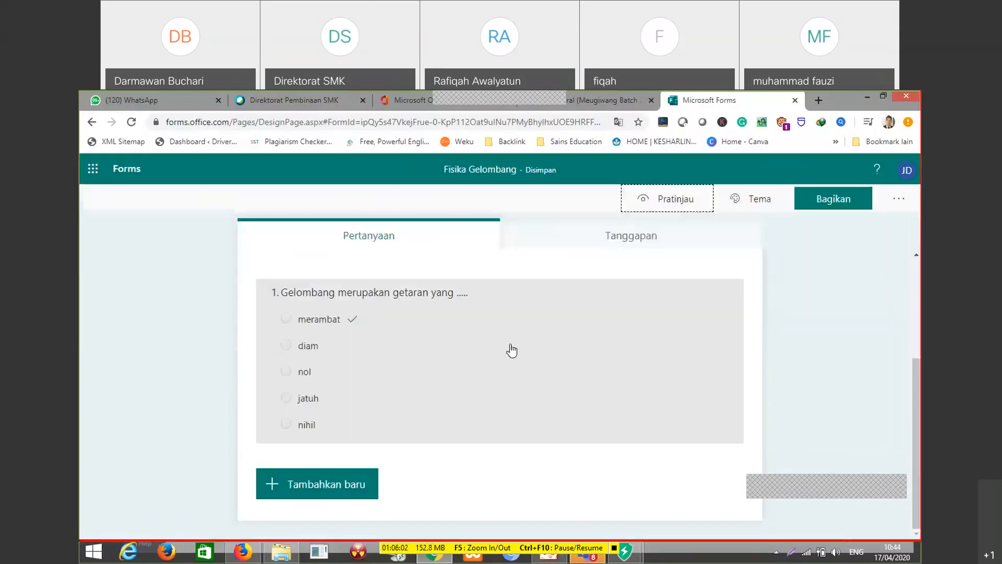
Add a second multiple-choice question reading "Sebuah gelombang berjalan dengan persamaan gelombang"
left_click(327, 477)
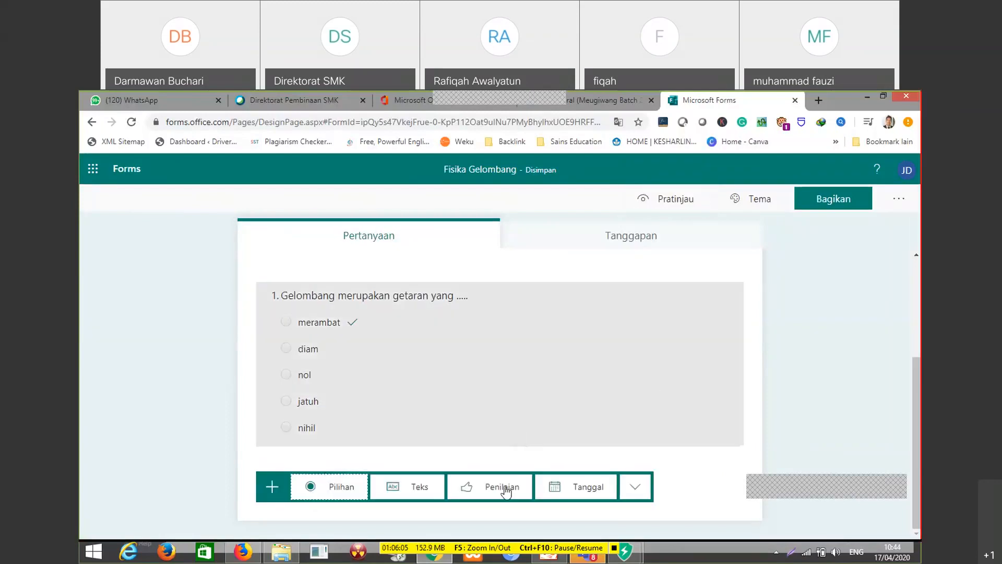
left_click(336, 495)
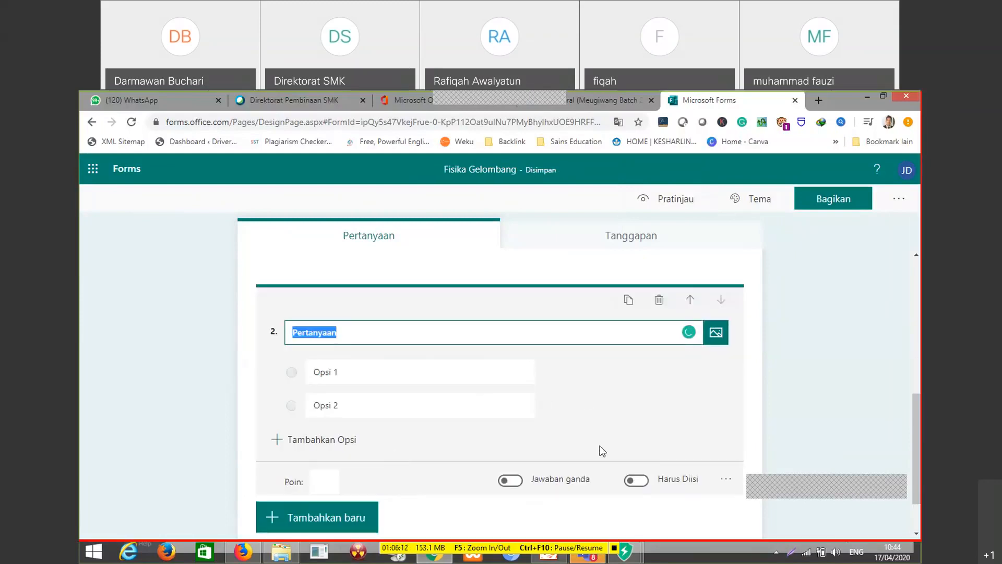
type("Seb")
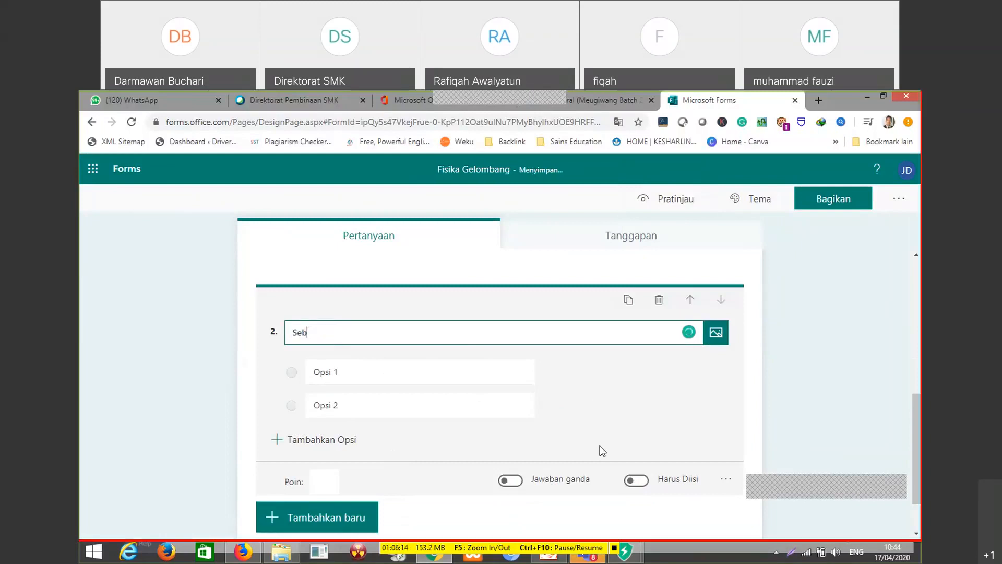
type("uah gelom")
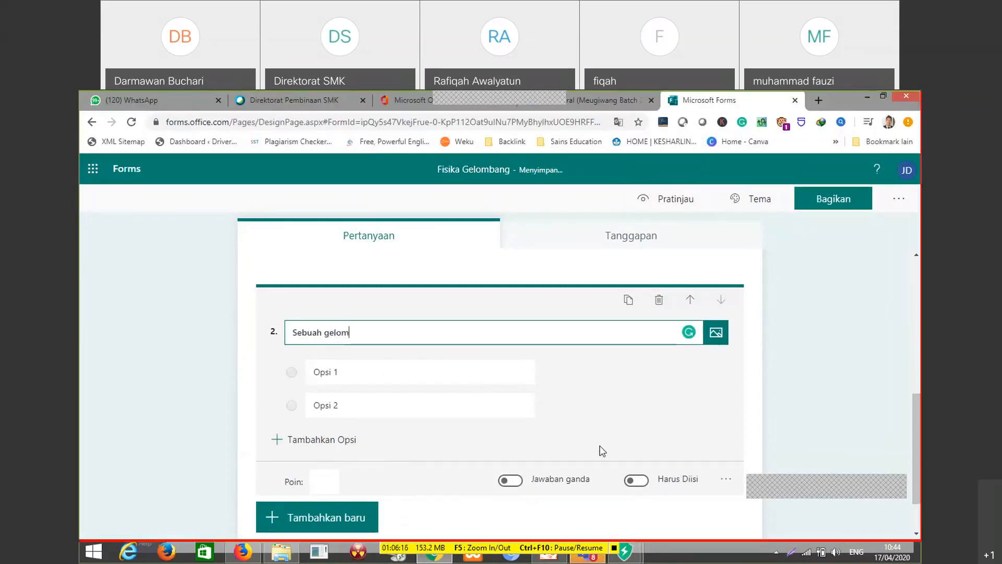
type("bang berj")
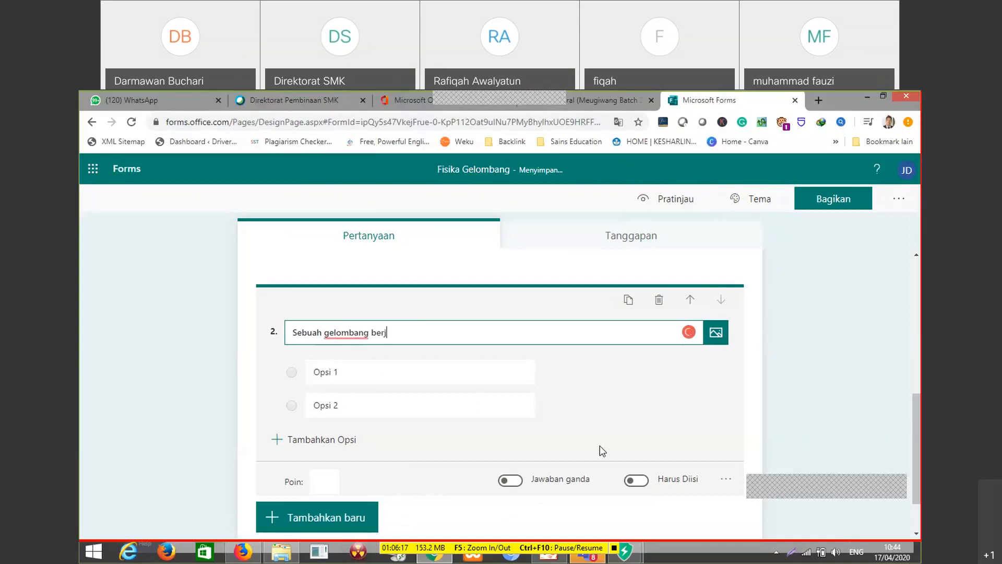
type("alan dengan persamaan gelombang")
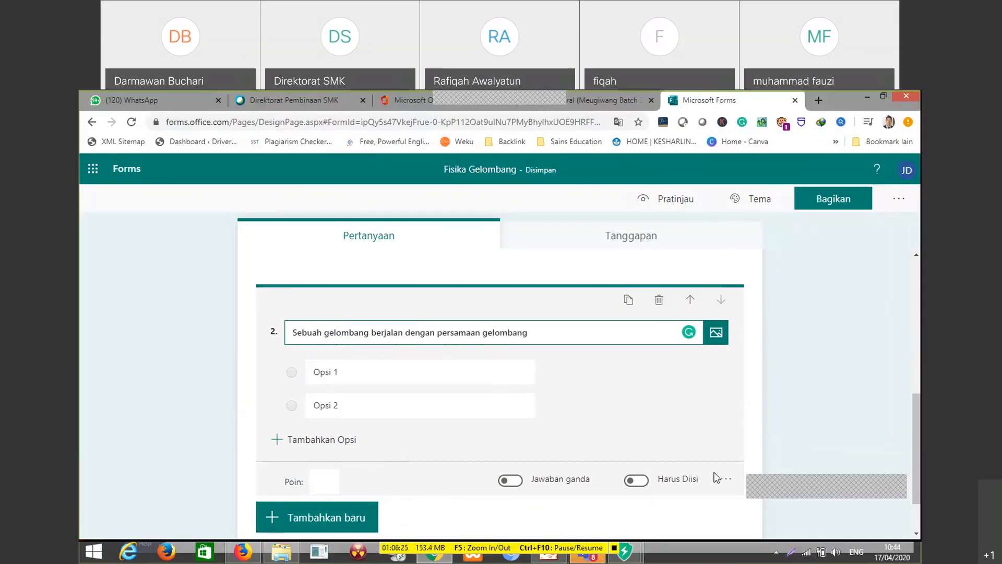
Make the second question, about the travelling wave's equation, required to answer (Harus Diisi)
scroll(518, 315, "down", 1)
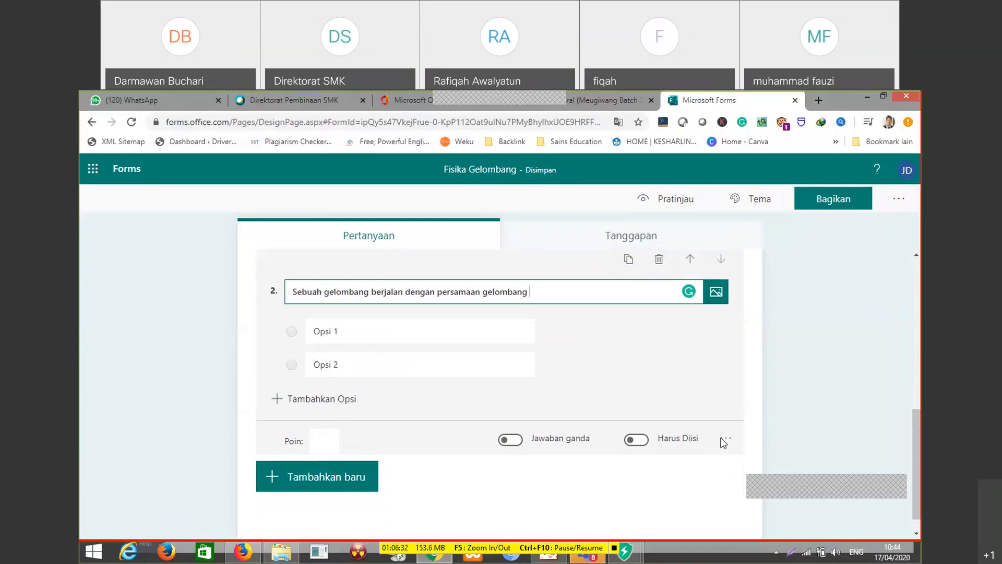
scroll(722, 437, "up", 2)
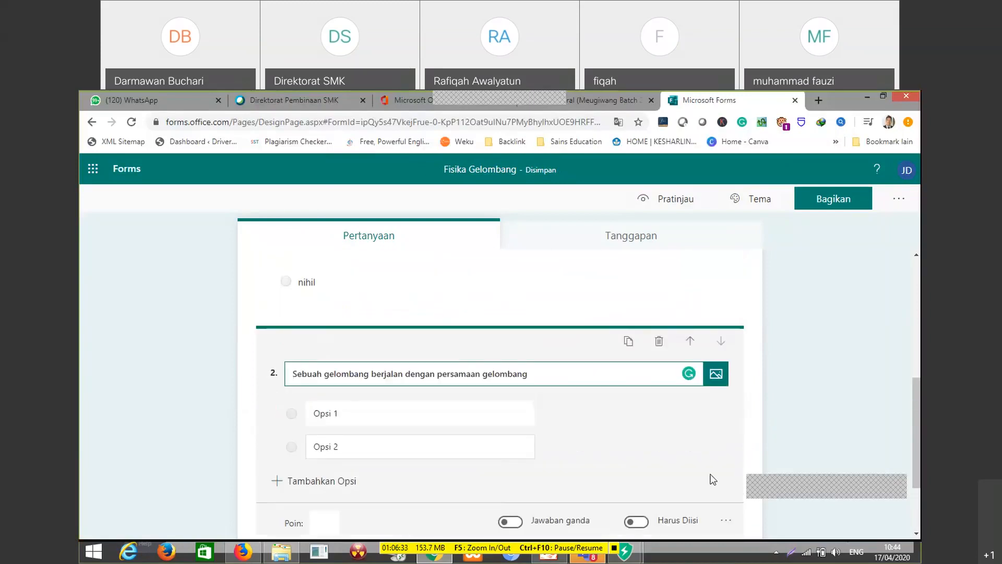
scroll(698, 478, "down", 2)
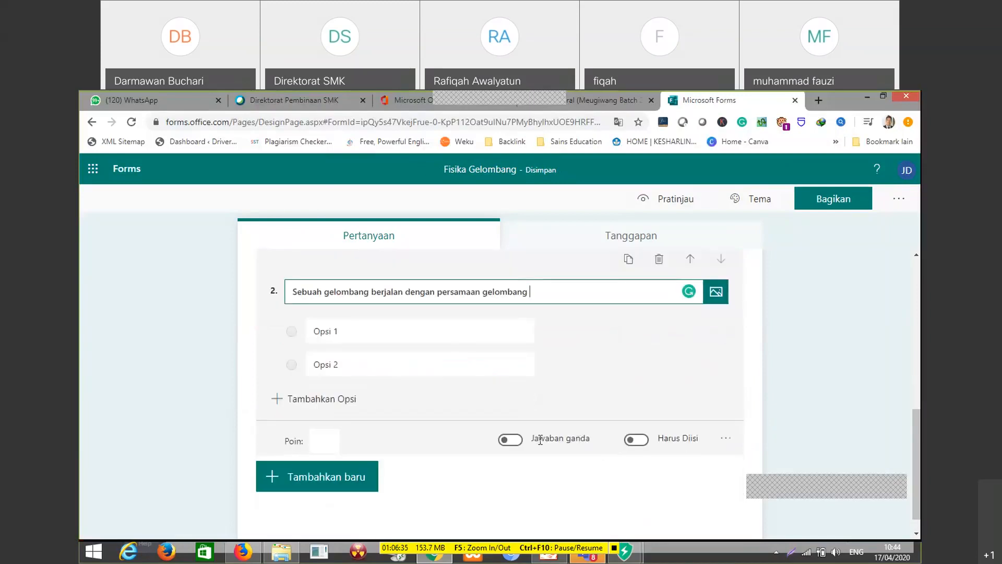
left_click(637, 440)
Reopen question 1, "Gelombang merupakan getaran yang .....", and make it required to answer as well
scroll(470, 399, "up", 3)
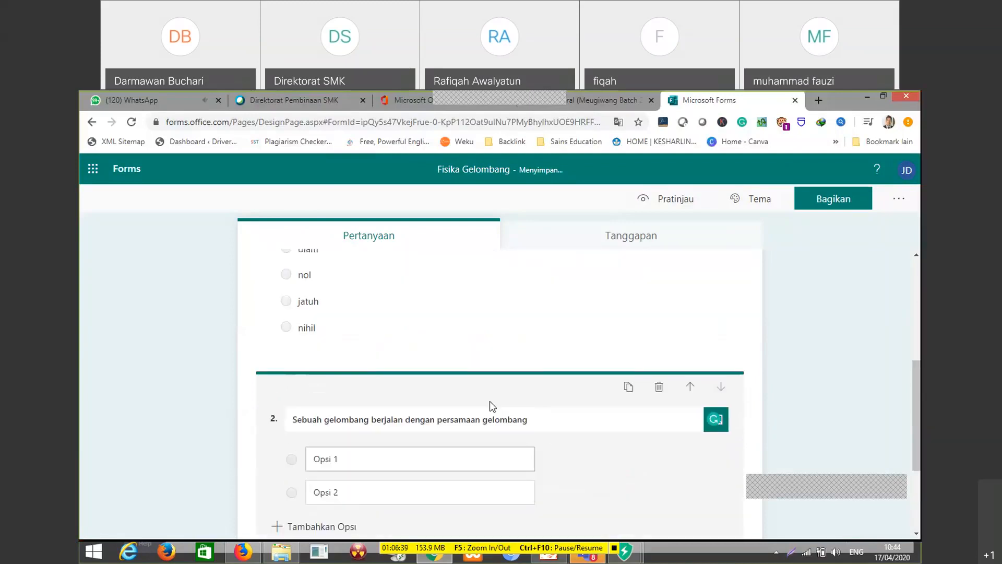
left_click(585, 373)
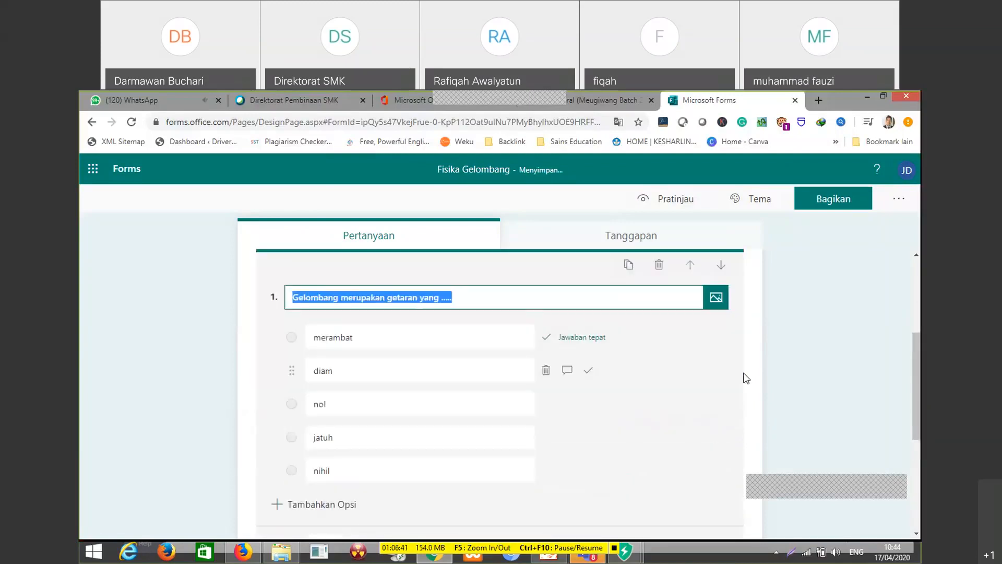
scroll(735, 421, "down", 2)
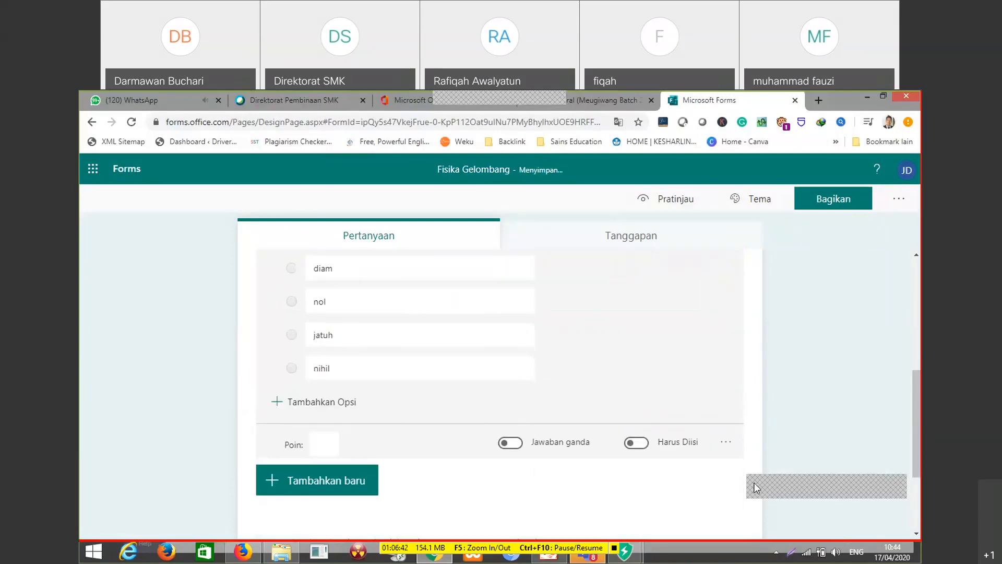
left_click(653, 448)
scroll(689, 455, "down", 1)
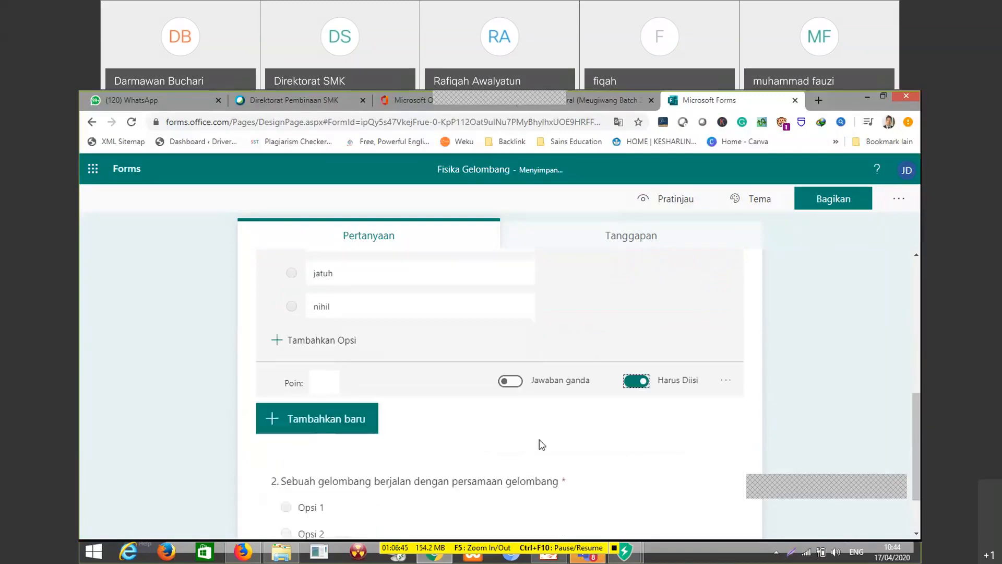
scroll(381, 368, "up", 1)
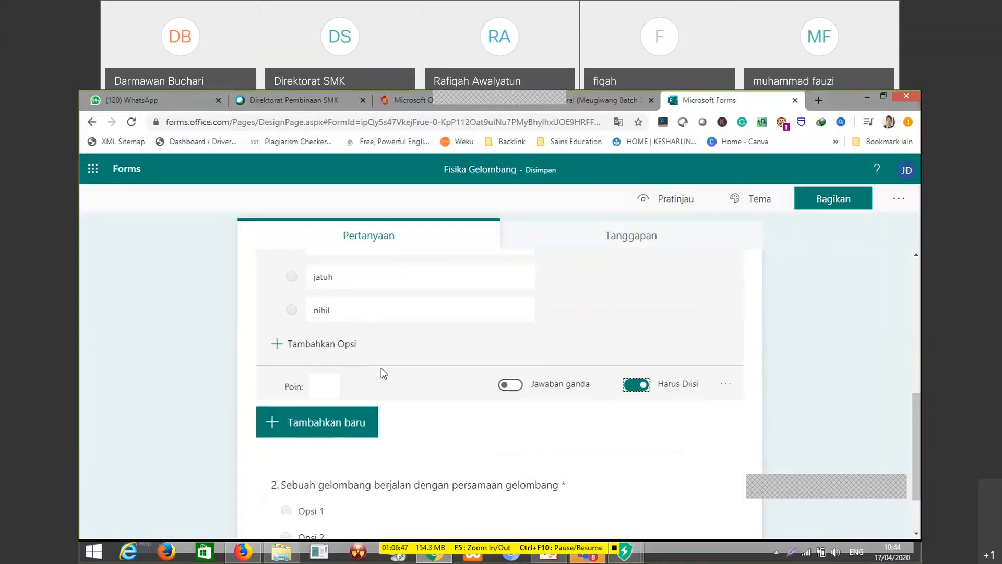
scroll(381, 372, "up", 2)
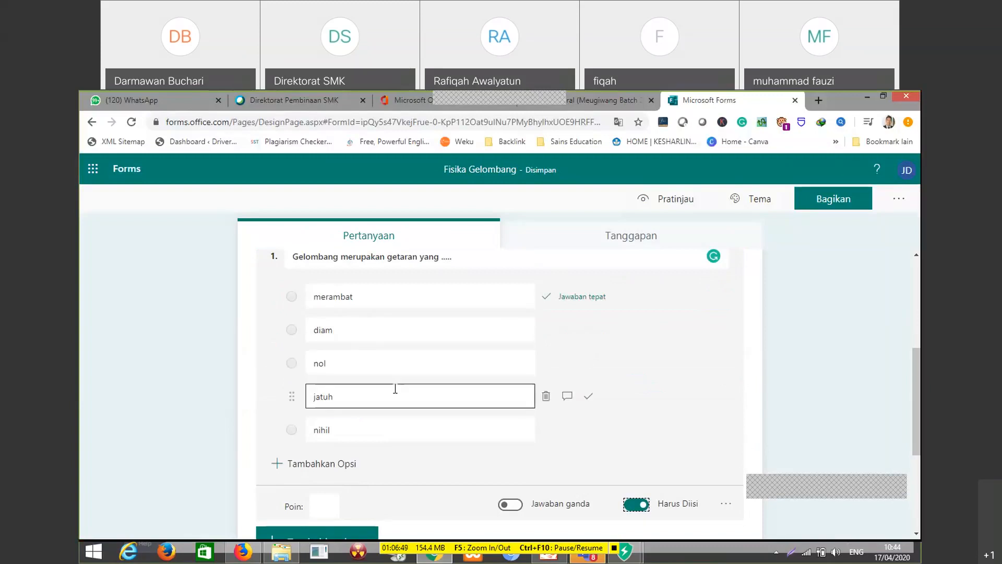
Set the points for question 1, "Gelombang merupakan getaran yang .....", to 20
scroll(395, 389, "down", 1)
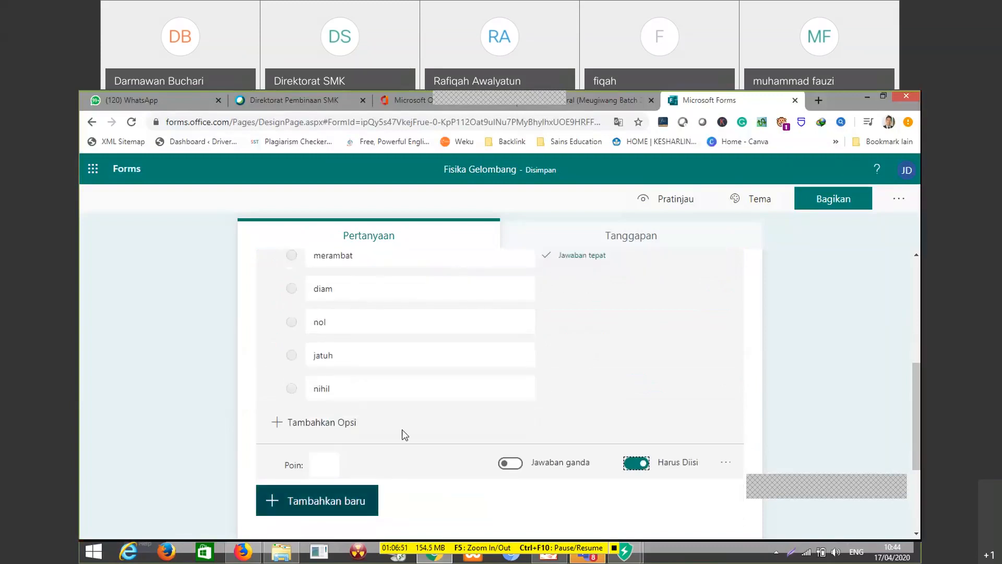
left_click(325, 465)
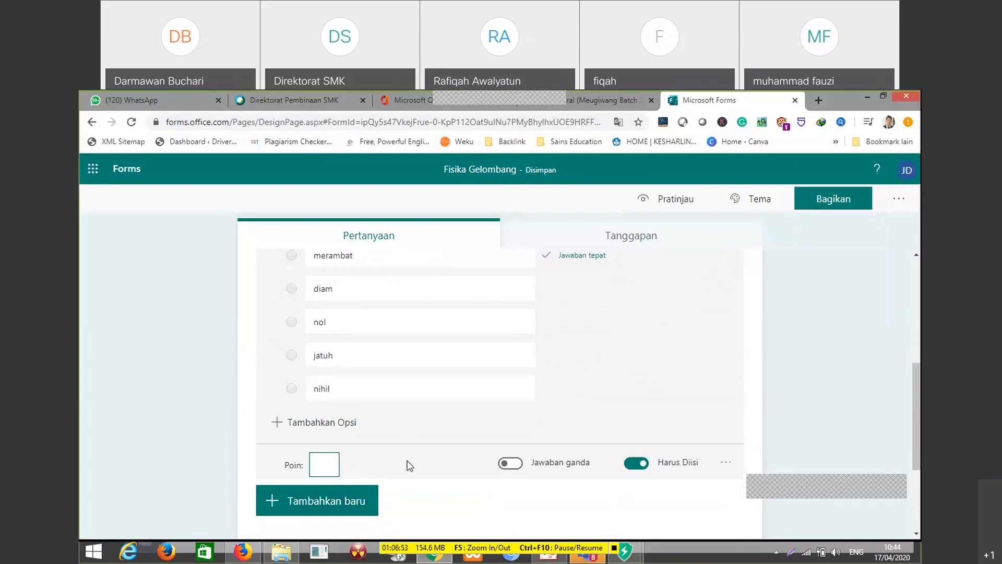
type("20")
Turn on the Matematika option for question 2, "Sebuah gelombang berjalan dengan persamaan gelombang"
scroll(694, 470, "down", 3)
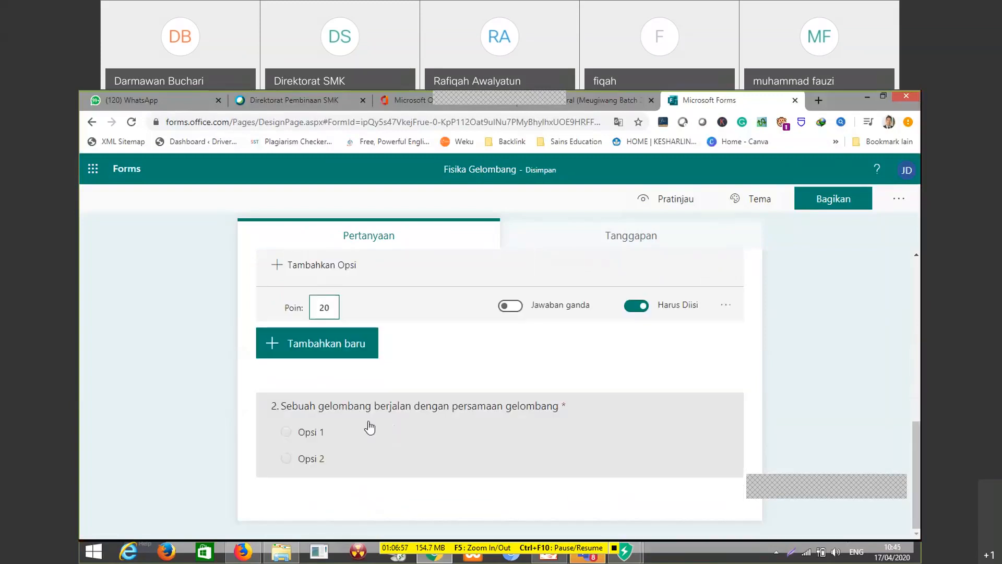
left_click(369, 425)
scroll(600, 459, "down", 1)
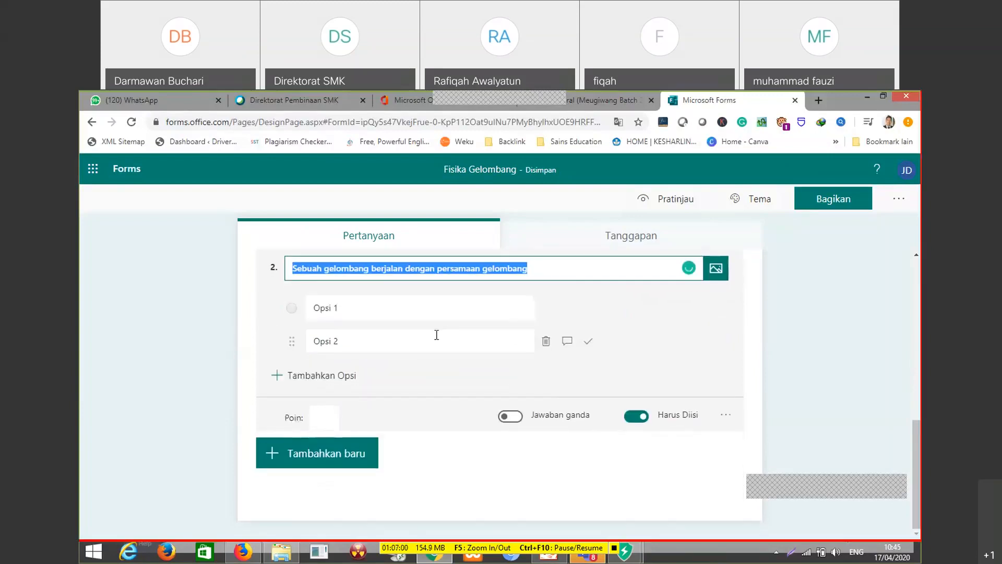
left_click(569, 272)
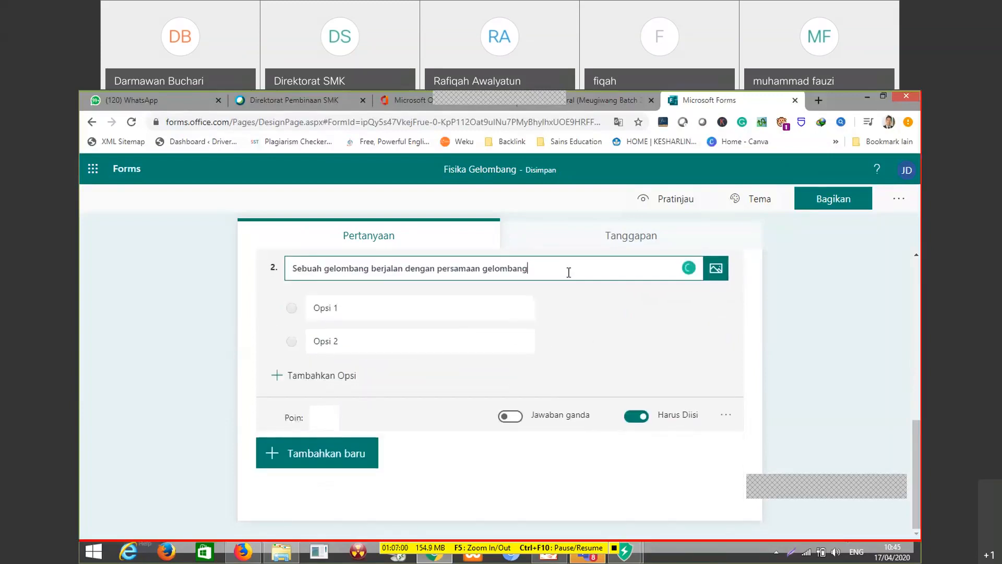
left_click(726, 416)
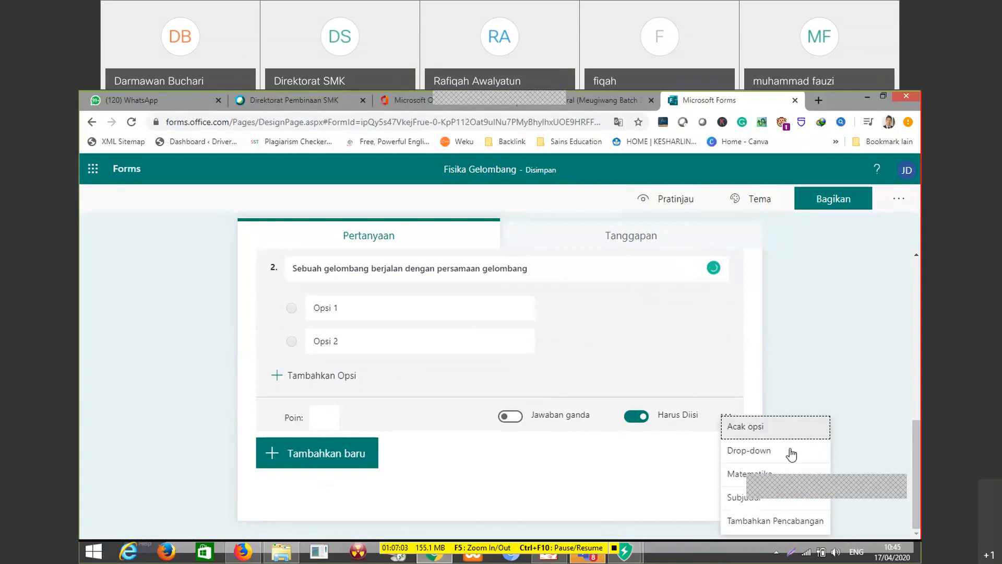
left_click(733, 476)
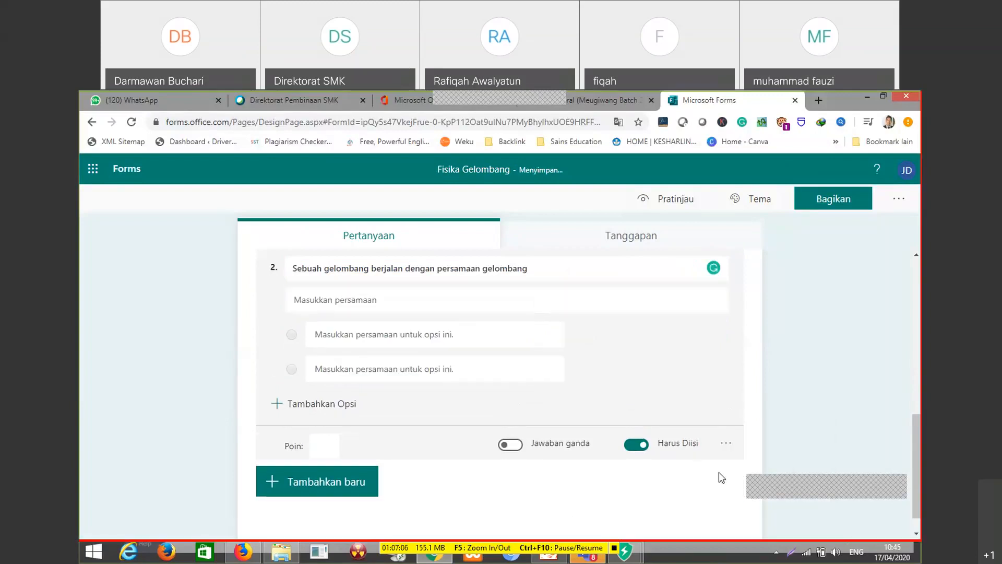
Enter y = 2A sin as the equation under question 2's text
left_click(456, 302)
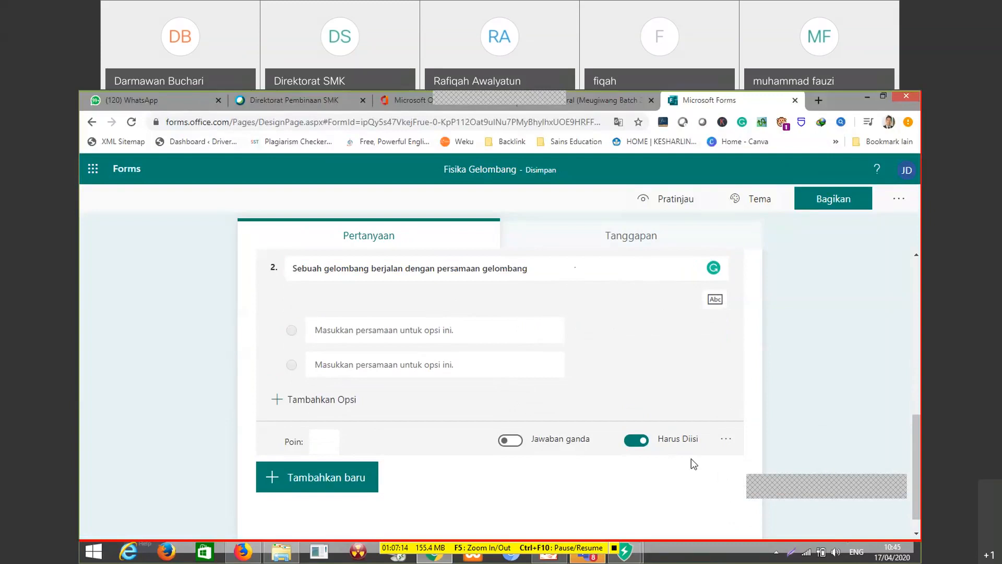
left_click(425, 327)
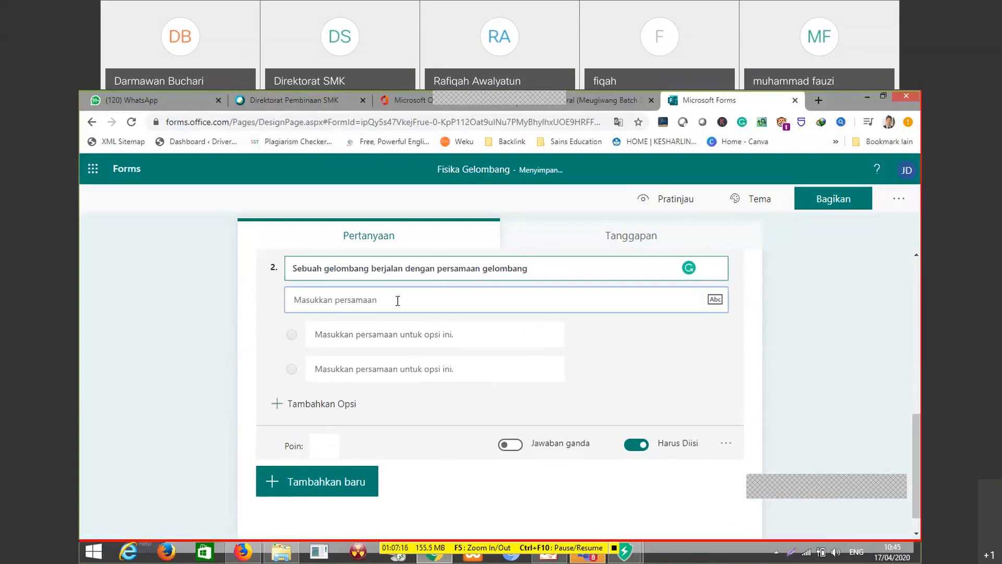
left_click(396, 300)
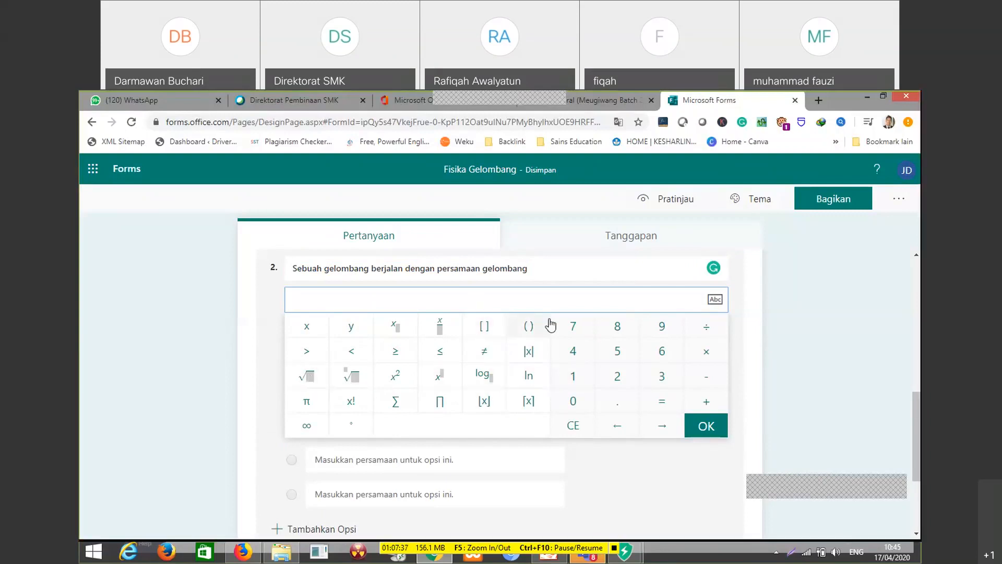
type("y = 24")
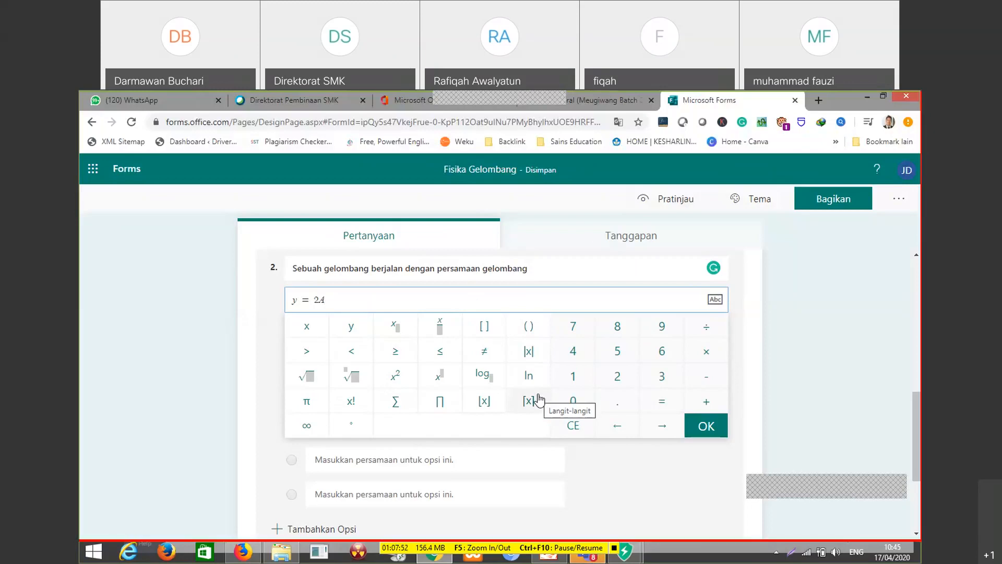
type("sin")
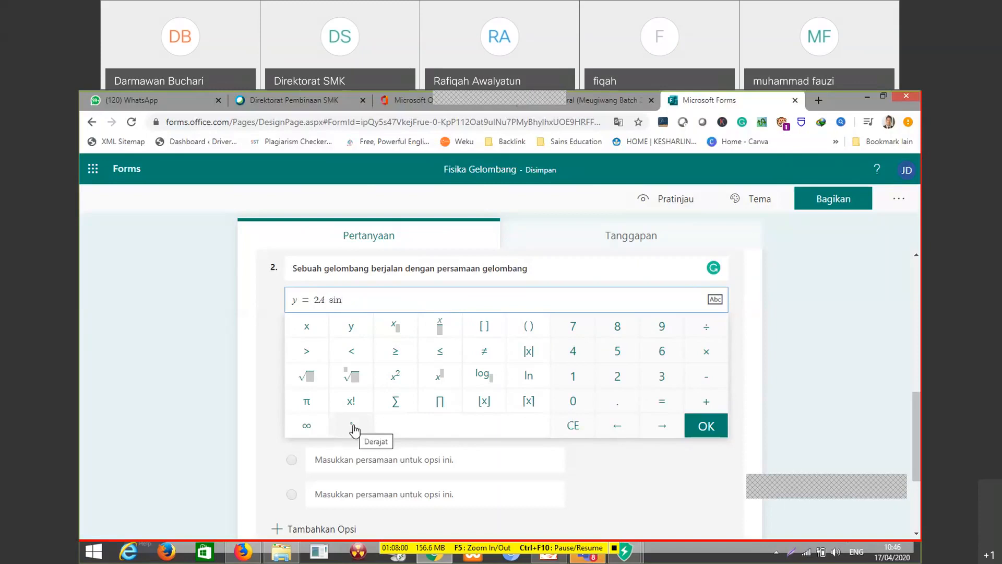
Look through the equation keypad's symbols, and open the Online LaTeX Equation Editor at csdn.codecogs.com in a new browser tab
scroll(460, 361, "up", 2)
scroll(489, 382, "down", 3)
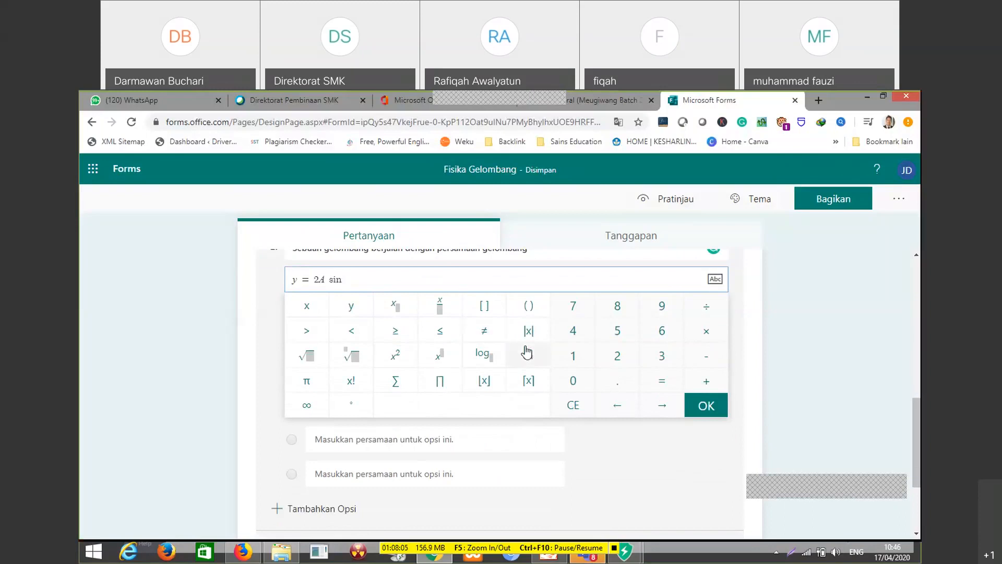
scroll(552, 381, "up", 1)
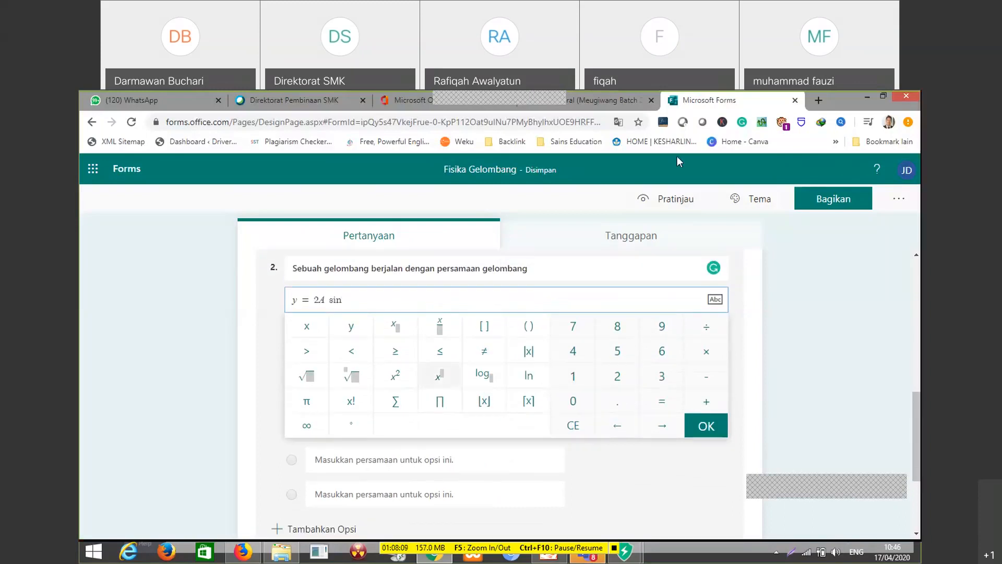
left_click(818, 101)
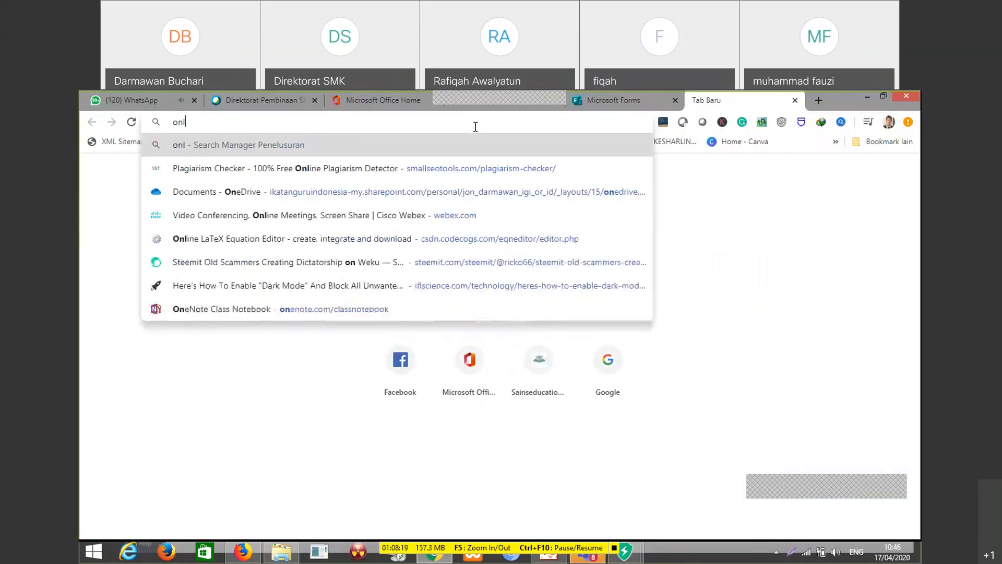
type("i")
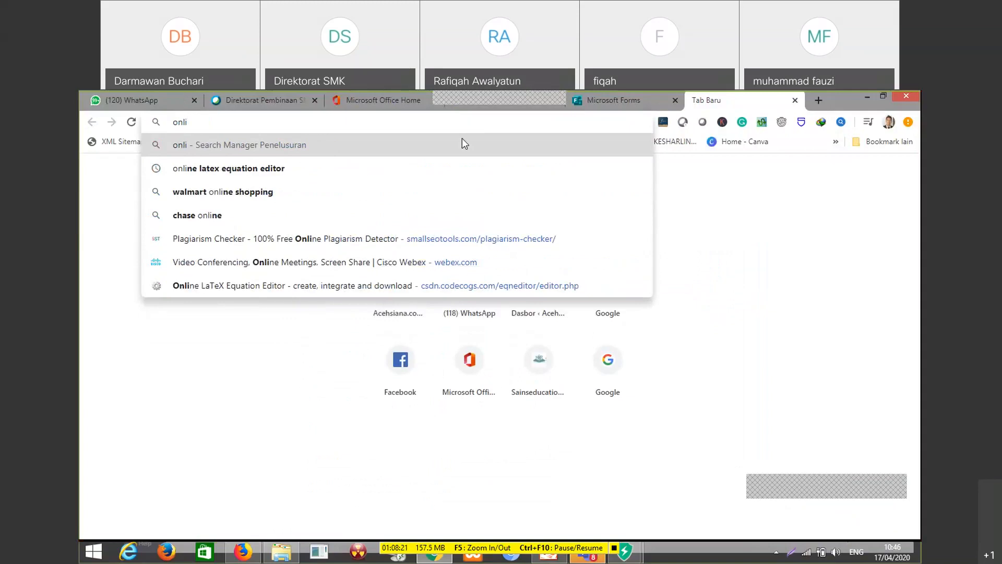
left_click(387, 286)
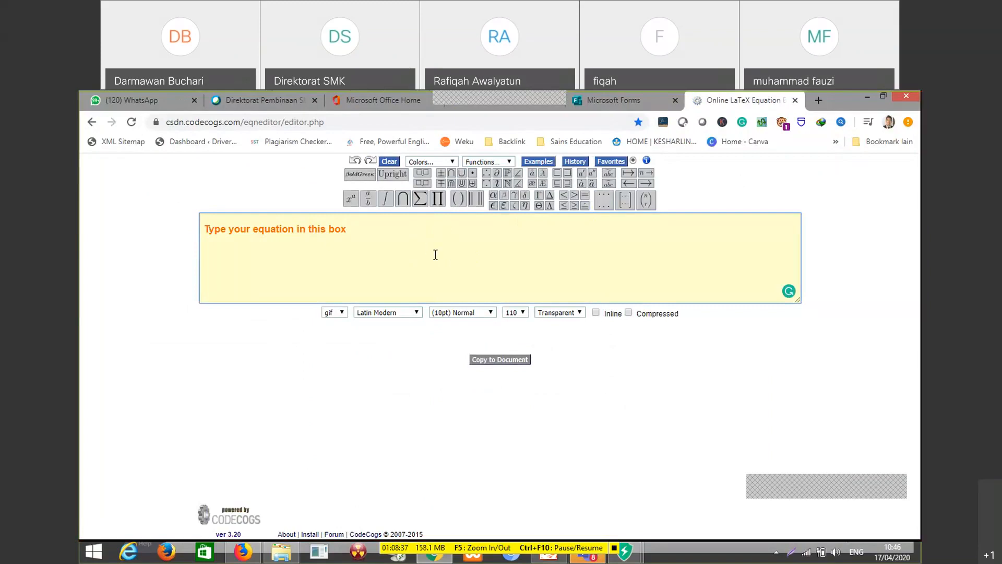
Write the LaTeX code \math{y=2A sin } in the equation editor, with a space before sin
type("\\")
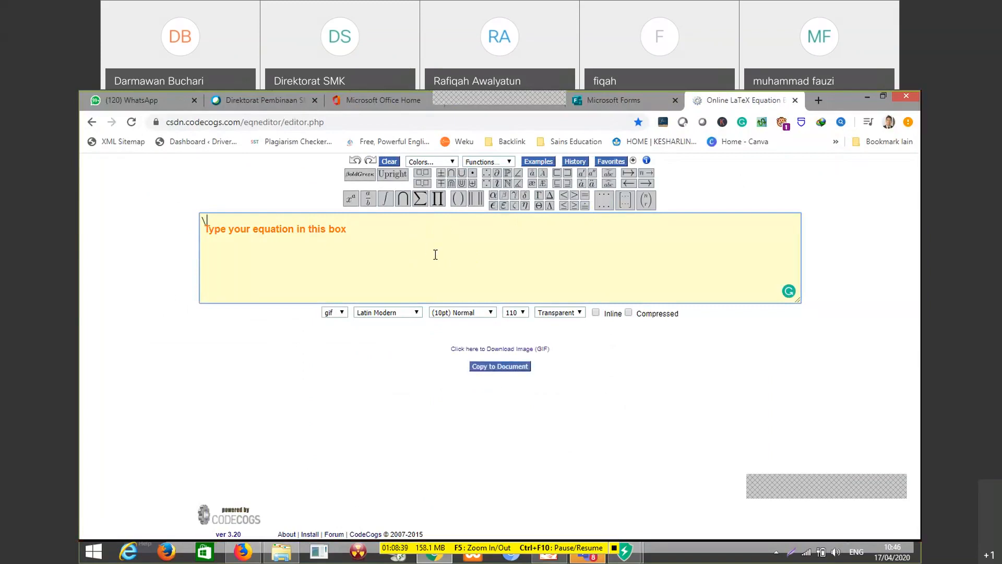
type("math")
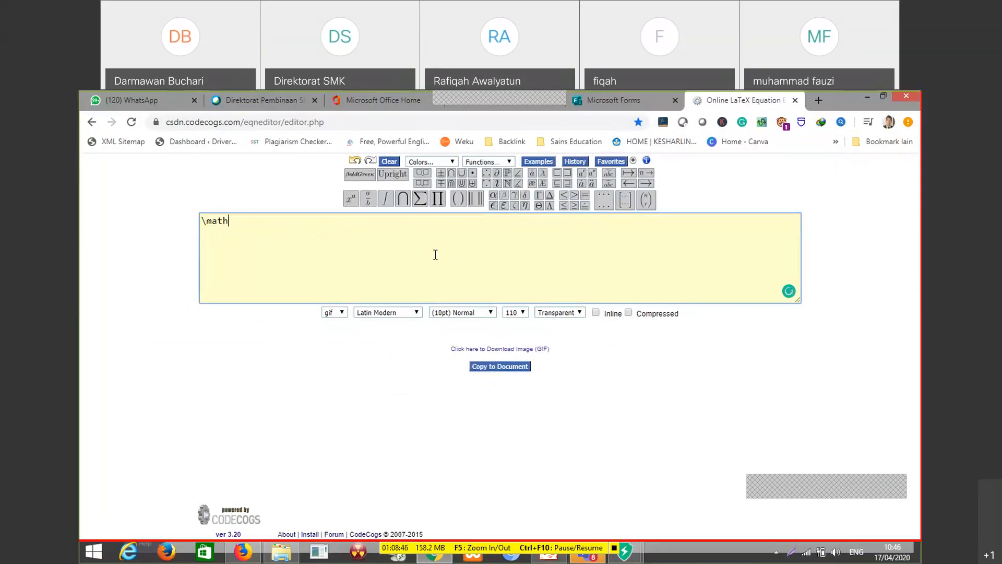
type("{")
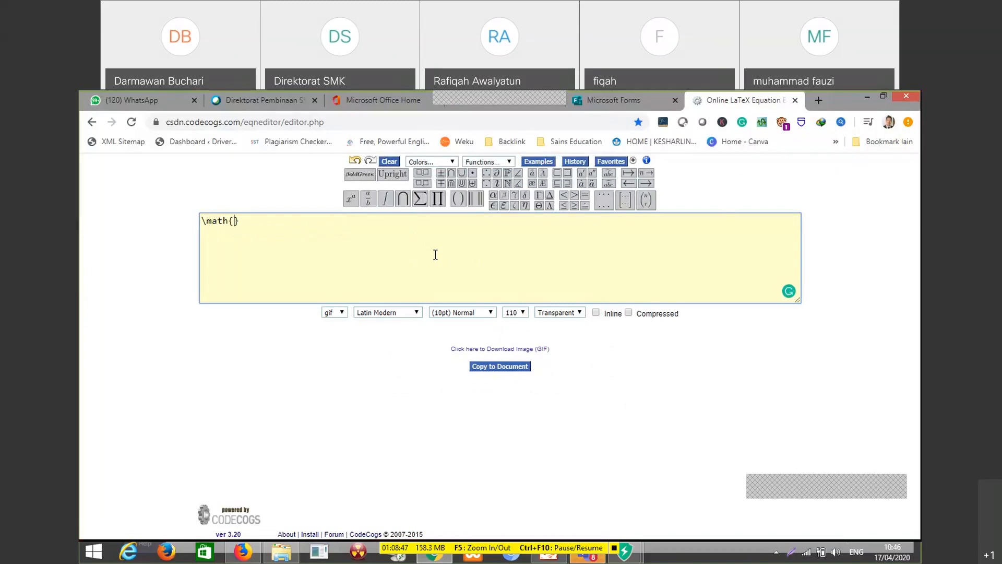
type("y=")
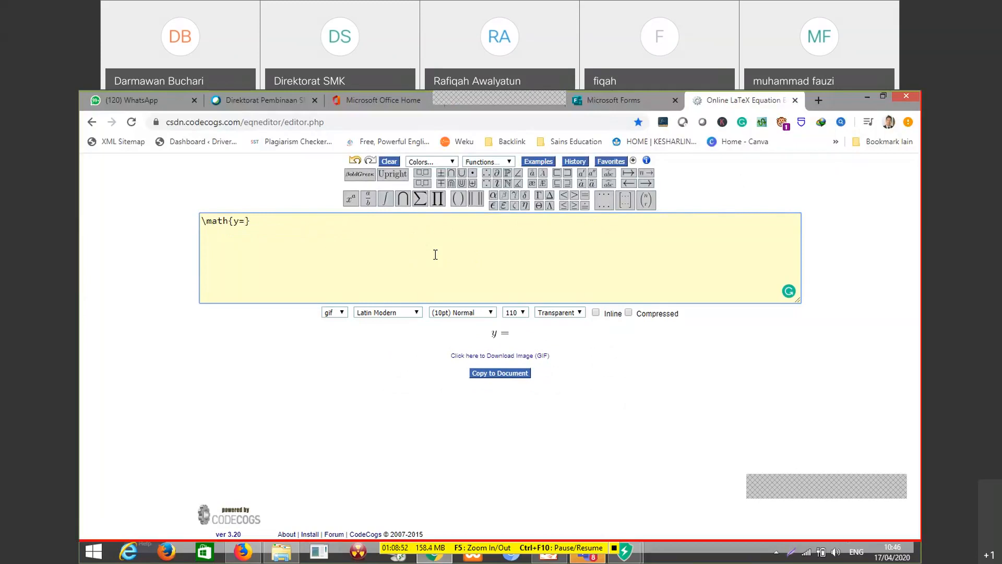
type("2A")
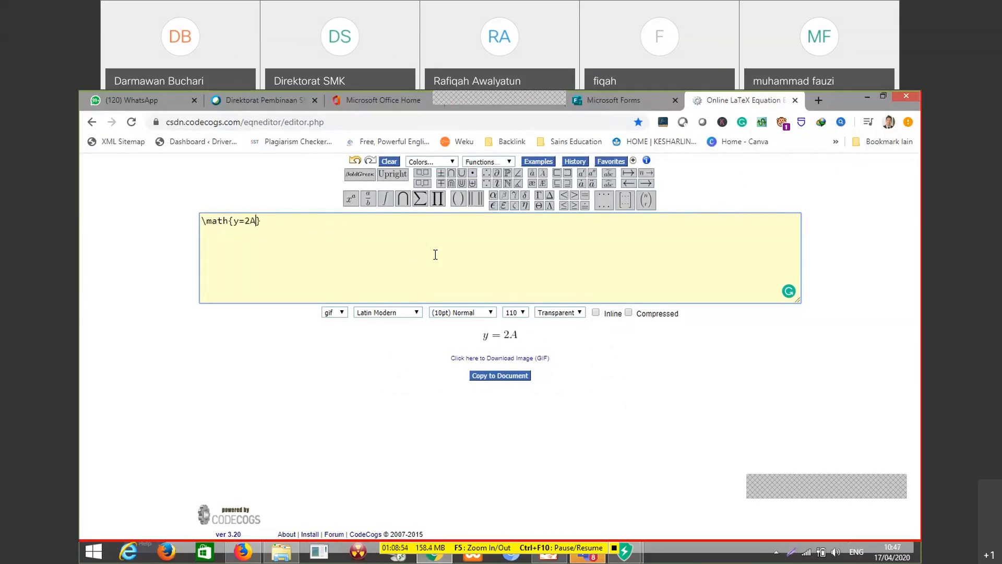
type("sin")
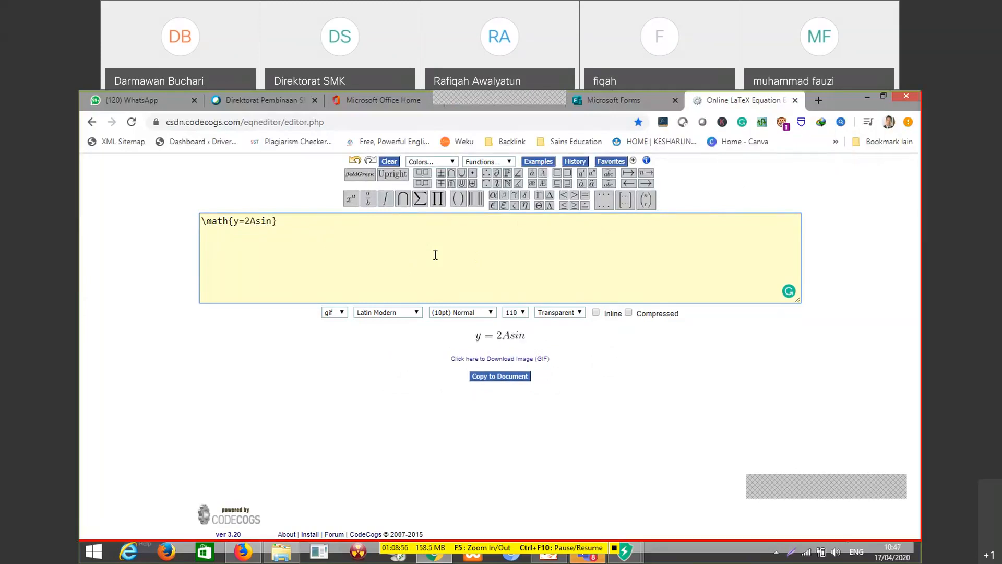
key("BackSpace")
key("BackSpace")
key("BackSpace")
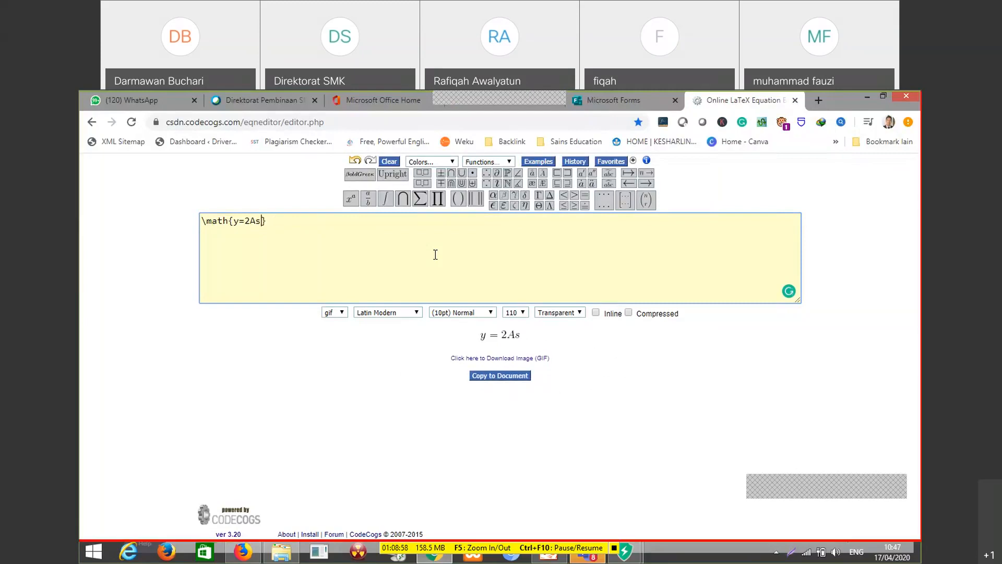
type("sin")
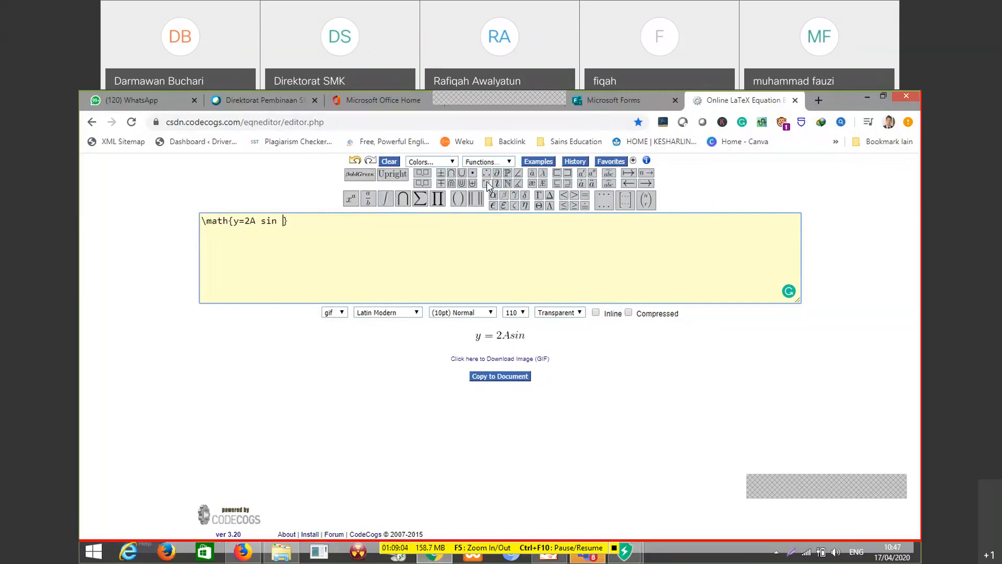
Append the Greek symbol \omega and the variable t after sin, inside the braces of the LaTeX equation
mouse_move(494, 182)
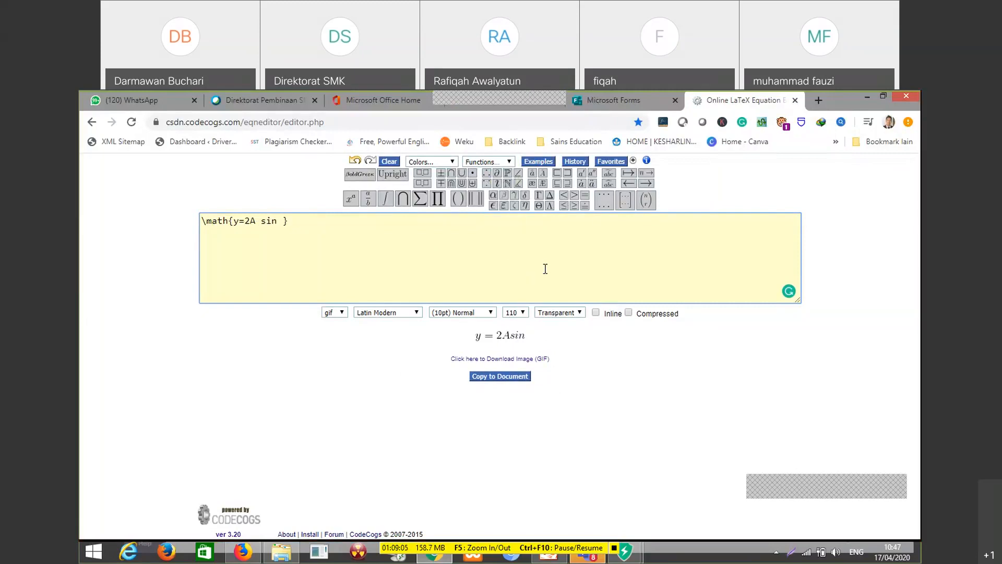
mouse_move(541, 207)
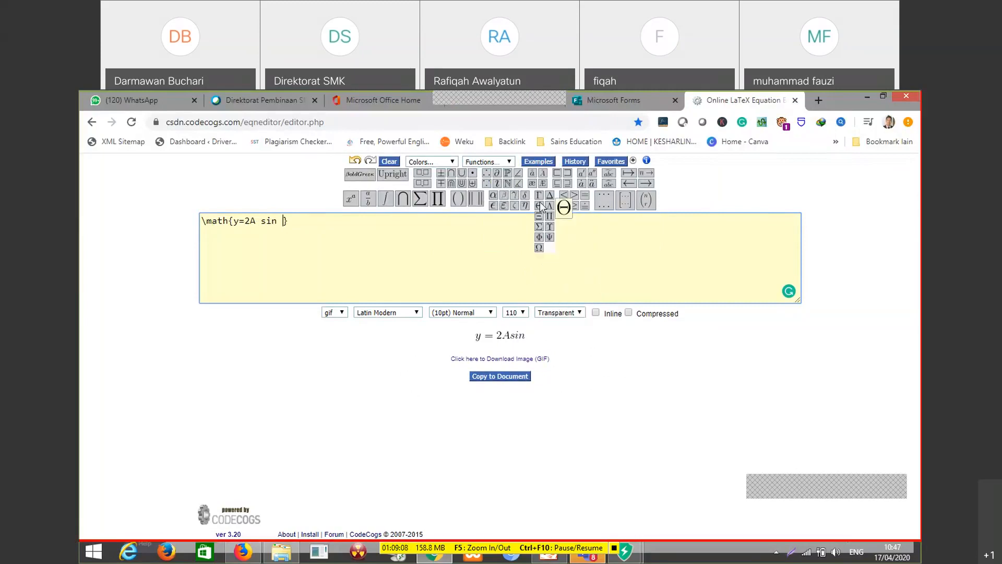
mouse_move(504, 200)
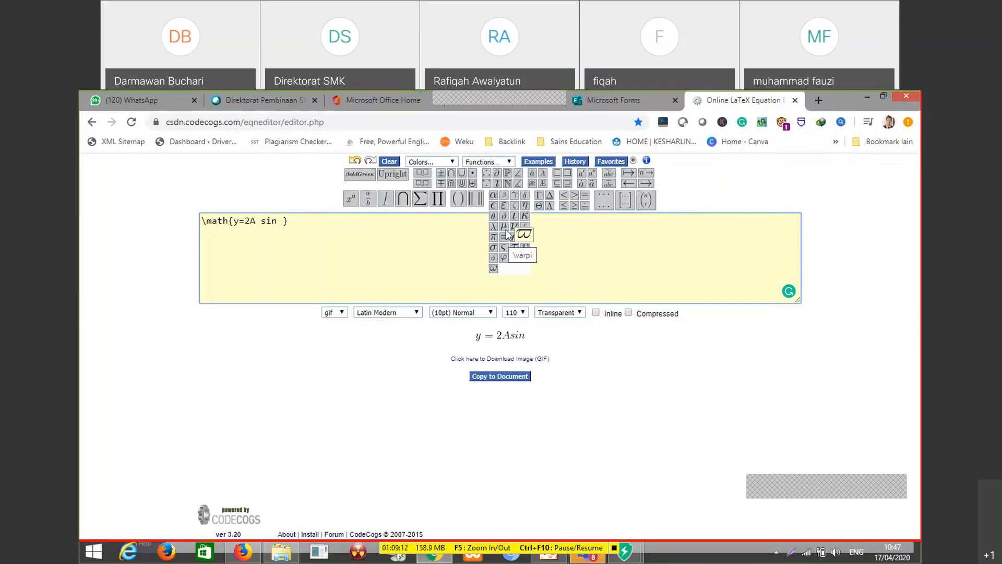
left_click(493, 269)
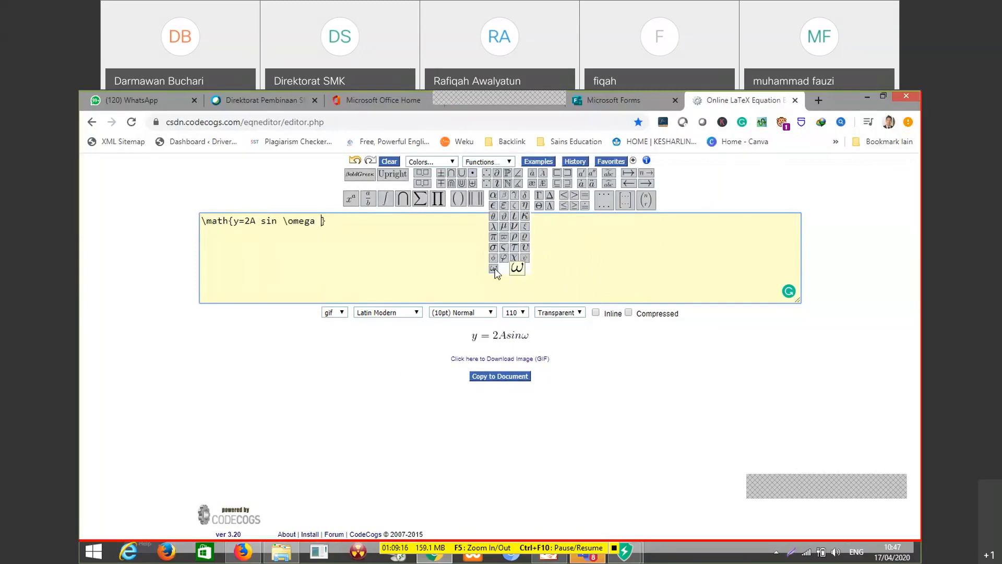
type("t")
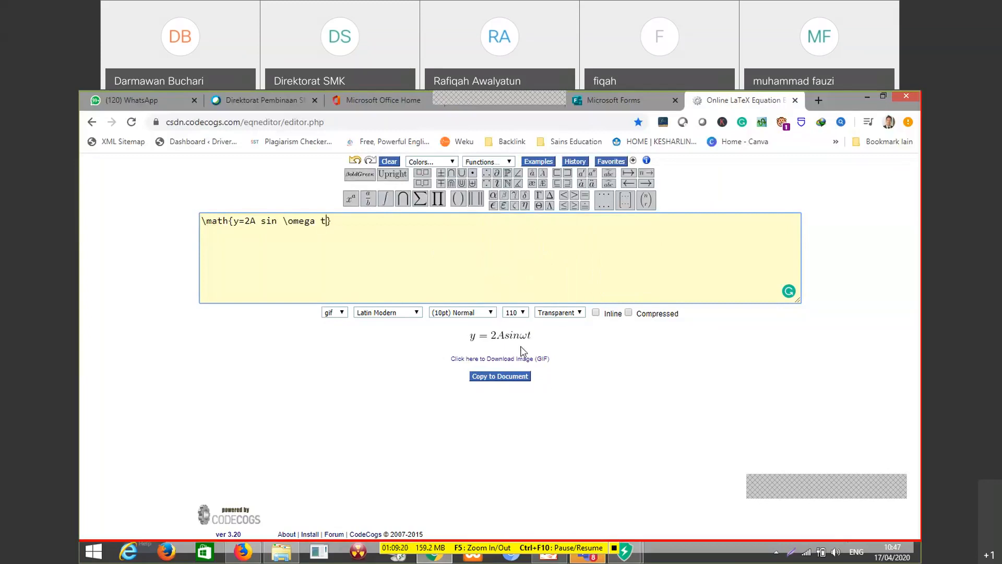
Add an extra space before \omega and select the whole LaTeX code
left_click(284, 221)
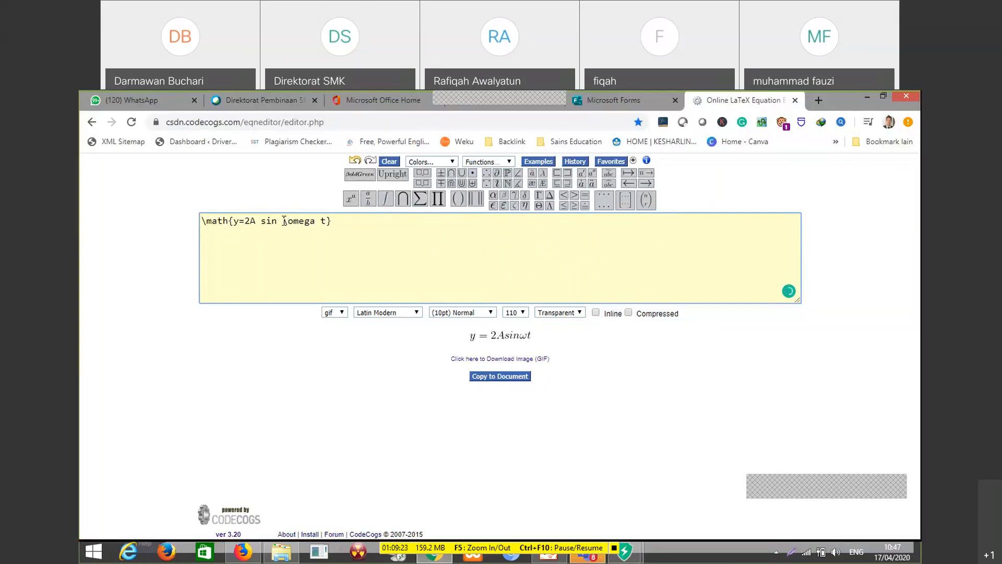
left_click(342, 222)
key("ctrl+a")
key("ctrl+c")
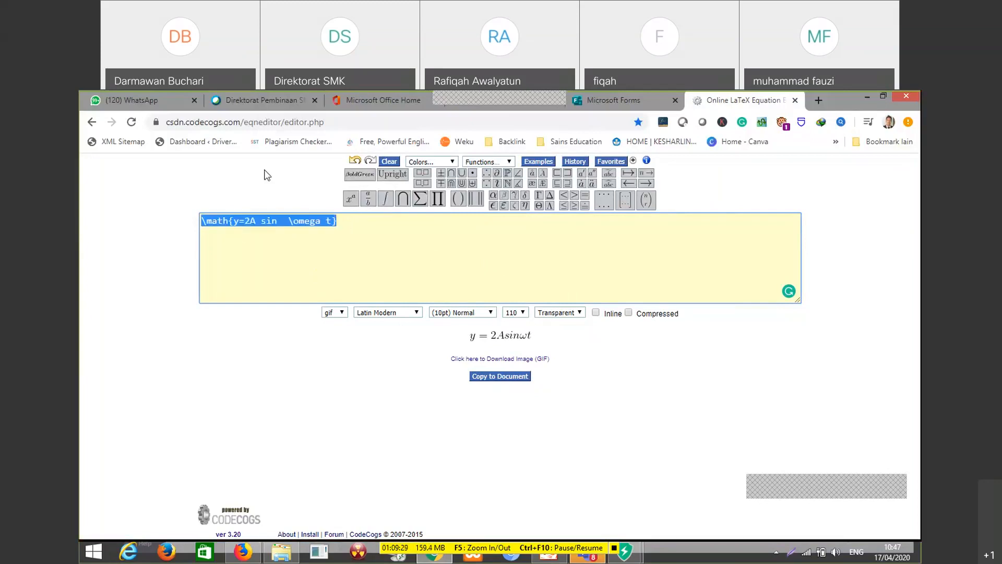
Switch back to the Microsoft Forms quiz and clear the equation entered under question 2
left_click(604, 104)
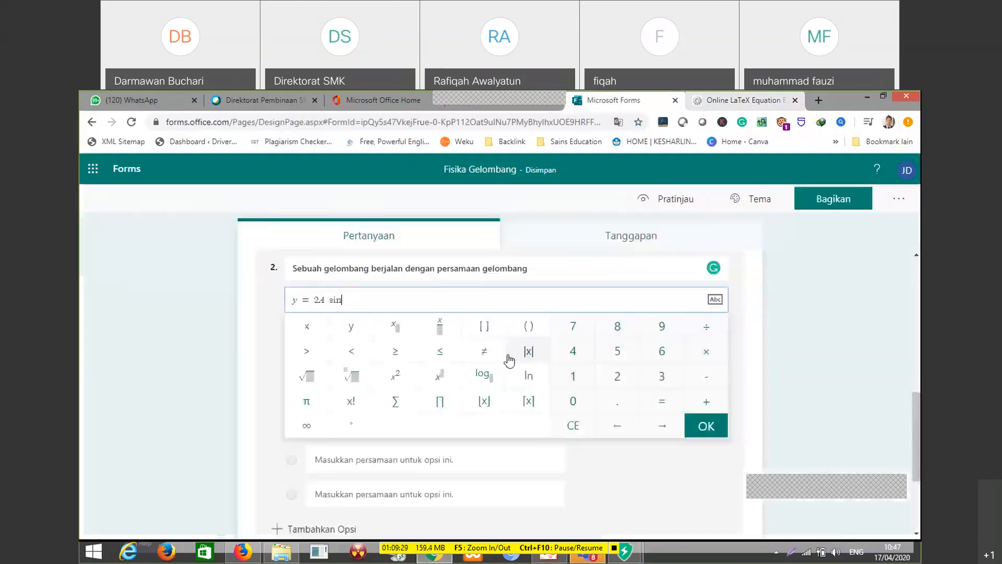
key("ctrl+a")
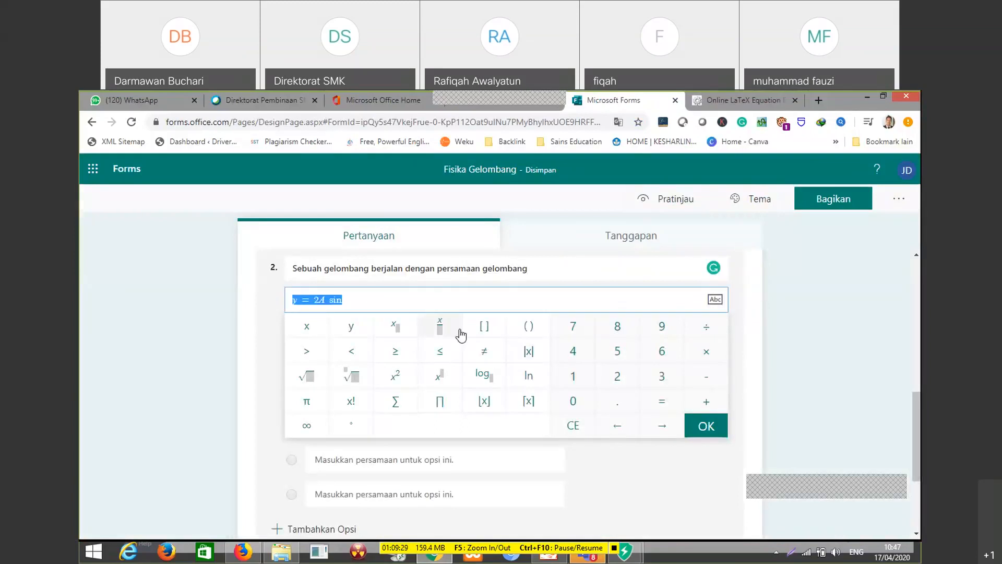
left_click(392, 298)
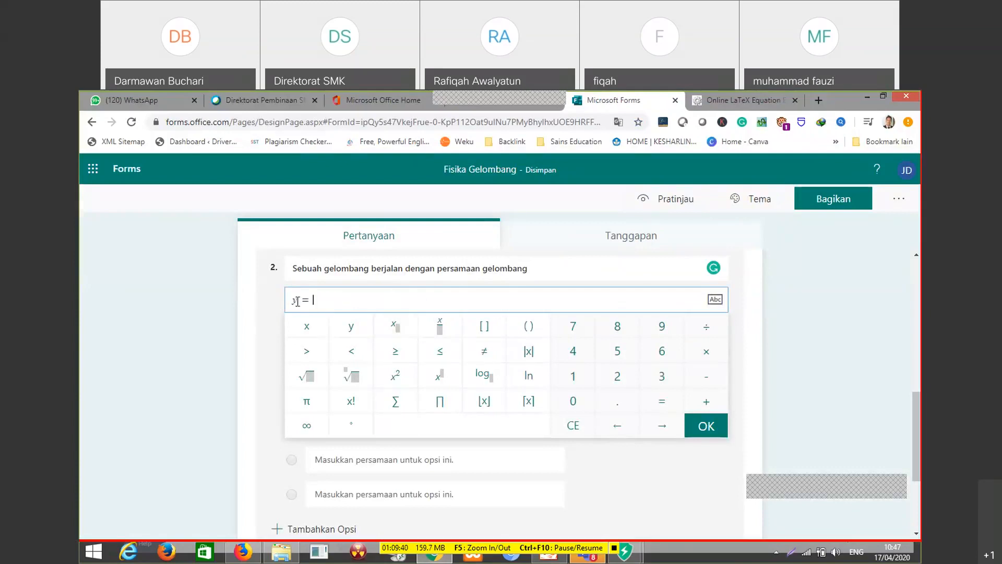
key("BackSpace")
key("BackSpace")
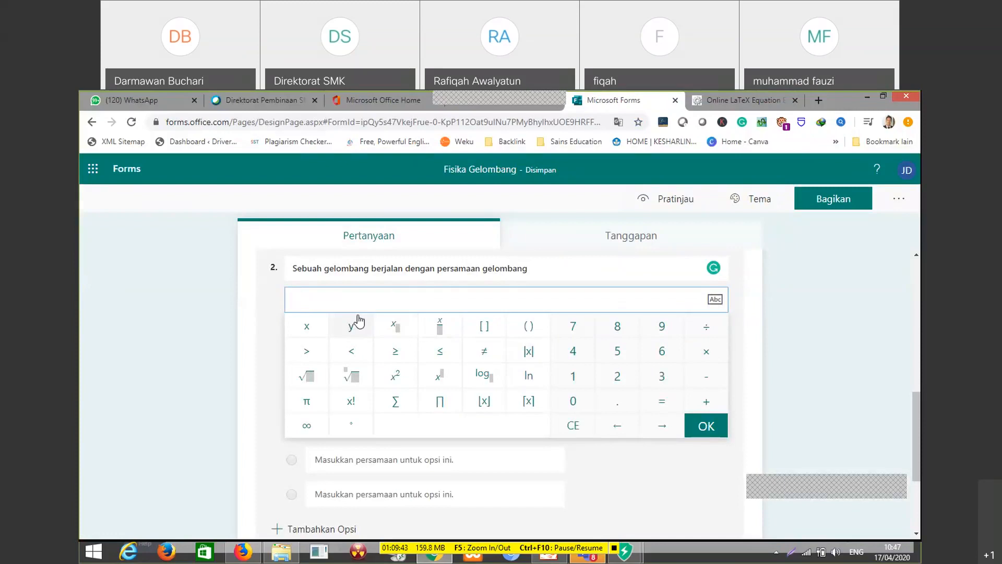
Copy the LaTeX code \math{y=2A sin \omega t} from the online LaTeX equation editor
left_click(294, 301)
right_click(295, 302)
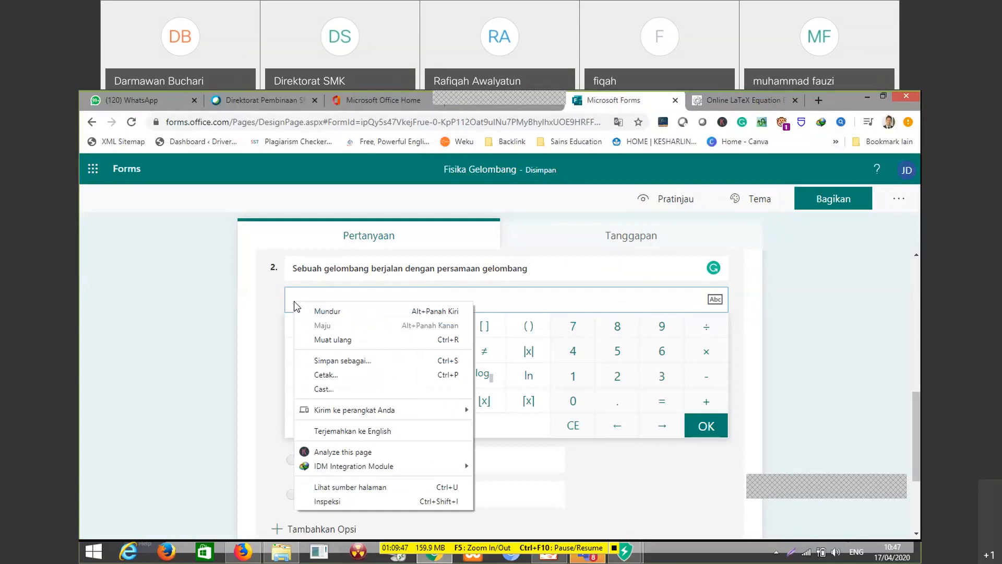
left_click(743, 97)
right_click(317, 223)
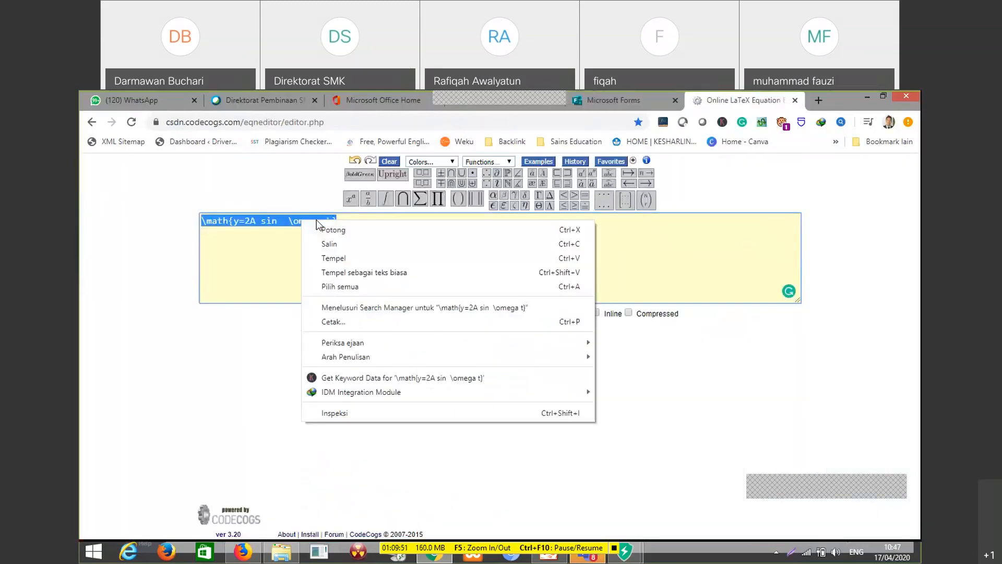
left_click(331, 242)
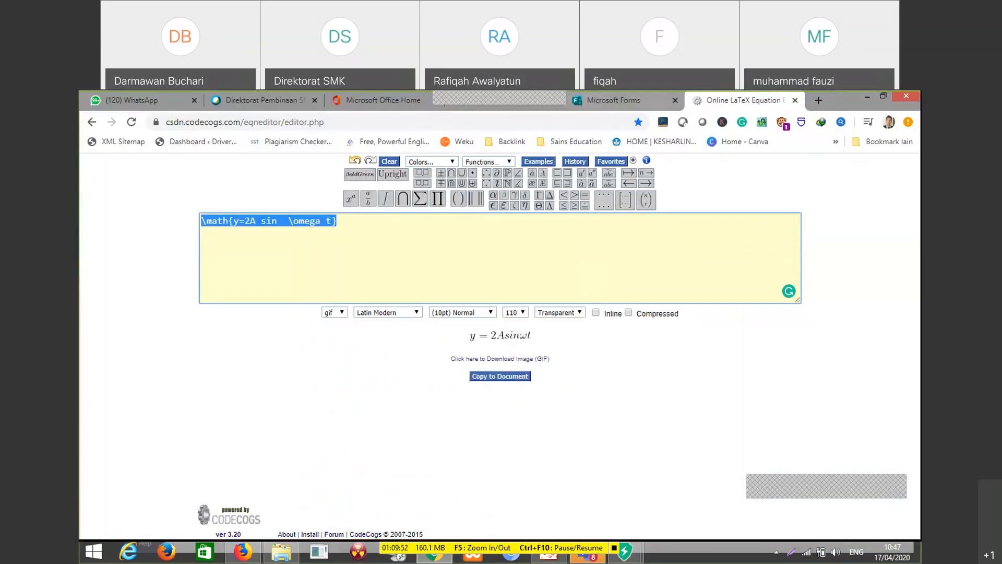
Try to paste the LaTeX code \math{y=2A sin \omega t} as text into question 2's subtitle in Microsoft Forms and convert it to an equation
key("ctrl+shift+Tab")
right_click(293, 302)
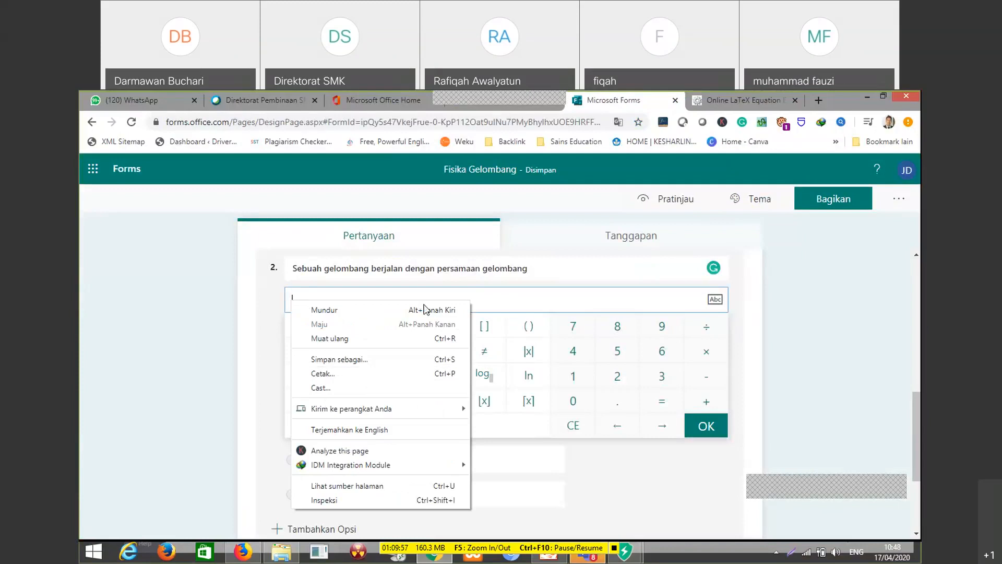
left_click(528, 297)
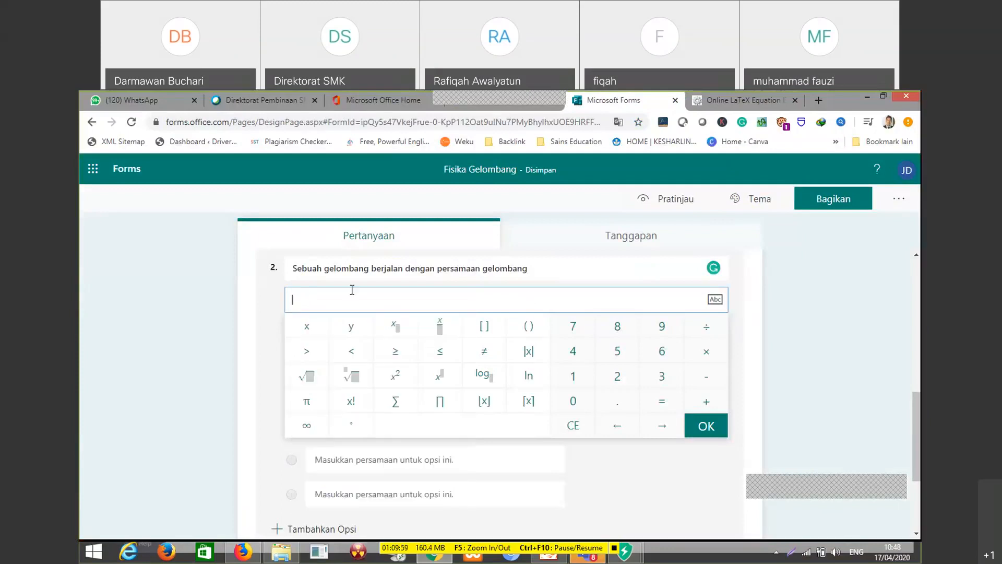
left_click(715, 300)
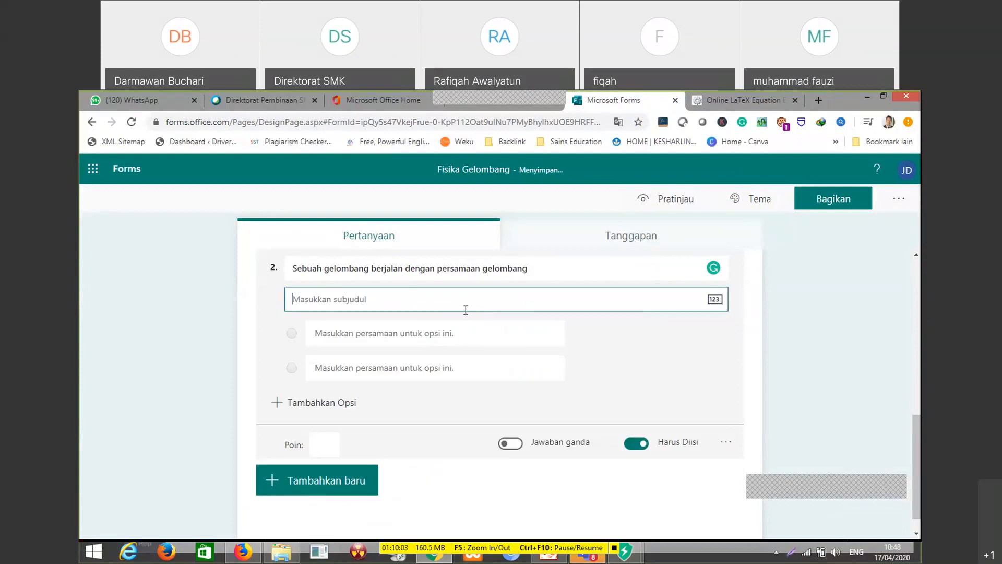
key("ctrl+v")
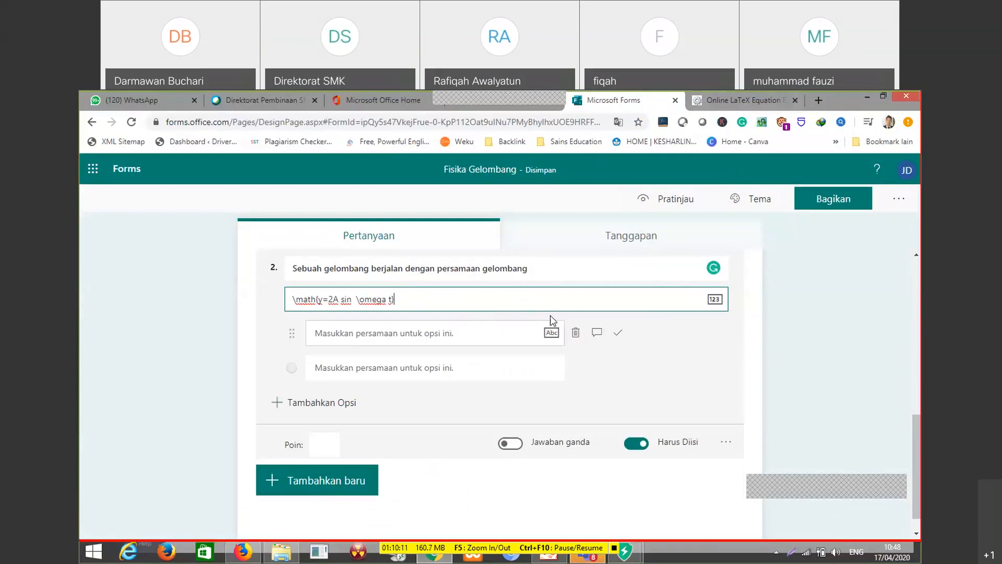
left_click(714, 300)
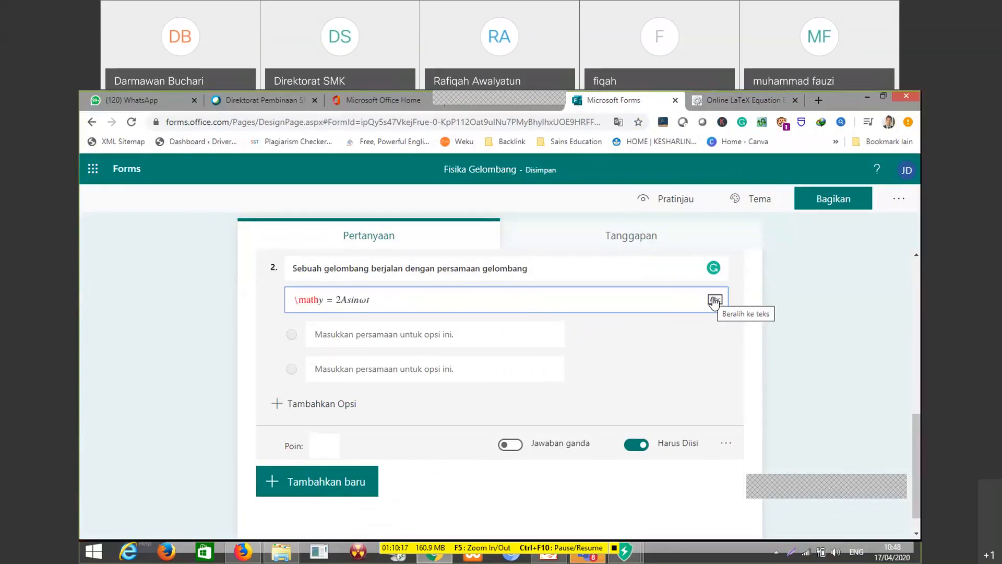
left_click(321, 302)
left_click(346, 305)
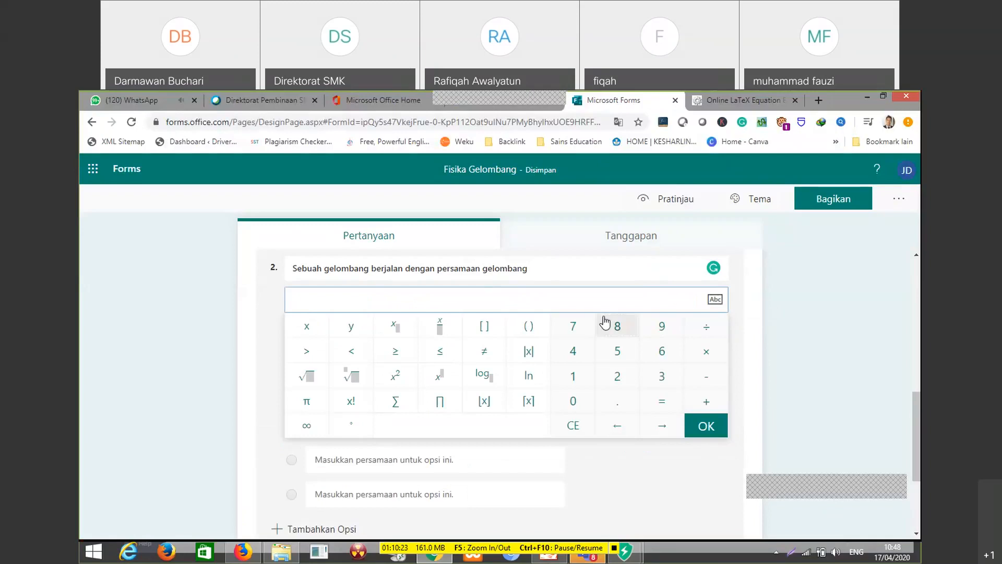
Return to the LaTeX equation editor and inspect the rendered equation preview by selecting it
left_click(730, 99)
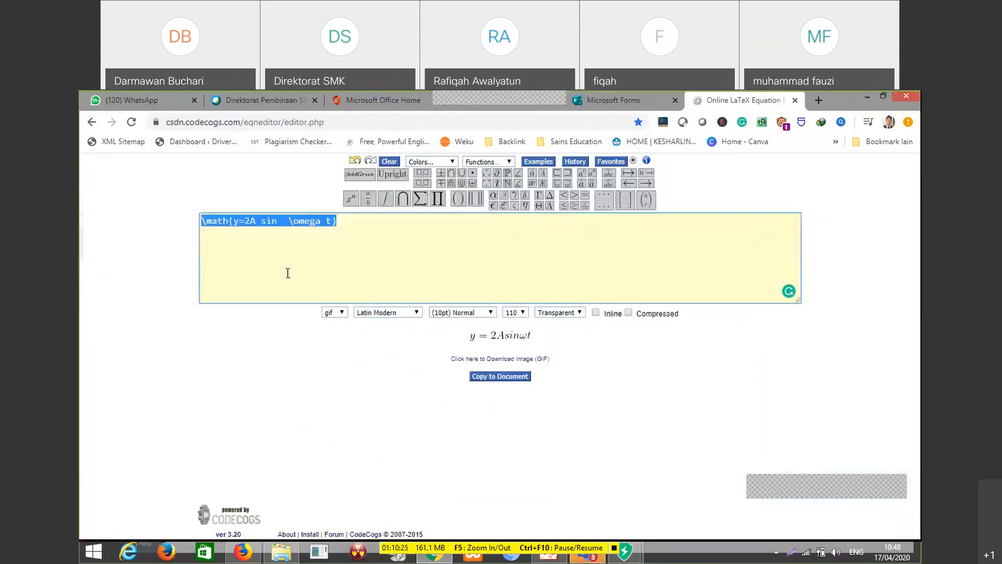
left_click(473, 339)
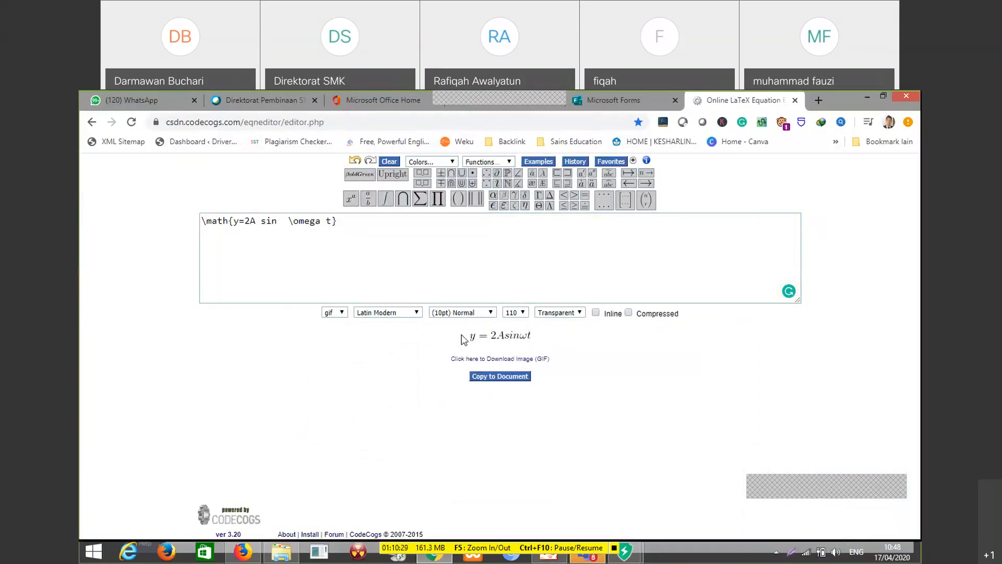
left_click_drag(464, 339, 515, 338)
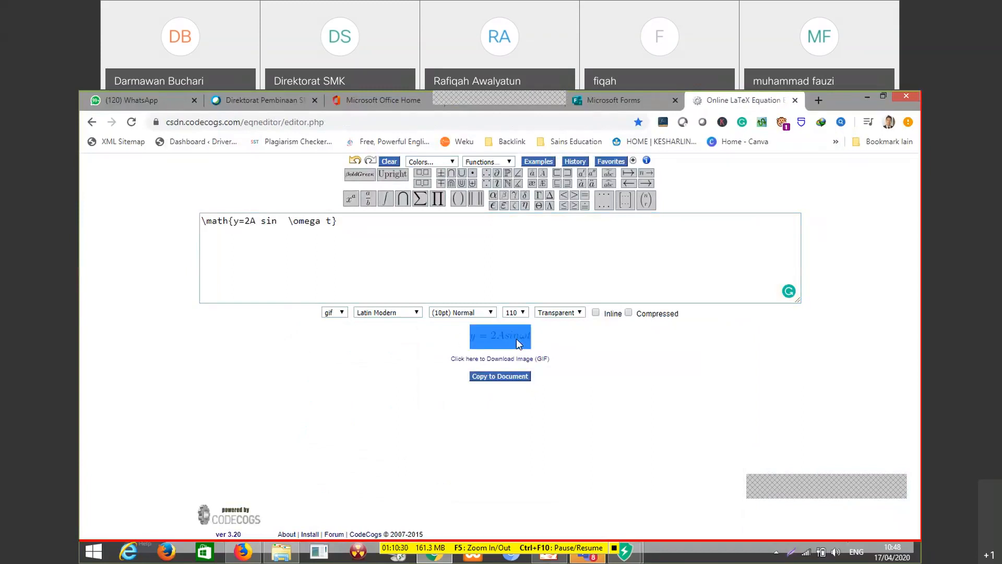
left_click(560, 450)
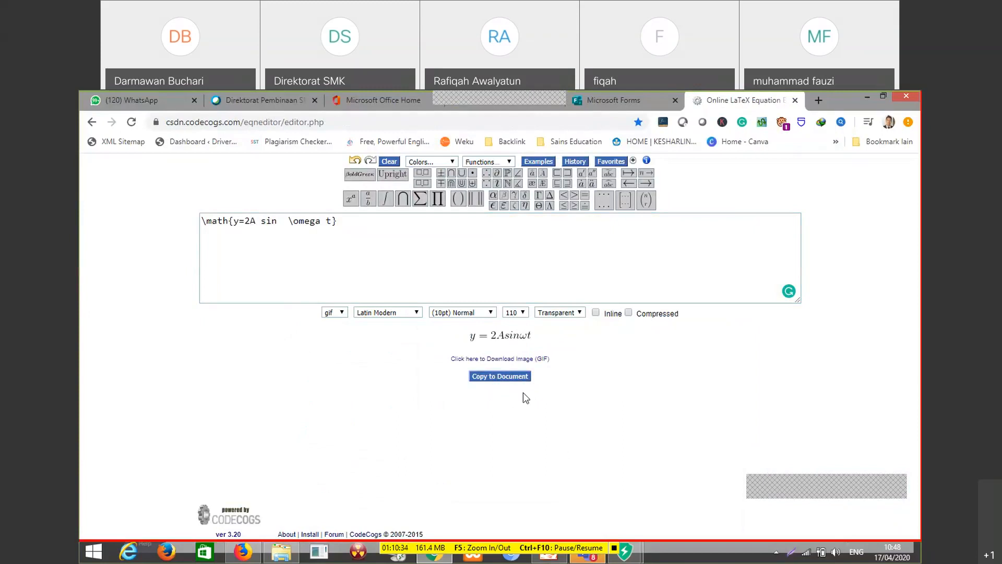
Go back to the Forms quiz and try pasting the same LaTeX code as text under question 2 again, converting it to an equation
left_click(650, 99)
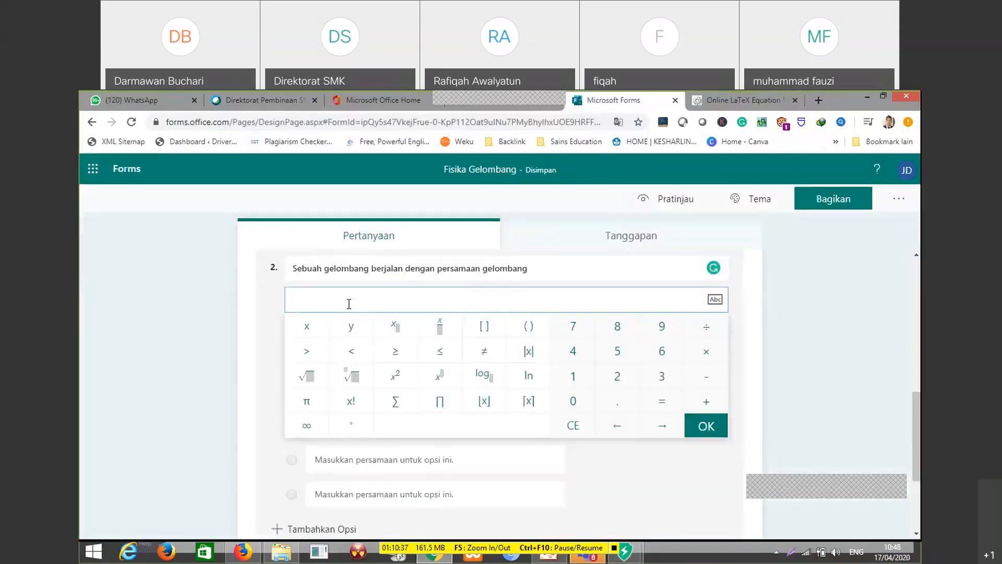
right_click(294, 300)
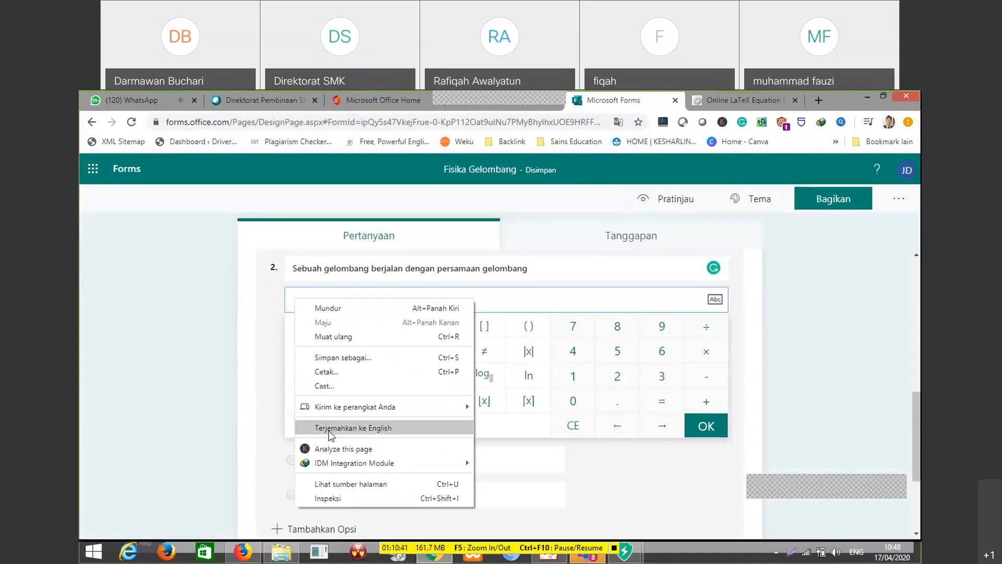
left_click(316, 293)
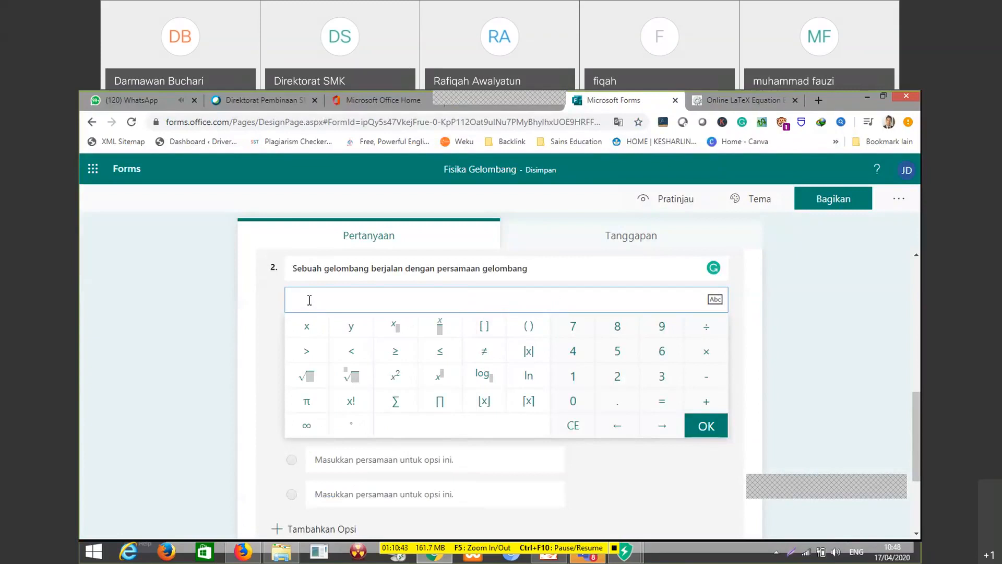
left_click(715, 299)
type("\\math{y=2A sin  \\omega t}")
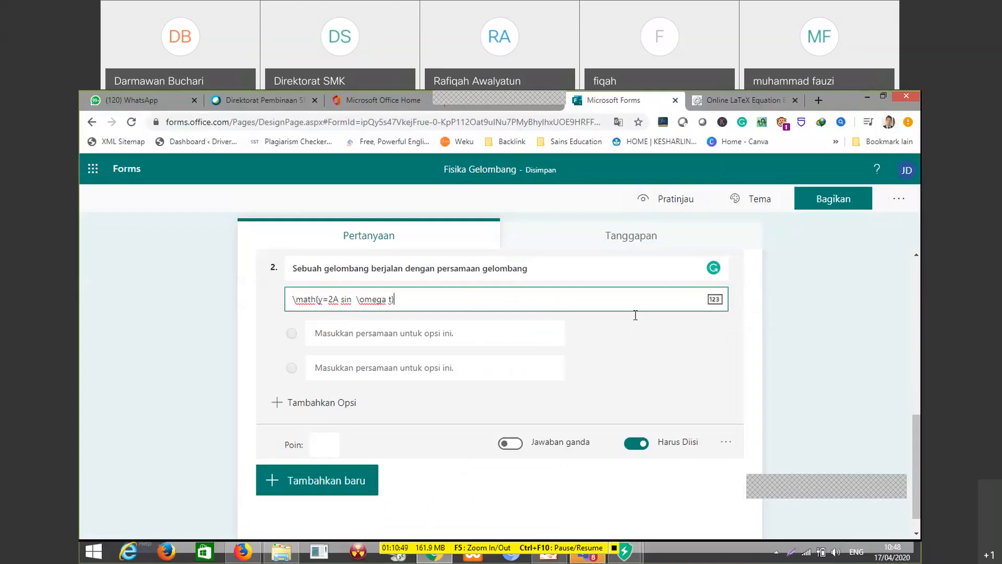
left_click(719, 302)
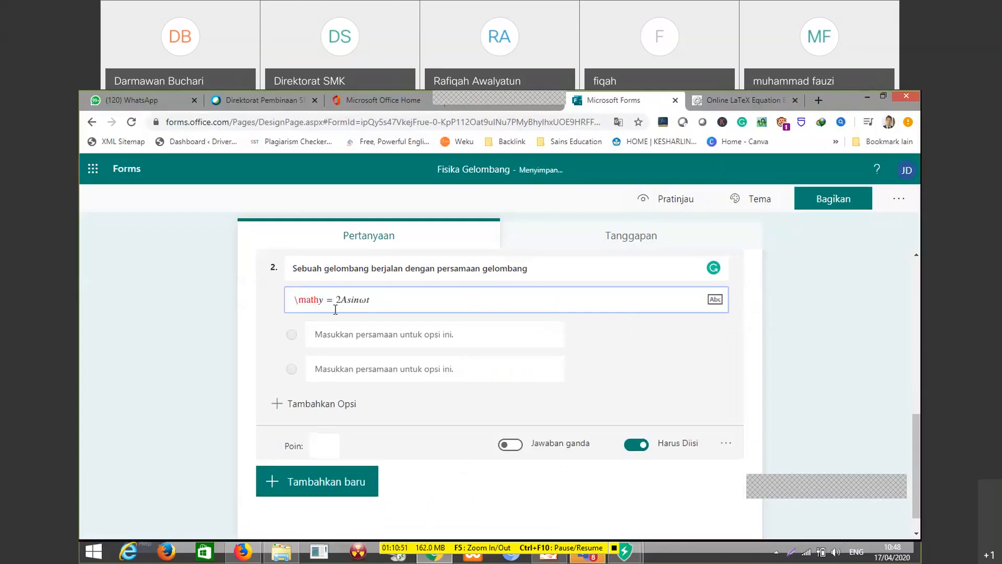
left_click(319, 297)
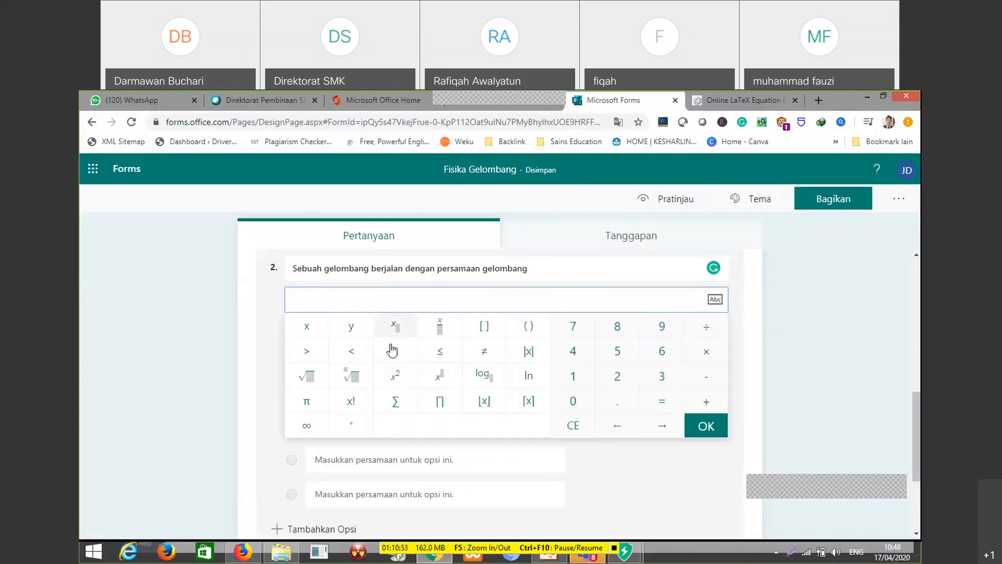
In the LaTeX equation editor, insert a space between \math and the opening brace and select the whole code
left_click(737, 104)
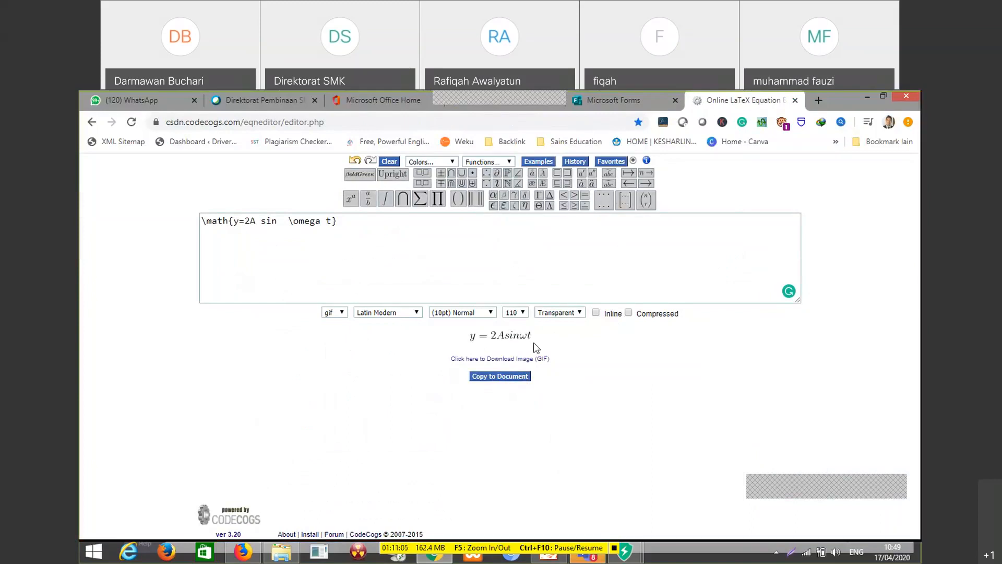
left_click(207, 225)
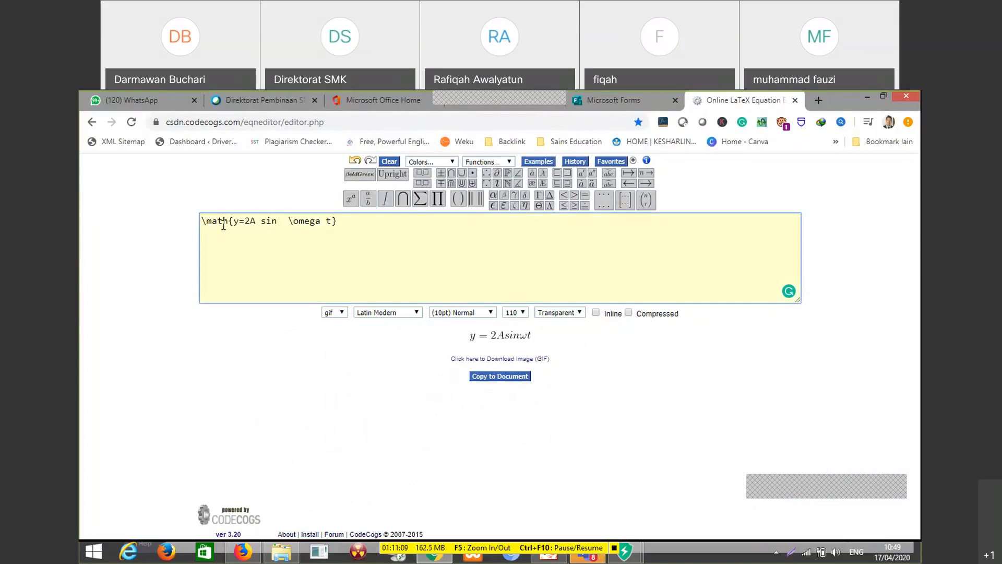
left_click(226, 223)
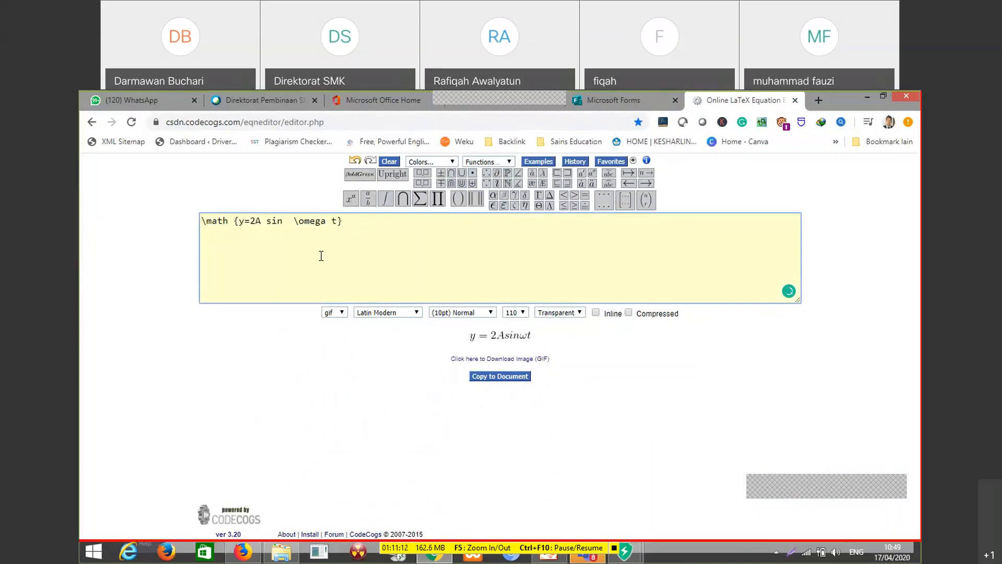
left_click_drag(385, 284, 181, 224)
key("ctrl+c")
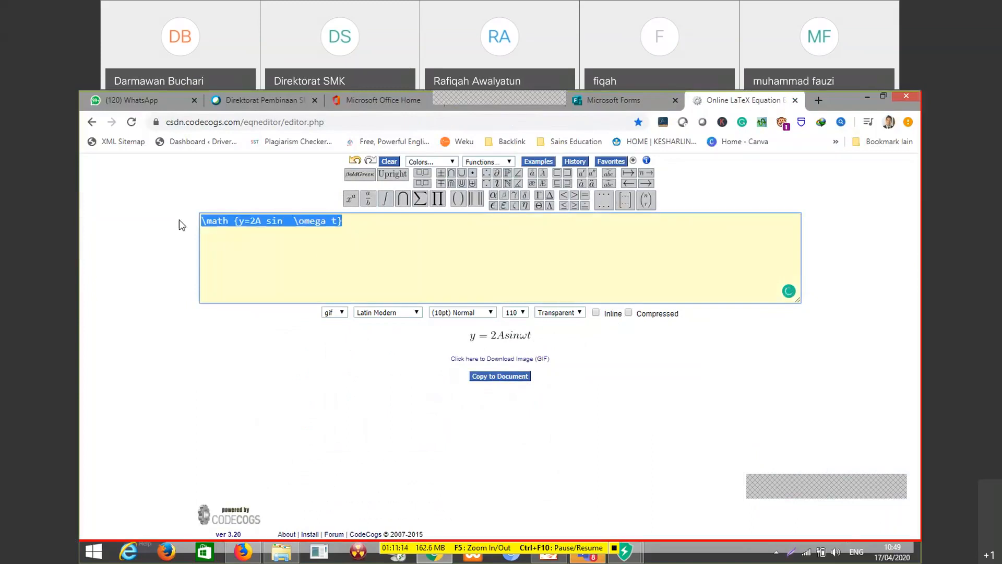
Try to paste the revised code \math {y=2A sin \omega t} into question 2's subtitle in Forms and convert it to an equation
left_click(601, 99)
left_click(714, 299)
key("ctrl+v")
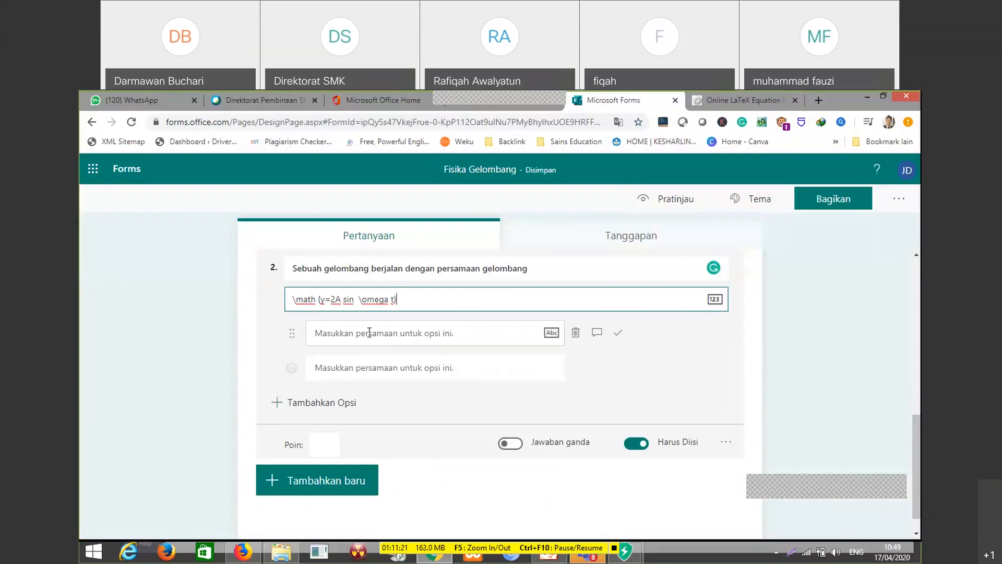
left_click(716, 305)
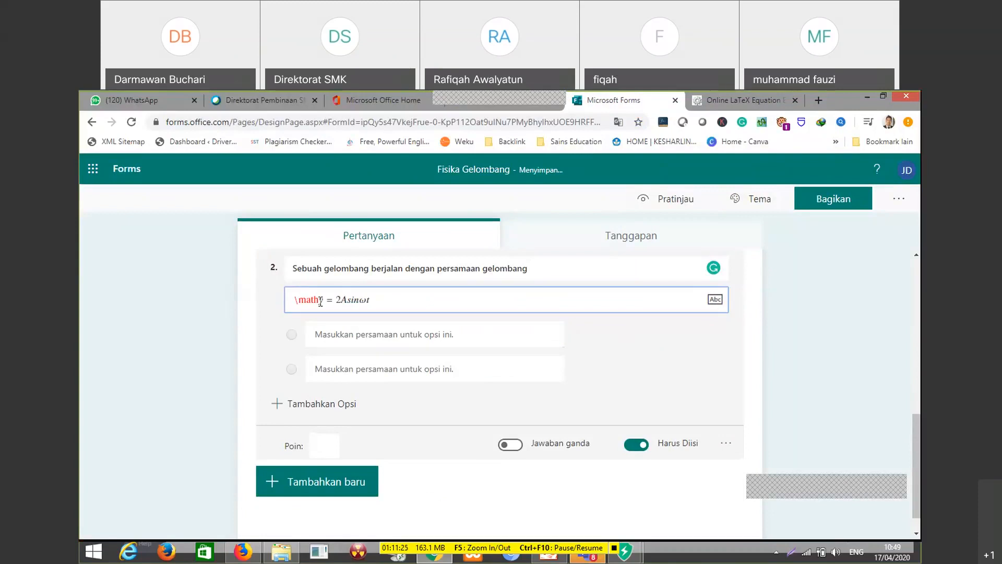
left_click(320, 300)
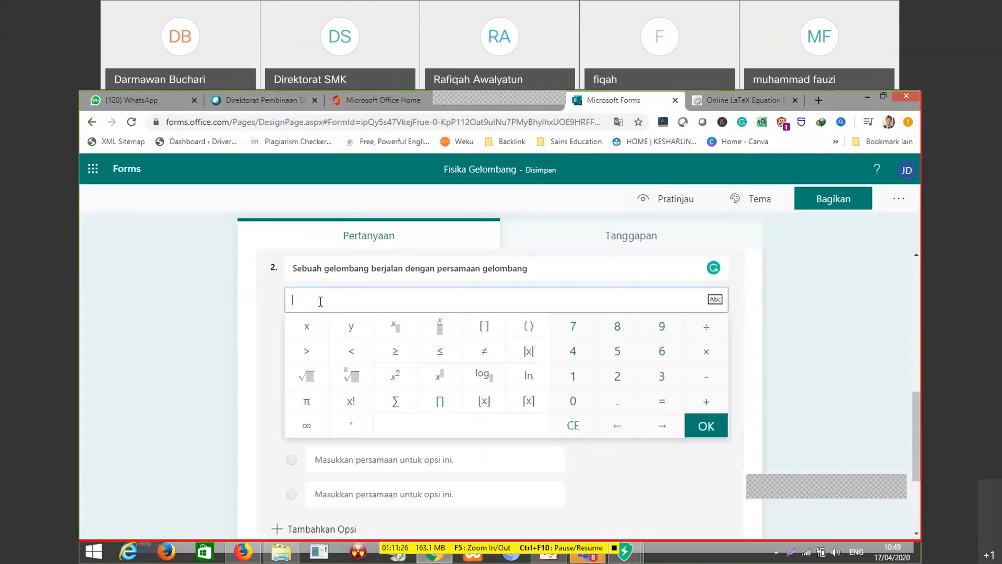
Try the LaTeX editor's Copy to Document command, then paste the code into question 2's text subtitle and convert it to an equation
left_click(714, 305)
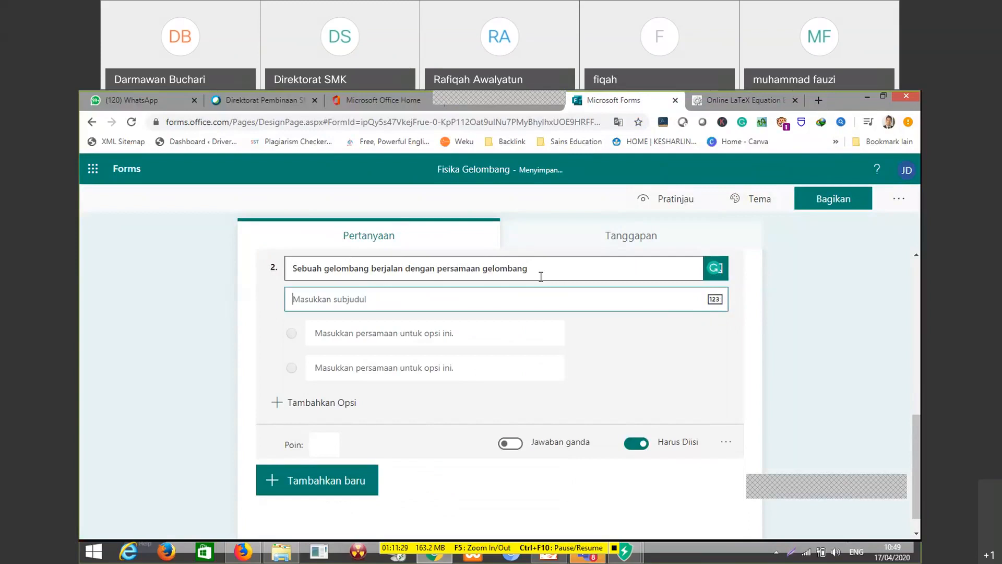
left_click(741, 96)
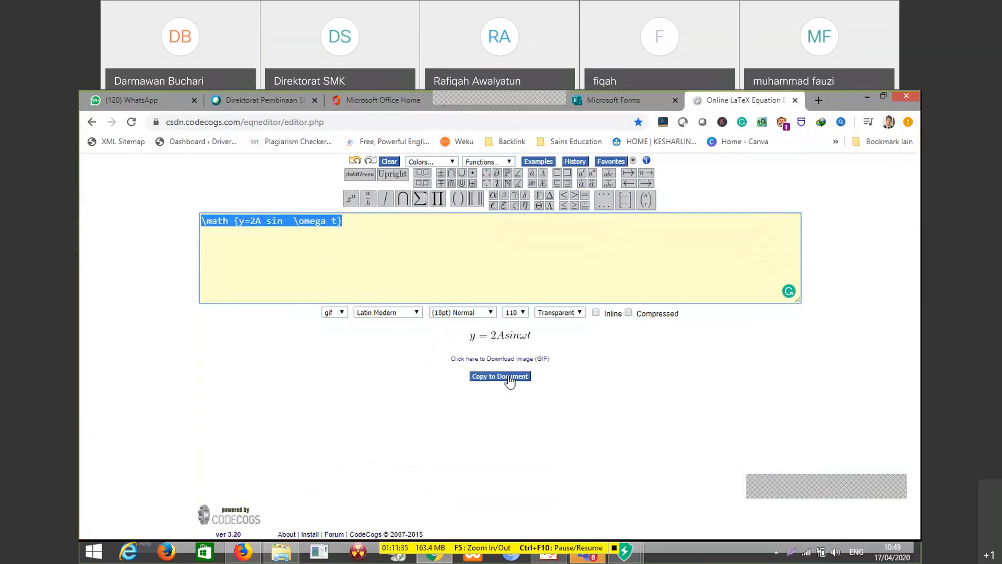
left_click(509, 378)
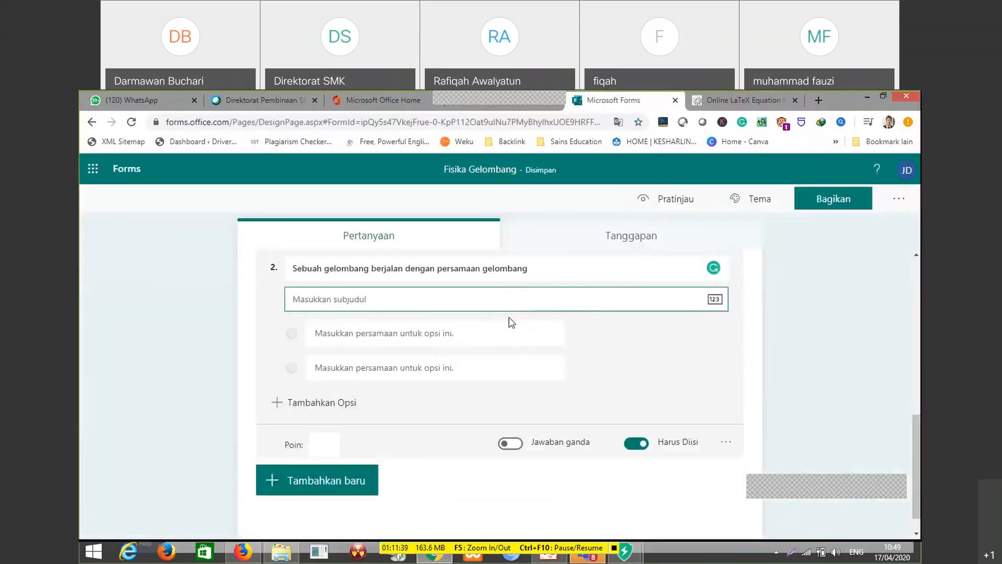
key("ctrl+v")
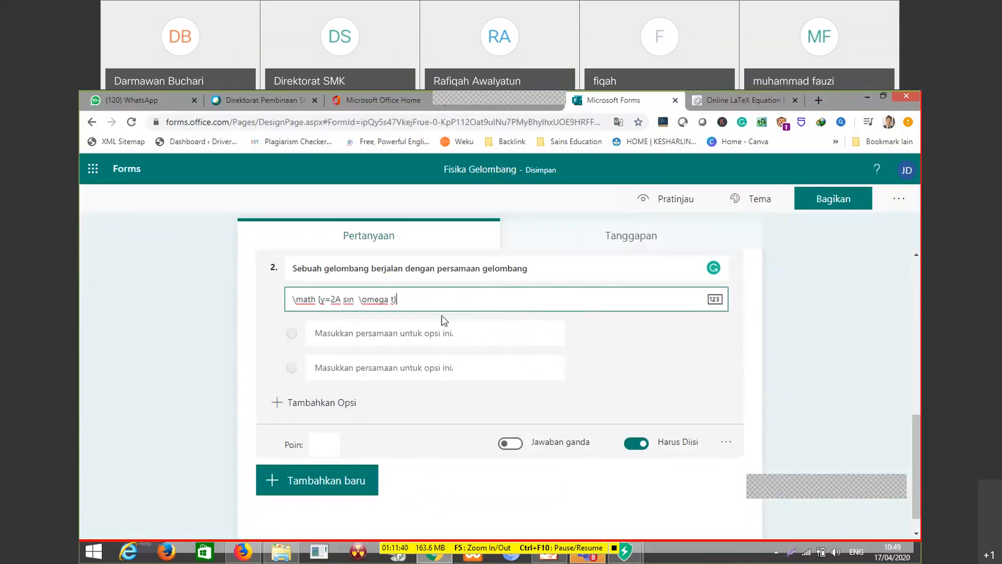
left_click(713, 301)
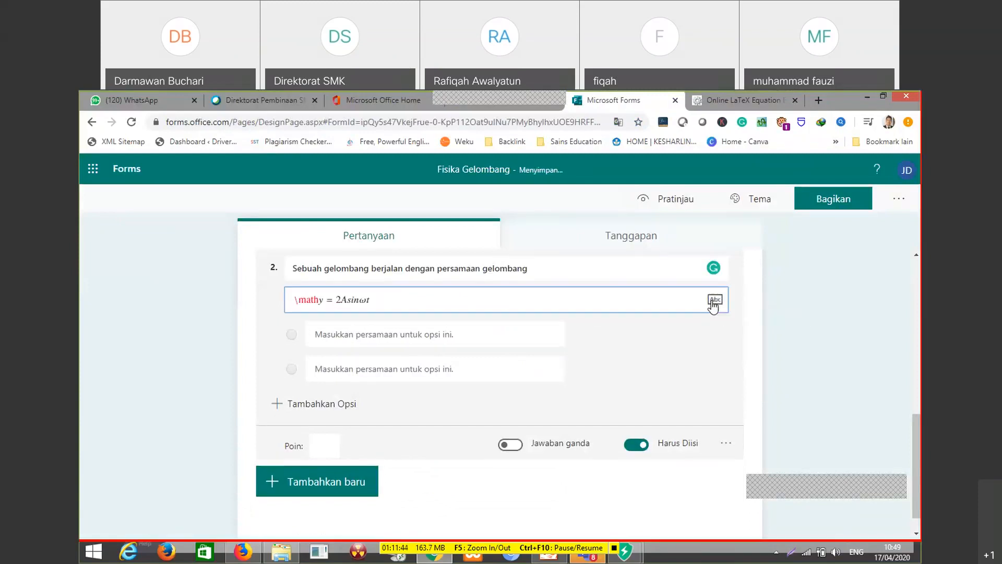
left_click(319, 299)
left_click(319, 299)
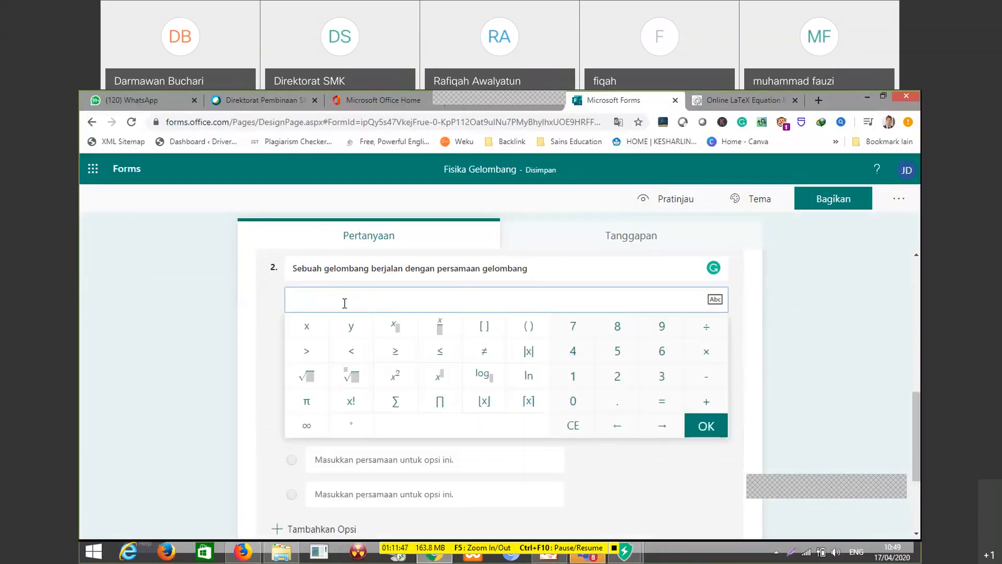
Write the equation beginning y = 2A sin directly in question 2's equation subtitle
left_click(759, 309)
left_click(514, 301)
type("y = ")
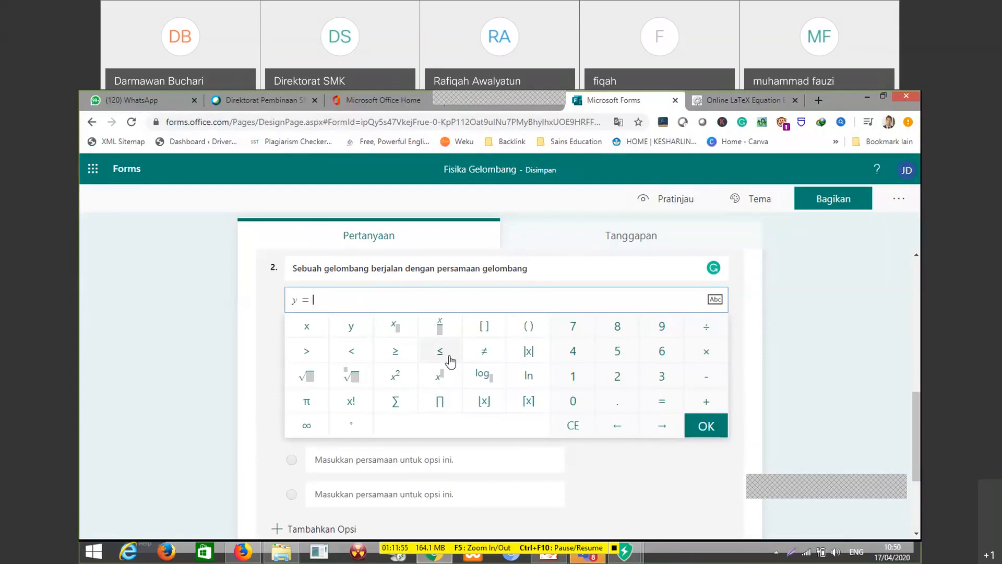
type("2")
key("BackSpace")
type("A sin")
Append the ∞ symbol and the variable t after sin, and finish editing the equation
scroll(320, 402, "down", 1)
left_click(309, 387)
type("t")
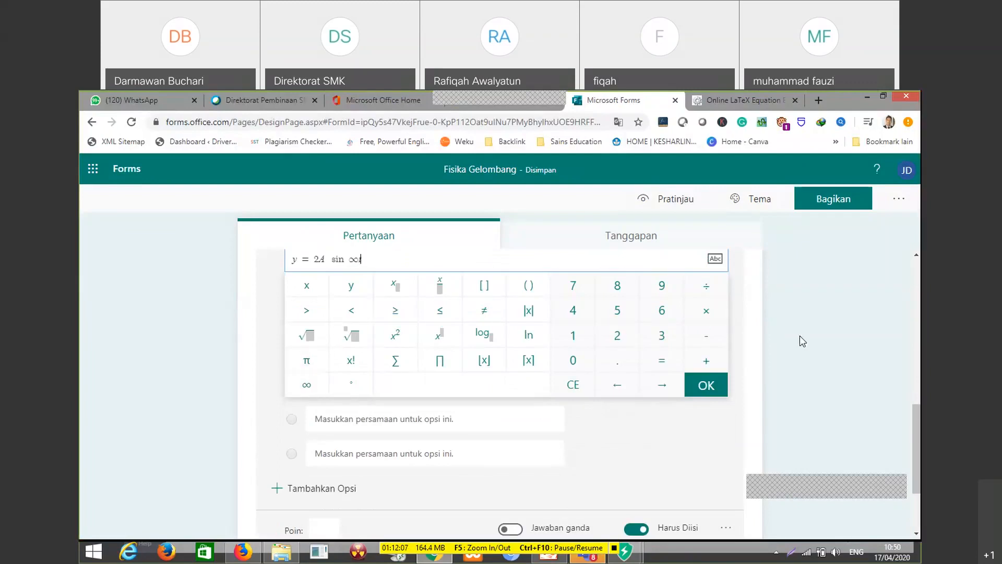
left_click(801, 341)
left_click(408, 318)
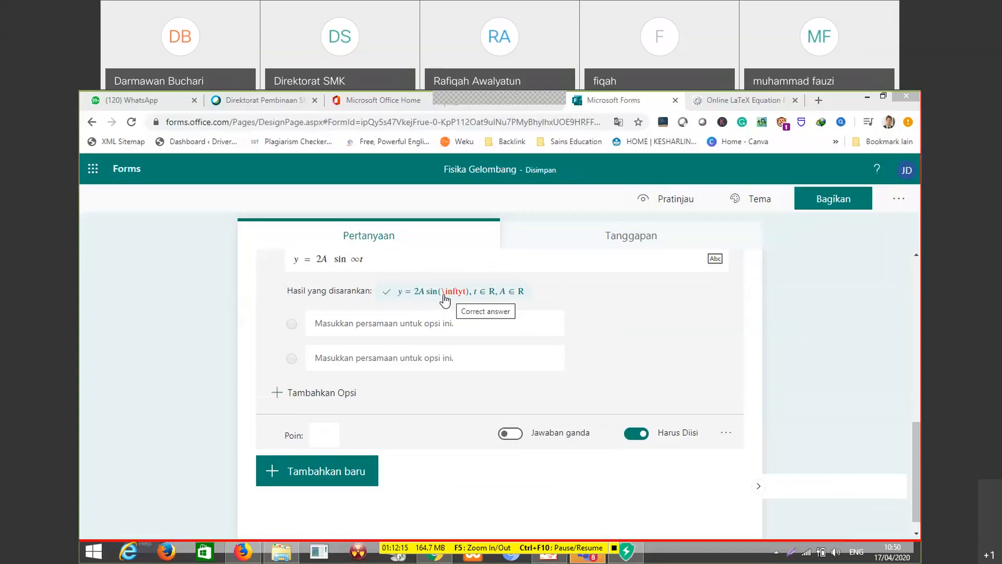
Ignore the ByteFence alert about kms_vl_all.cmd and stop editing question 2
left_click(340, 321)
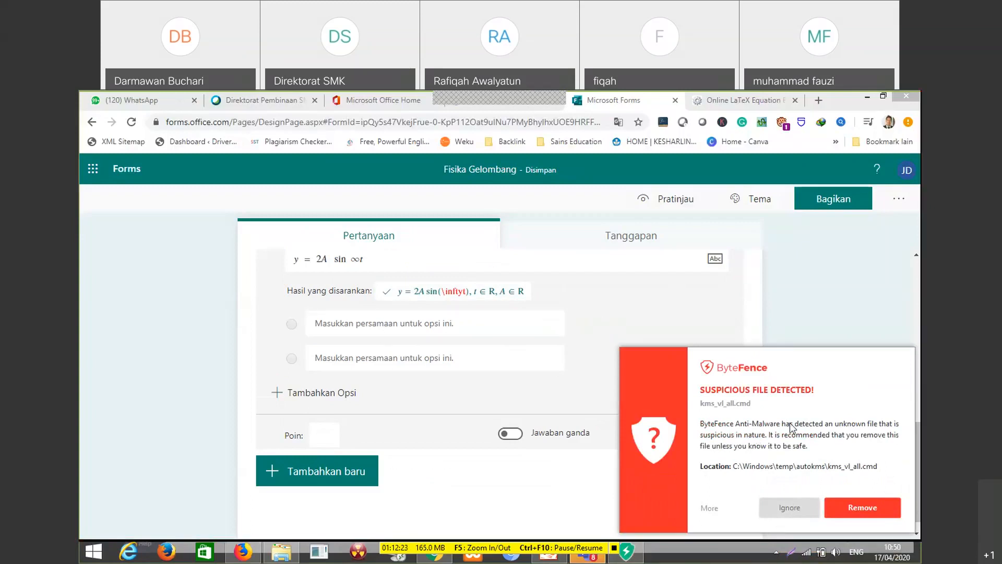
left_click(784, 504)
left_click(814, 483)
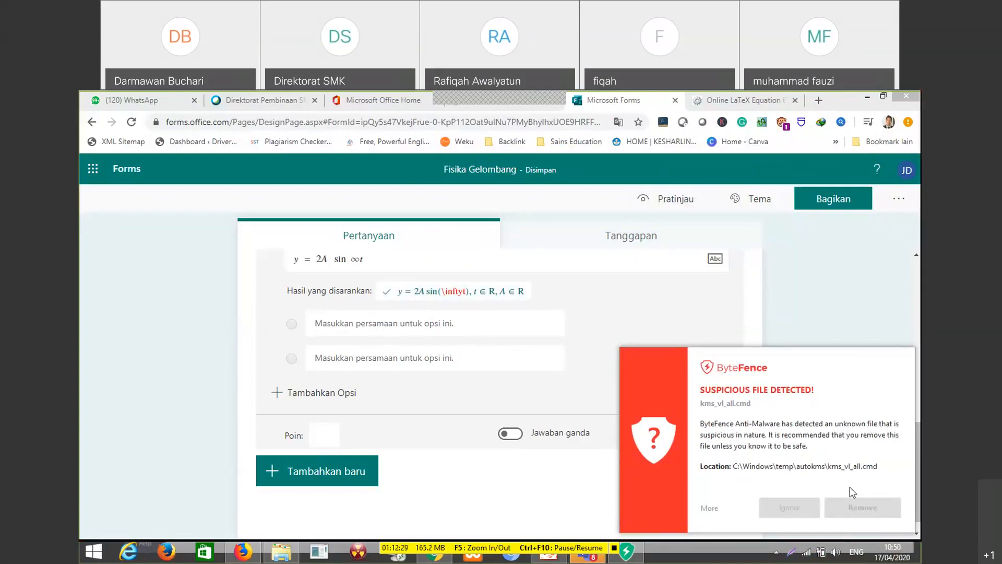
left_click(917, 262)
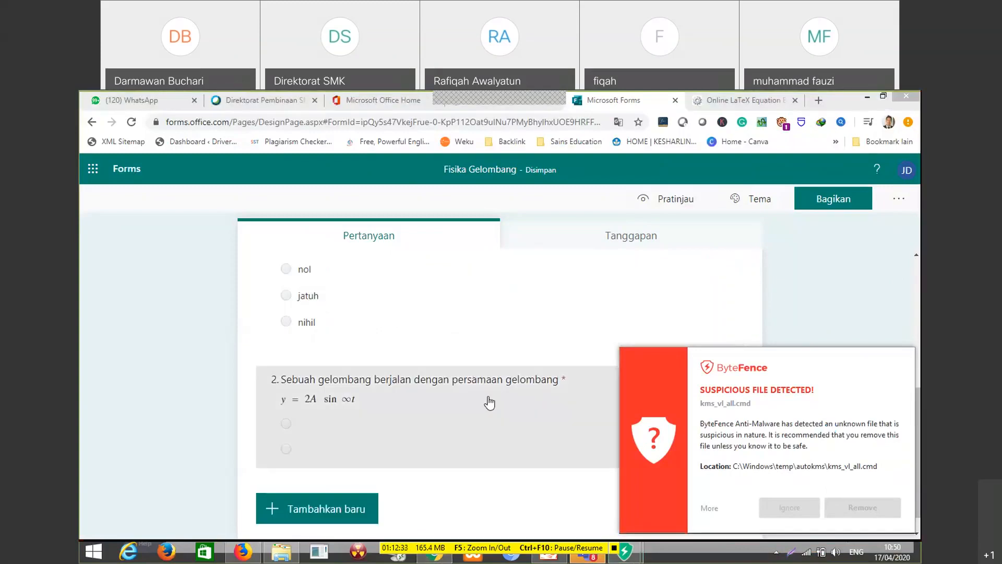
Reopen question 2's equation subtitle and append ". Panjang" after the wave equation
left_click(355, 406)
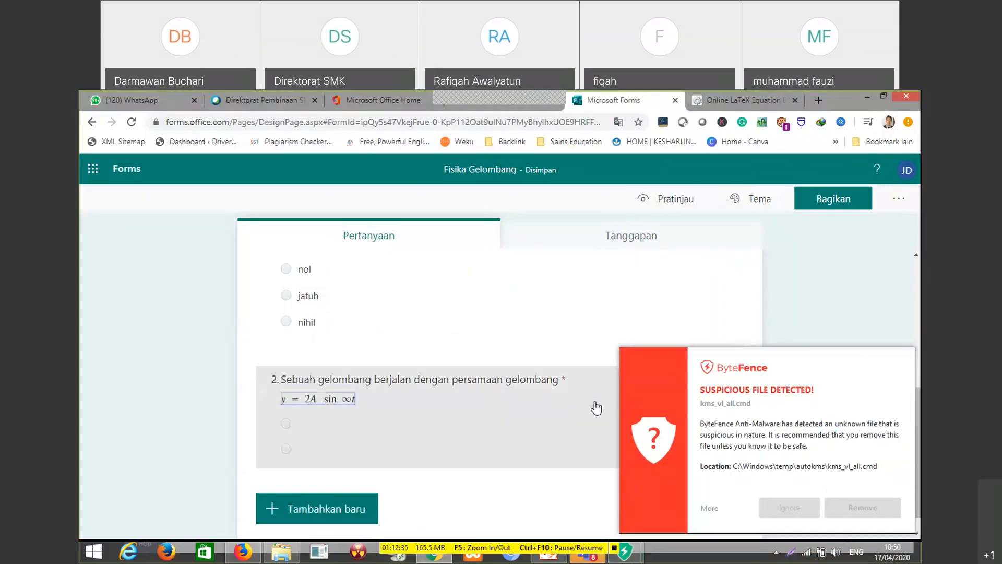
left_click(399, 334)
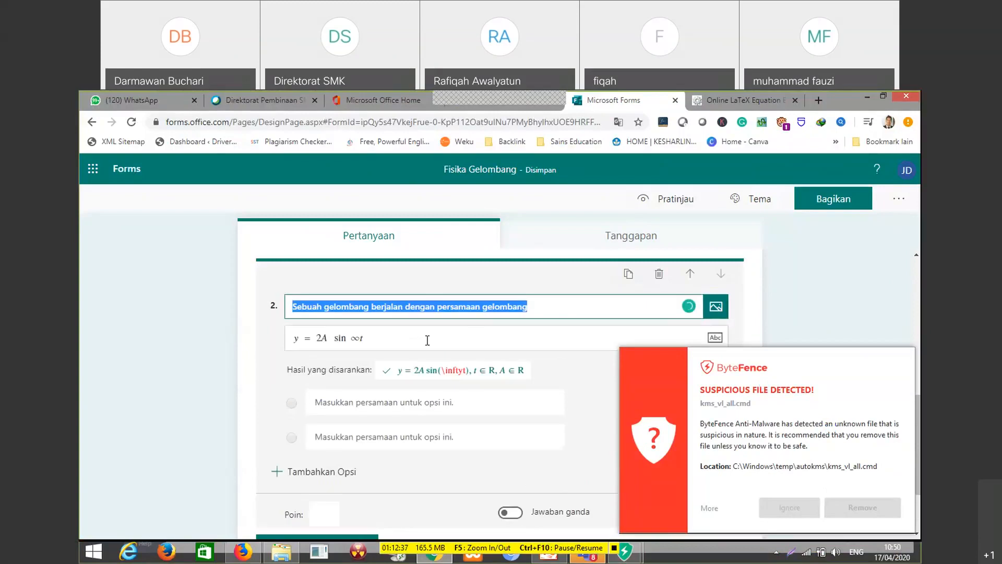
type(".")
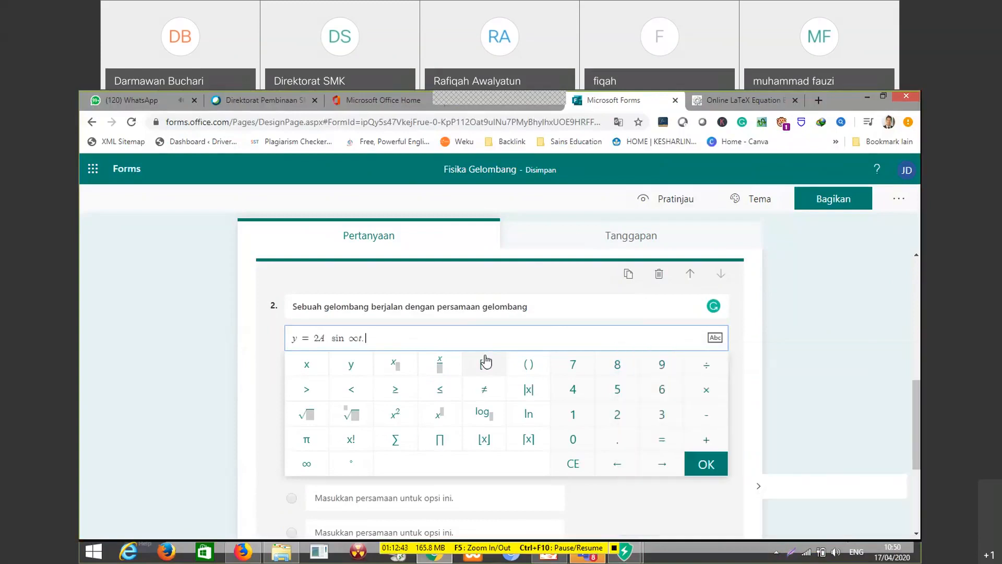
type("Panj")
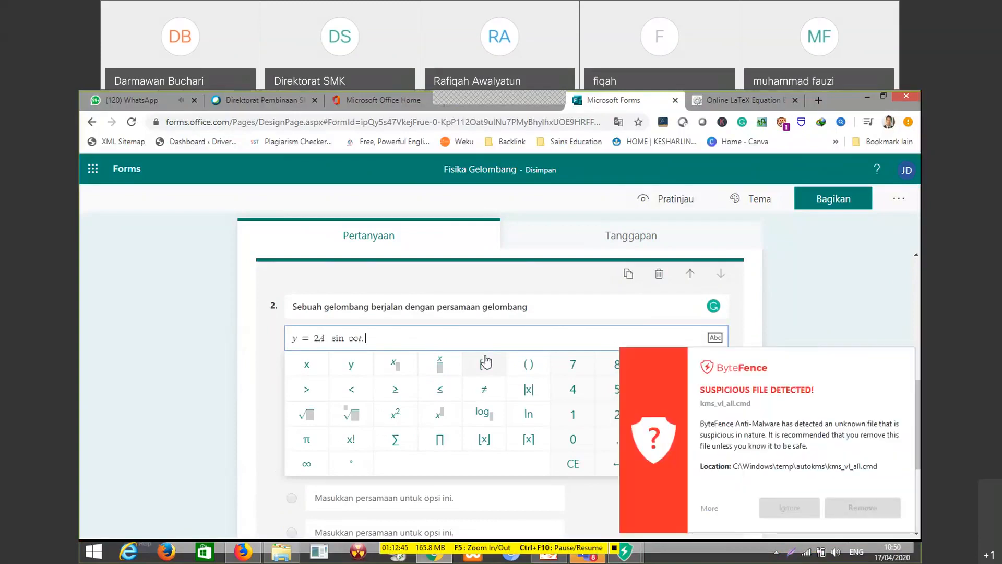
type("ang")
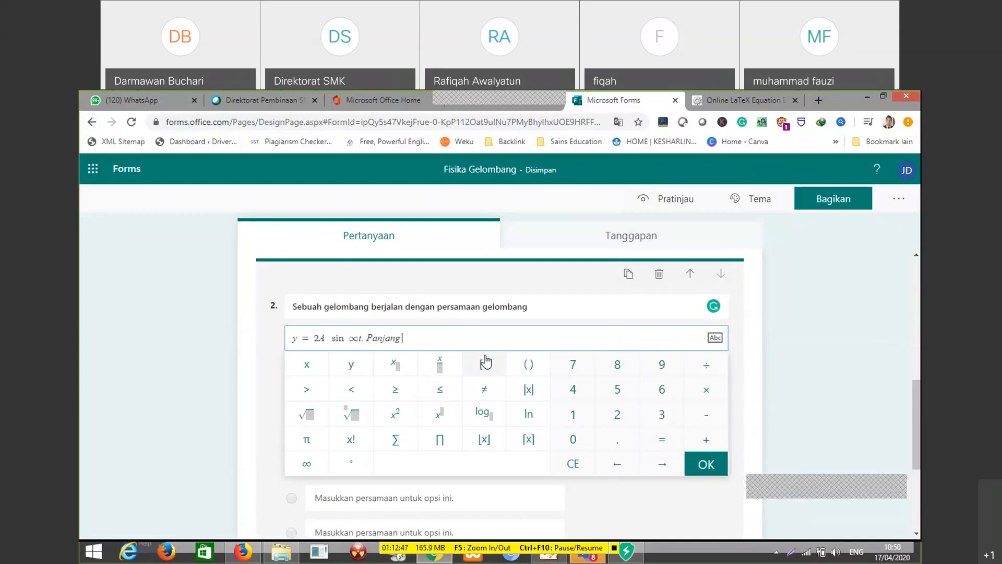
double_click(389, 338)
left_click(714, 338)
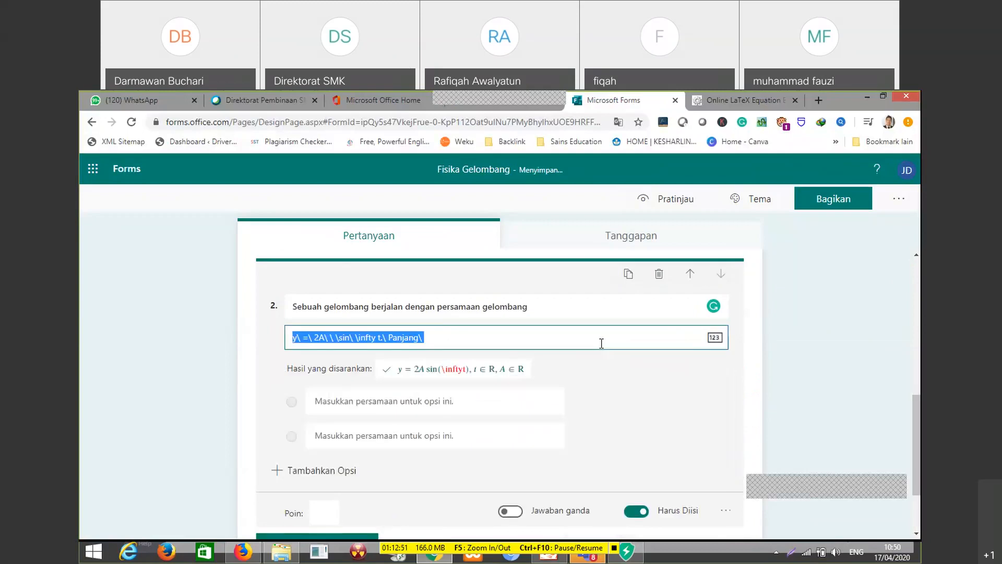
left_click(528, 345)
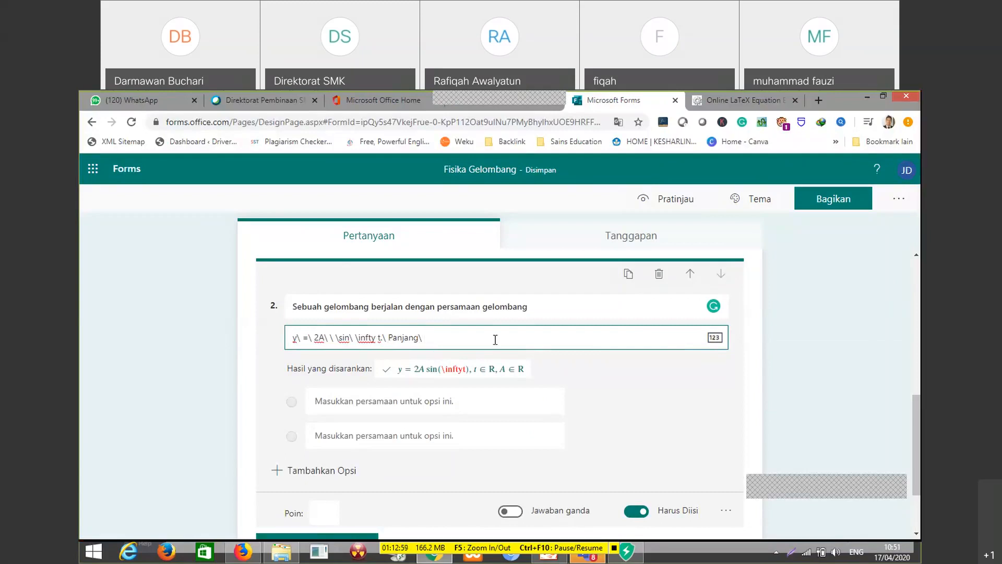
left_click(715, 339)
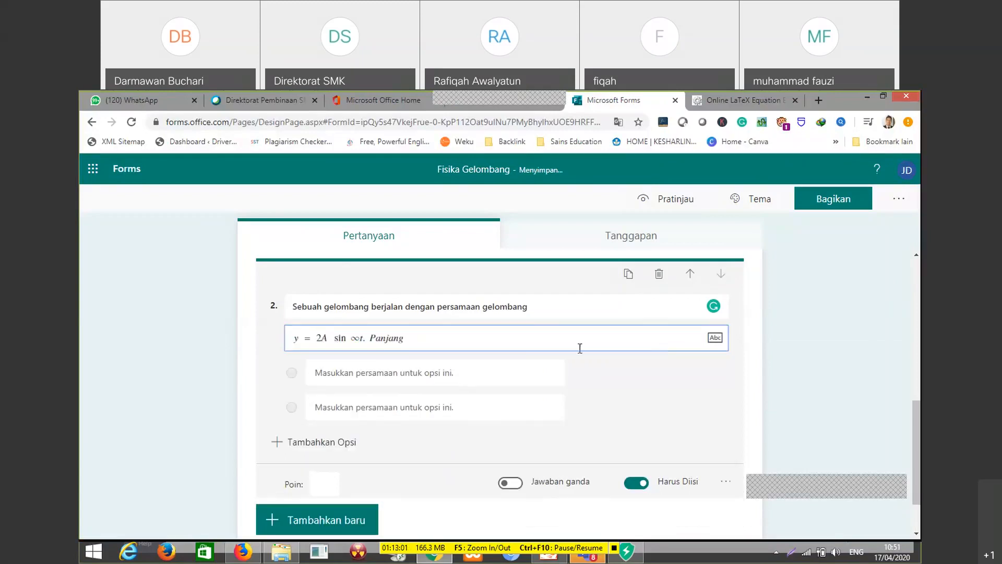
Extend question 2's equation subtitle after Panjang with "gelombangnya adalah ...." and finish editing it
left_click(442, 344)
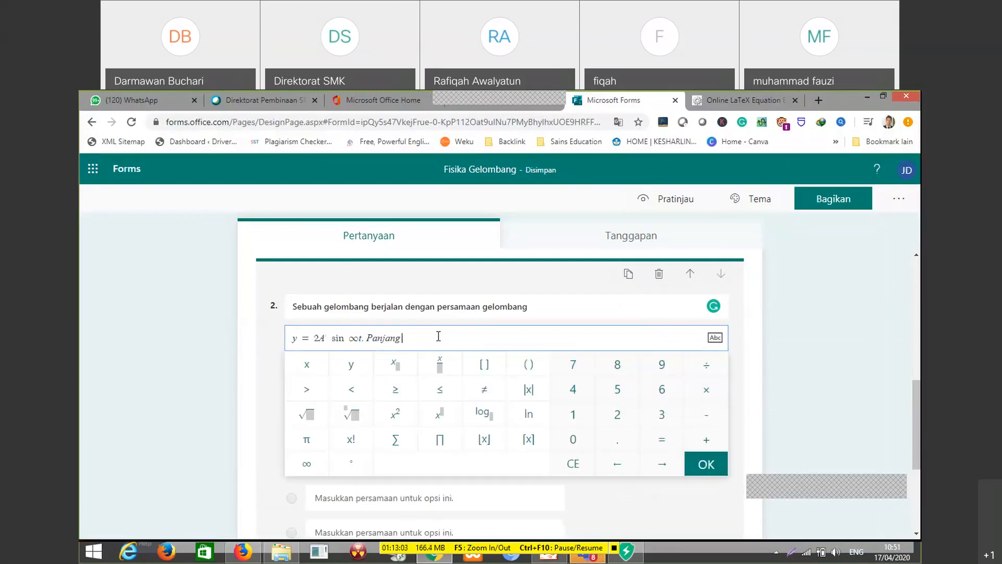
type("gelombang")
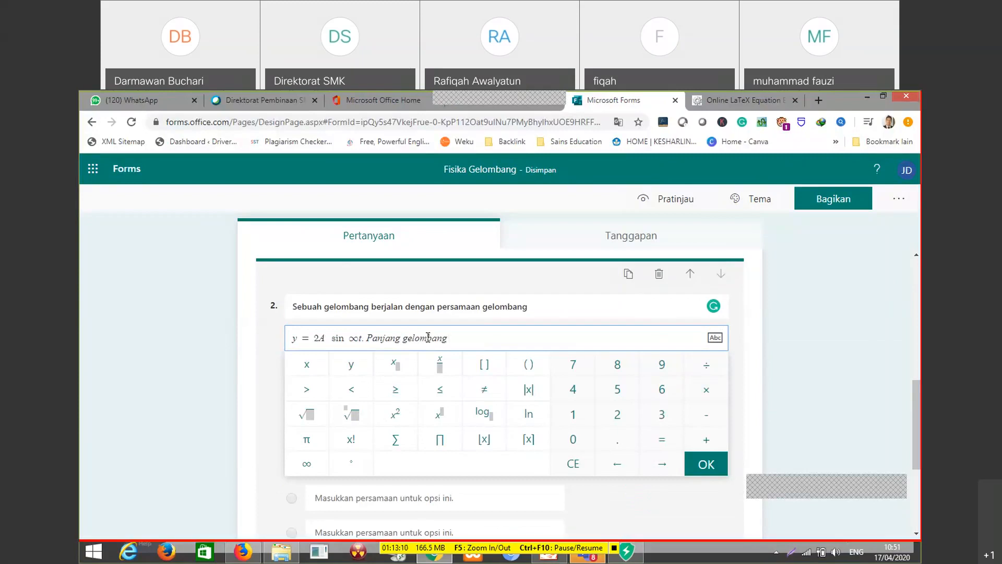
type("nya adalah ....")
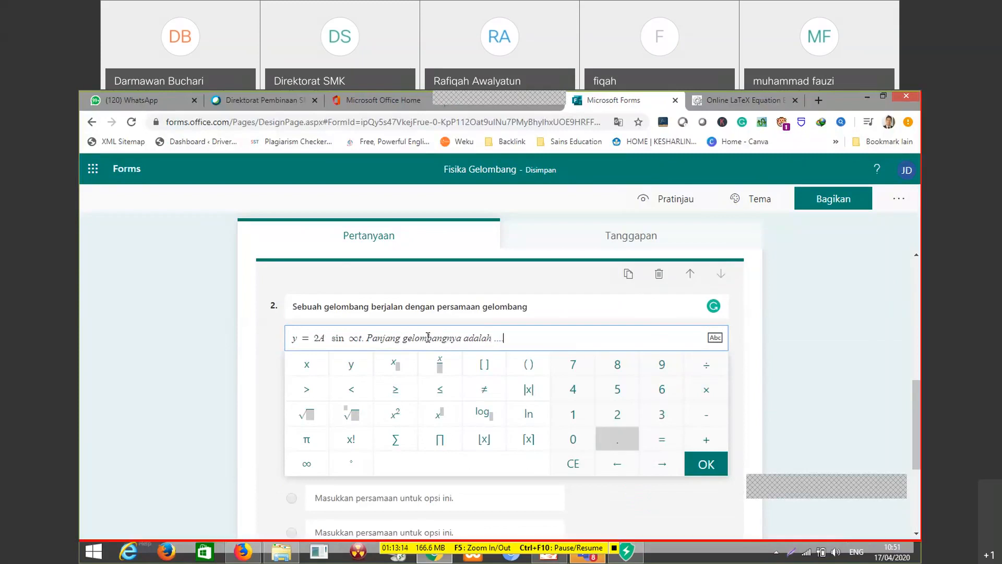
left_click(712, 465)
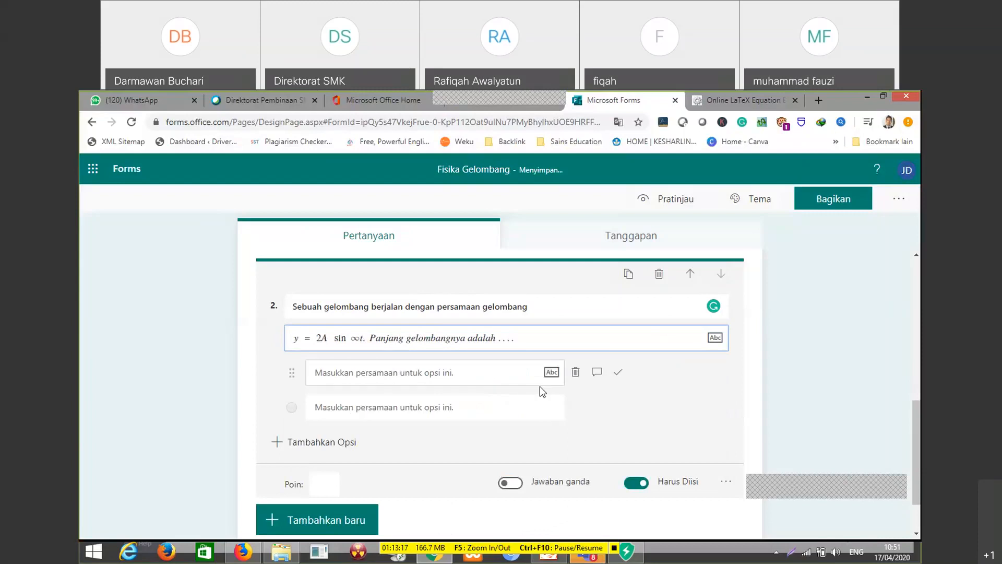
Fill in question 2's first two answer options with 2 and 3
left_click(389, 373)
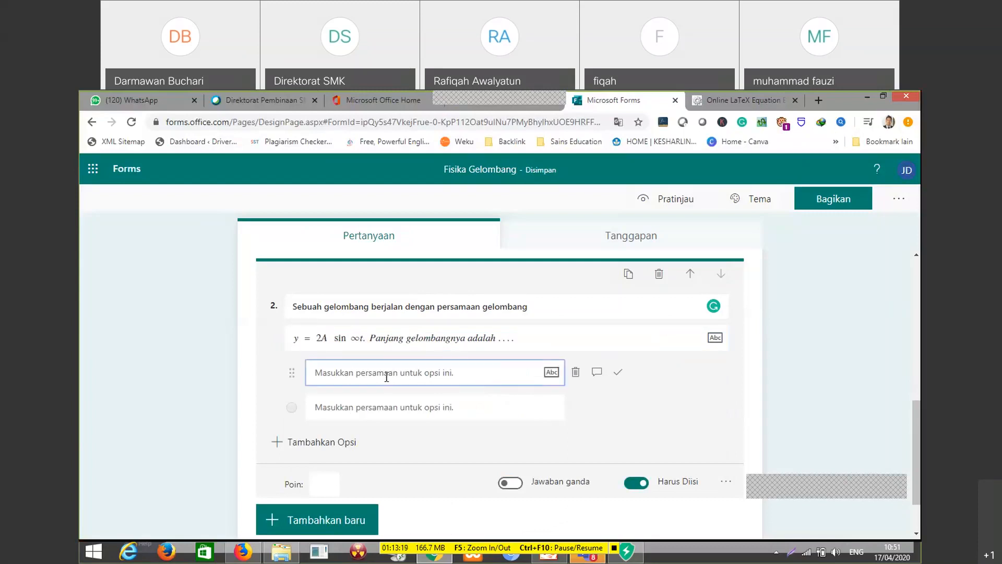
type("2")
key("Return")
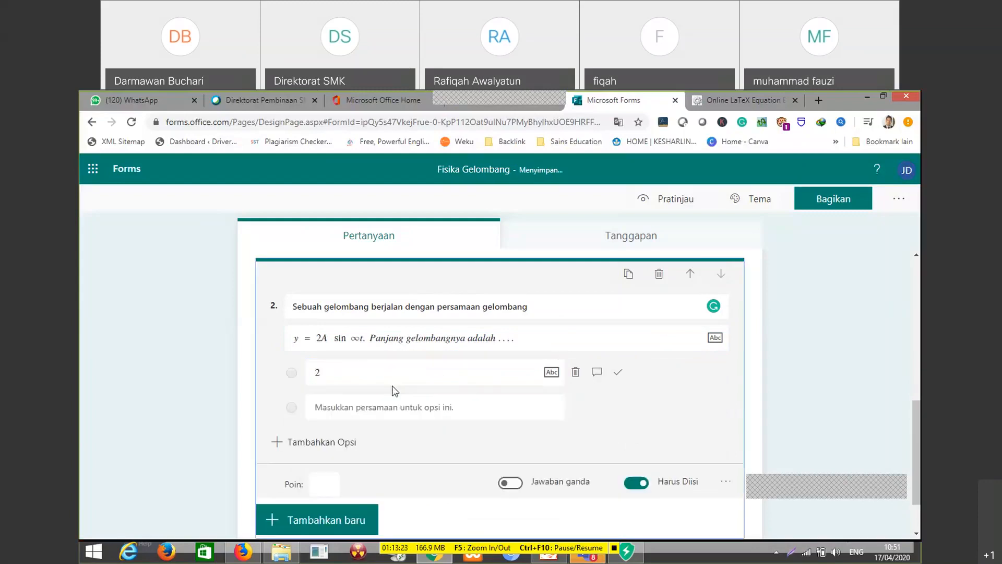
left_click(381, 400)
type("3")
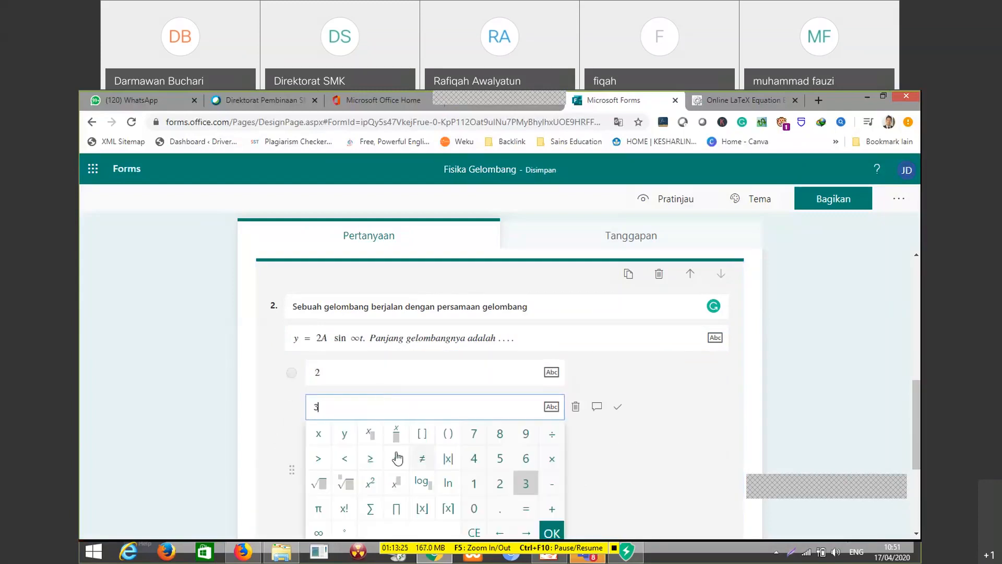
key("Return")
Add three more answer options to question 2 with the values 4, 5 and 8
left_click(346, 443)
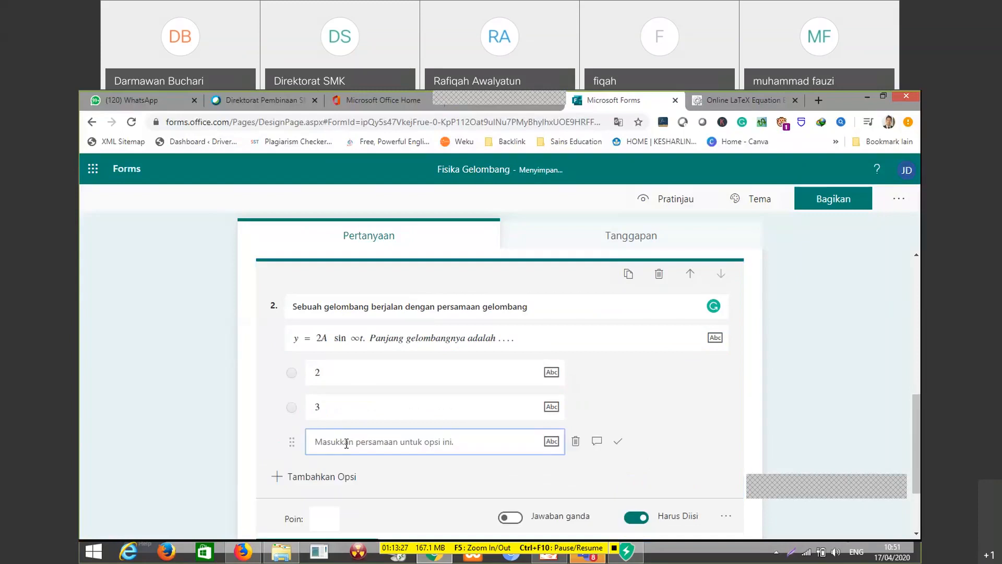
left_click(345, 441)
type("4")
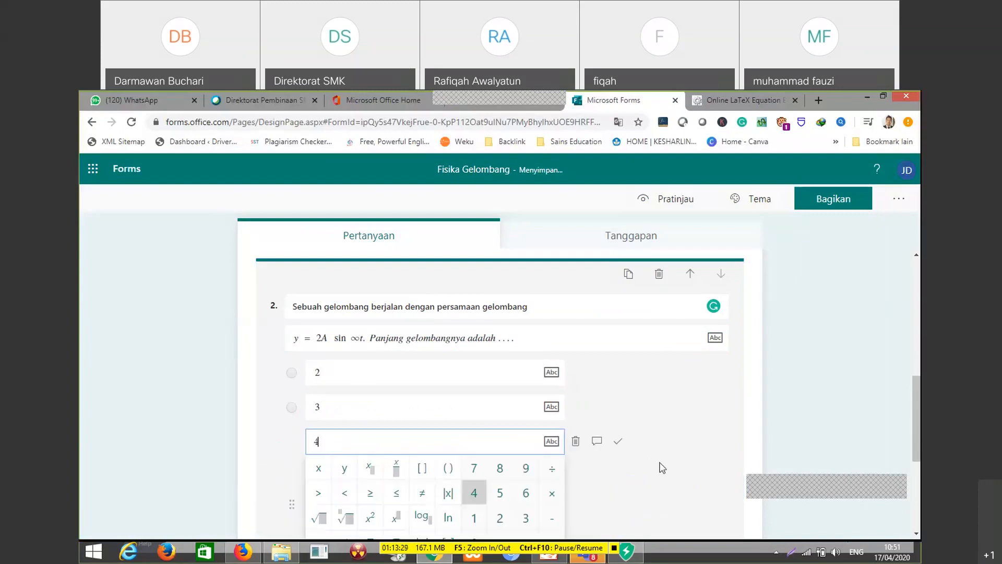
scroll(679, 472, "down", 2)
key("Return")
left_click(338, 394)
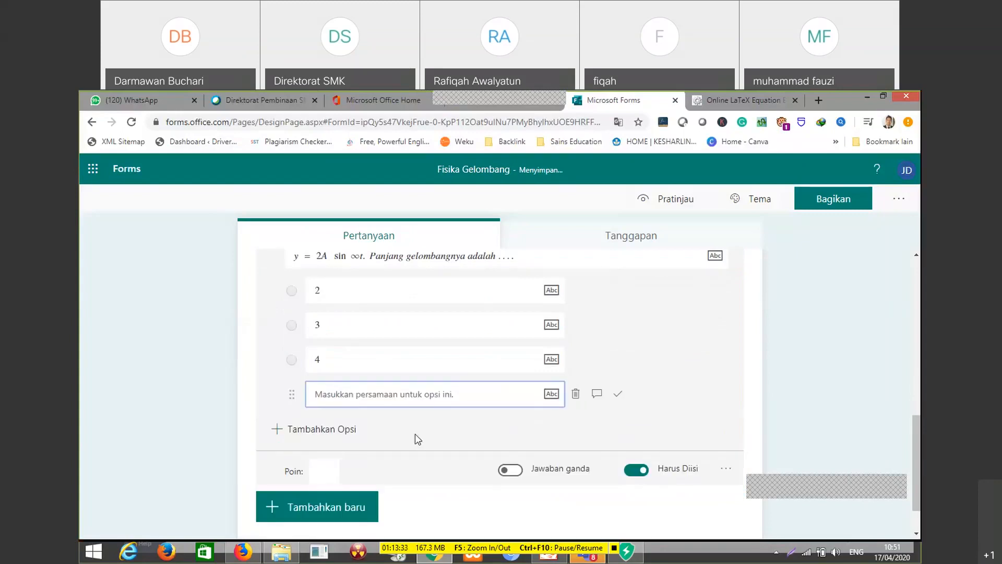
type("5")
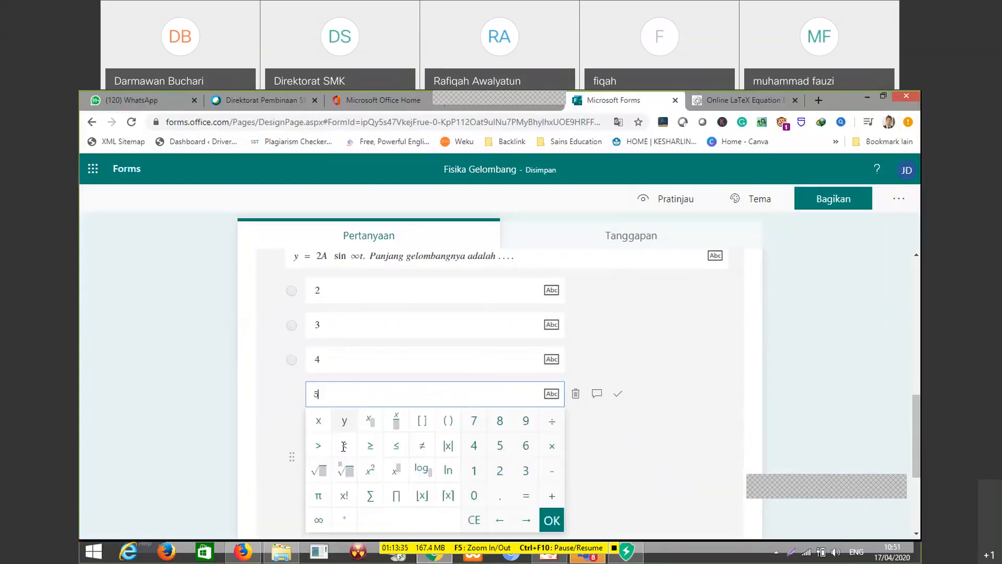
left_click(628, 458)
left_click(322, 431)
left_click(322, 433)
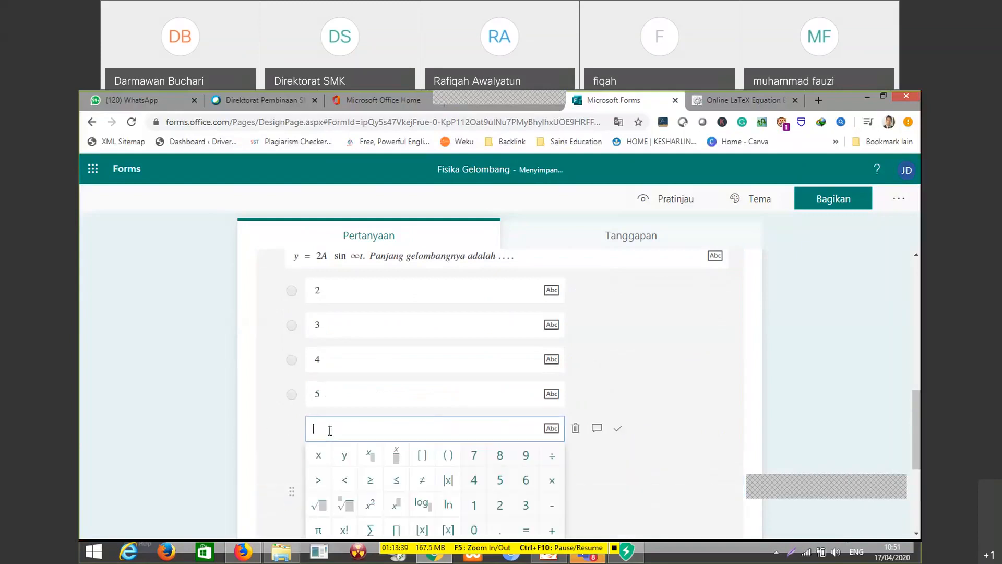
type("8")
left_click(667, 447)
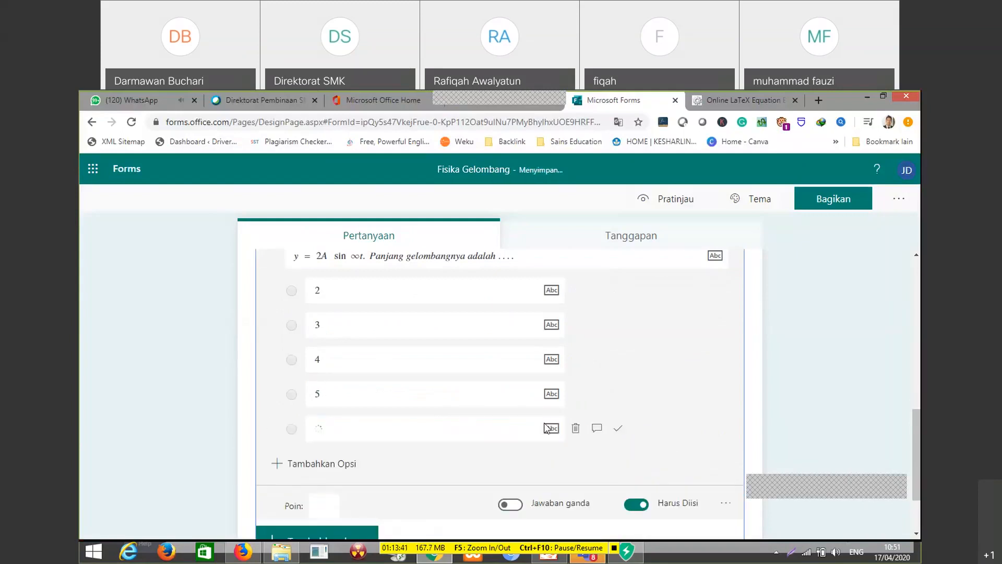
Mark option 4 as question 2's correct answer and set the question's score to 20 points
left_click(617, 360)
scroll(689, 366, "down", 2)
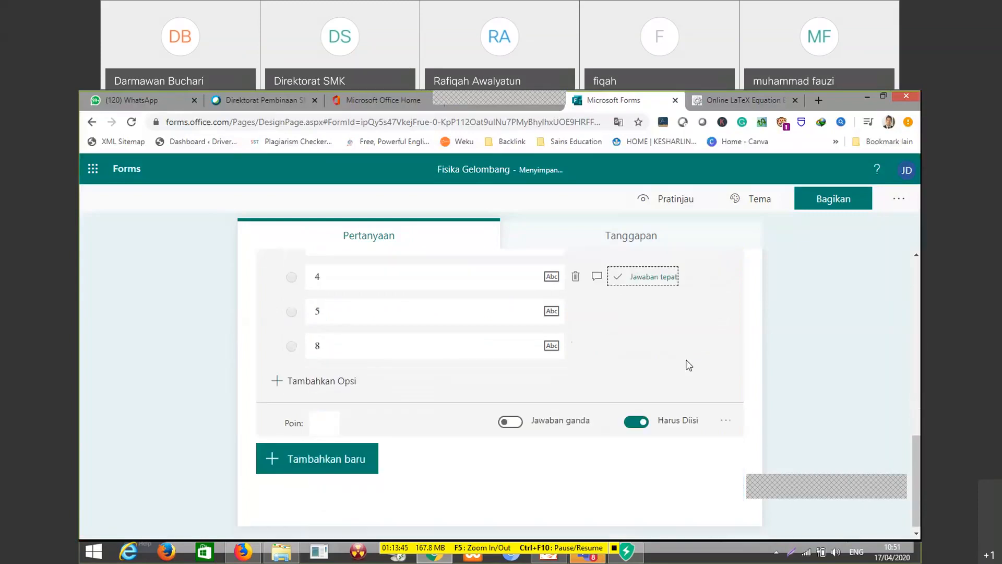
scroll(425, 421, "up", 2)
scroll(342, 492, "down", 2)
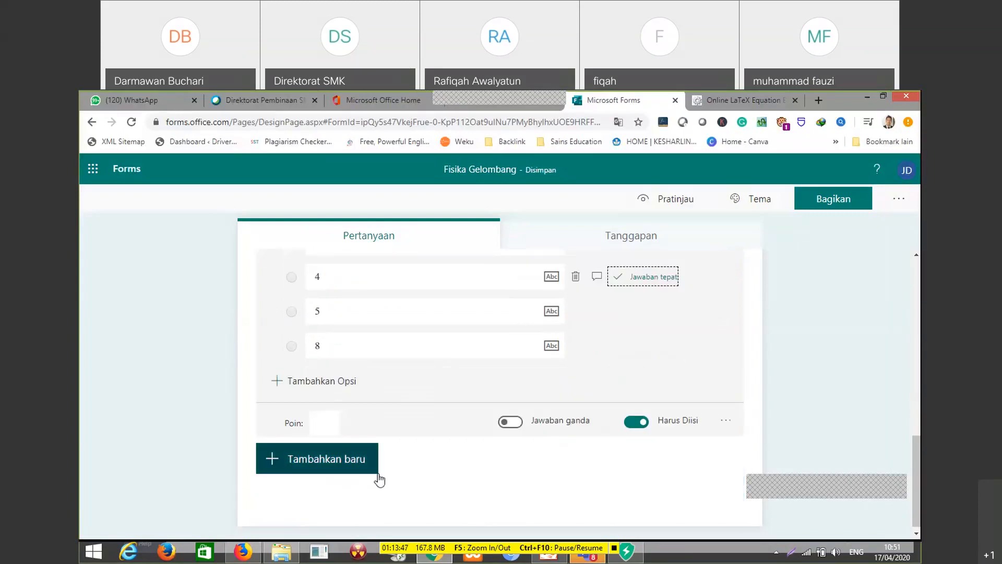
scroll(493, 436, "up", 2)
scroll(354, 502, "down", 1)
left_click(320, 484)
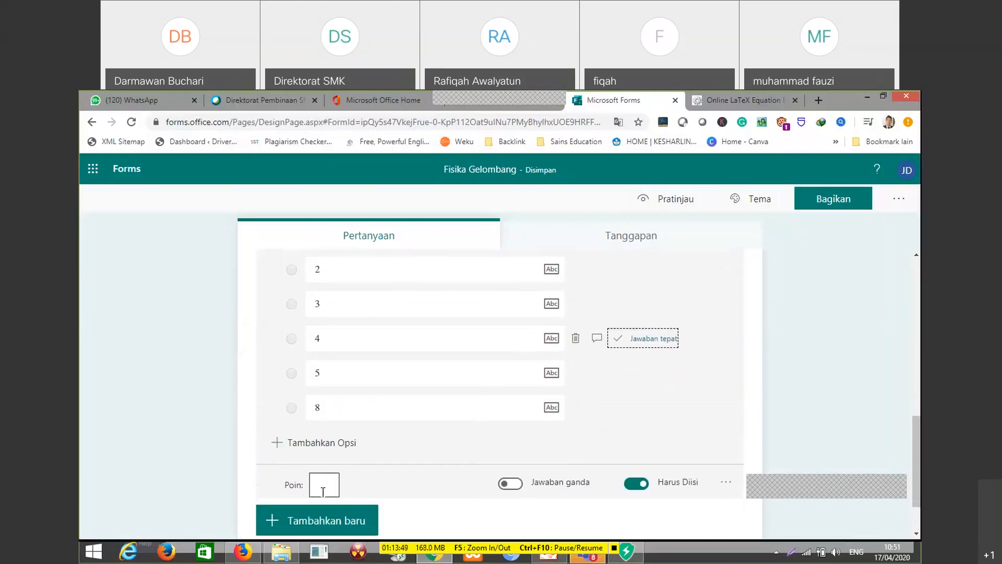
type("20")
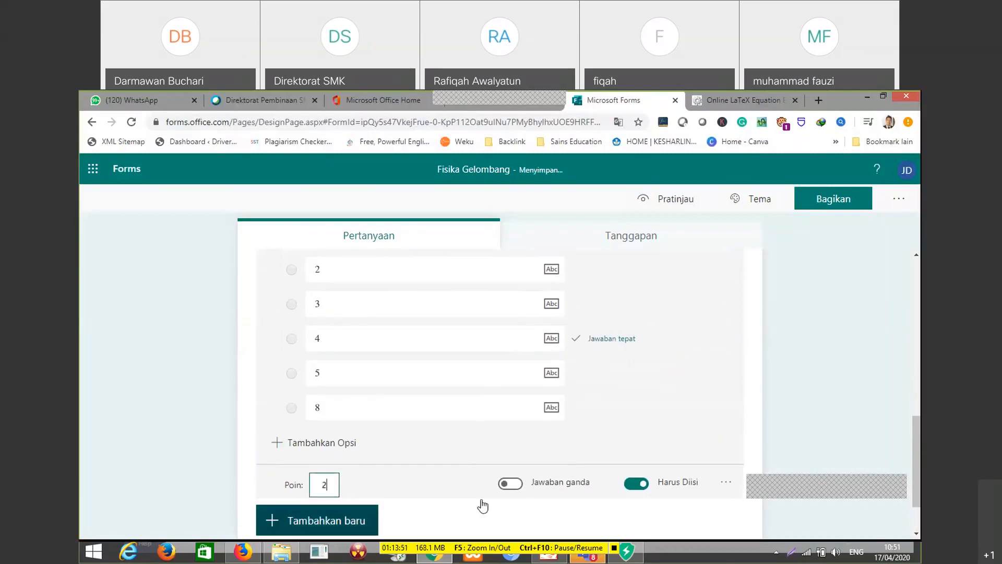
scroll(355, 519, "down", 1)
scroll(356, 519, "down", 1)
left_click(343, 503)
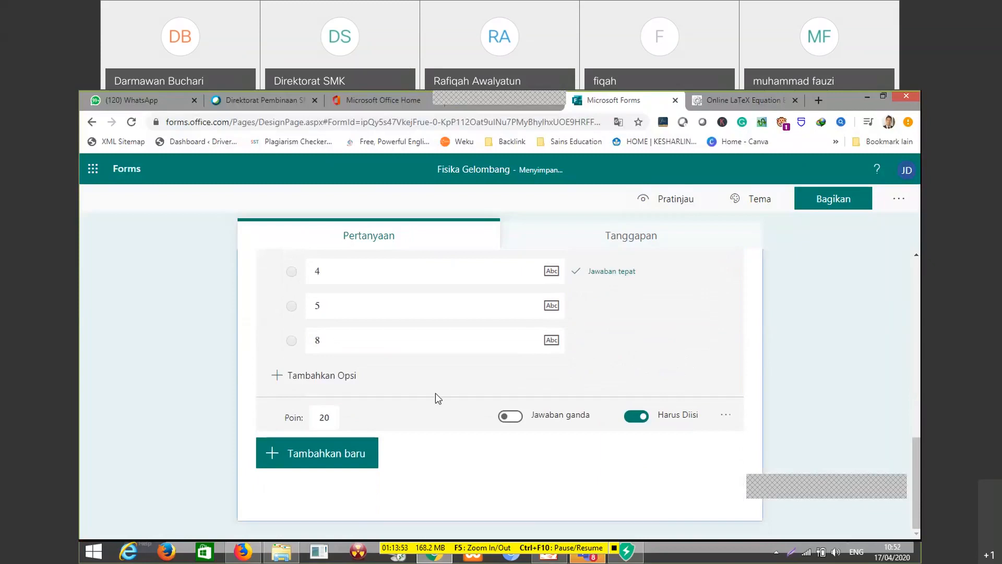
Preview the quiz as respondents see it on a computer, return to the editor and review the quiz header
scroll(417, 376, "up", 4)
scroll(676, 307, "up", 3)
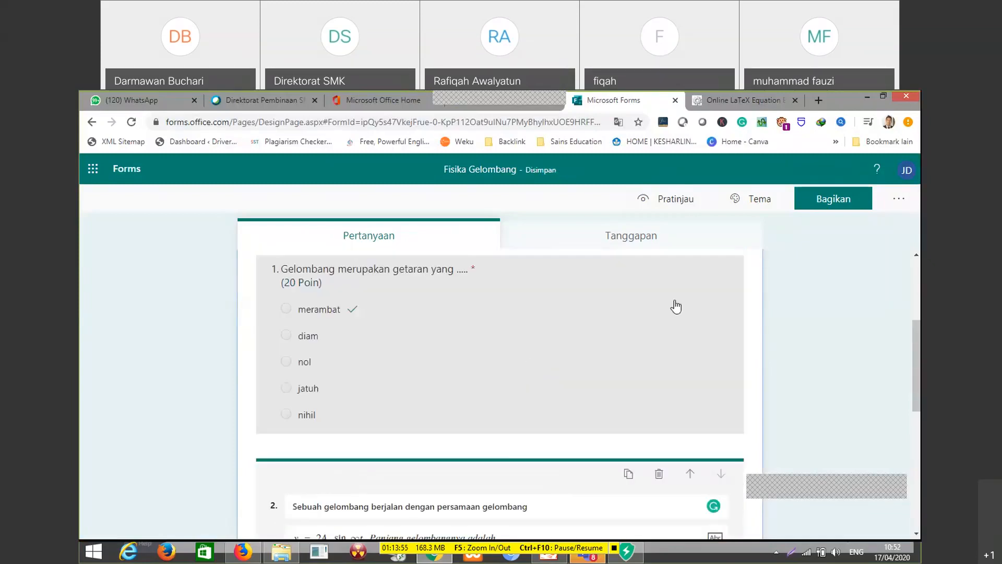
scroll(676, 307, "up", 2)
left_click(692, 205)
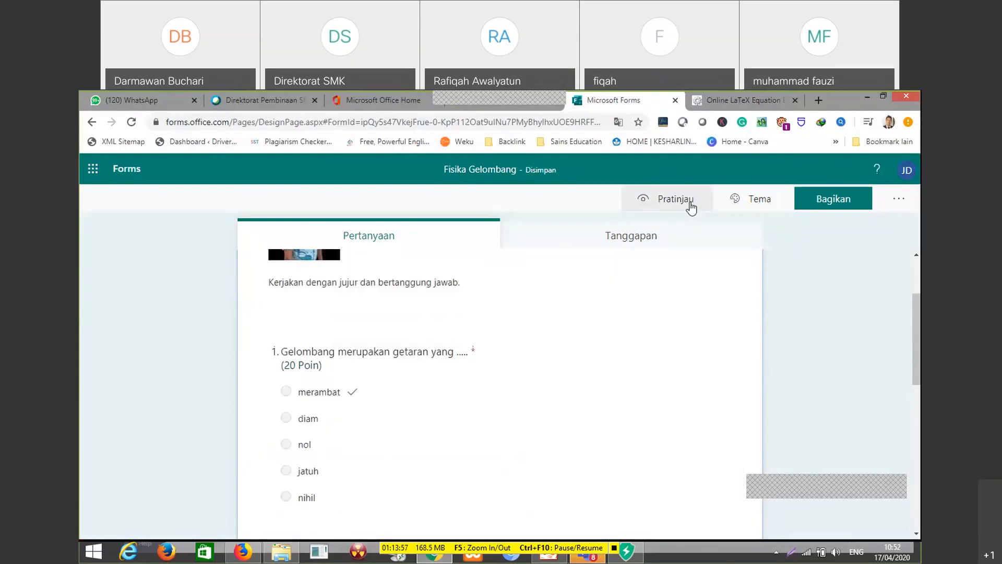
scroll(526, 339, "down", 3)
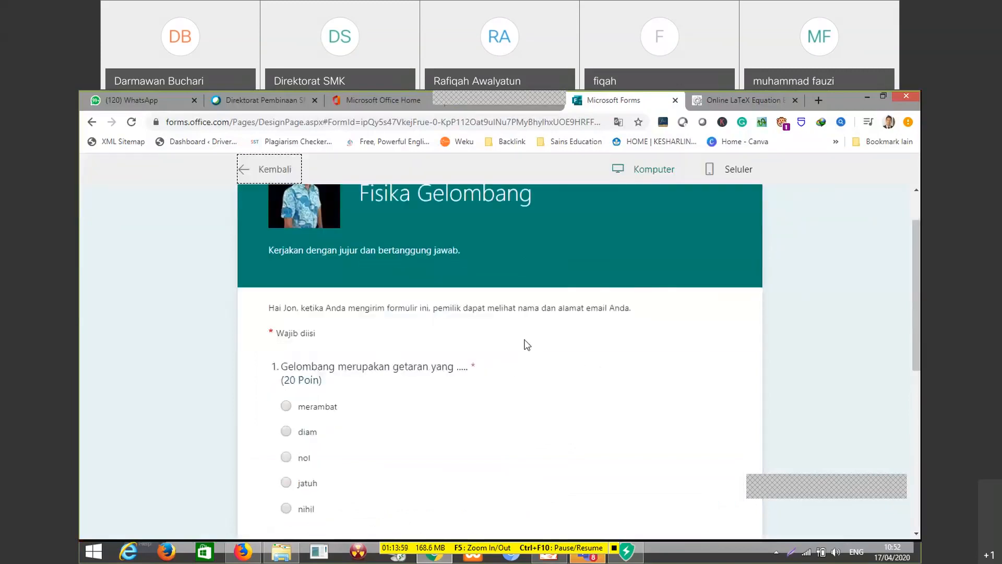
scroll(533, 355, "down", 5)
scroll(533, 360, "up", 3)
scroll(533, 364, "up", 10)
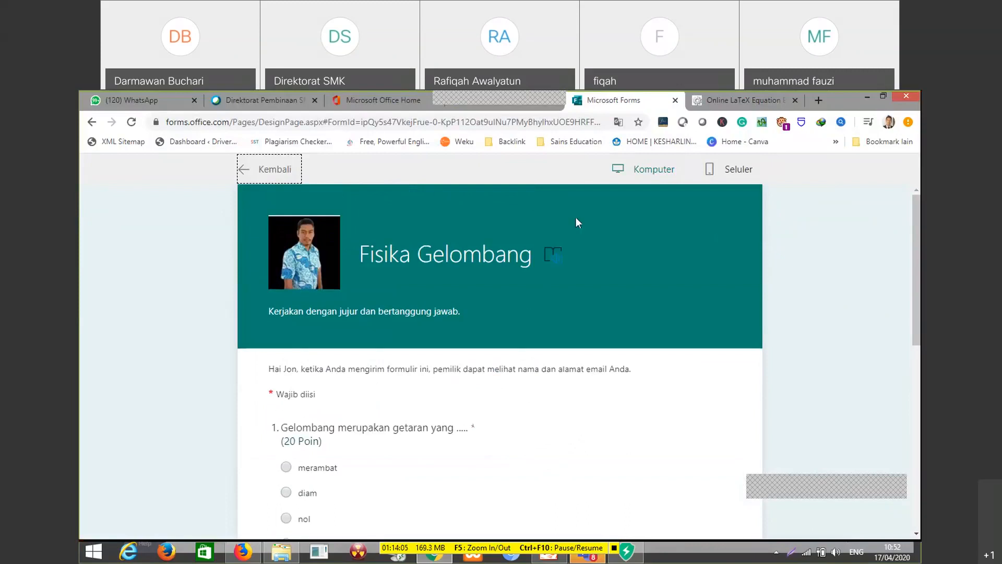
left_click(257, 171)
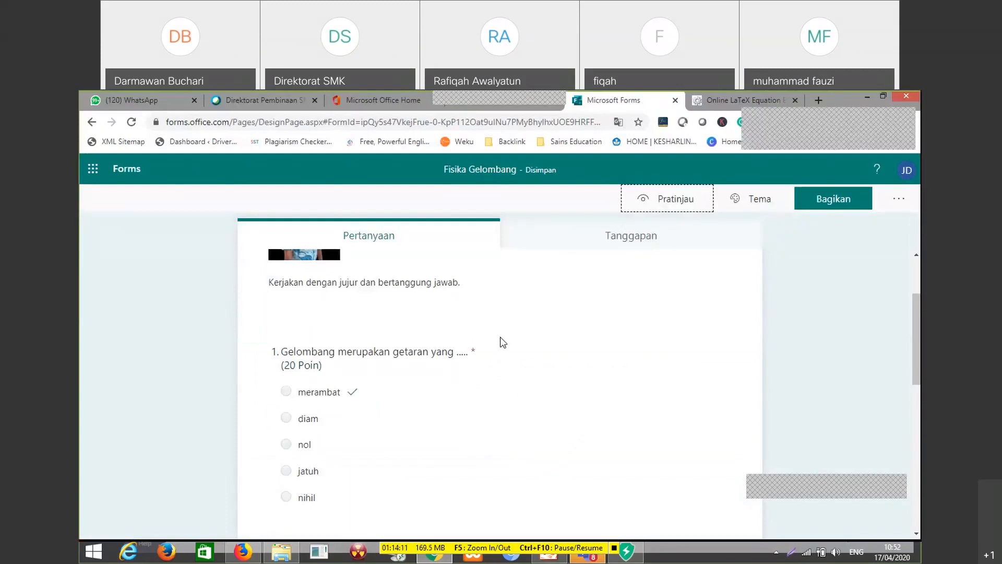
scroll(470, 355, "up", 2)
scroll(433, 372, "down", 1)
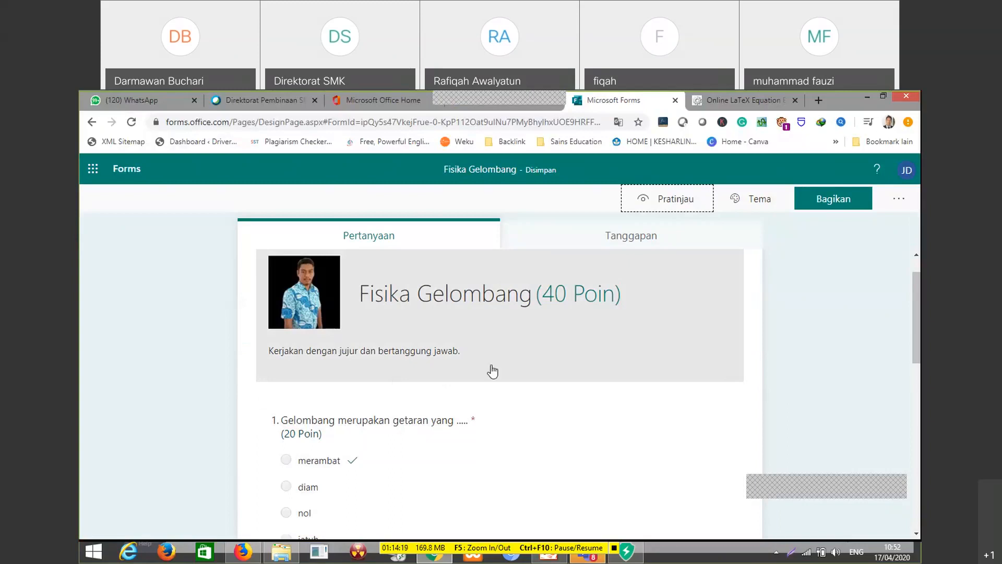
Look over the quiz's header and questions and open the quiz settings
scroll(462, 345, "up", 1)
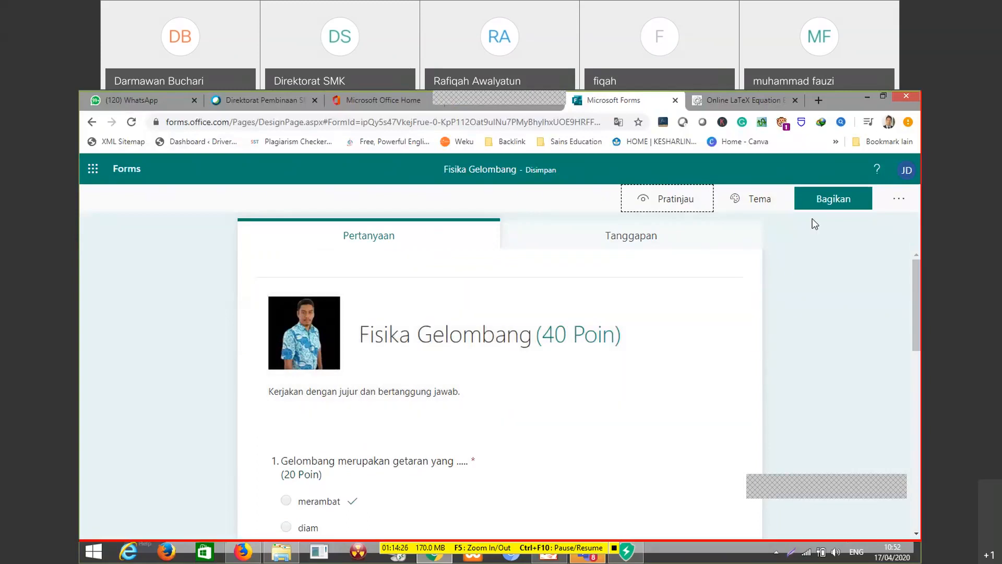
scroll(673, 345, "down", 3)
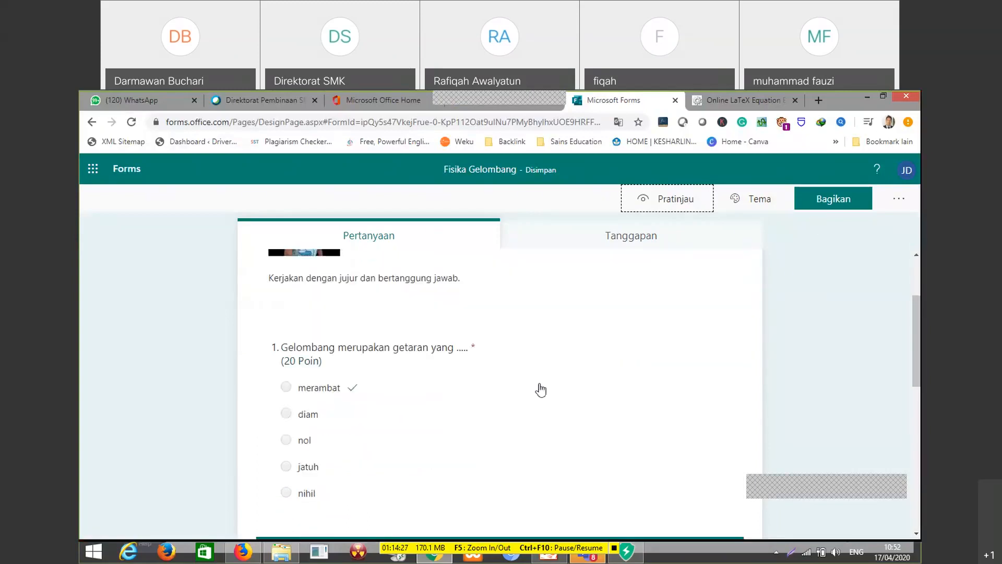
scroll(496, 396, "down", 3)
scroll(453, 404, "down", 3)
scroll(543, 426, "up", 9)
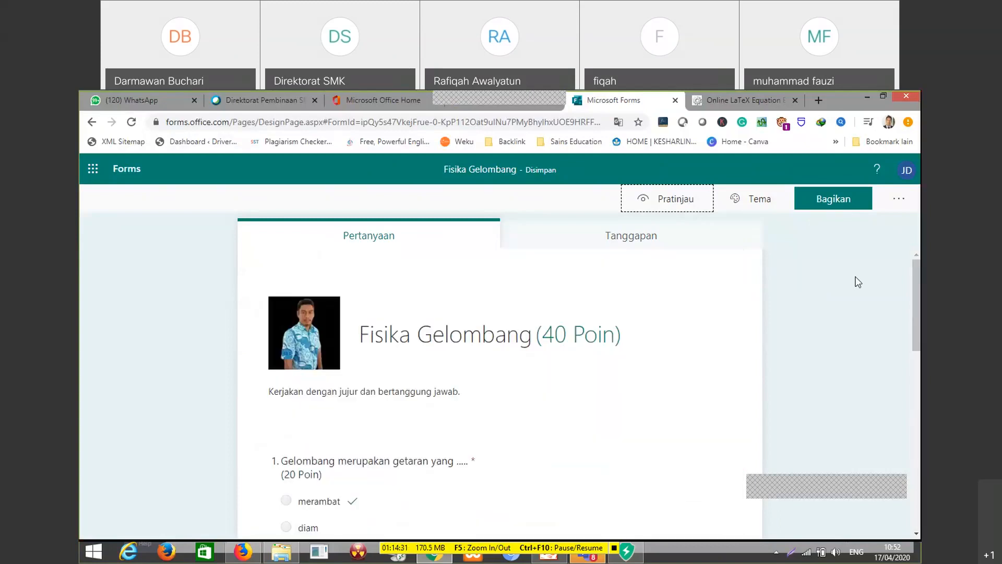
left_click(899, 199)
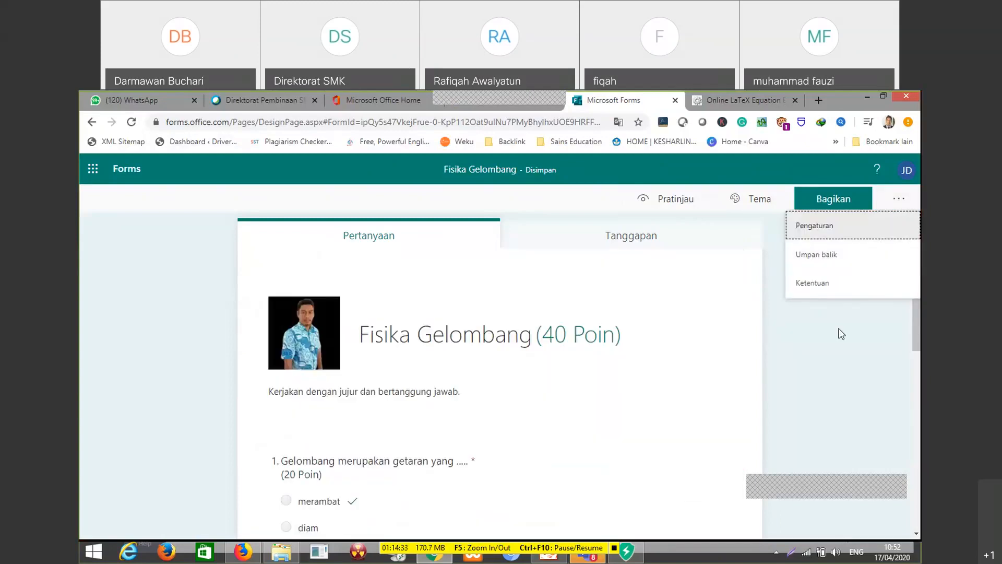
left_click(895, 206)
left_click(895, 207)
left_click(846, 230)
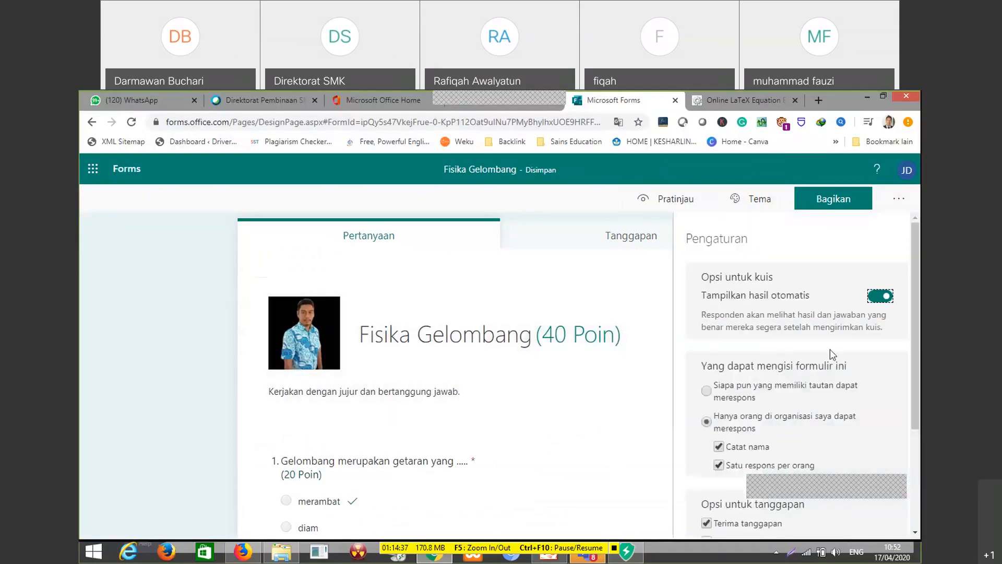
Switch the automatic display of results off and back on, and review the respondent and response options
scroll(813, 343, "down", 1)
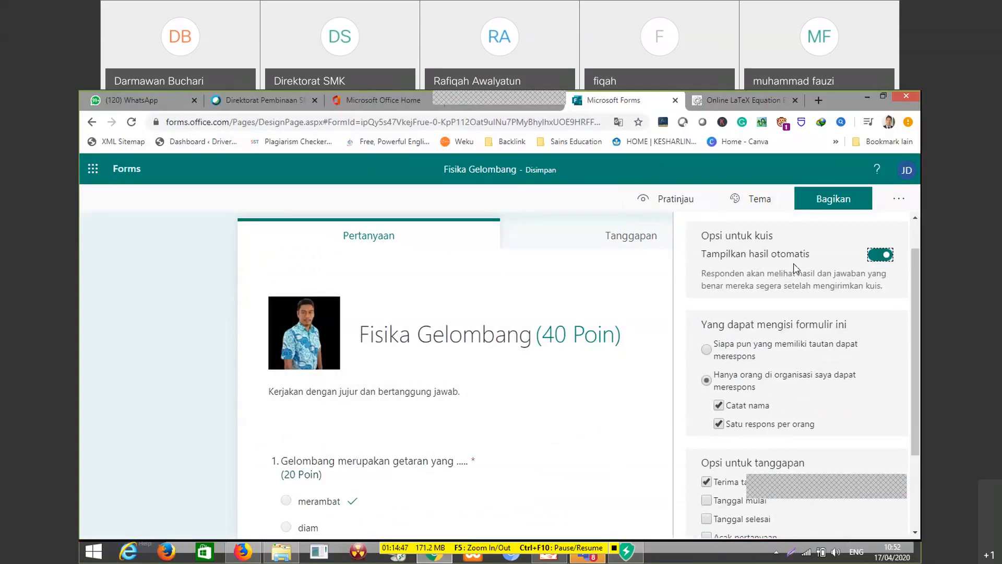
left_click(883, 259)
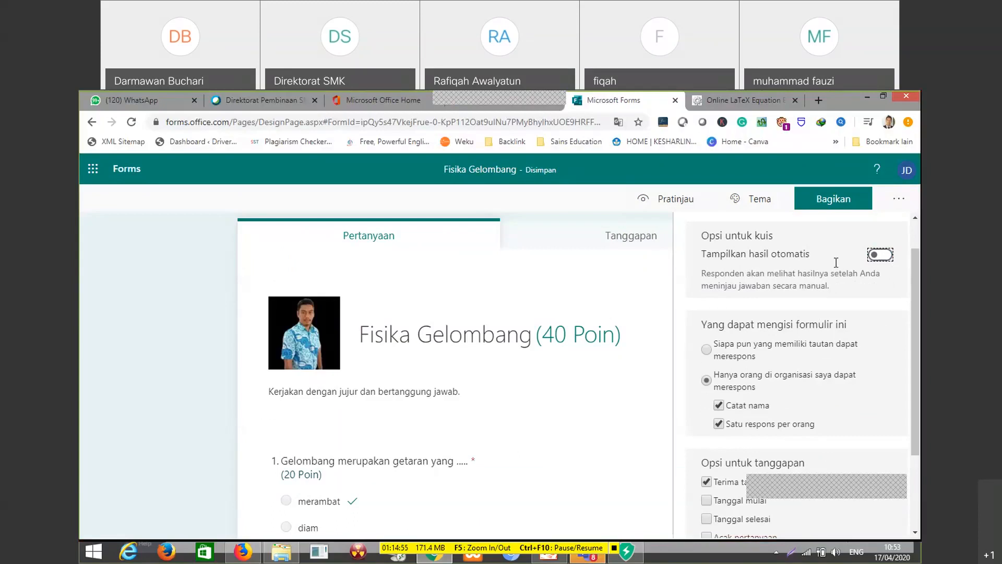
left_click(880, 254)
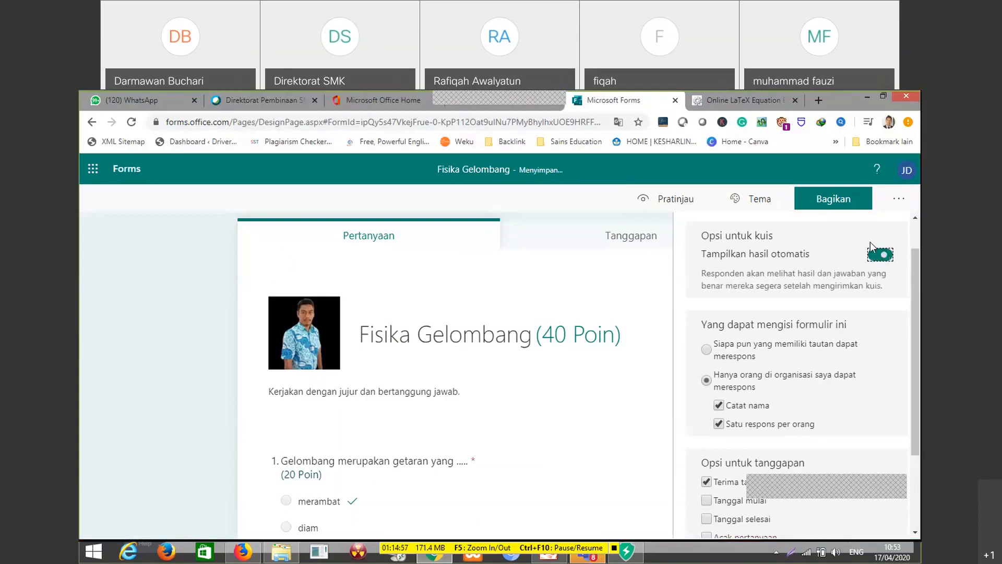
scroll(829, 300, "down", 1)
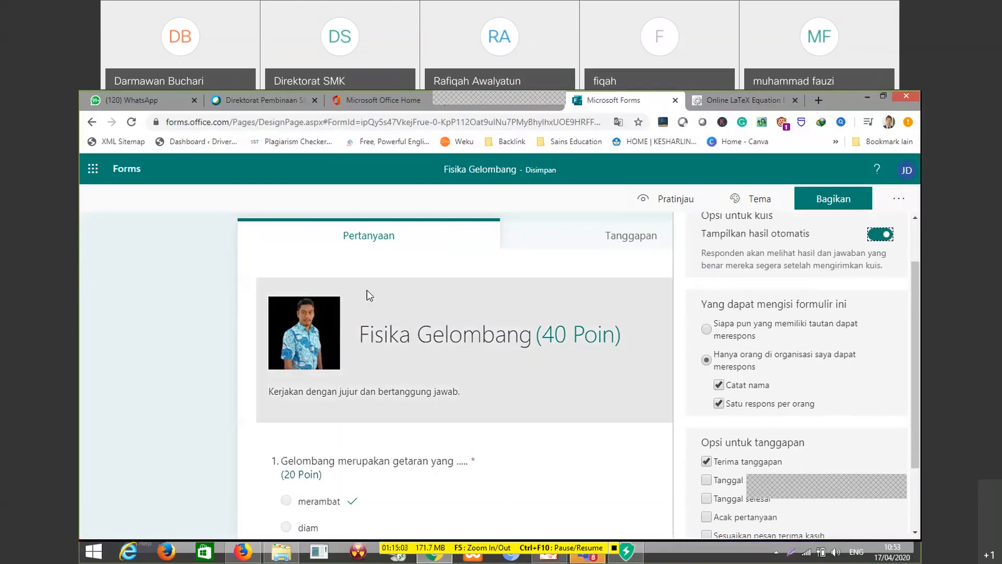
scroll(875, 385, "down", 2)
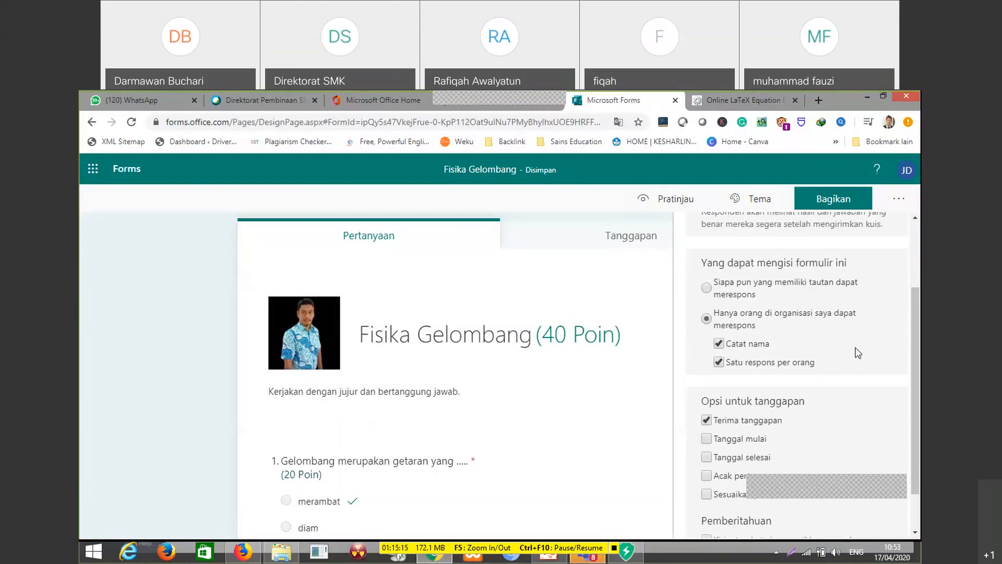
scroll(822, 400, "down", 1)
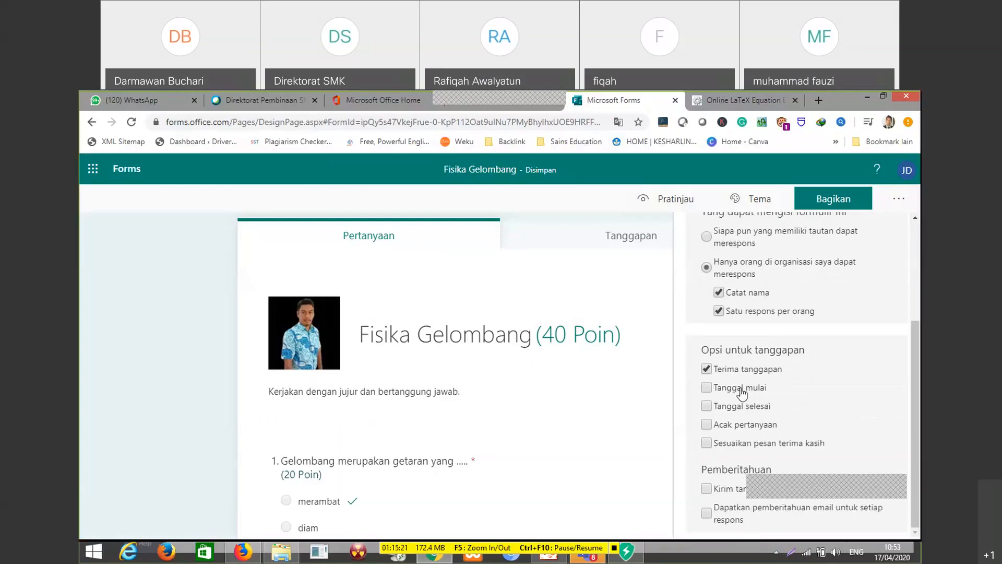
left_click(915, 364)
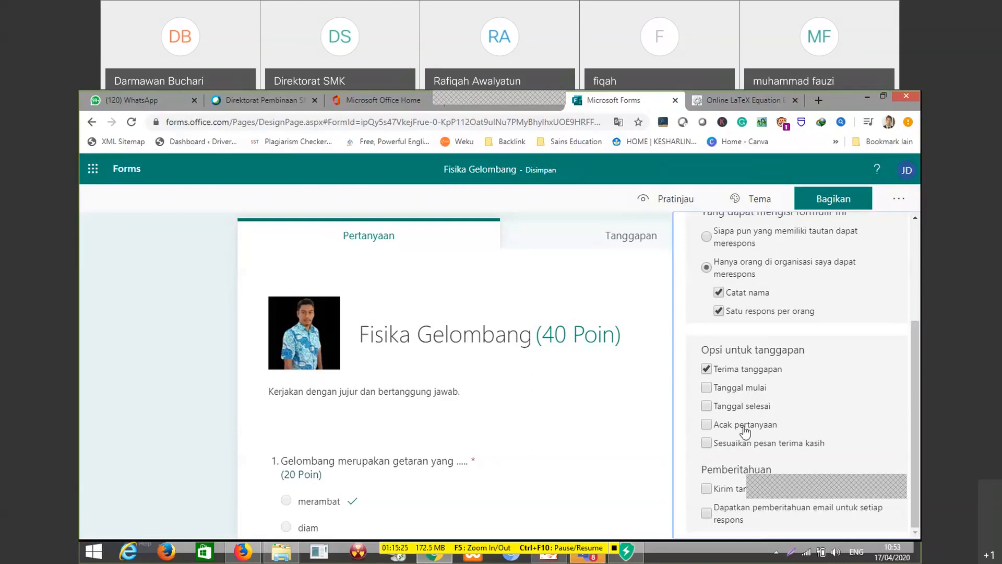
Enable shuffling of the quiz questions with questions 1 to 2 locked
left_click(706, 425)
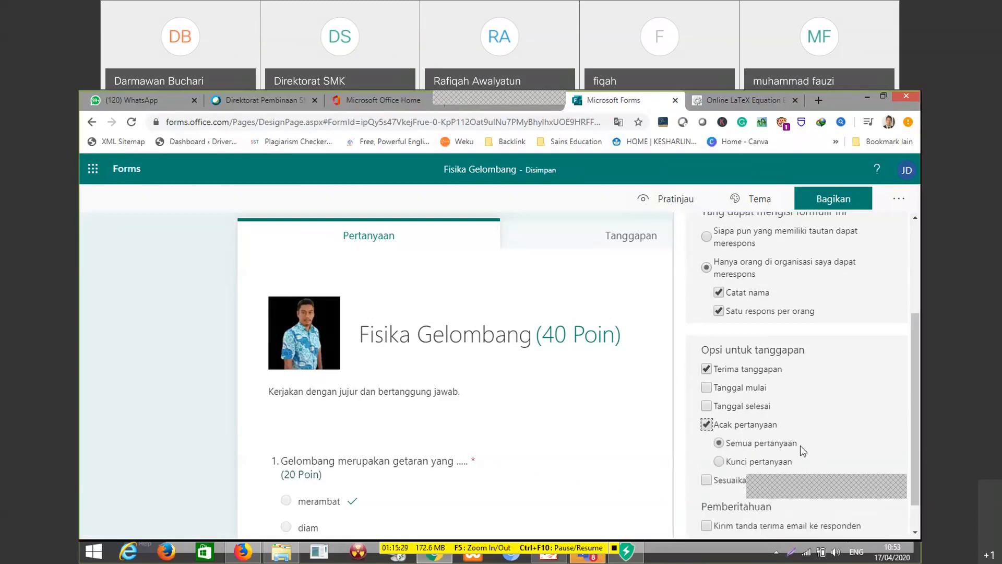
left_click(759, 462)
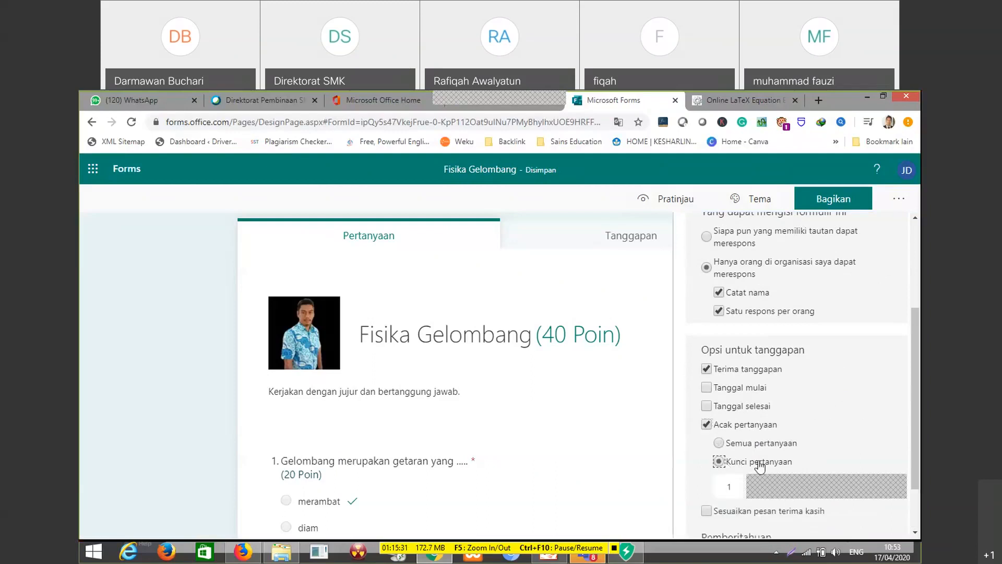
left_click(768, 445)
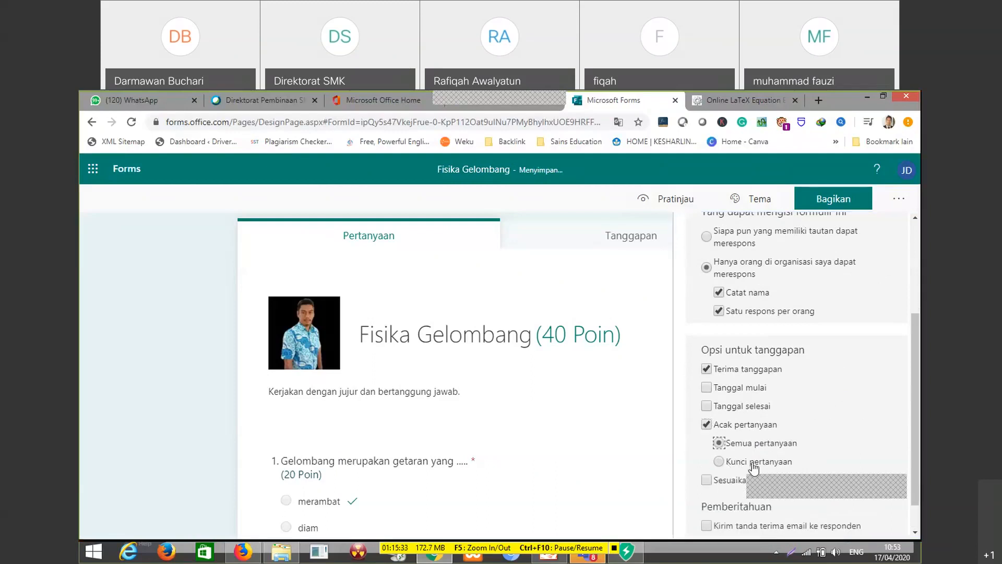
left_click(753, 463)
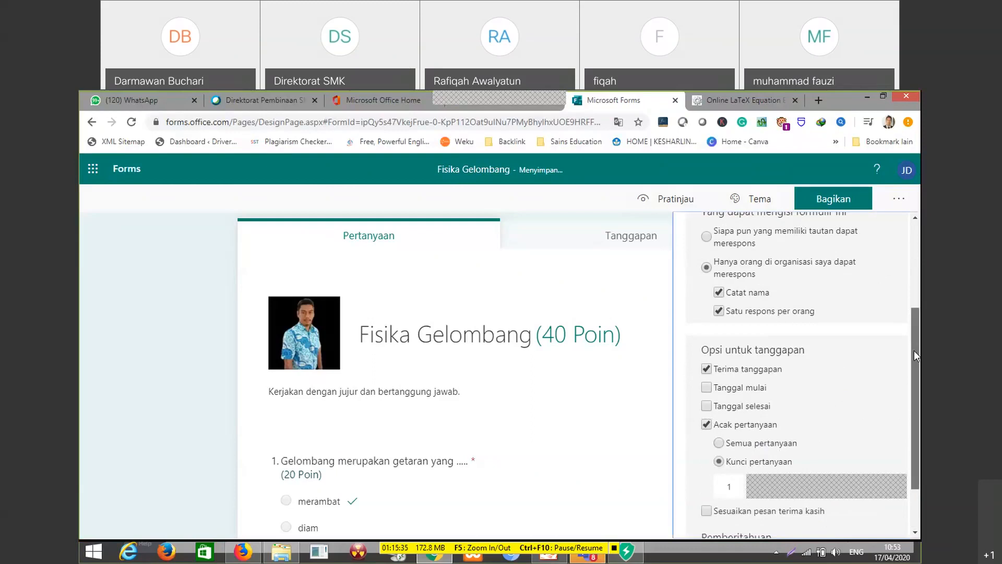
left_click_drag(914, 349, 916, 407)
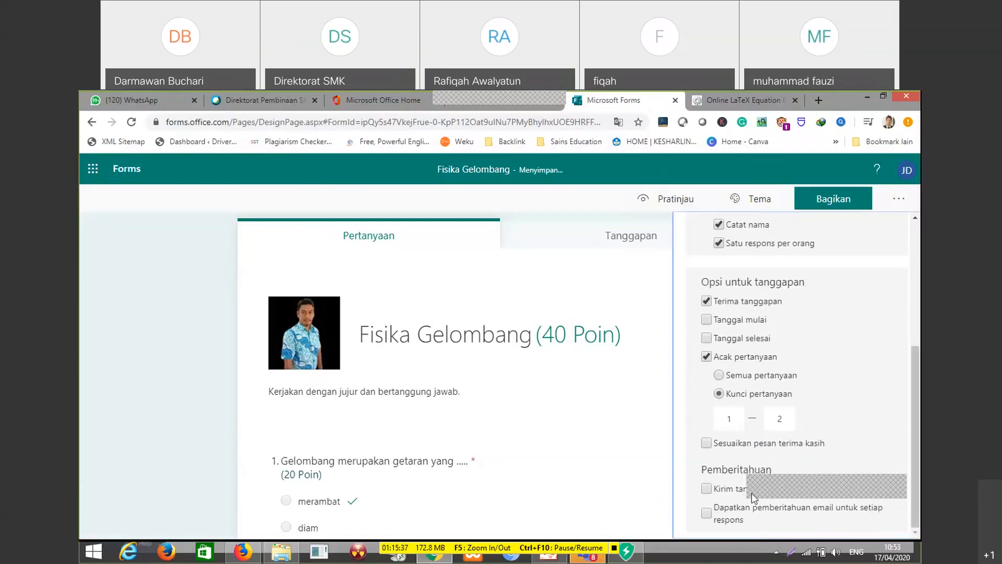
scroll(854, 300, "up", 10)
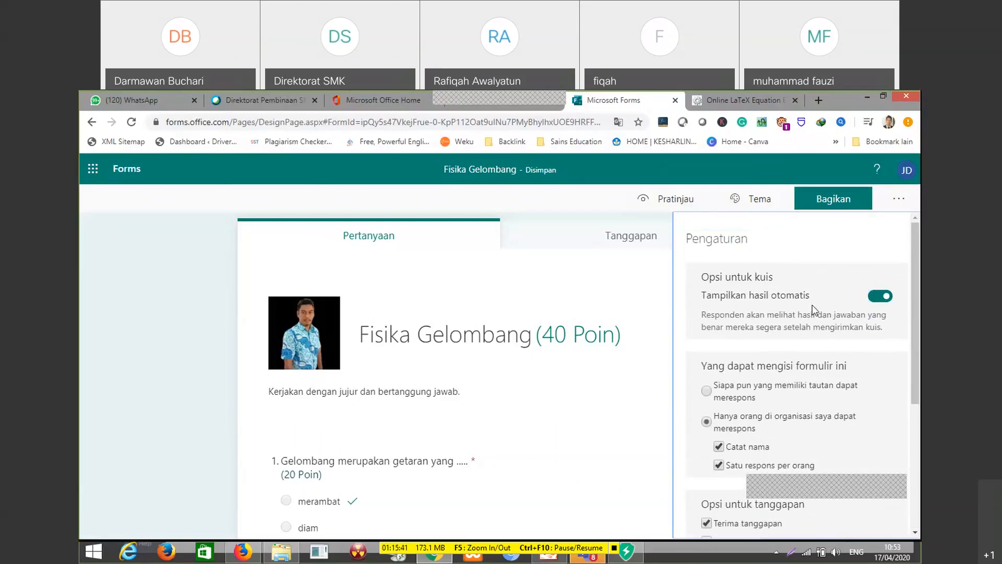
Copy the quiz's response link for people in the organisation and look at the other sharing options
left_click(830, 202)
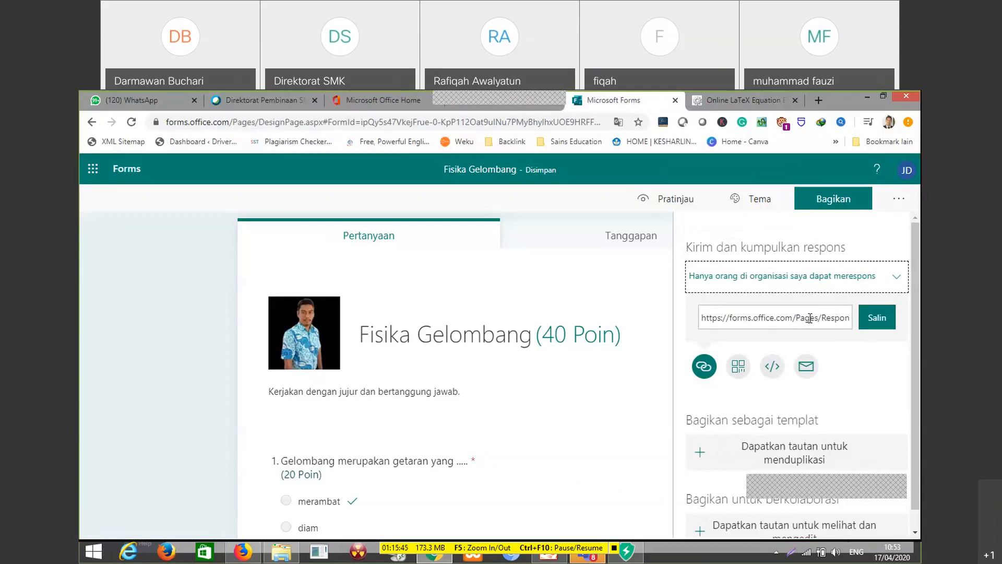
left_click(878, 319)
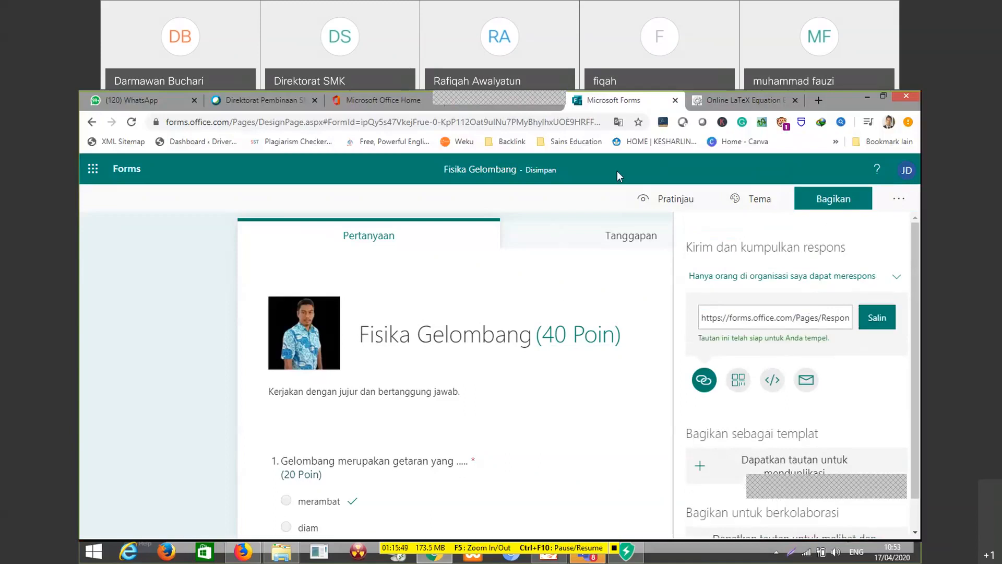
scroll(690, 310, "down", 1)
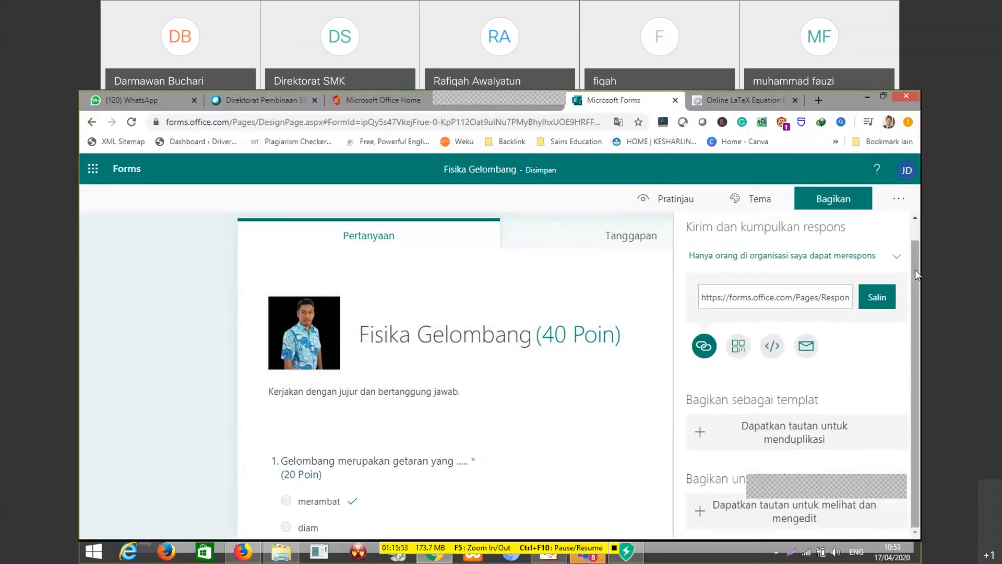
Close the sharing options and review the quiz's two questions with their answer options and points
scroll(621, 313, "down", 6)
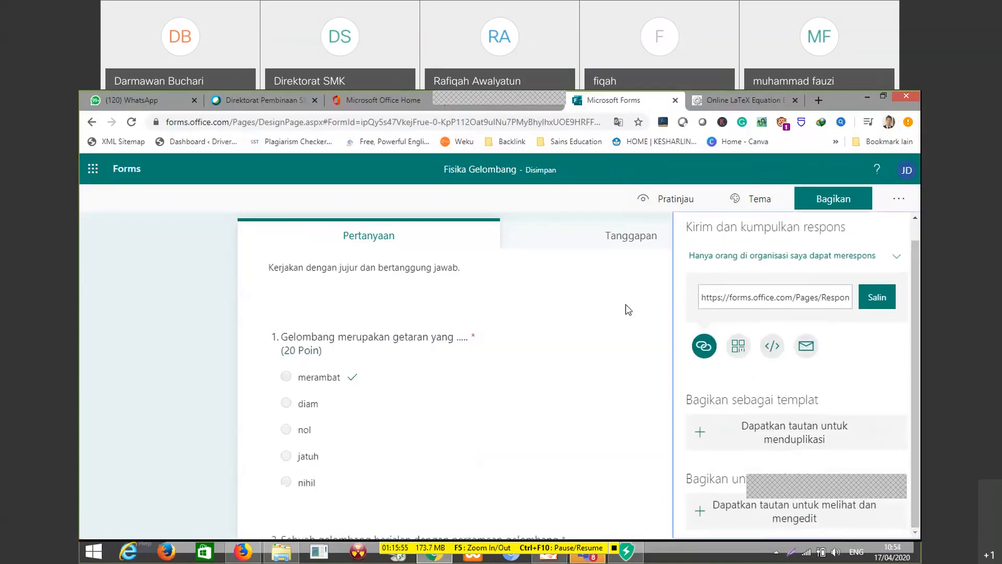
scroll(606, 328, "down", 1)
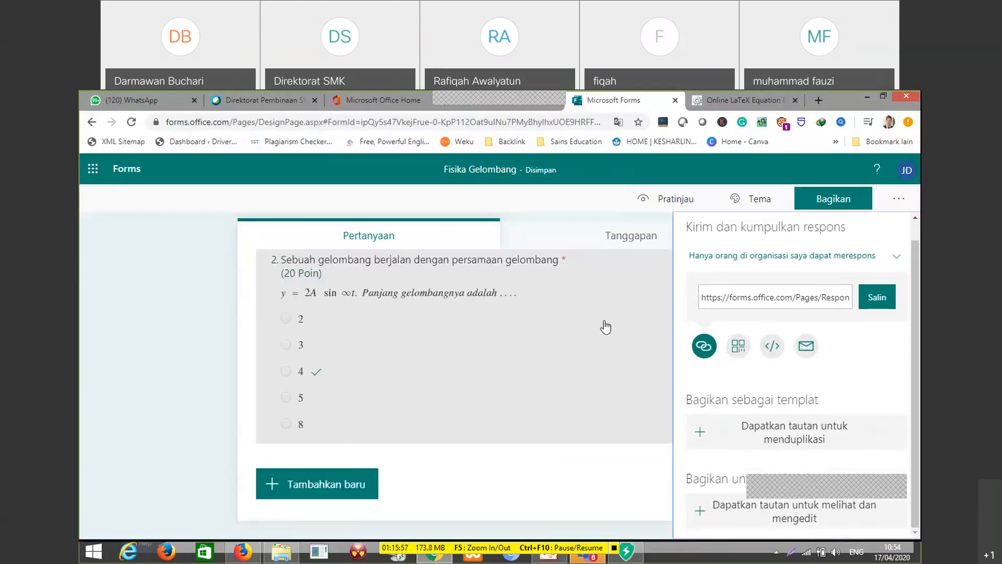
scroll(616, 313, "up", 4)
left_click(594, 206)
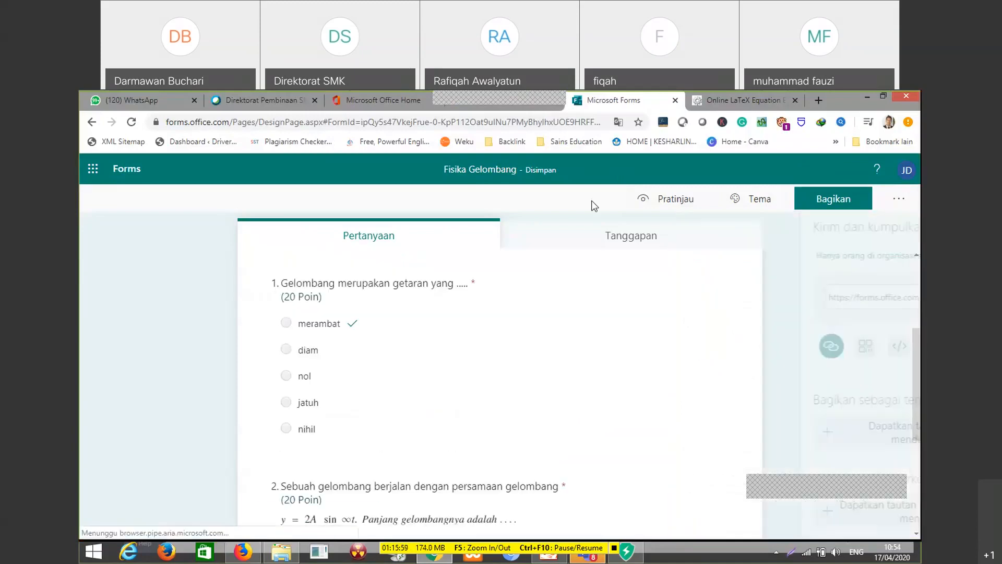
scroll(750, 259, "up", 2)
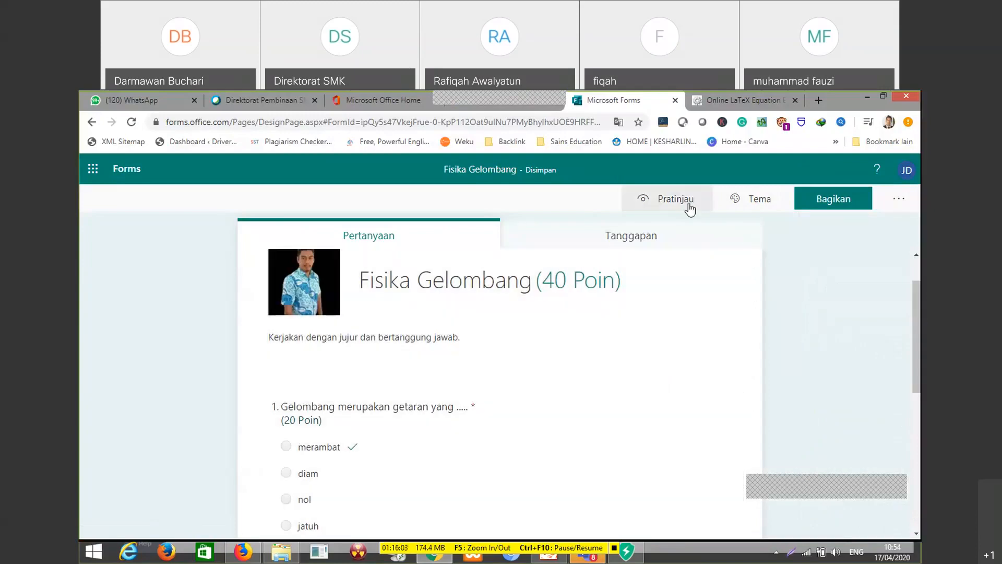
scroll(461, 298, "down", 2)
scroll(640, 259, "down", 1)
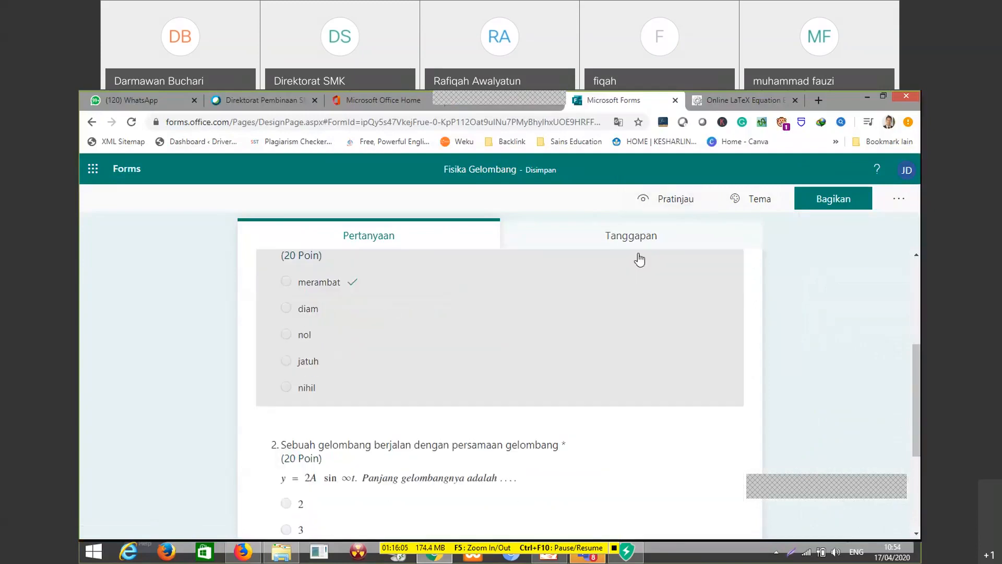
scroll(587, 230, "up", 2)
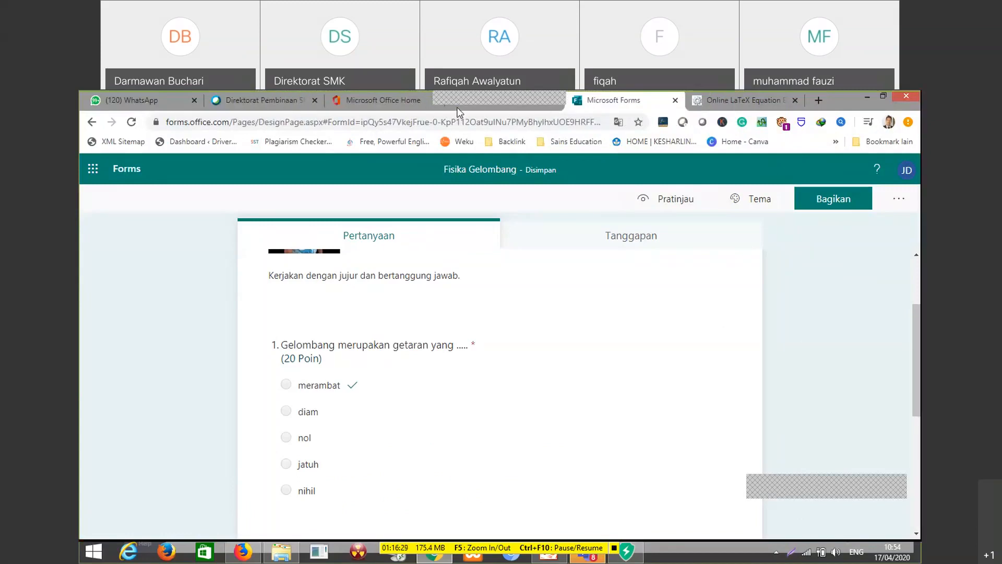
Reduce the browser window and switch to the Microsoft Teams desktop app
left_click(886, 95)
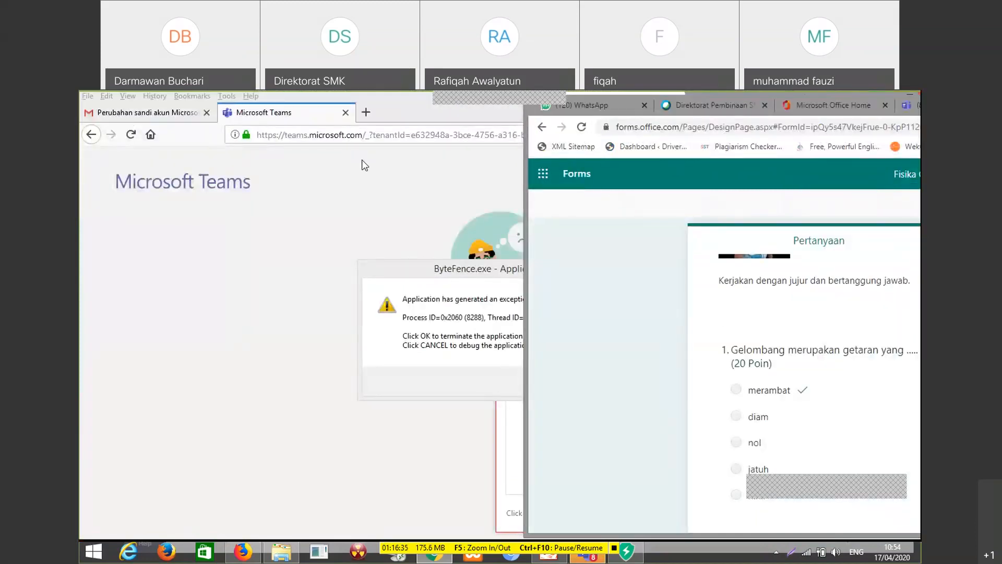
left_click(910, 94)
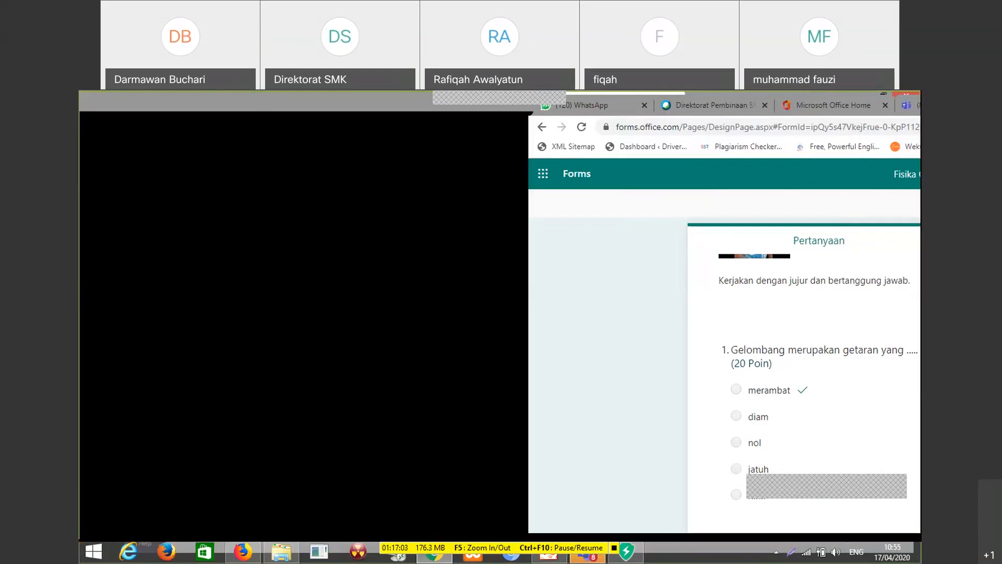
mouse_move(626, 551)
left_click(647, 488)
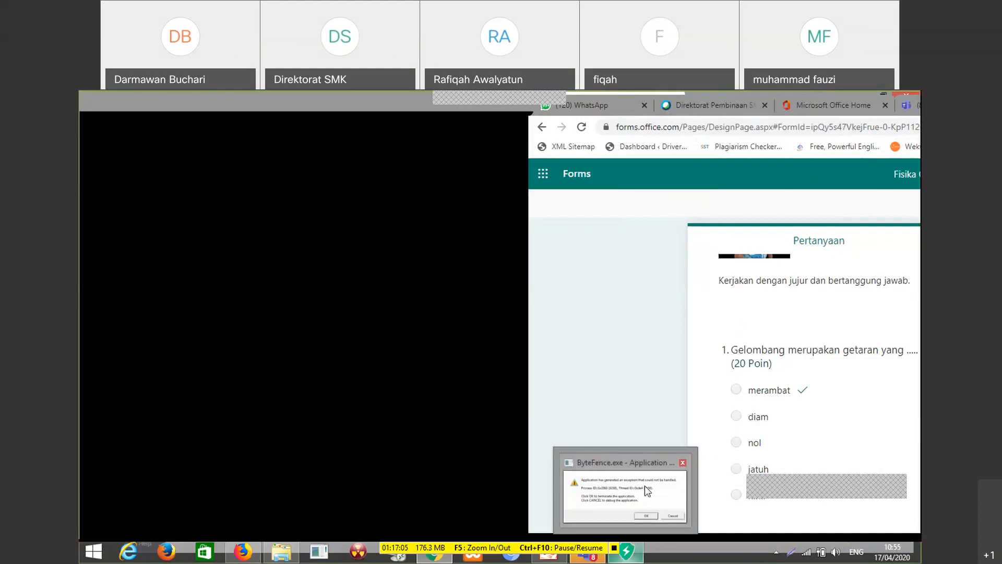
left_click(594, 558)
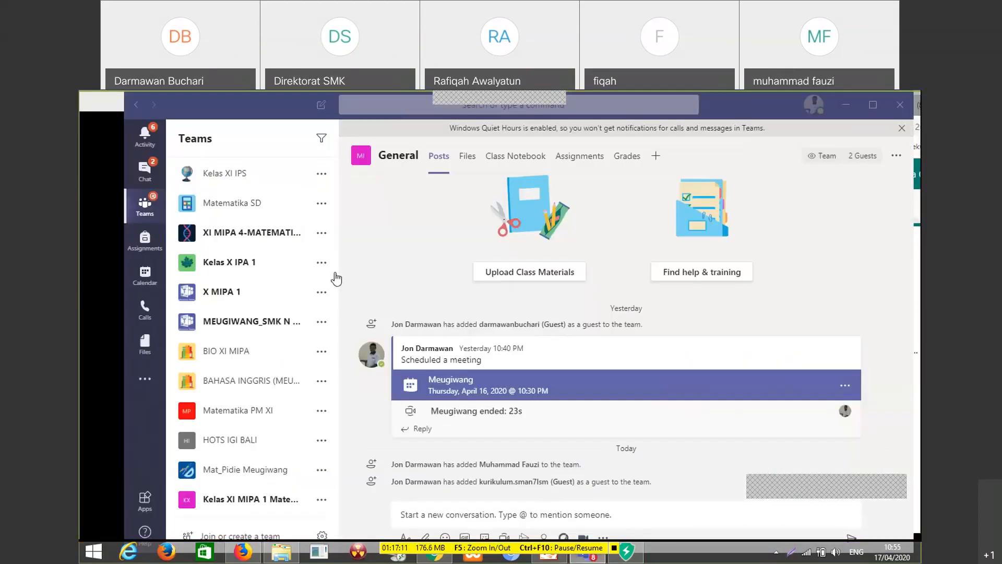
Find the class team Meugiwang Batch 2 in the teams list and open its General channel
scroll(261, 339, "down", 2)
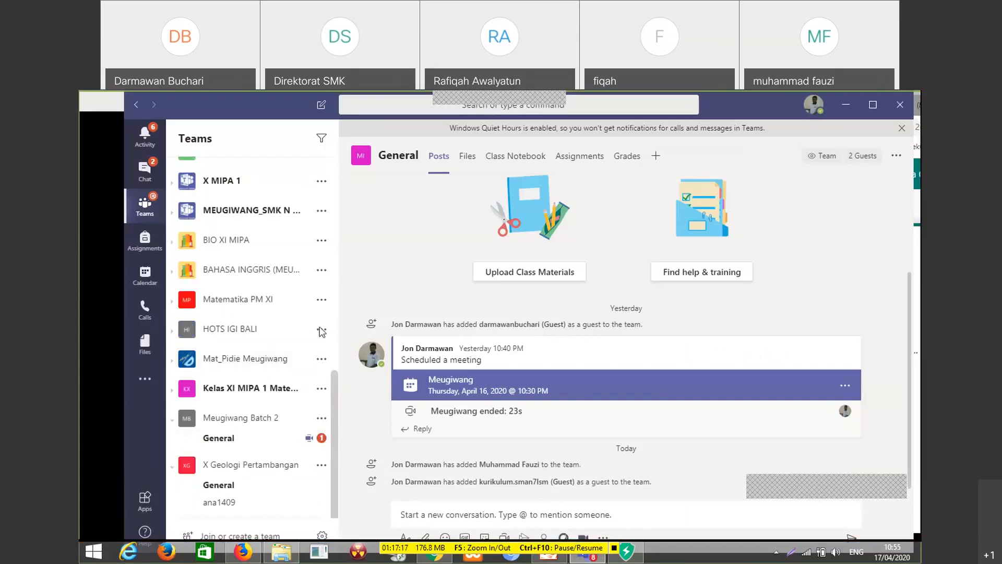
scroll(319, 366, "up", 5)
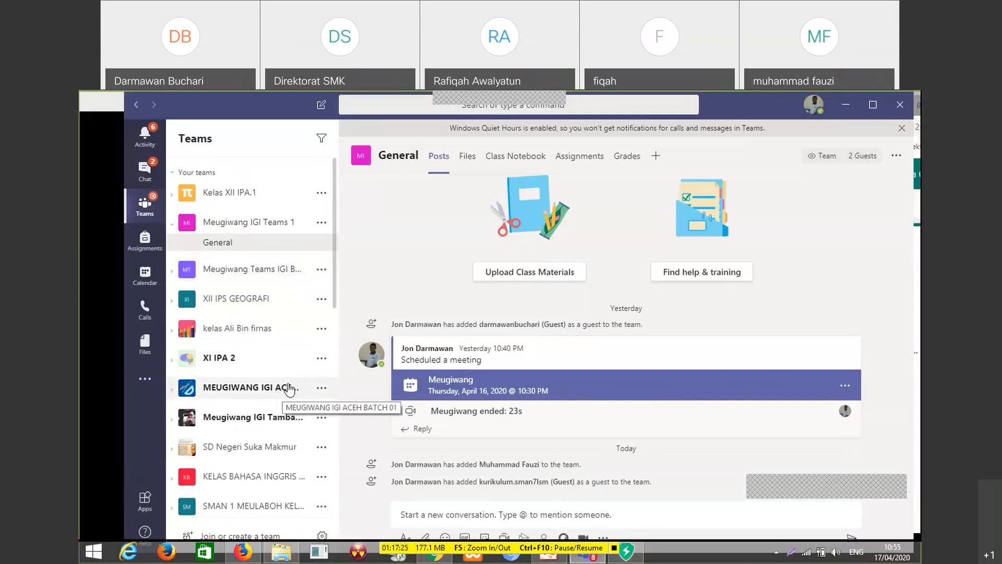
left_click_drag(335, 270, 334, 499)
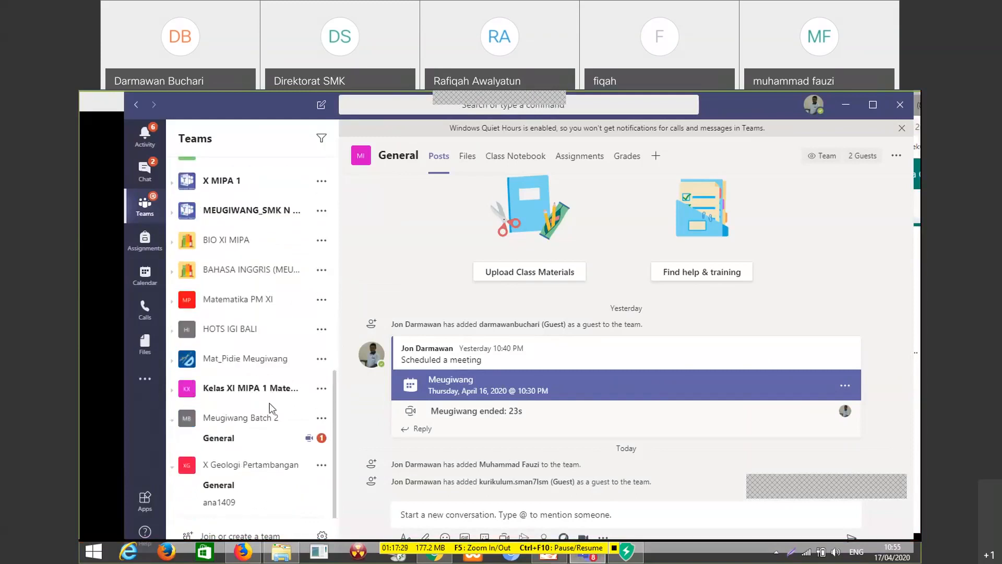
left_click(247, 422)
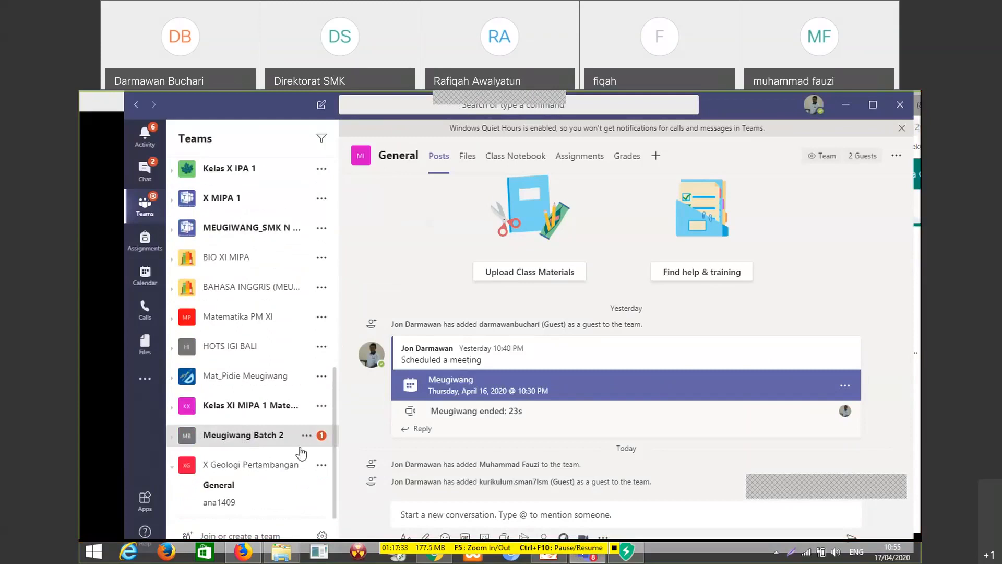
left_click(257, 438)
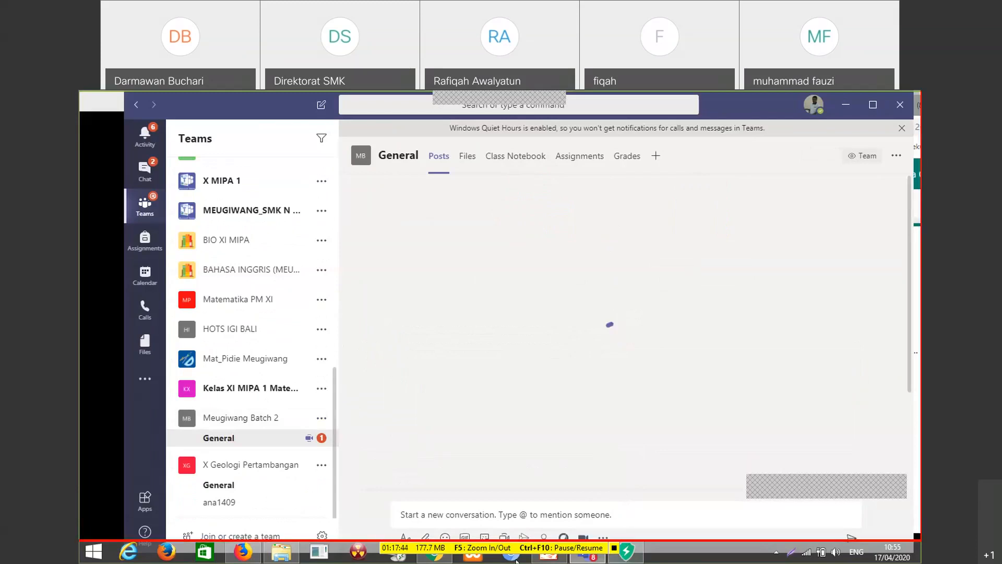
Switch to the Chrome browser and check the computer's Wi-Fi connection in the network list
left_click(442, 557)
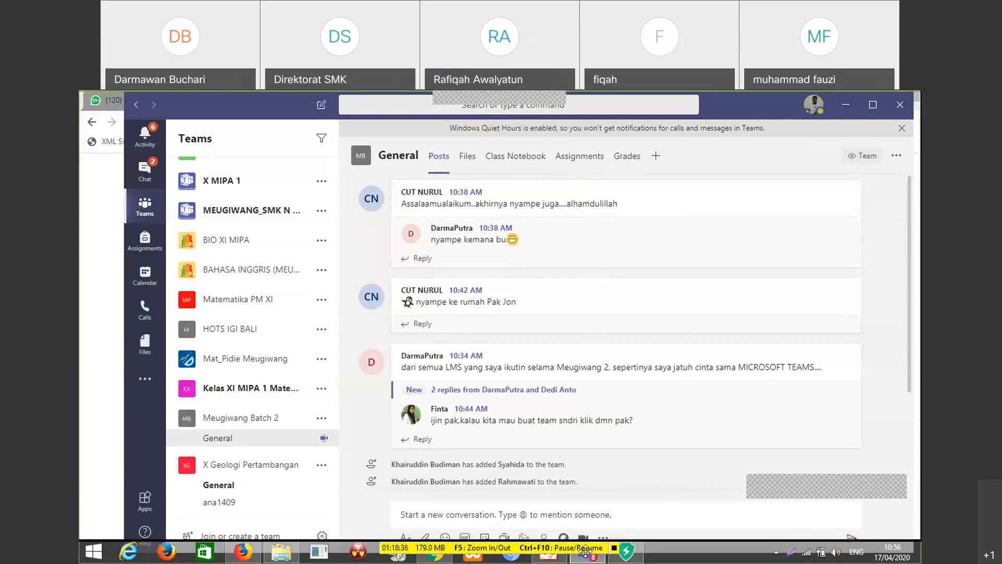
left_click(447, 560)
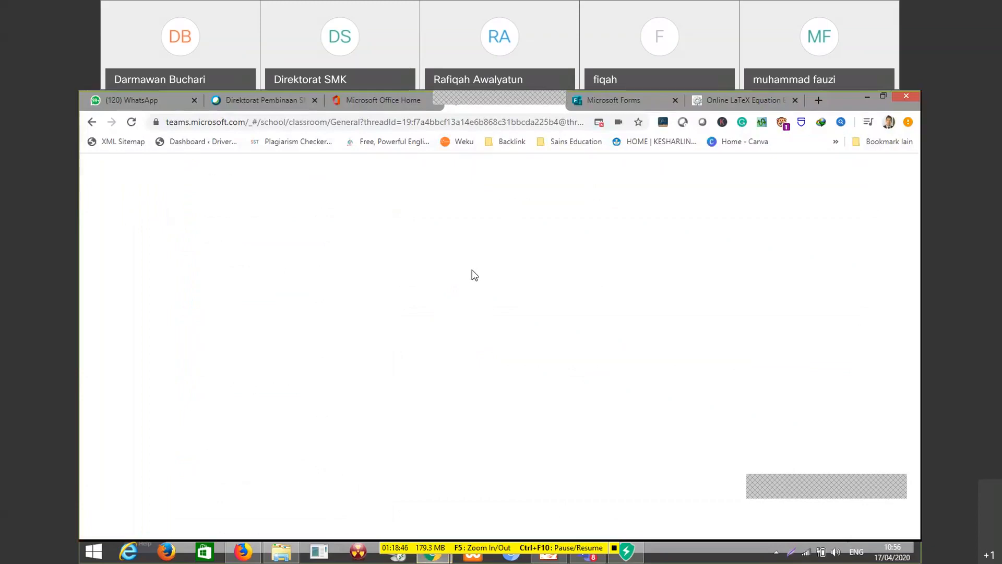
left_click(808, 552)
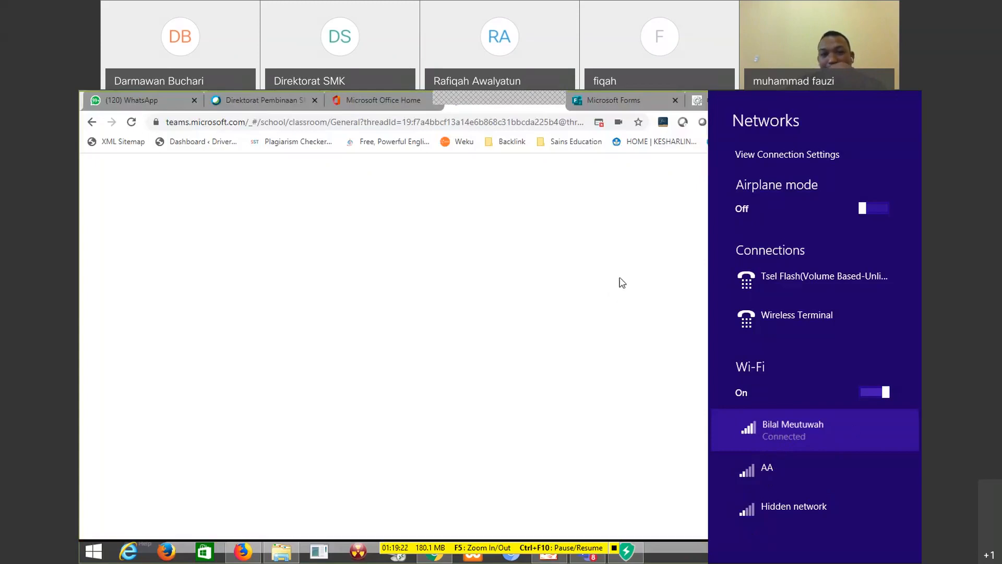
left_click(687, 557)
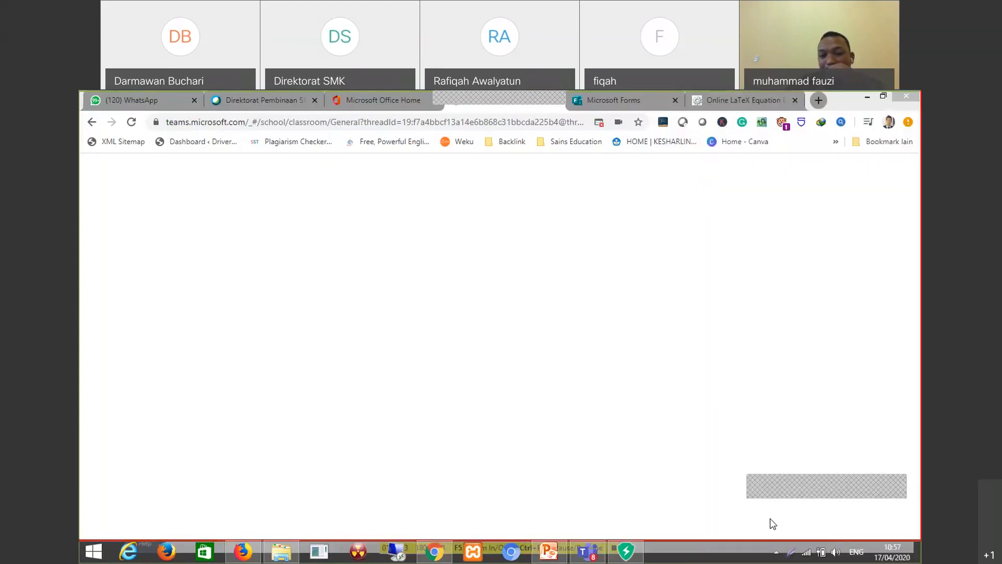
left_click(807, 554)
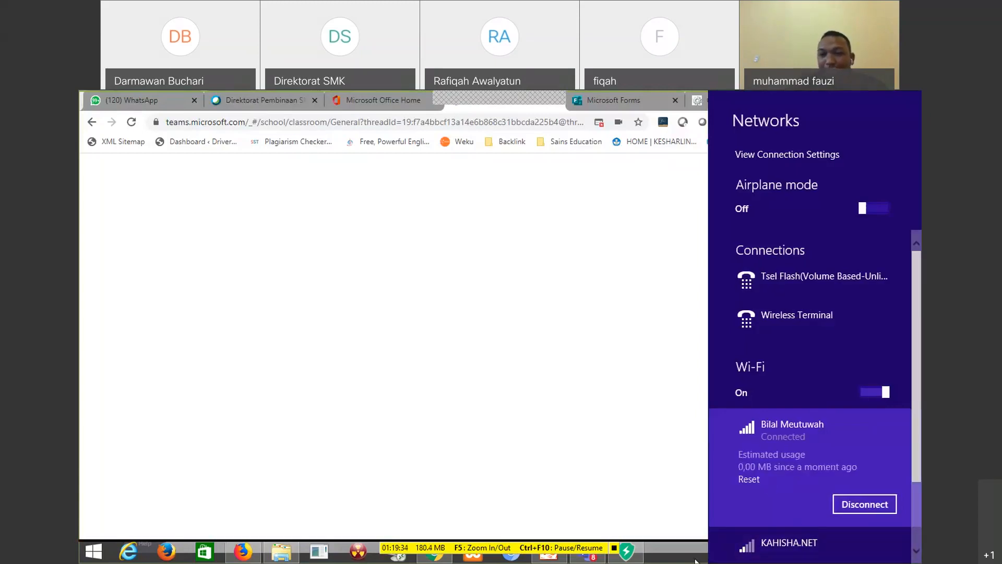
left_click(553, 421)
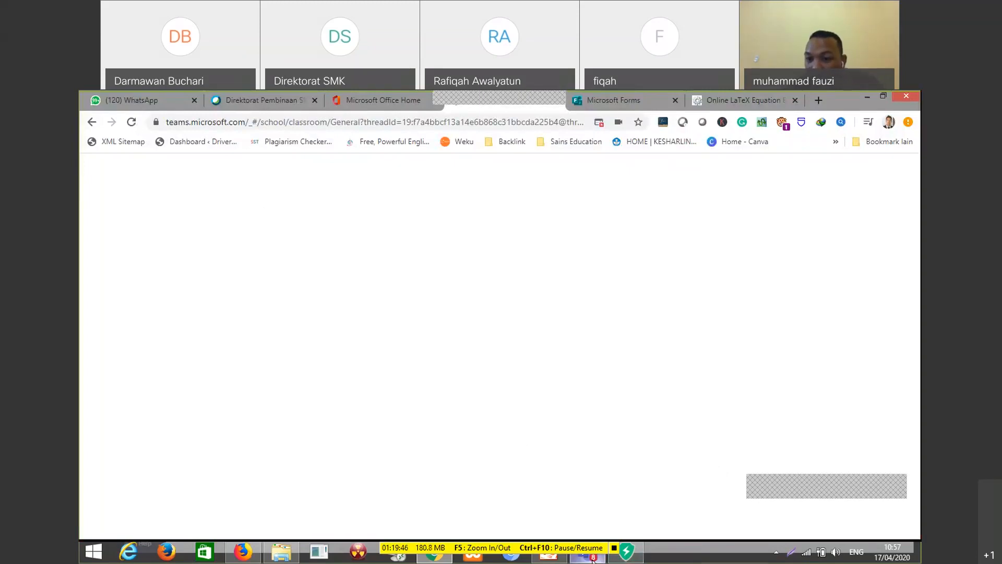
Switch back to the Microsoft Teams desktop app and open the Assignments of Meugiwang Batch 2's General channel
mouse_move(592, 559)
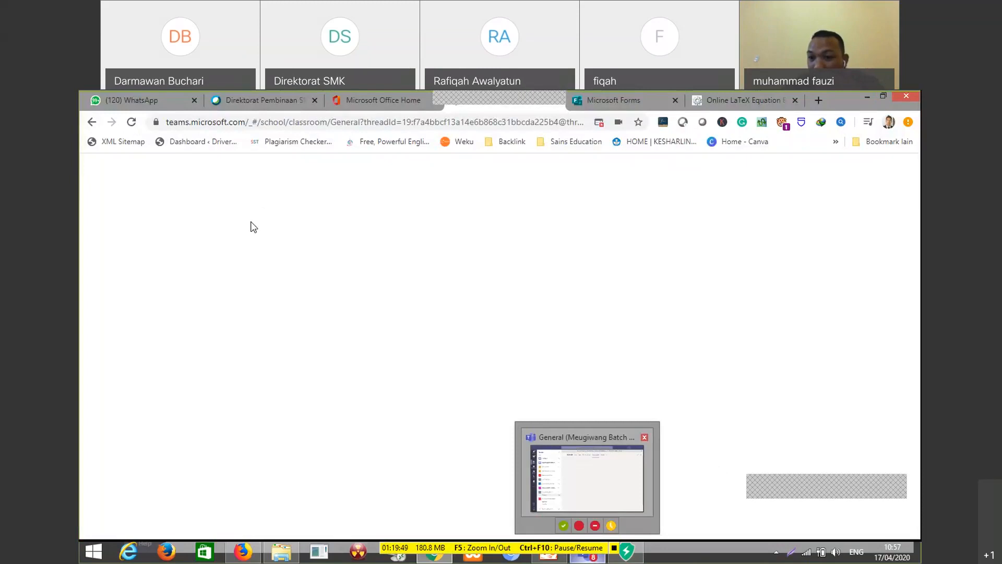
left_click(560, 475)
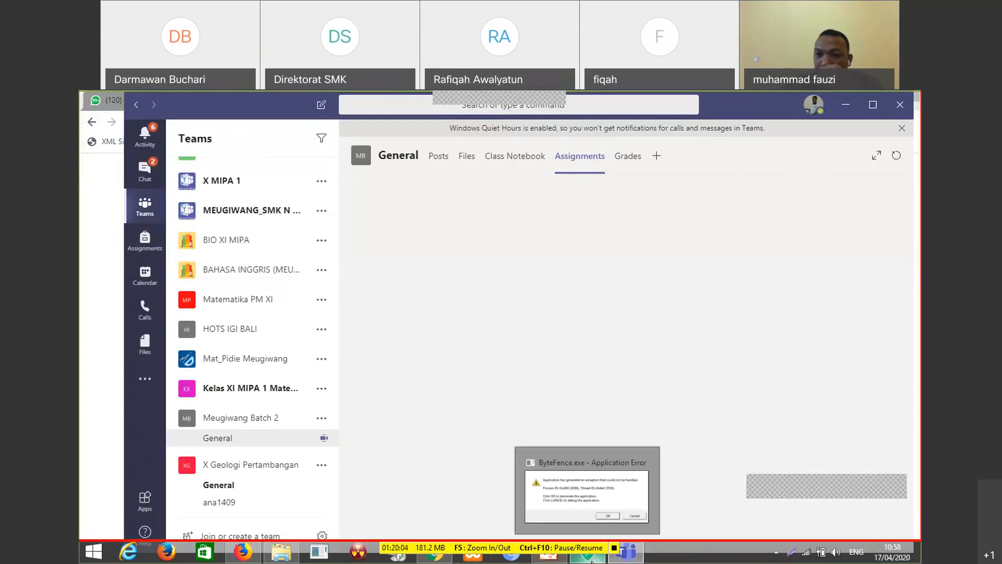
Bring up the ByteFence.exe application error, close it and choose to end the unresponsive process
left_click(623, 512)
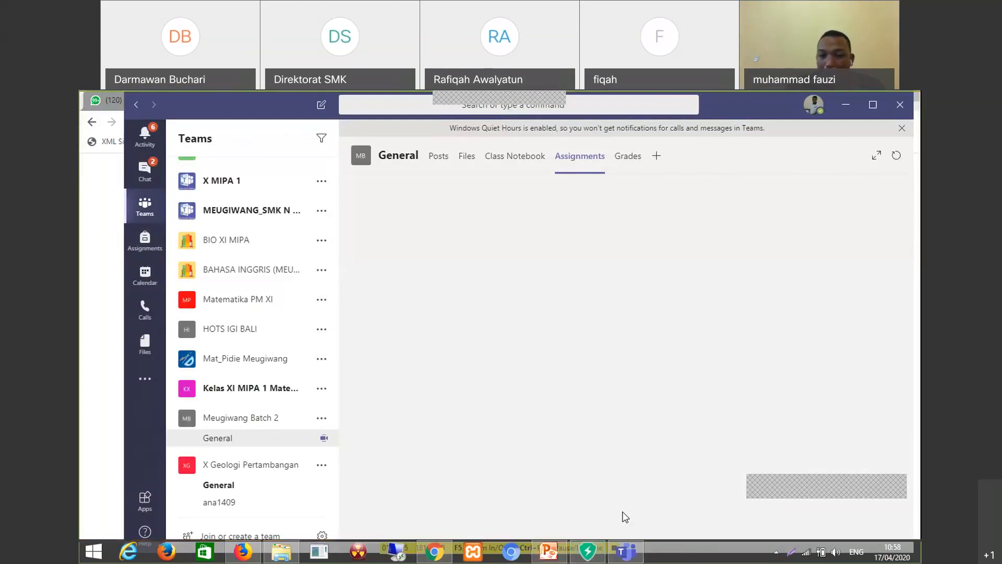
left_click(589, 552)
left_click(605, 492)
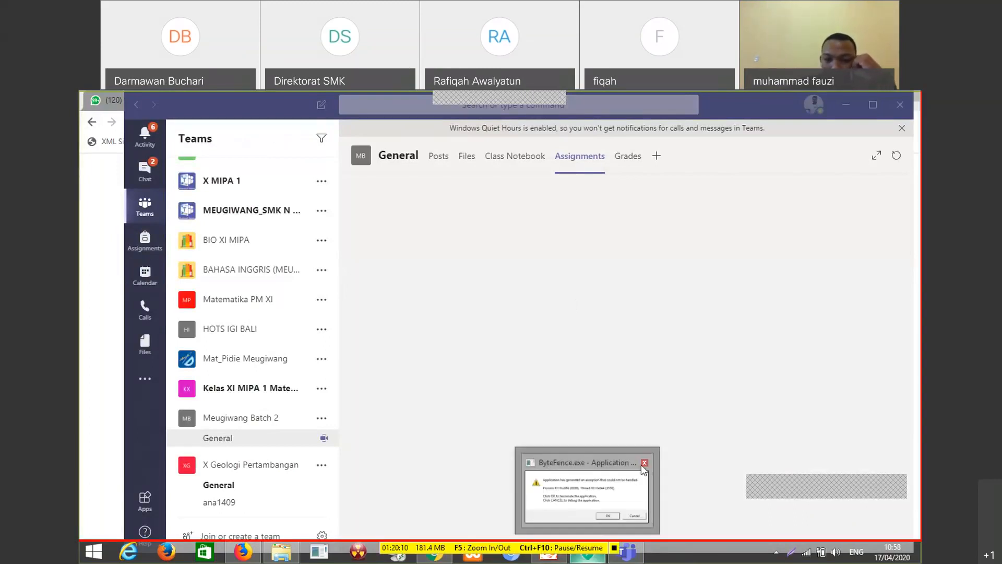
left_click(645, 463)
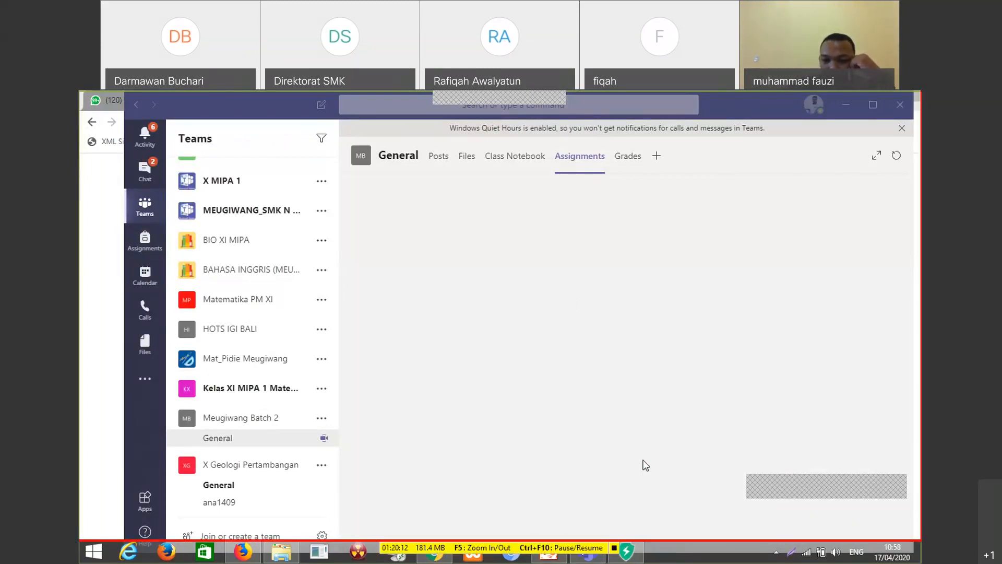
left_click(636, 554)
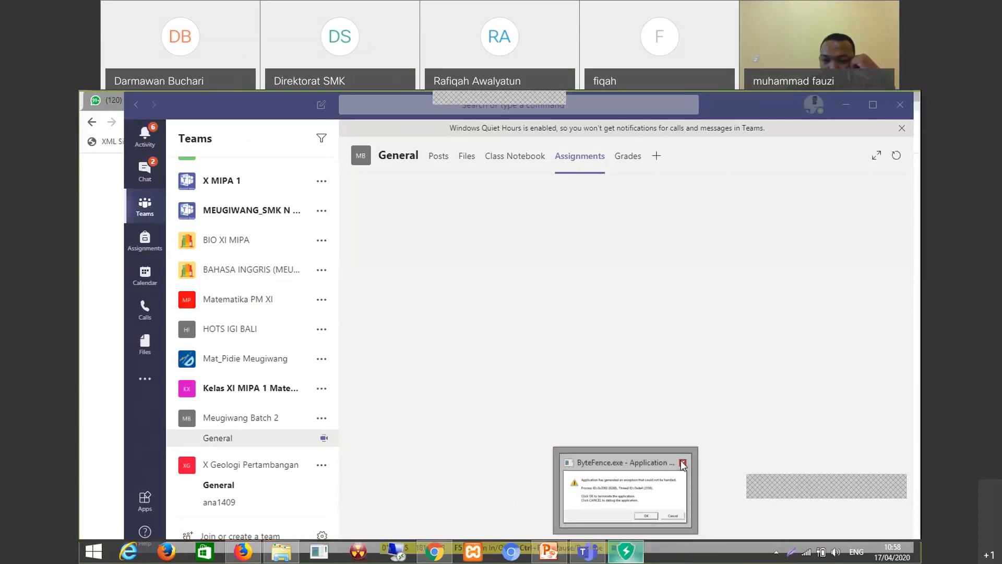
left_click(673, 474)
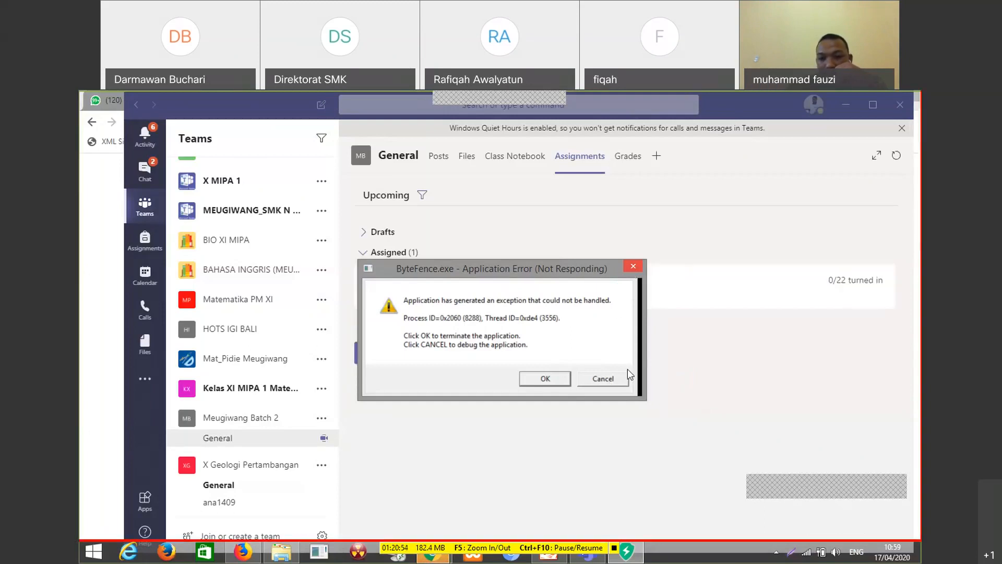
left_click(633, 267)
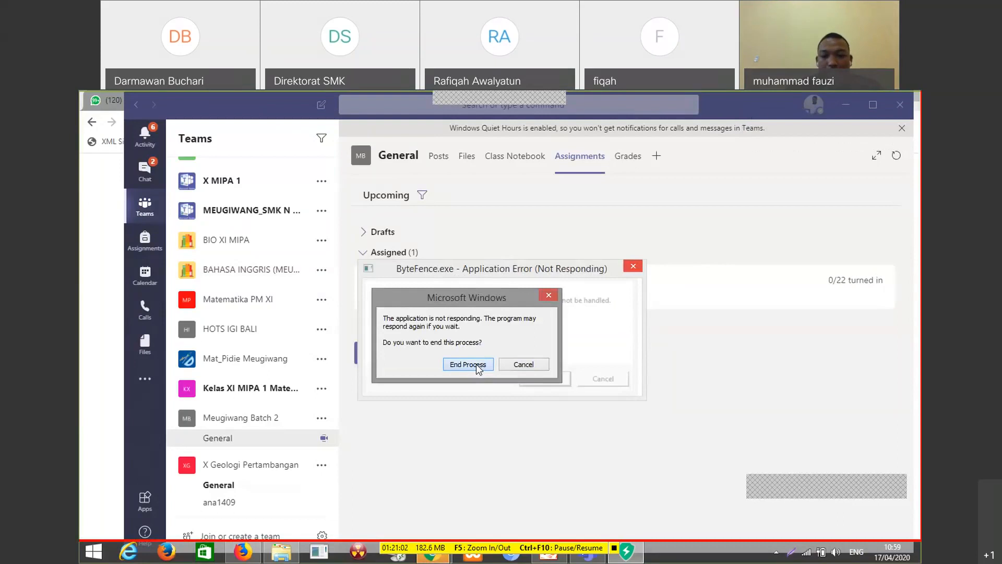
left_click(467, 364)
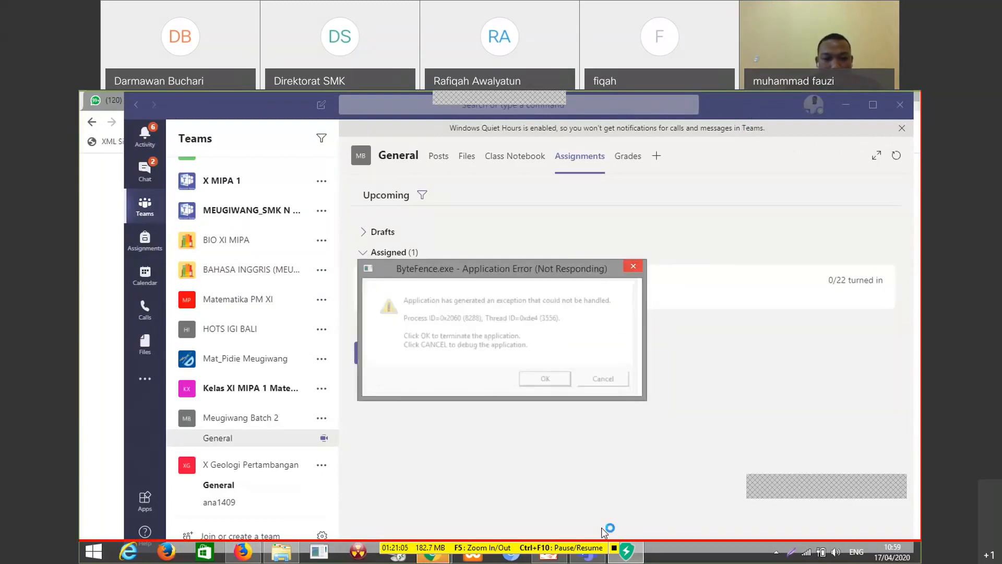
Switch to the Chrome window titled "Halaman Tidak Merespons"
mouse_move(440, 561)
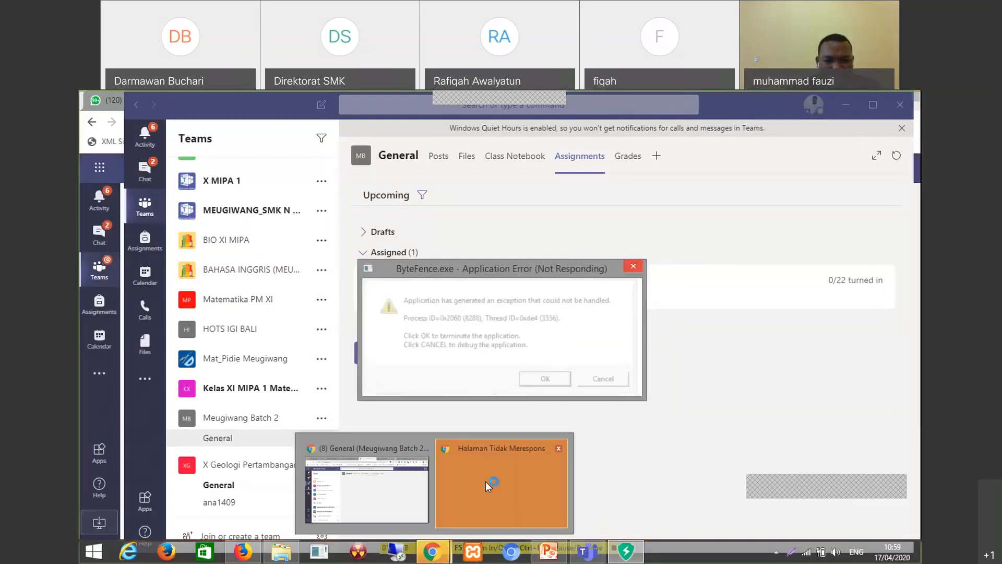
left_click(485, 481)
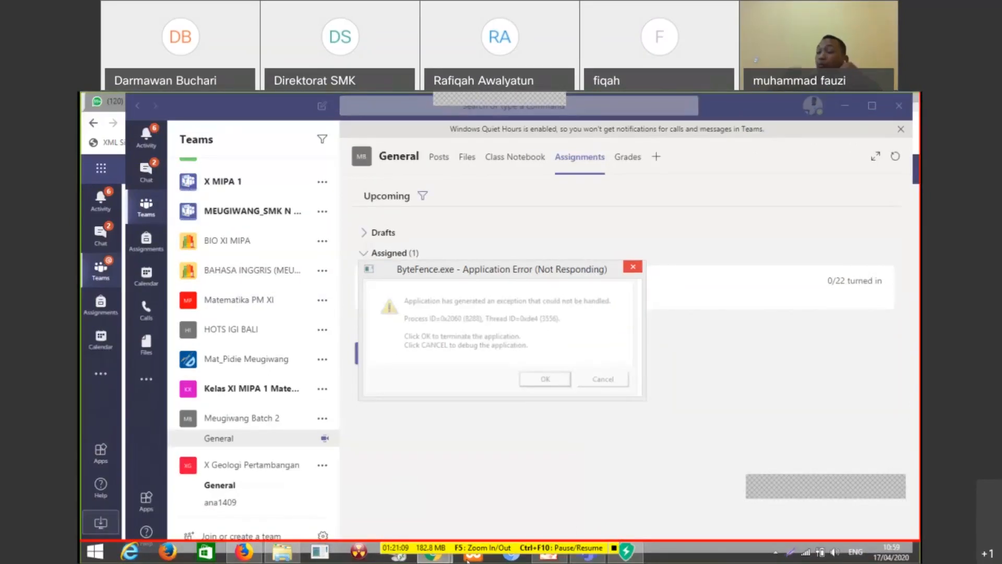